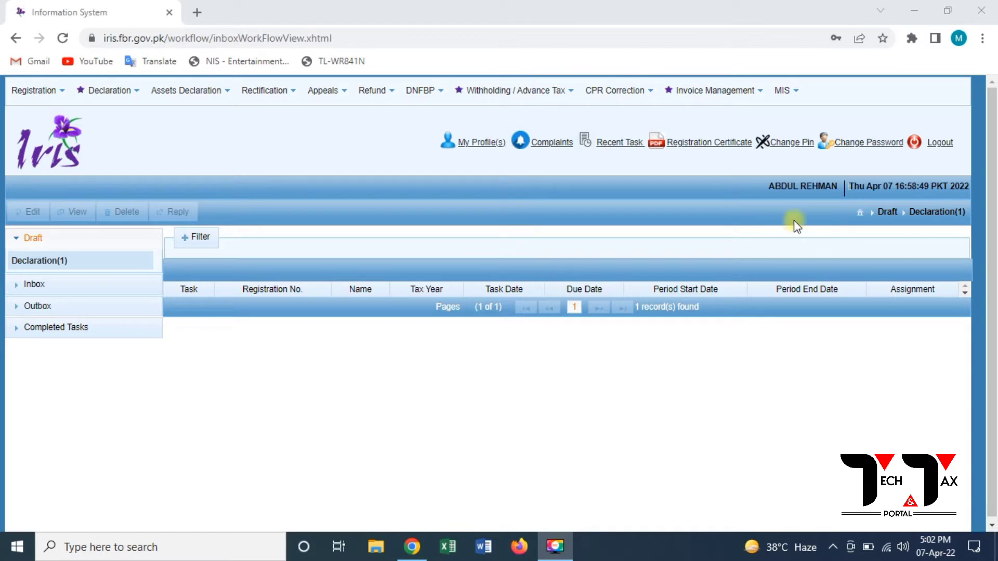
Step: Open the Sales Ledger and download the Sales Invoice Template (MS Excel) from its help page
click(709, 106)
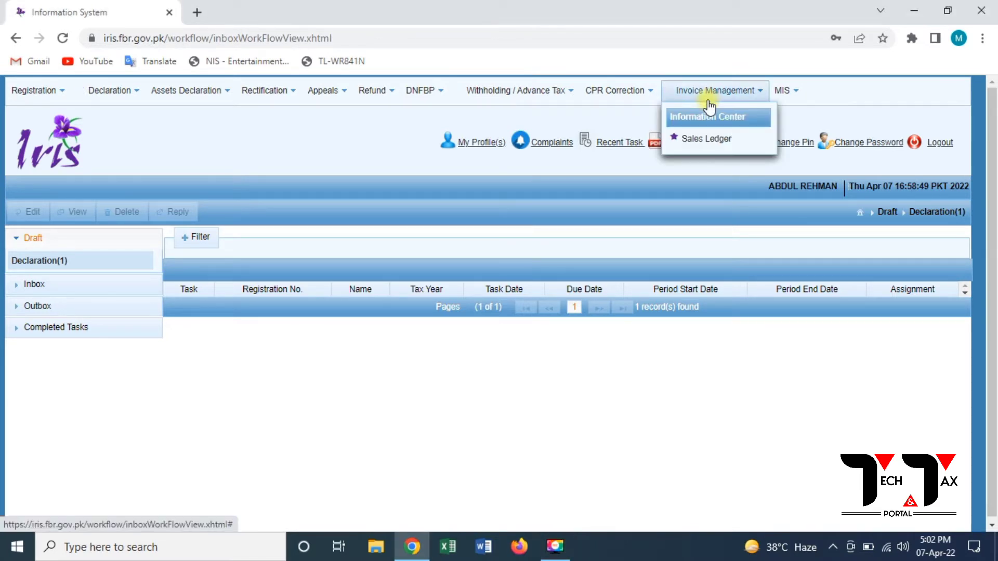
click(703, 140)
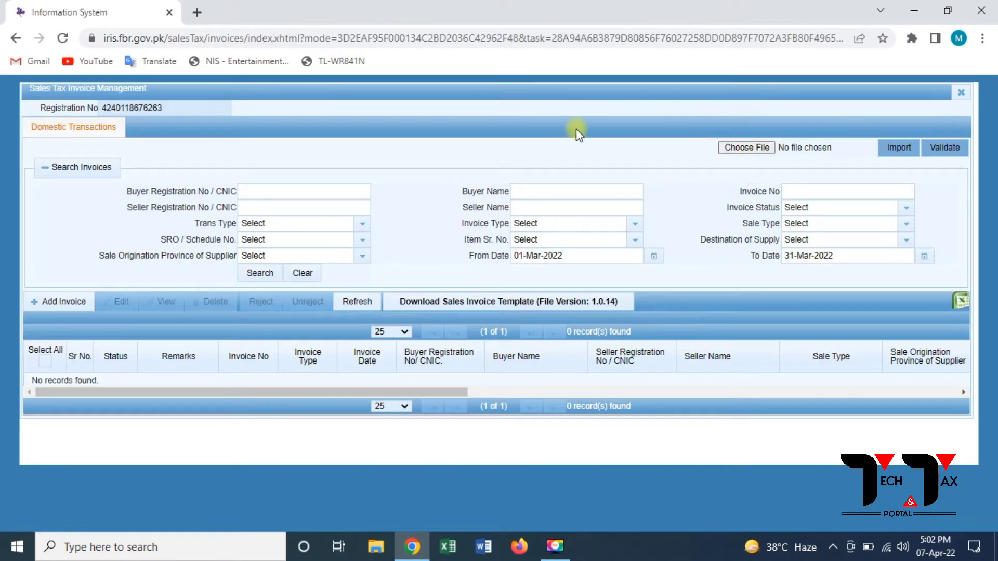
click(448, 302)
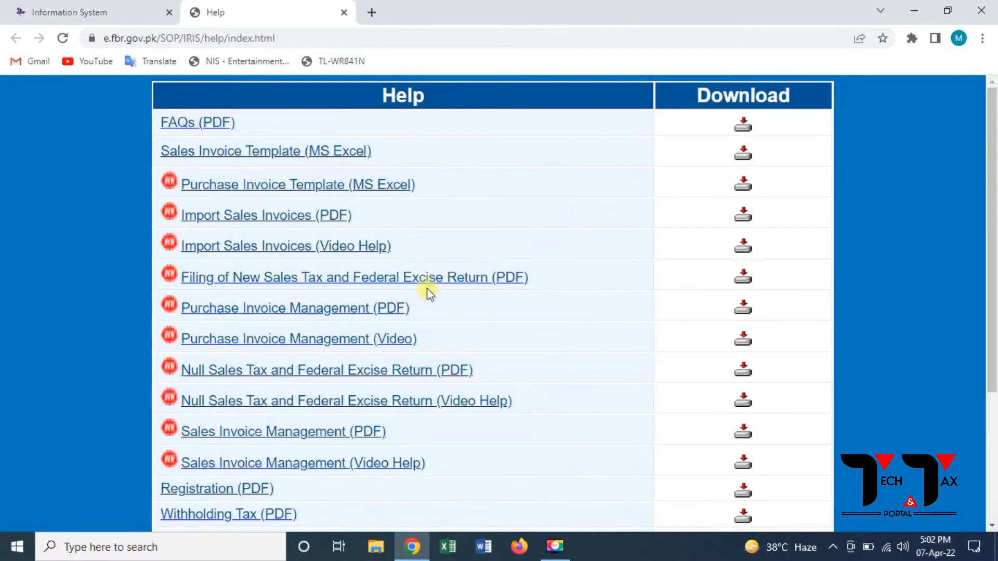
click(286, 156)
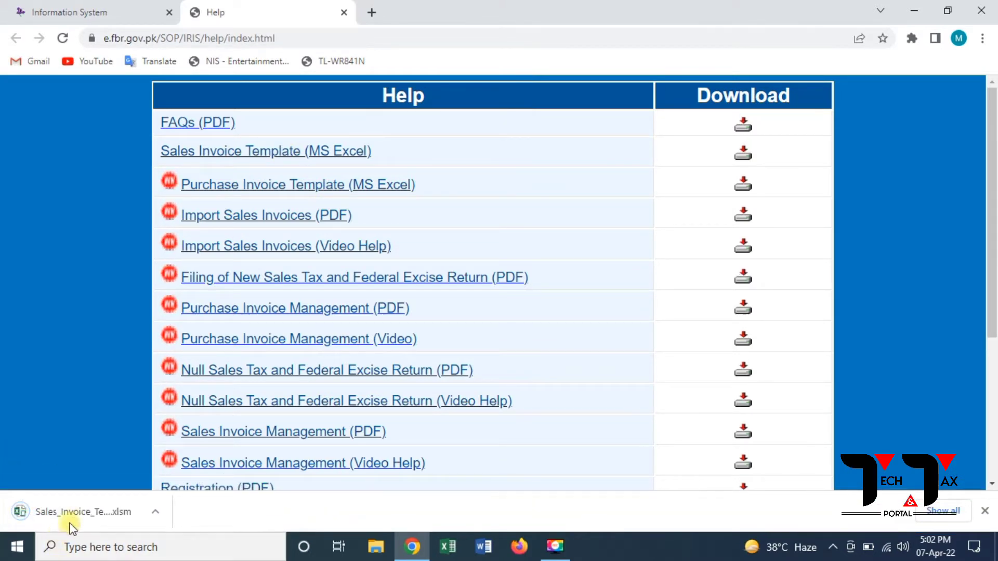
Step: Open the downloaded Sales_Invoice_Template workbook and enable both editing and its active content
click(74, 520)
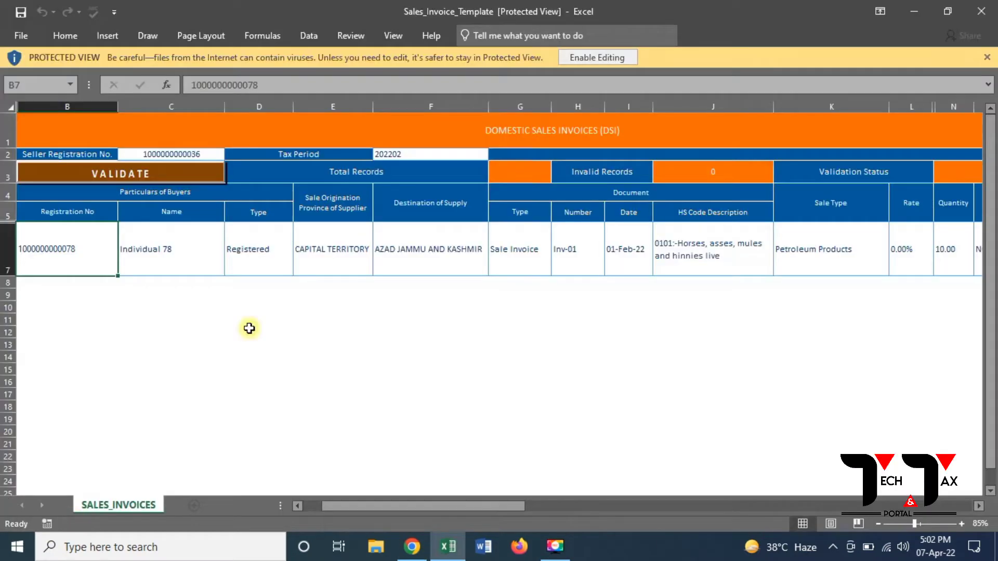
click(597, 65)
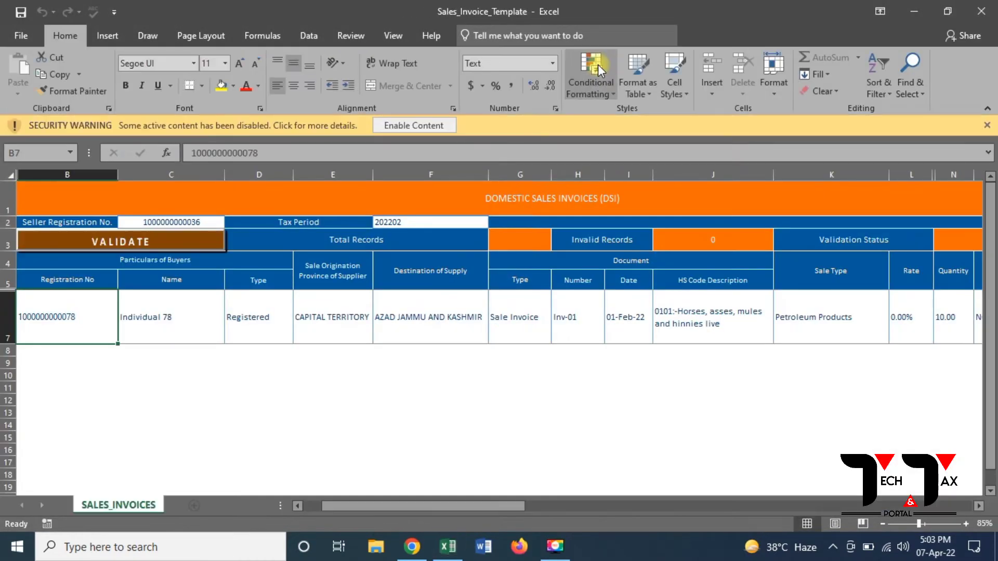
click(436, 120)
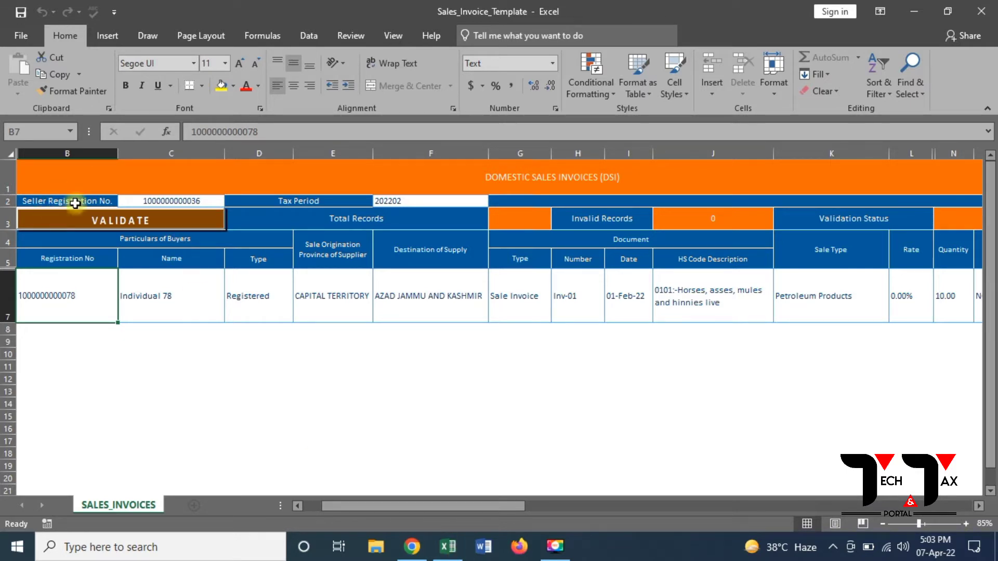
Step: Copy the registration number from the Sales Tax Invoice Management page into the template's Seller Registration No. cell C2
click(413, 552)
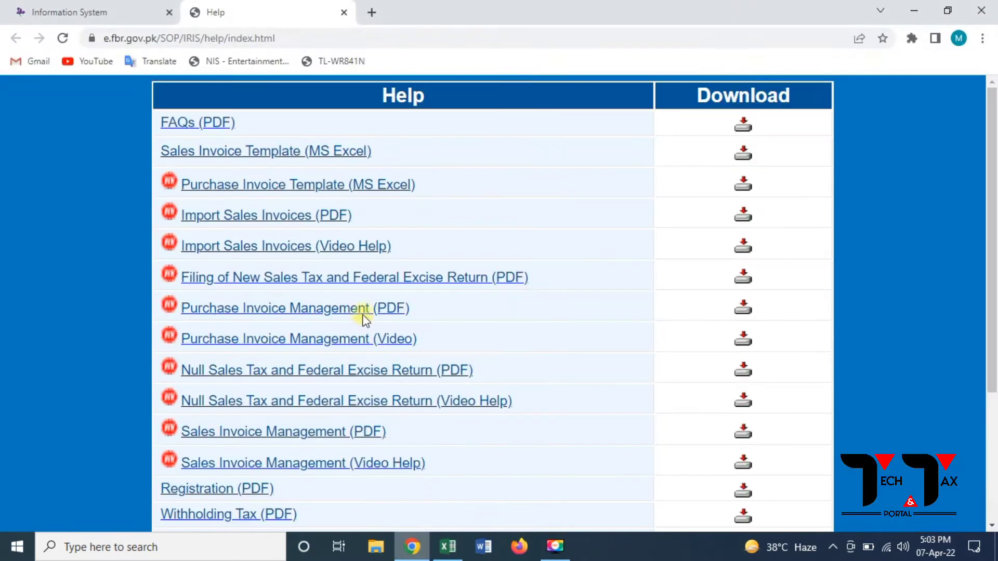
click(342, 12)
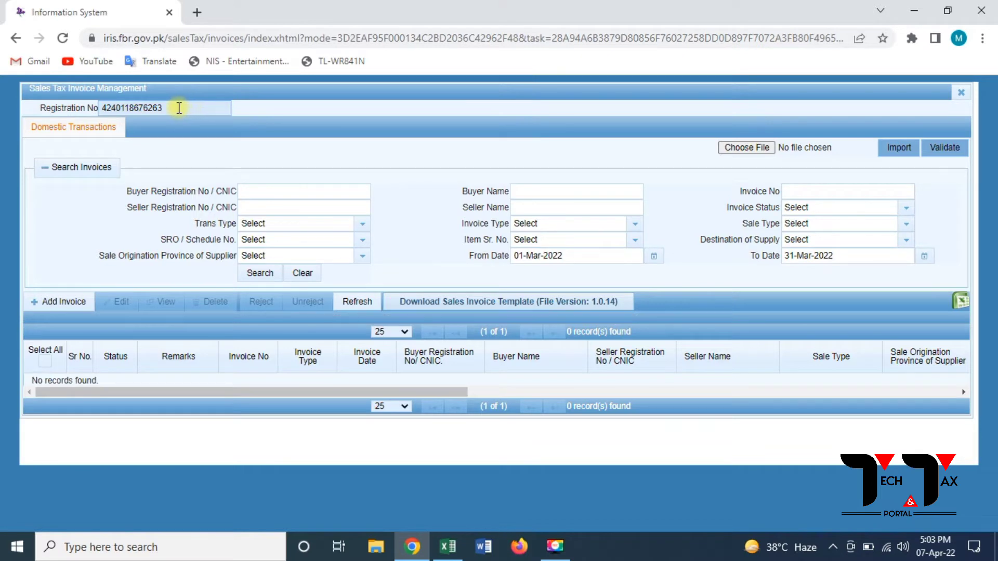
drag(178, 107, 95, 106)
key(ctrl+c)
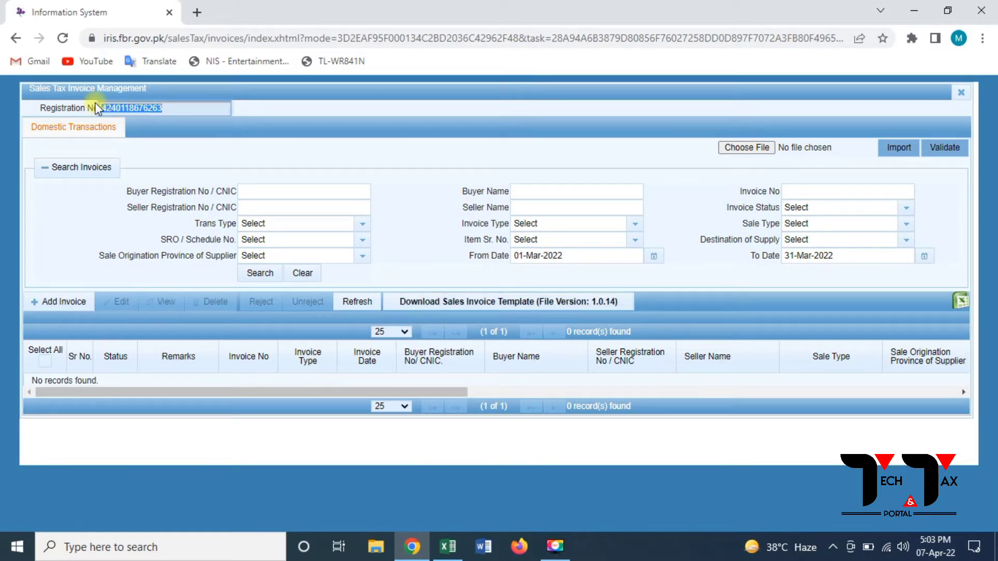
key(alt+Tab)
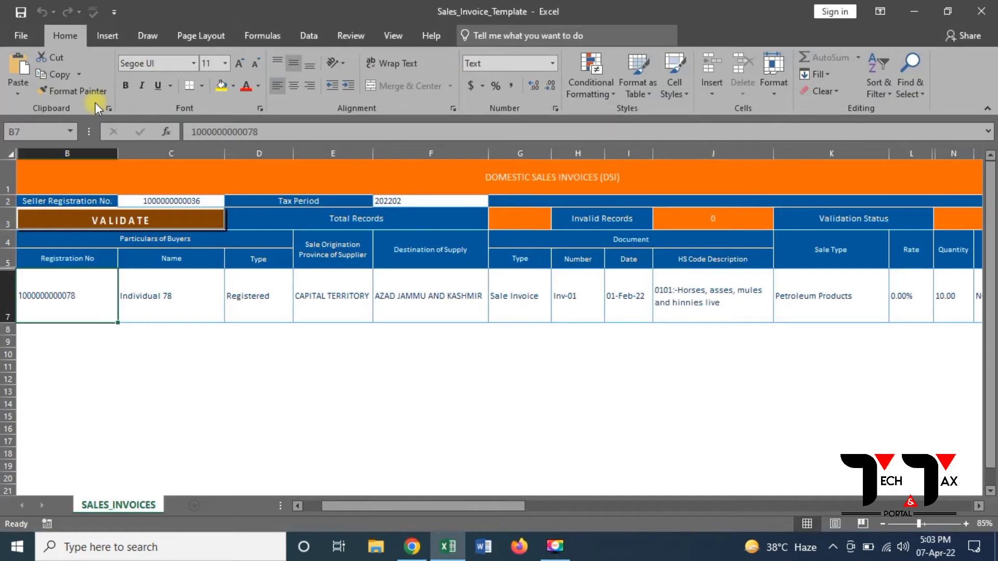
click(203, 203)
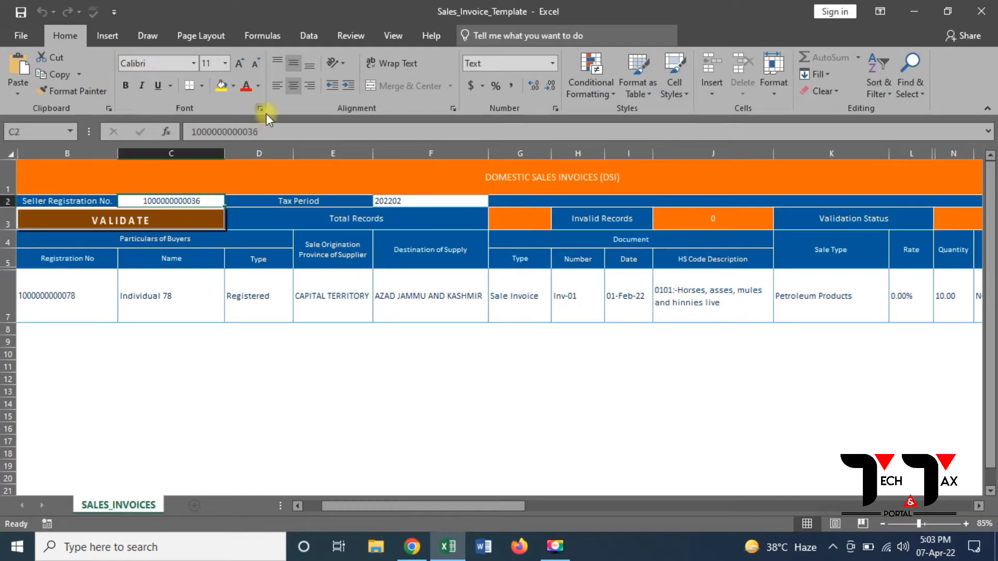
double_click(267, 131)
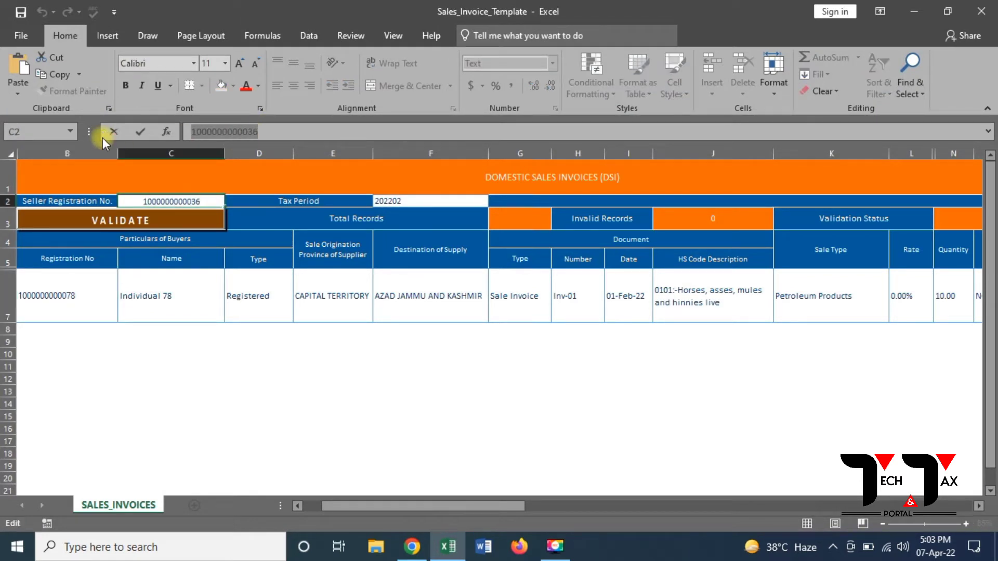
key(ctrl+v)
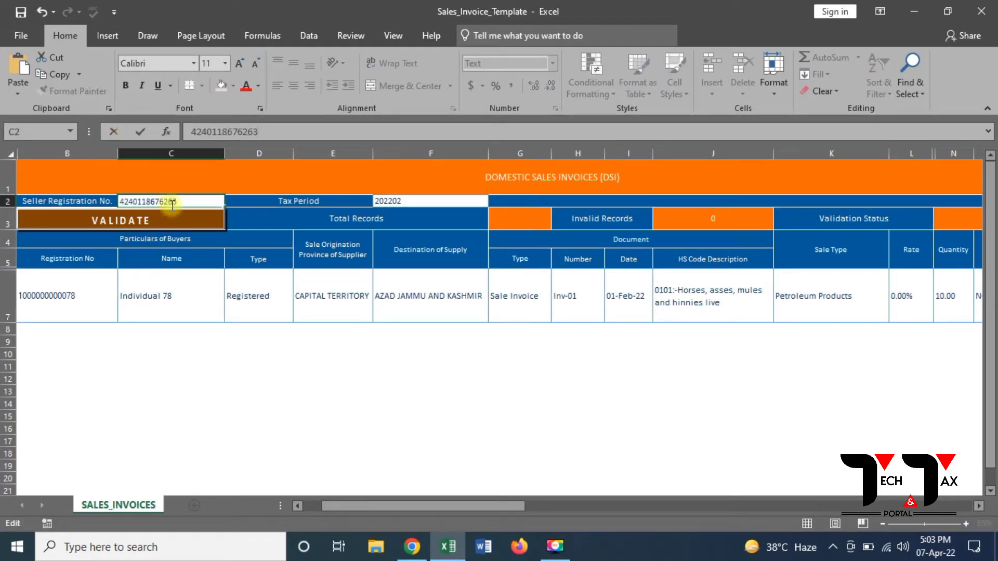
click(436, 201)
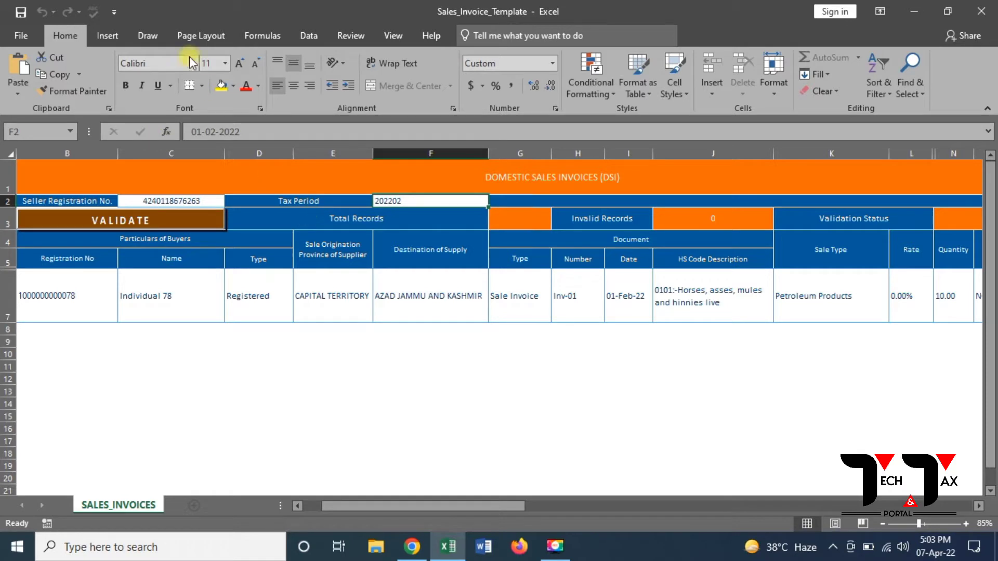
click(213, 125)
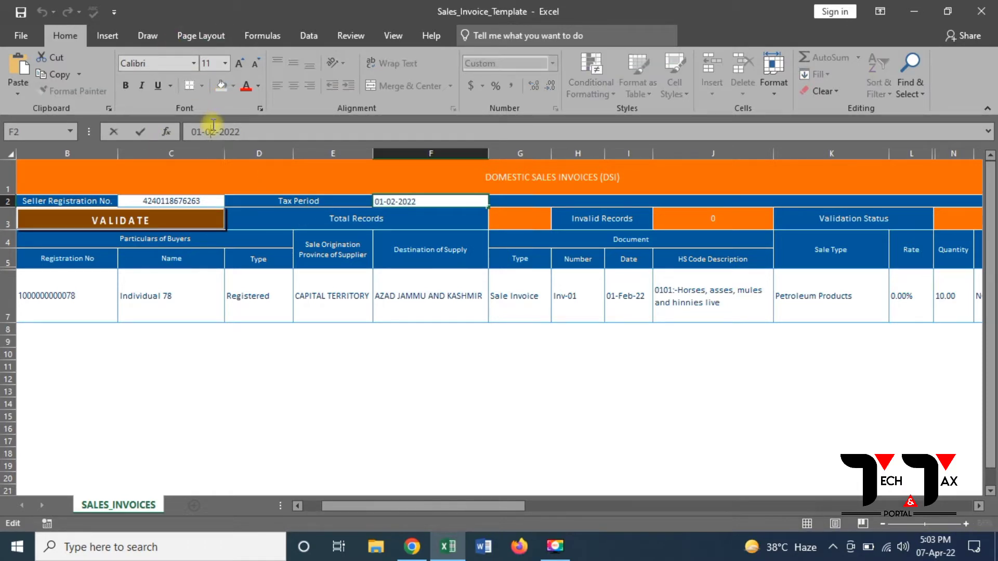
key(BackSpace)
text(3)
click(434, 283)
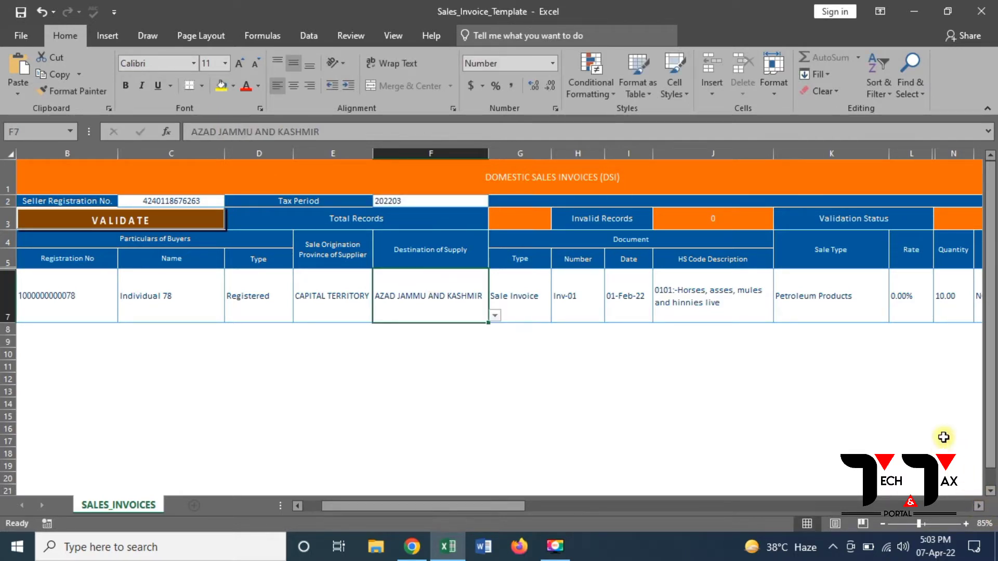
Step: Look over the template's remaining invoice columns and validate the sheet
click(591, 504)
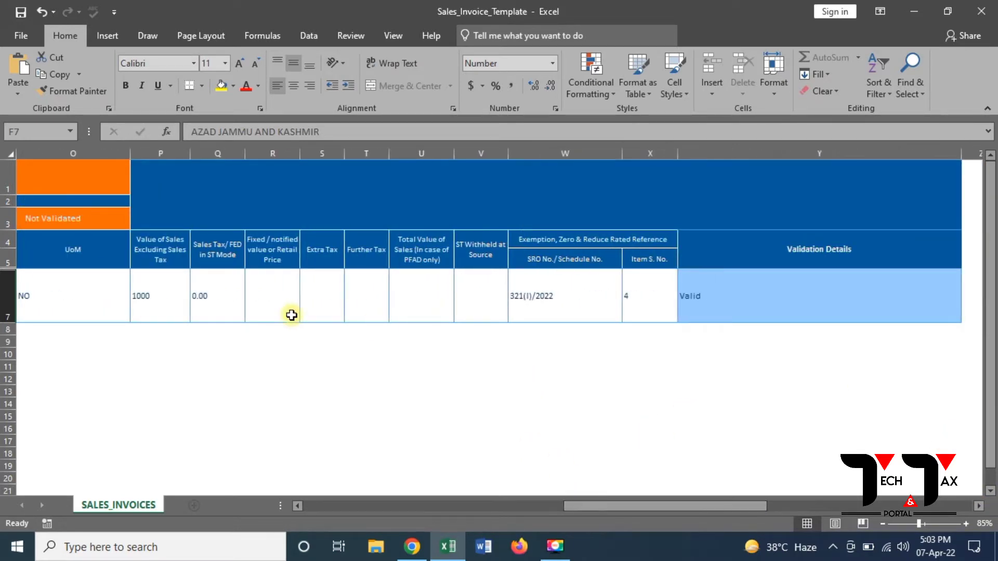
click(298, 505)
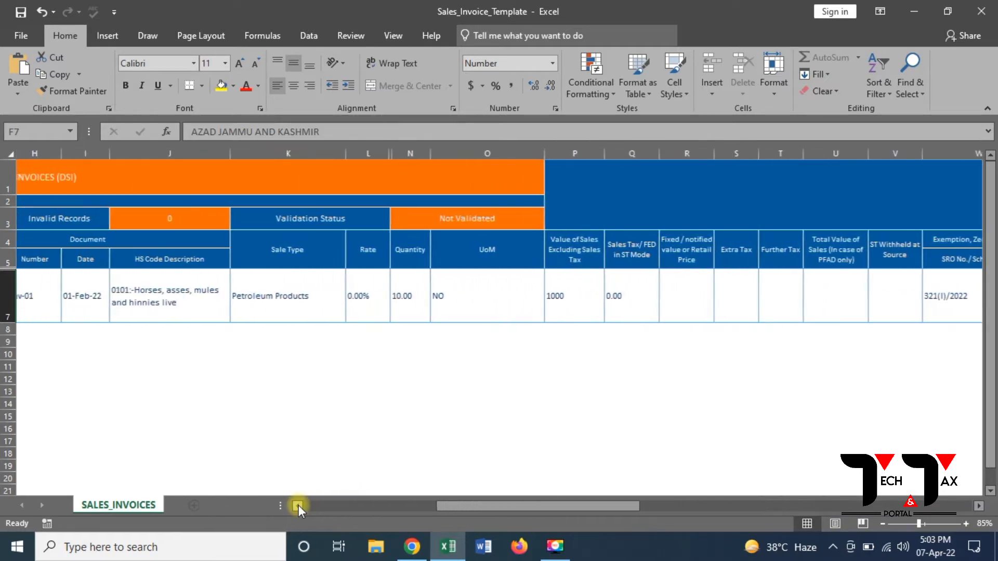
drag(298, 506, 299, 505)
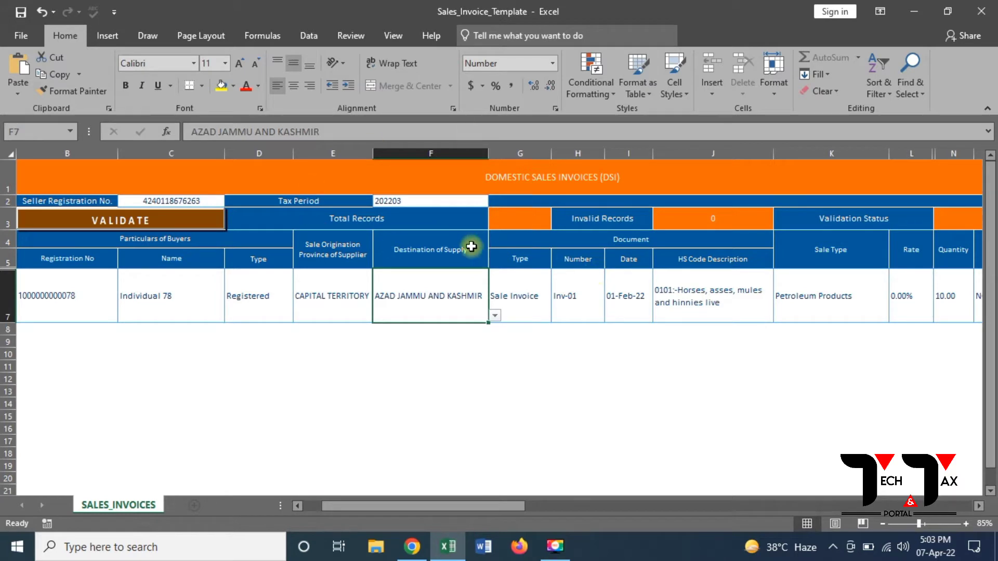
click(179, 228)
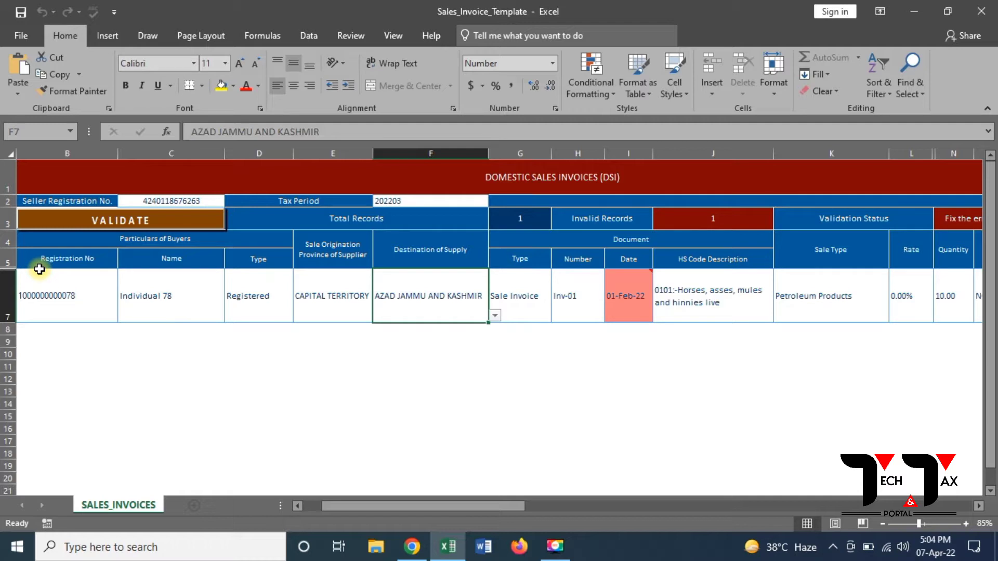
Step: Open the sales workbook from the Downloads folder in File Explorer
key(alt+Tab)
key(alt+Tab)
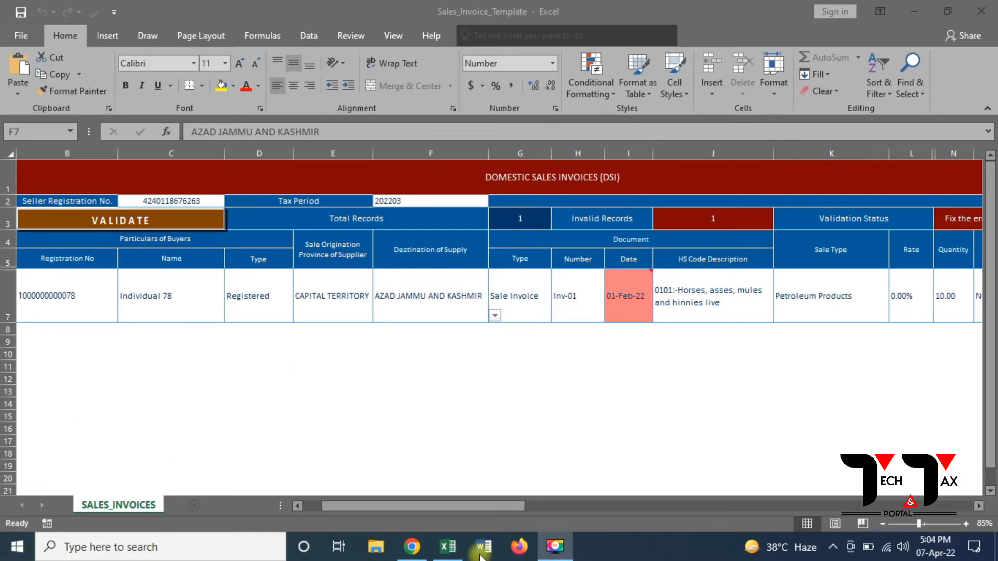
click(374, 549)
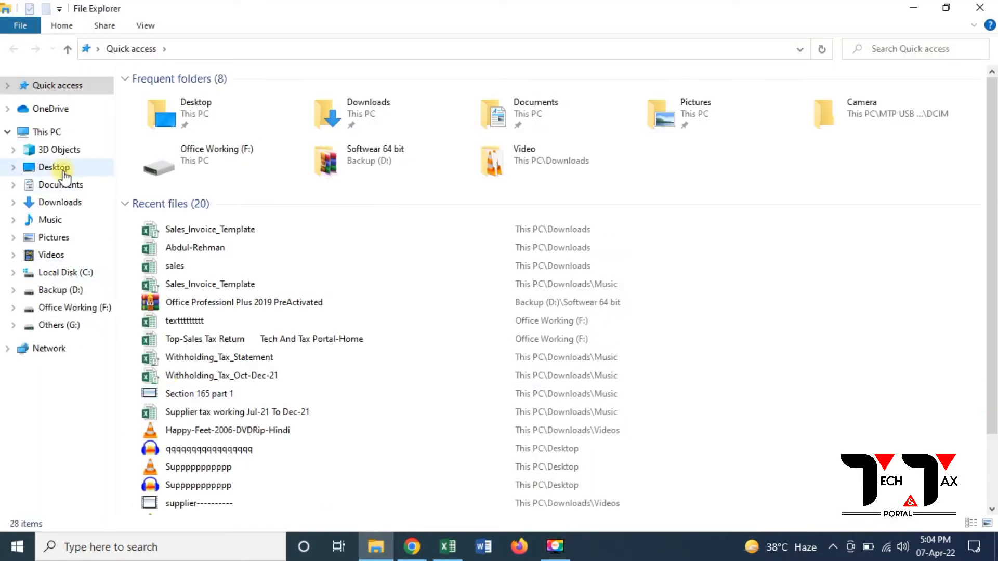
click(61, 207)
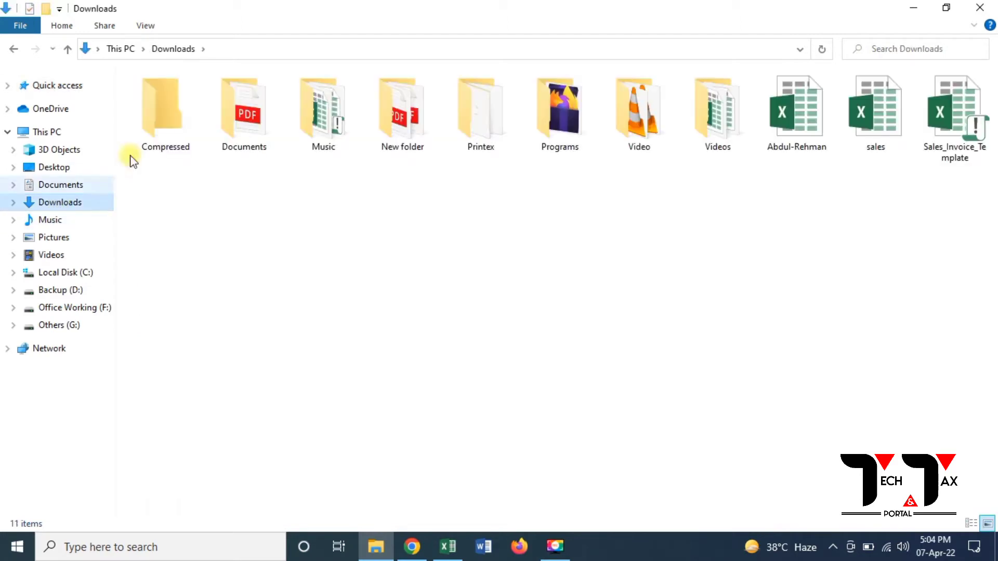
click(880, 142)
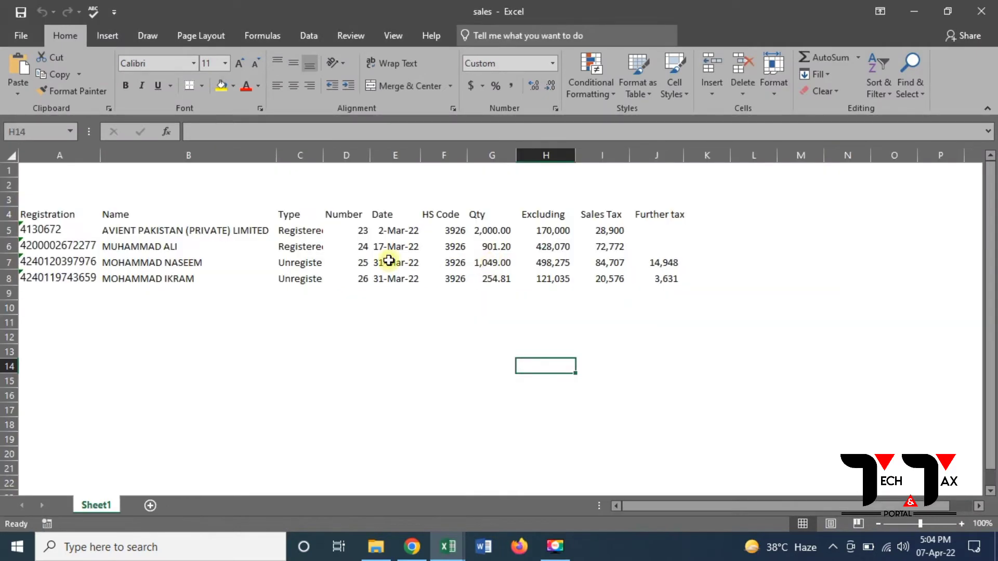
Step: Copy the first buyer's registration number from the sales workbook and paste it as a value into the template's cell B7
click(58, 228)
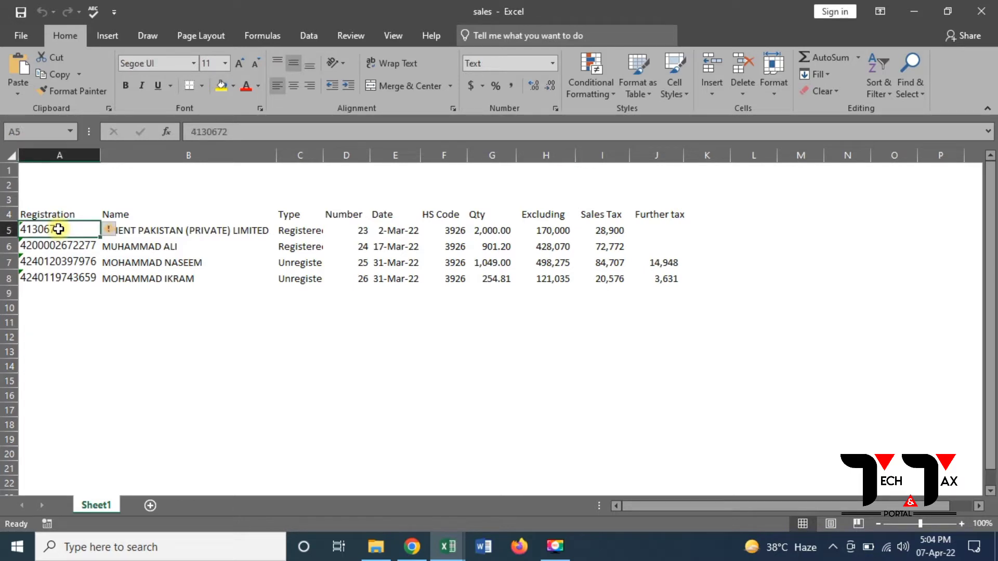
key(ctrl+c)
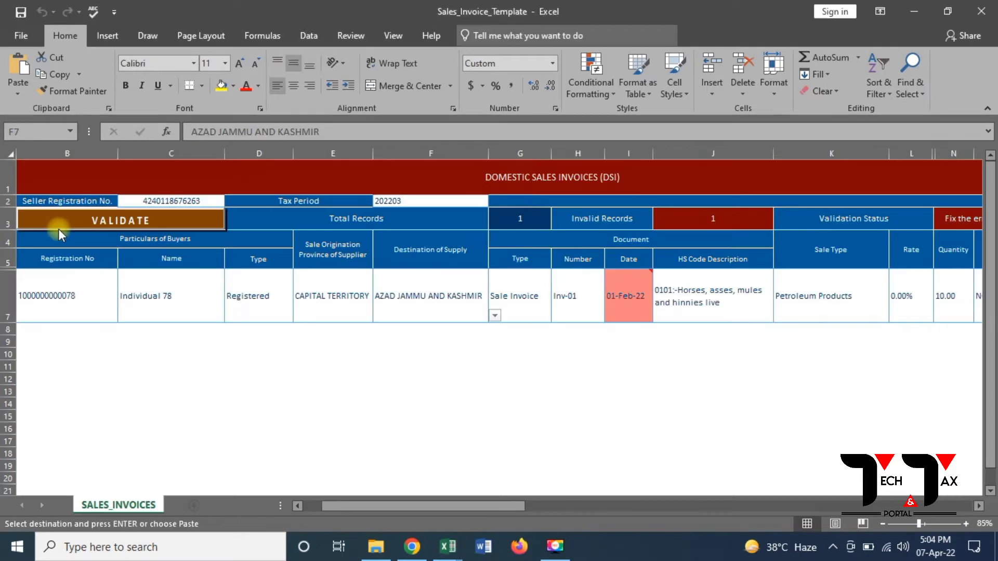
key(alt+Tab)
click(63, 295)
right_click(63, 295)
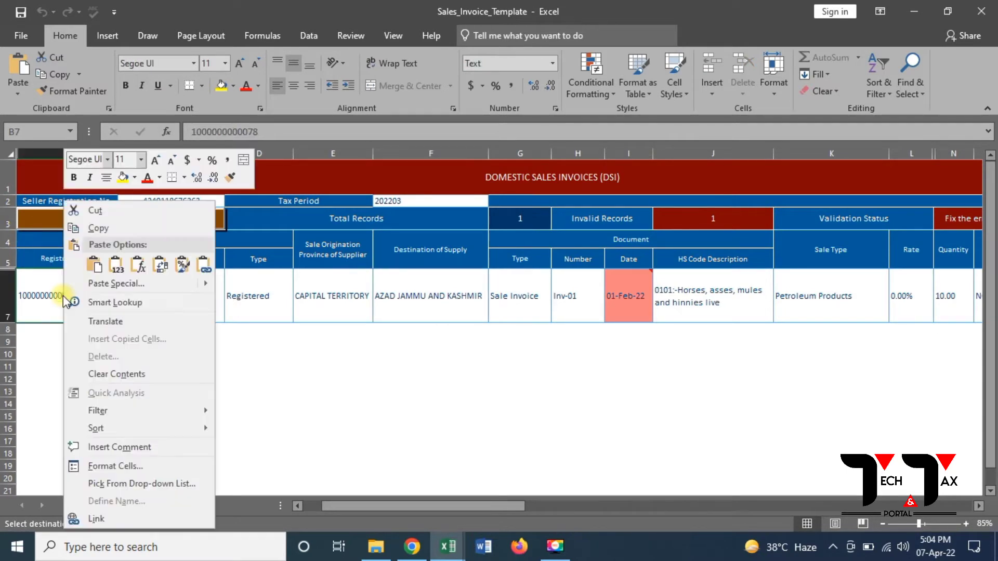
click(116, 267)
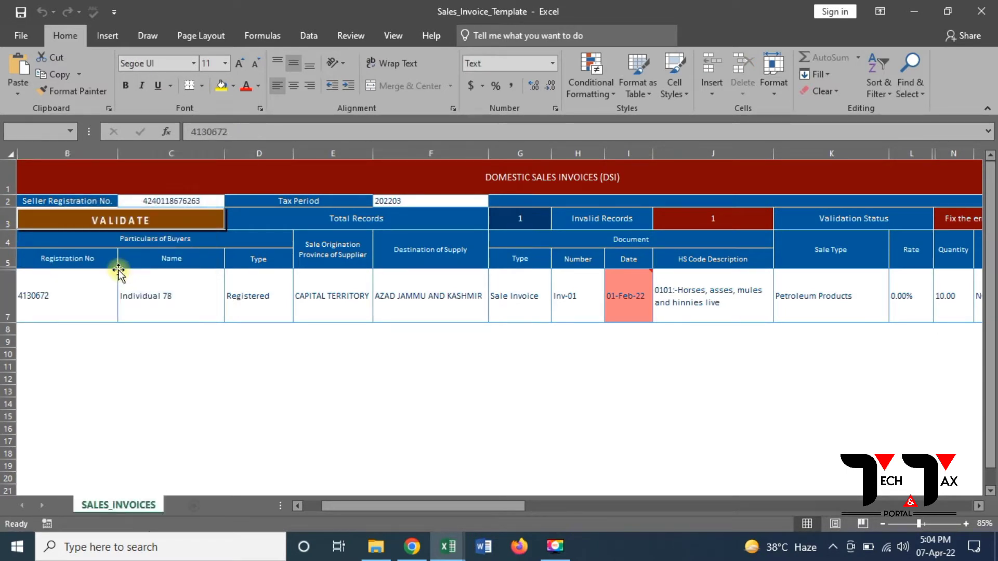
Step: Copy the buyer name AVIENT PAKISTAN (PRIVATE) LIMITED from the sales workbook into the template's cell C7
key(alt+Tab)
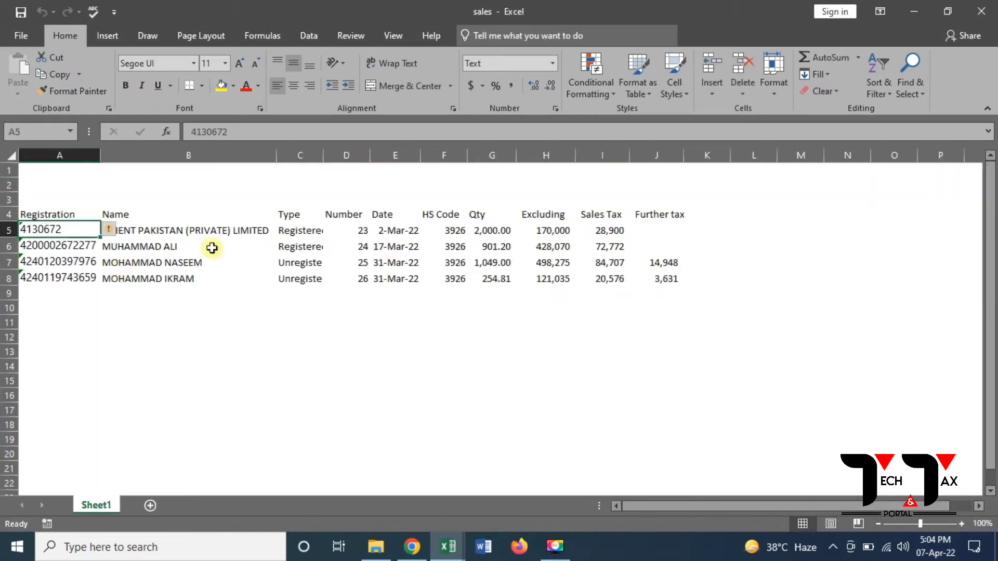
click(152, 229)
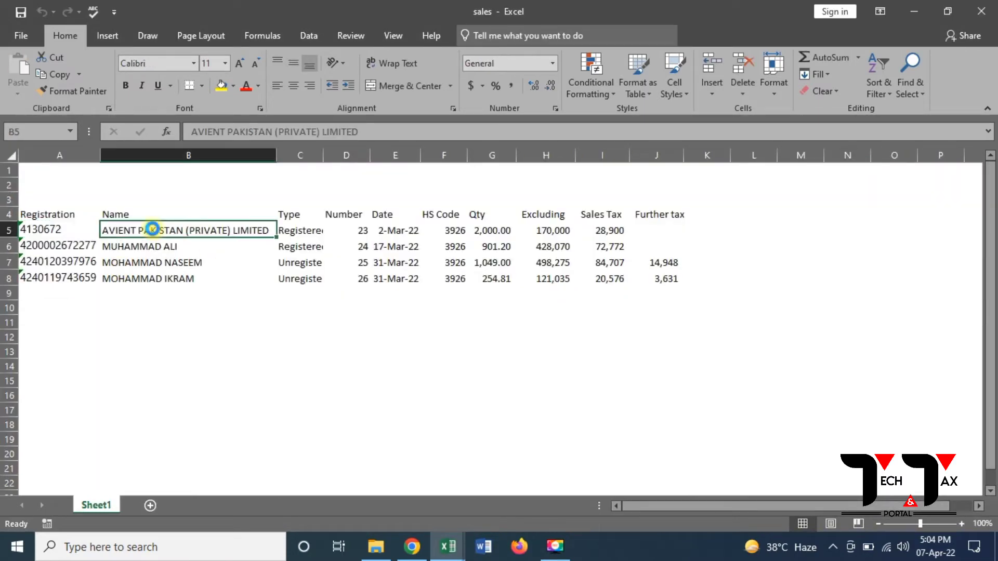
key(ctrl+c)
key(alt+Tab)
click(160, 290)
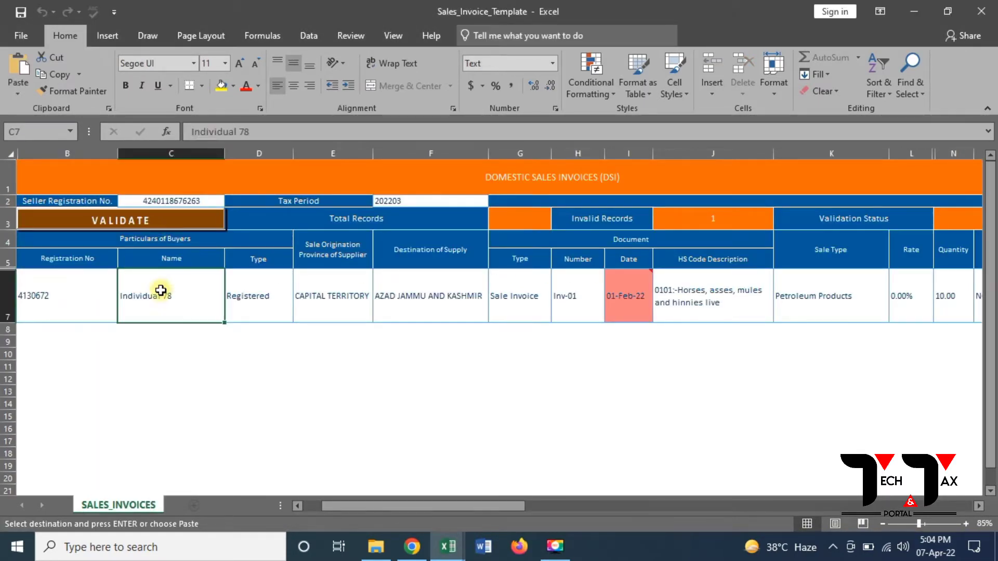
right_click(160, 290)
click(213, 263)
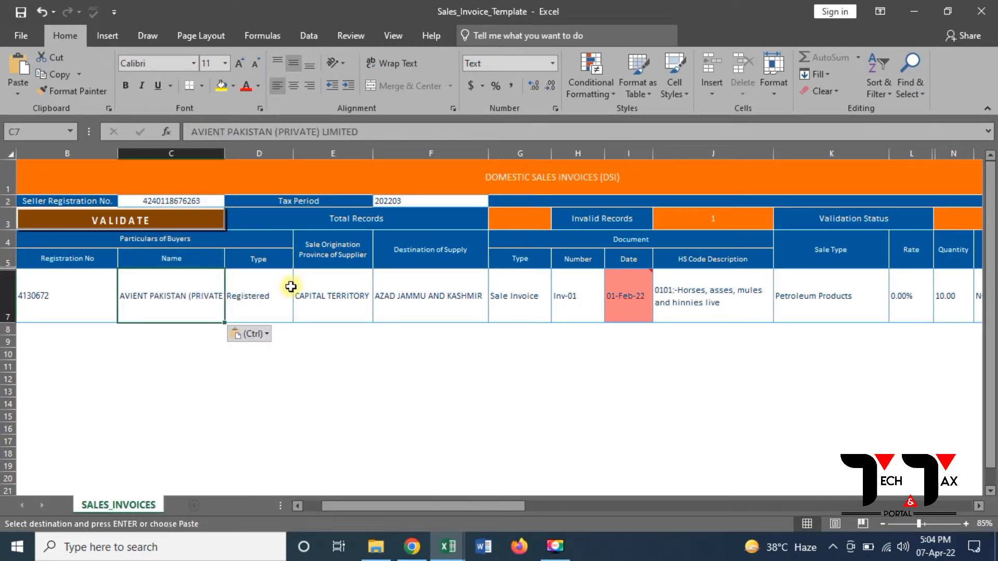
Step: Set both the sale origination province and the destination of supply in row 7 to SINDH
click(331, 292)
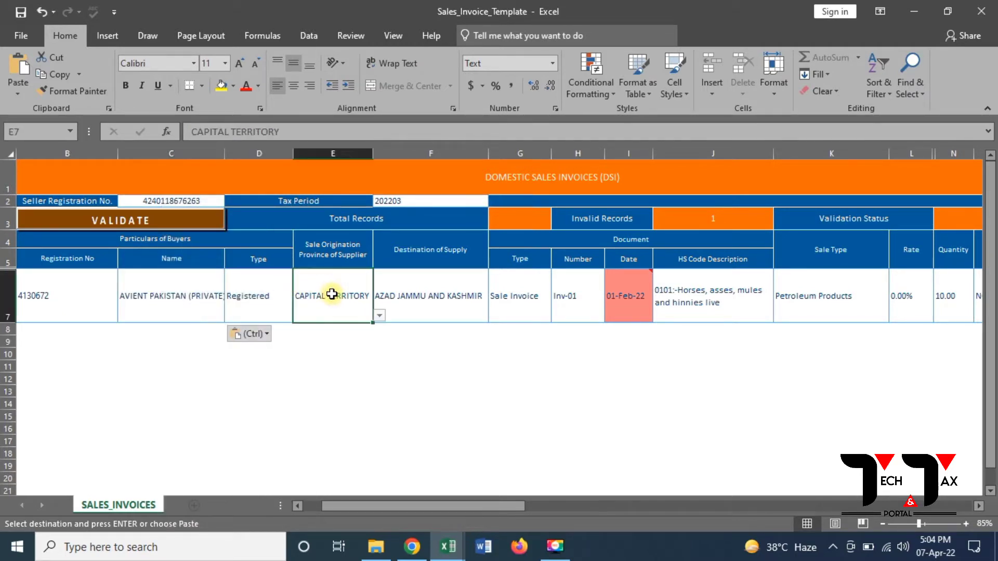
click(379, 316)
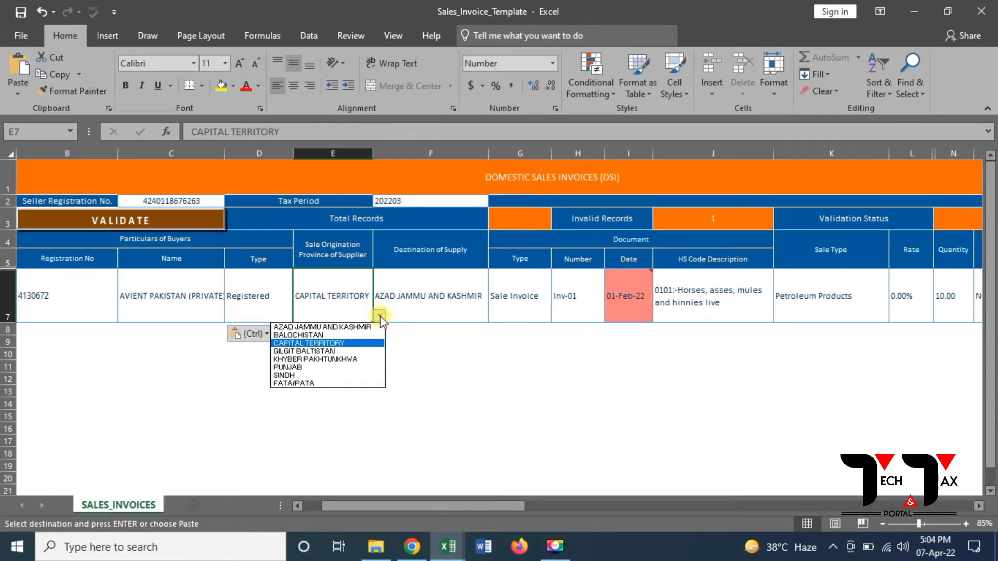
click(322, 376)
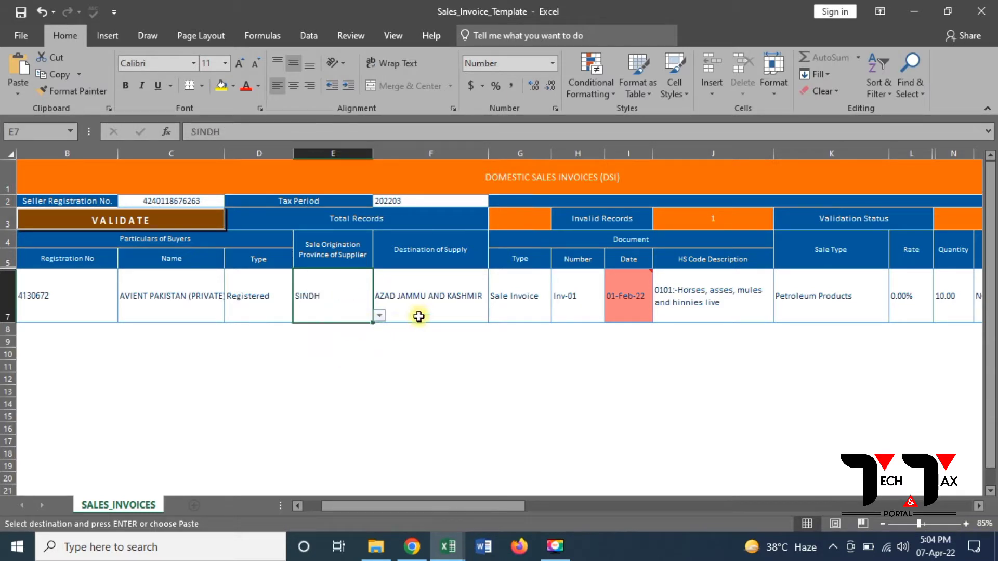
click(449, 293)
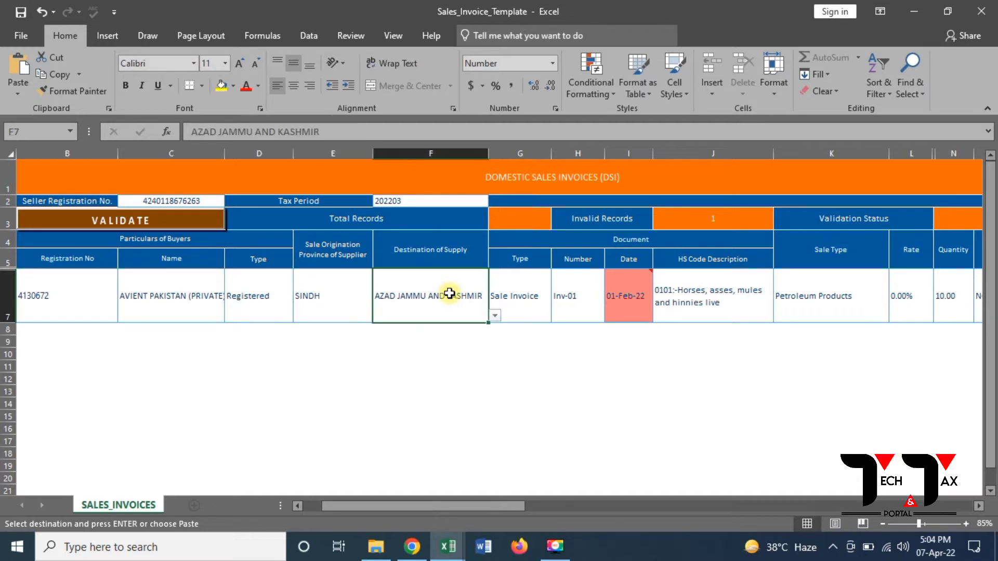
click(496, 321)
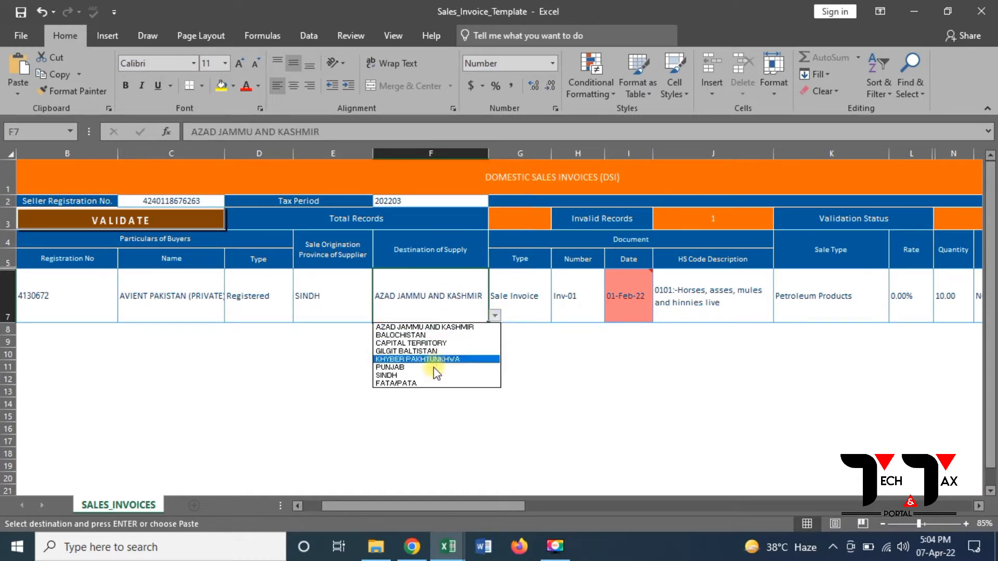
click(421, 379)
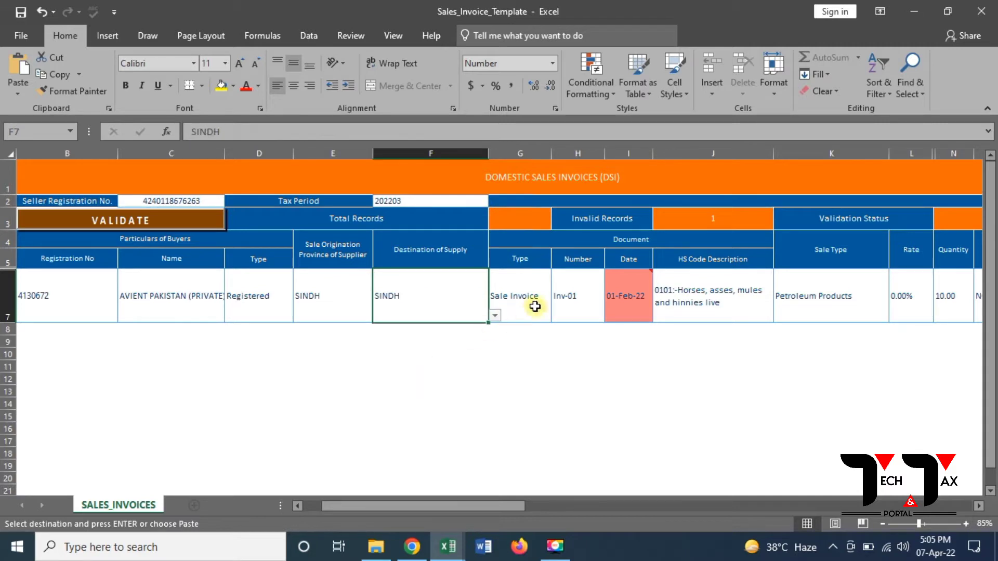
Step: Look up the first sale's document number in the sales workbook and enter 23 in the template's cell H7
click(558, 303)
key(alt+Tab)
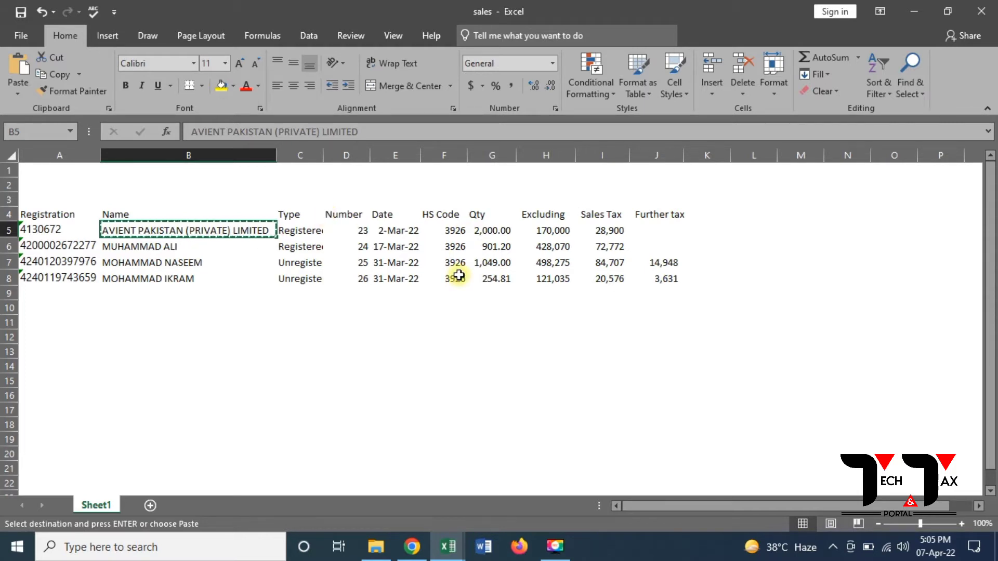
key(alt+Tab)
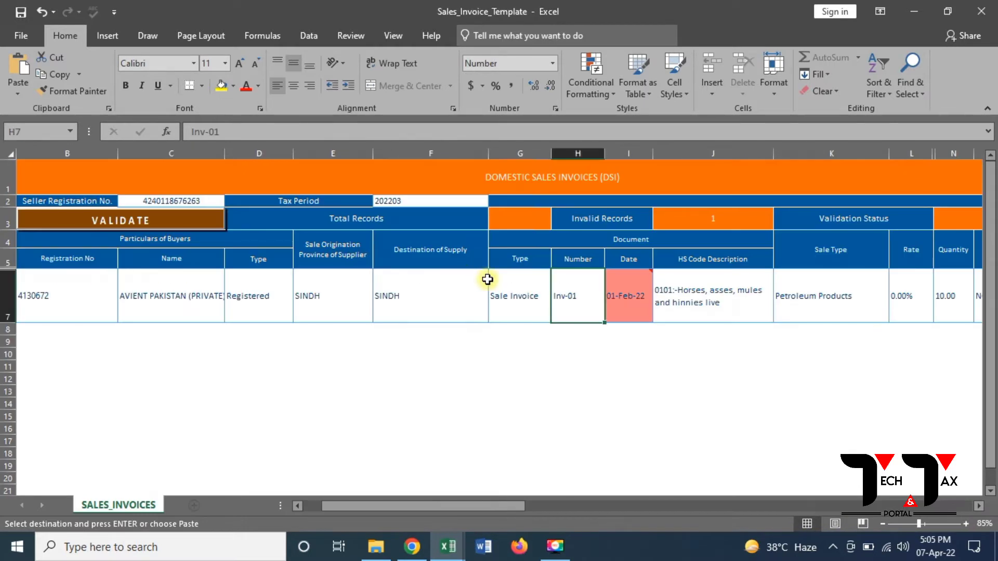
text(23)
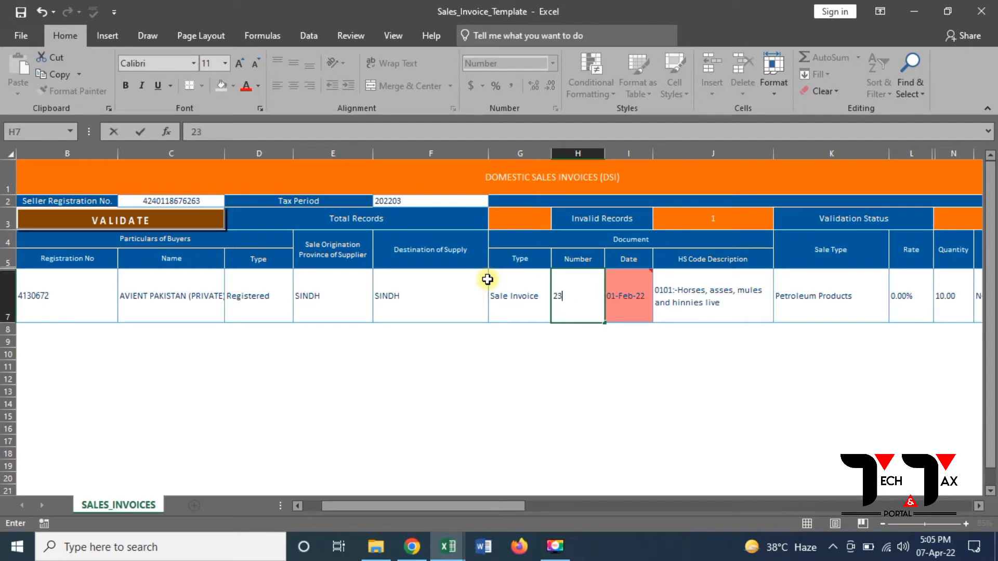
Step: Check the first sale's date in the sales workbook and change the document date in the template's cell I7 to 02-03-2022
key(alt+Tab)
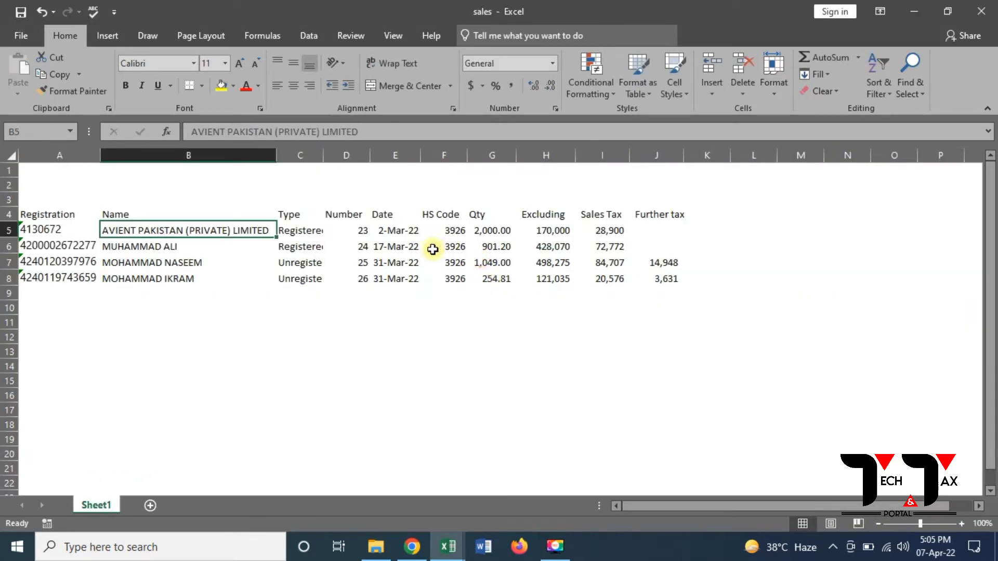
key(alt+Tab)
click(621, 296)
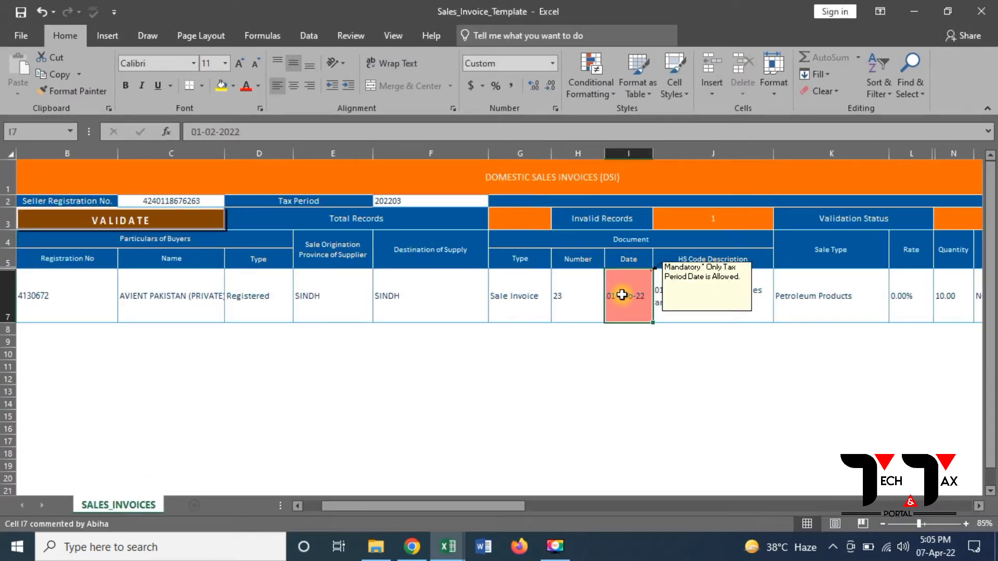
click(200, 131)
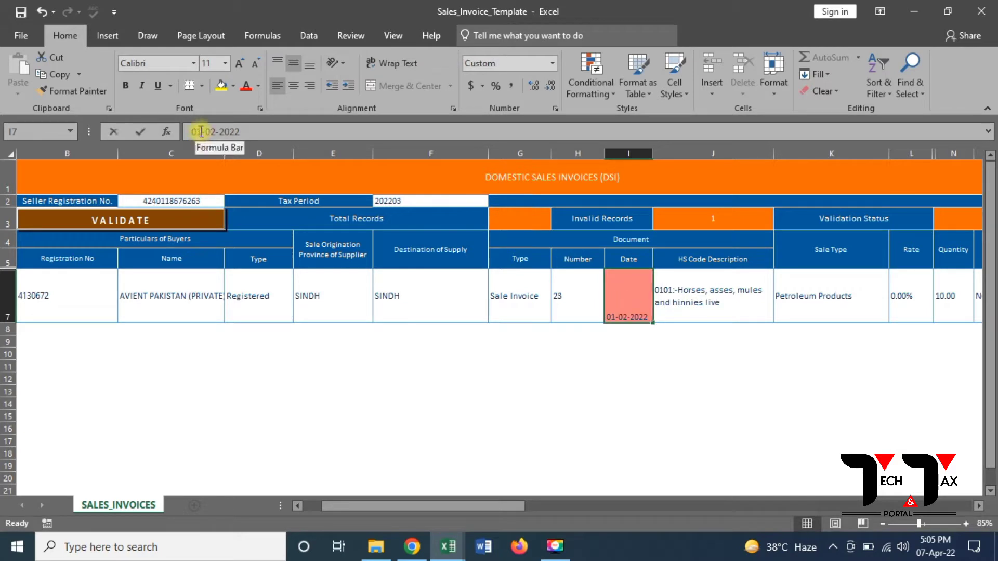
click(200, 132)
key(BackSpace)
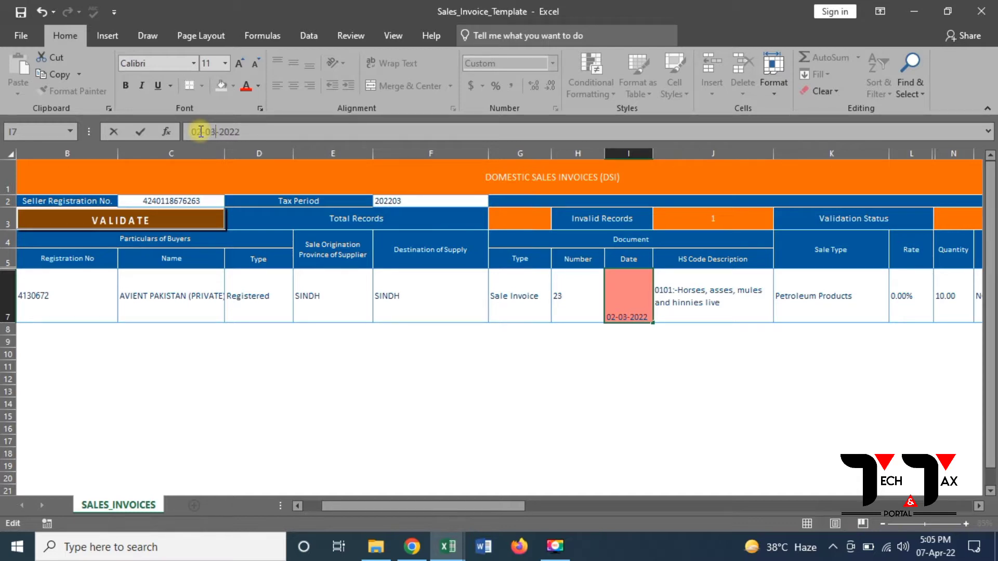
Step: Check the HS code in the sales workbook and set the template's cell J7 to the 3926 Articles of plastics description
click(701, 300)
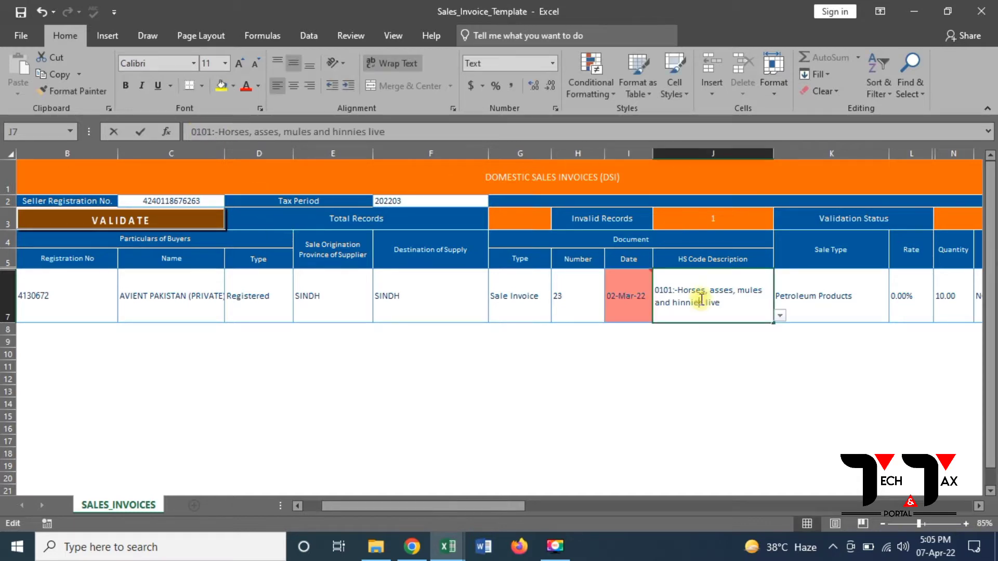
key(alt+Tab)
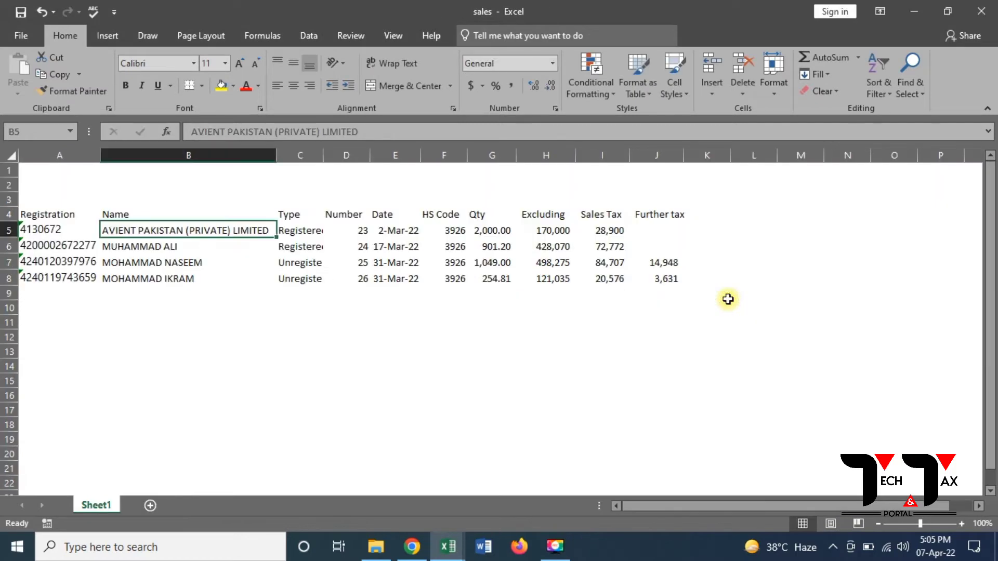
key(alt+Tab)
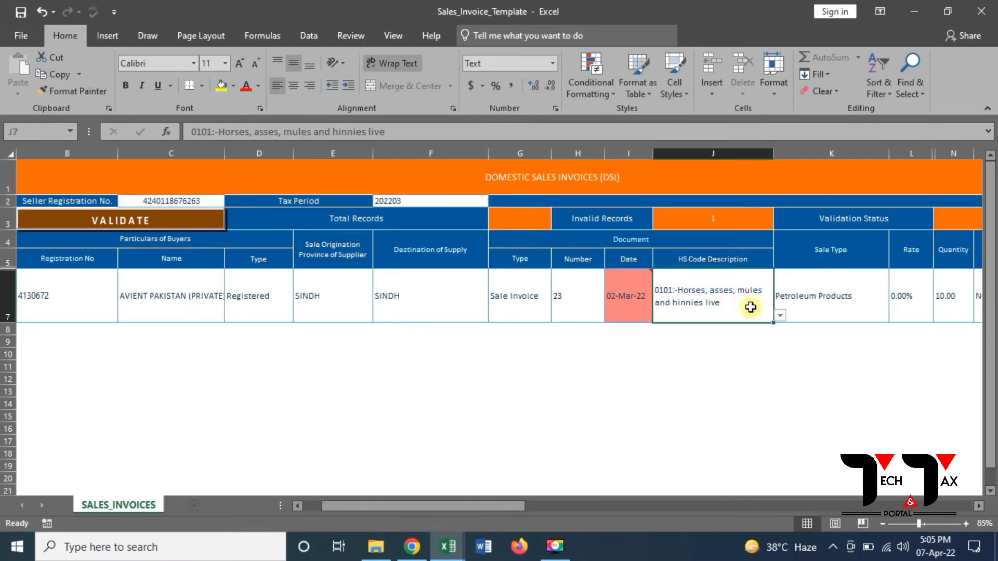
click(781, 316)
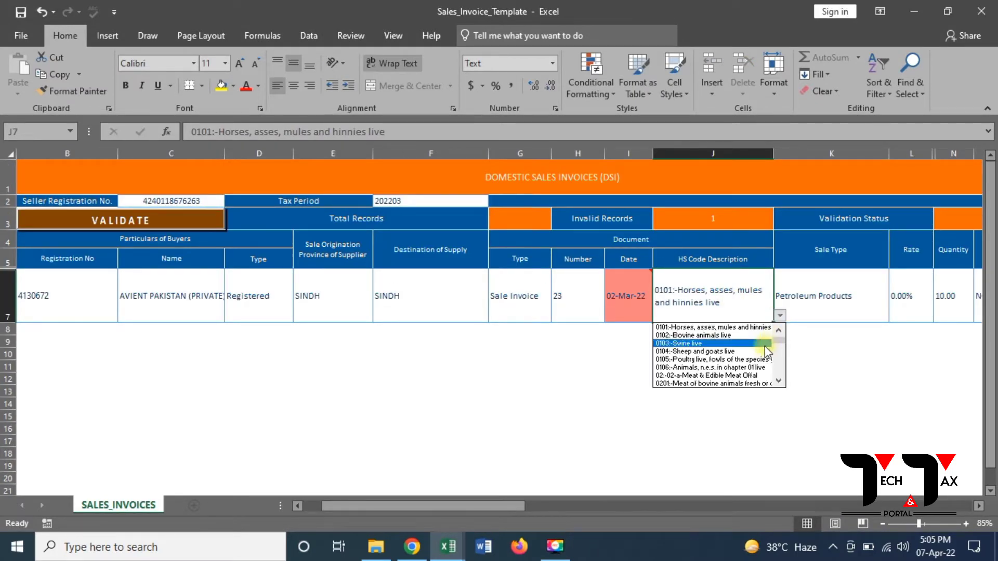
scroll(779, 345, down, 15)
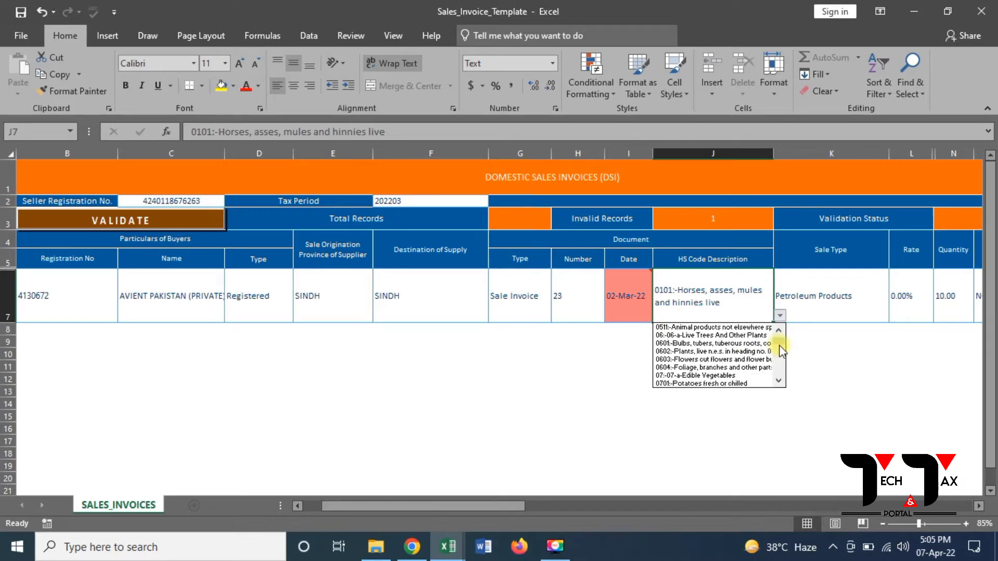
scroll(779, 364, down, 20)
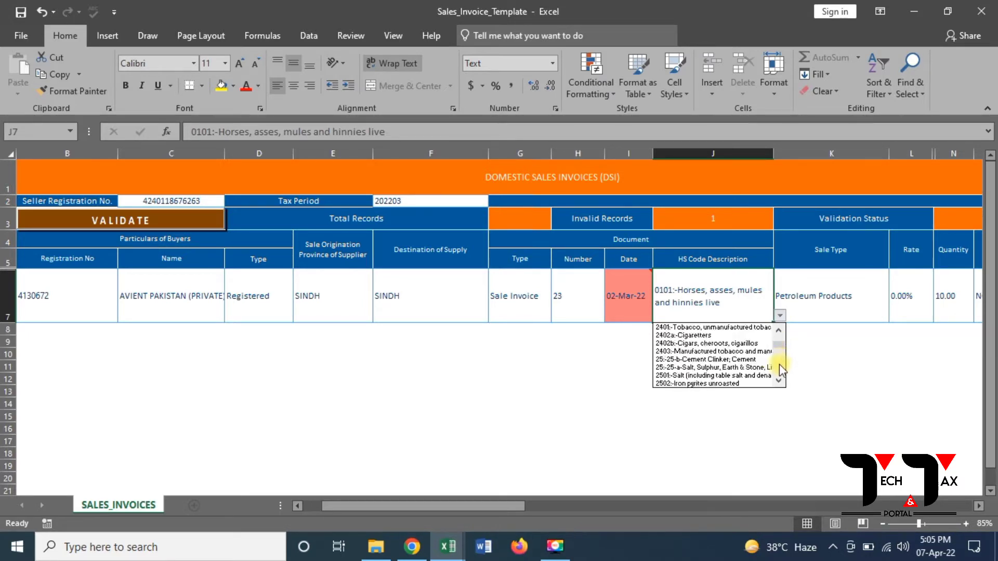
scroll(779, 364, down, 20)
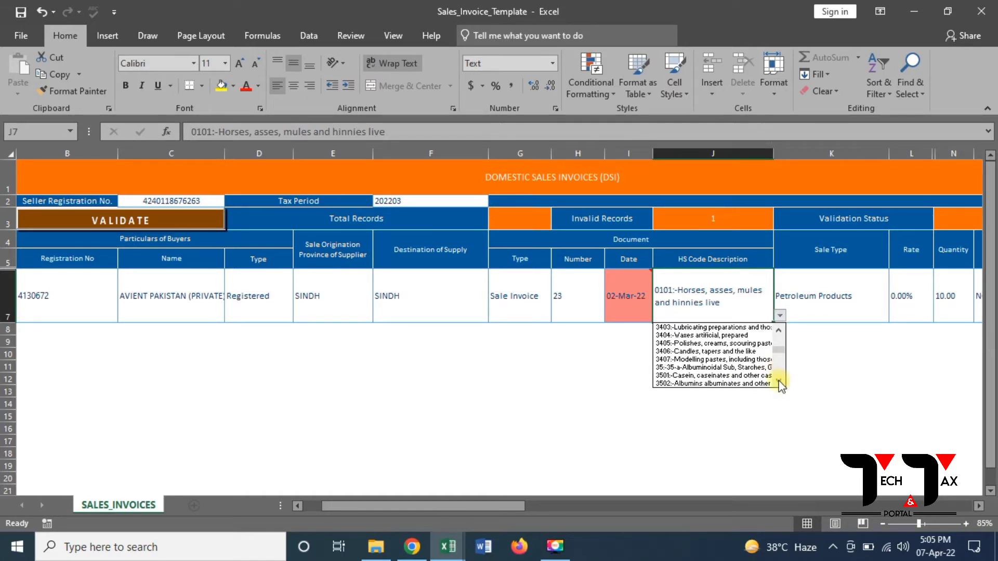
scroll(779, 382, down, 2)
scroll(779, 384, down, 10)
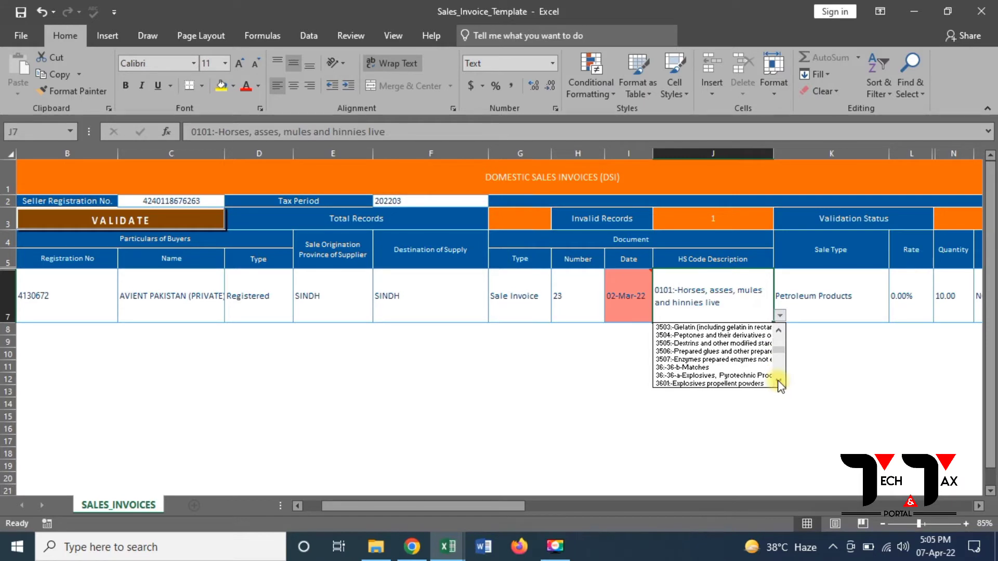
scroll(780, 383, down, 7)
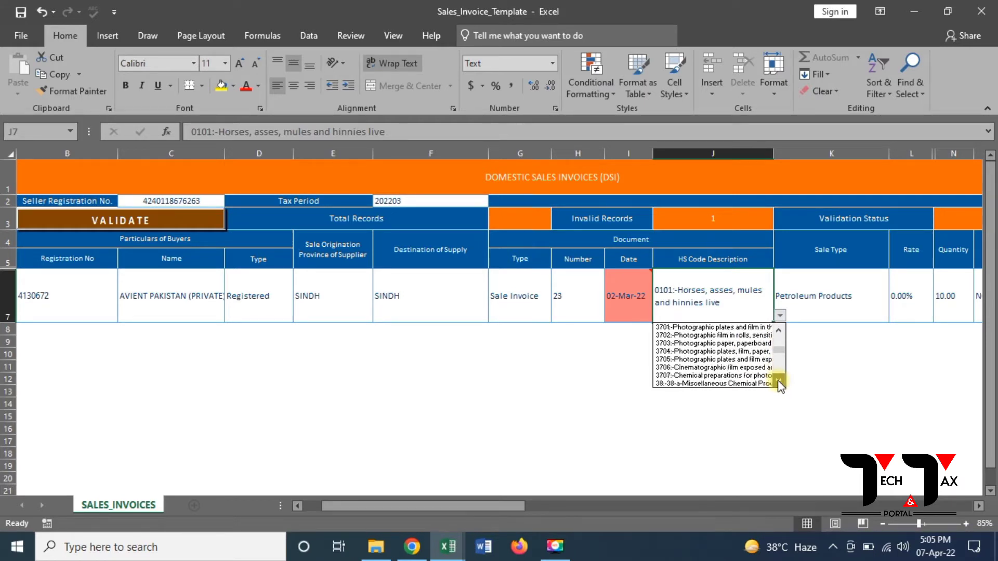
scroll(779, 384, down, 7)
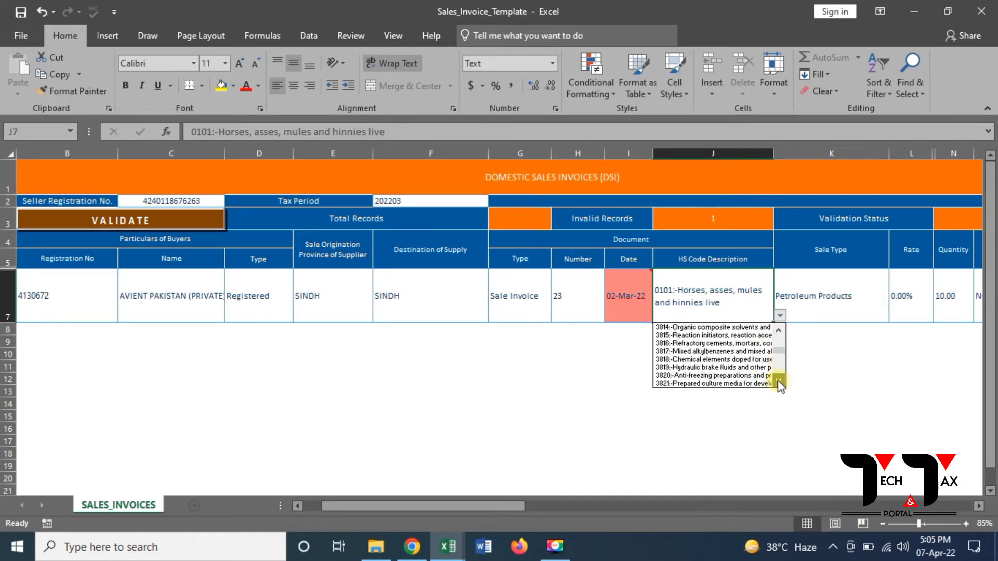
scroll(779, 385, down, 7)
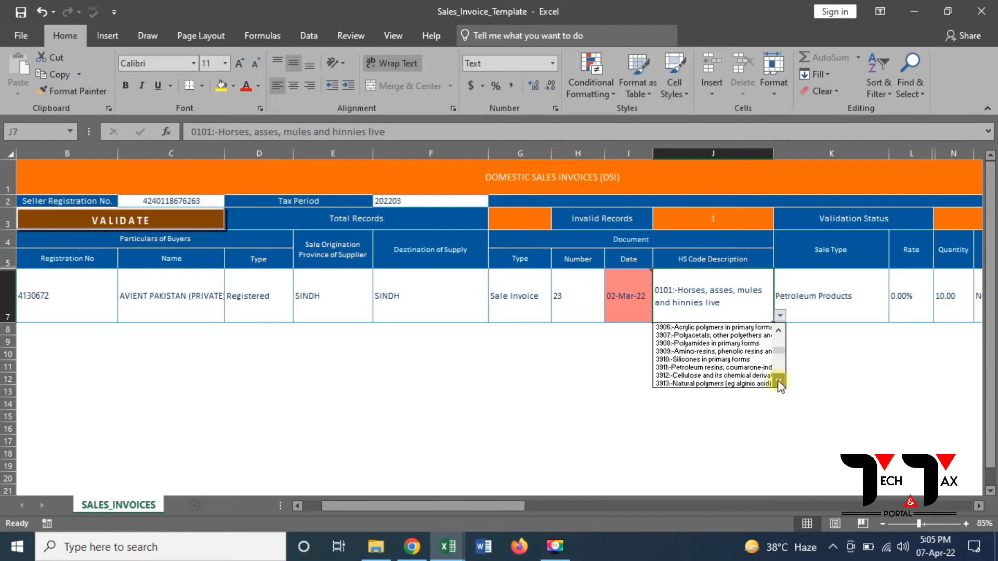
scroll(780, 384, down, 6)
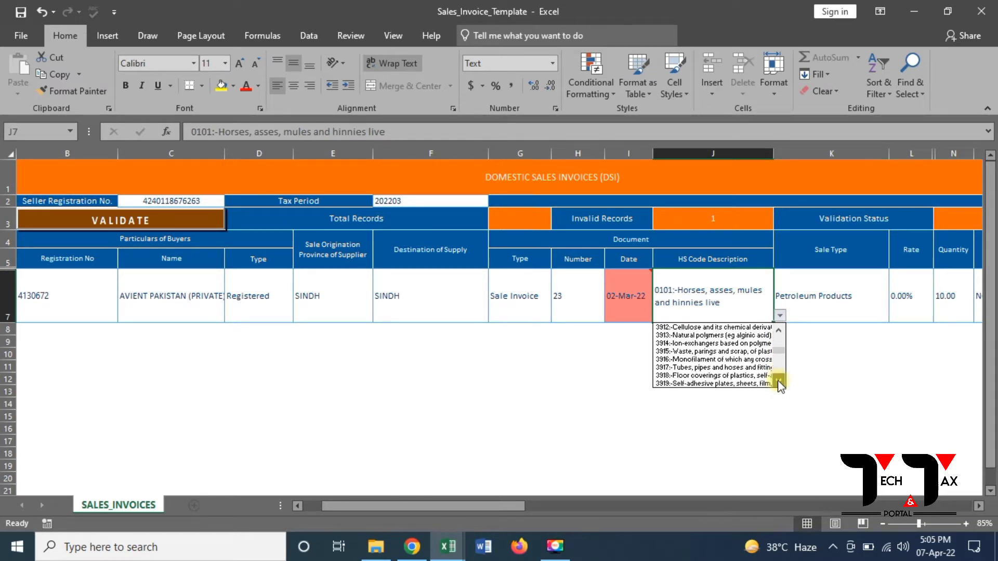
scroll(780, 385, down, 4)
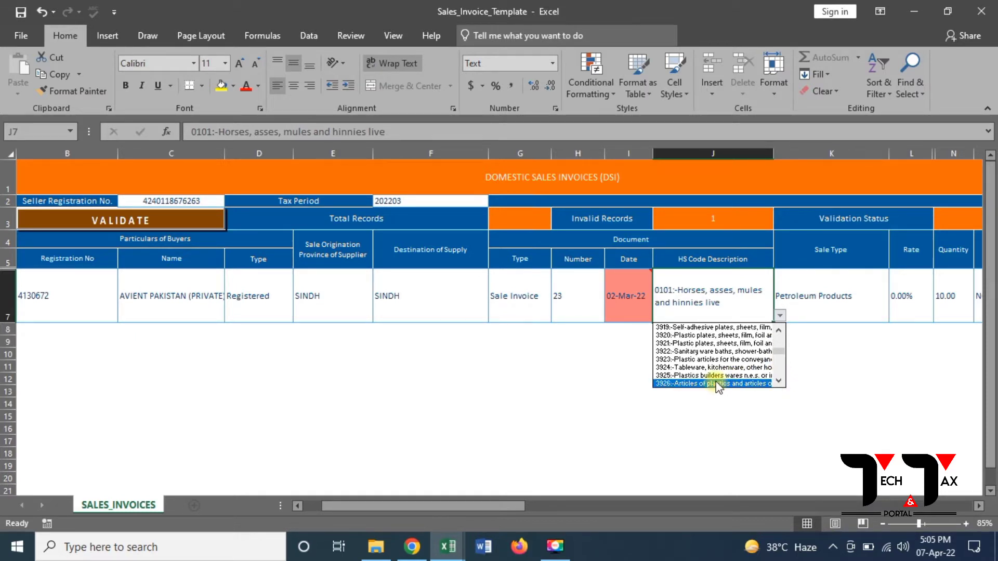
click(718, 384)
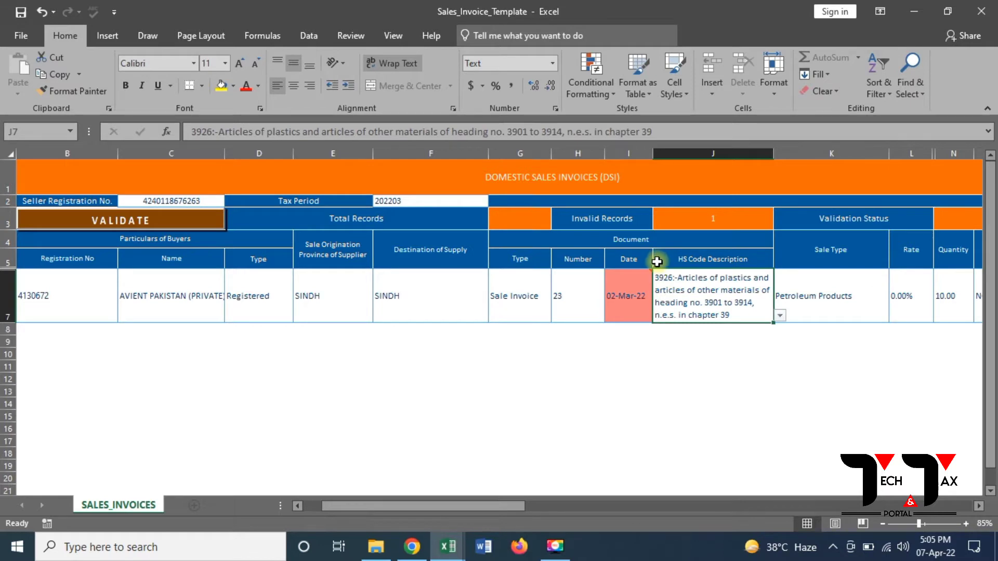
Step: Set the sale type in cell K7 to Goods at standard rate (default)
click(838, 294)
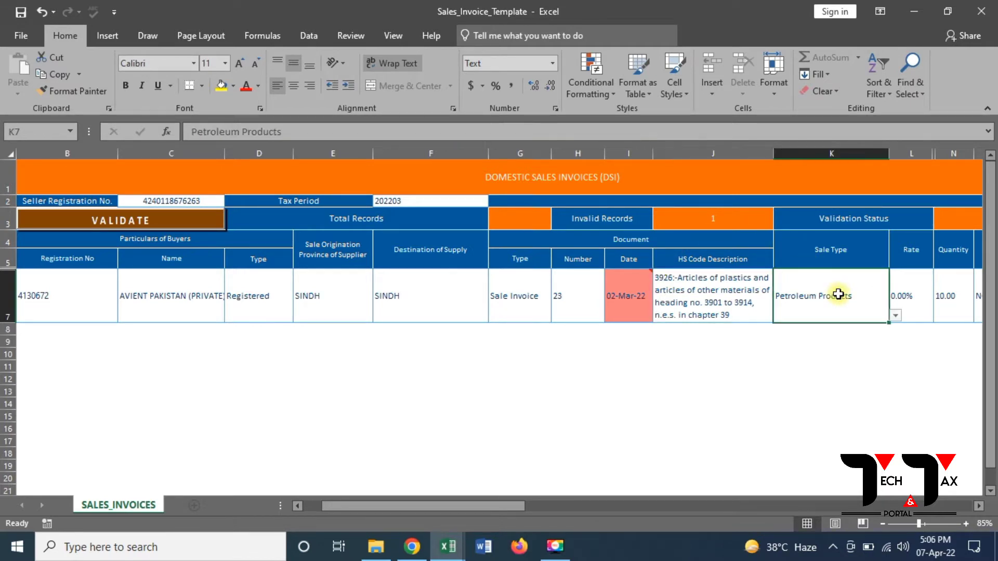
click(896, 317)
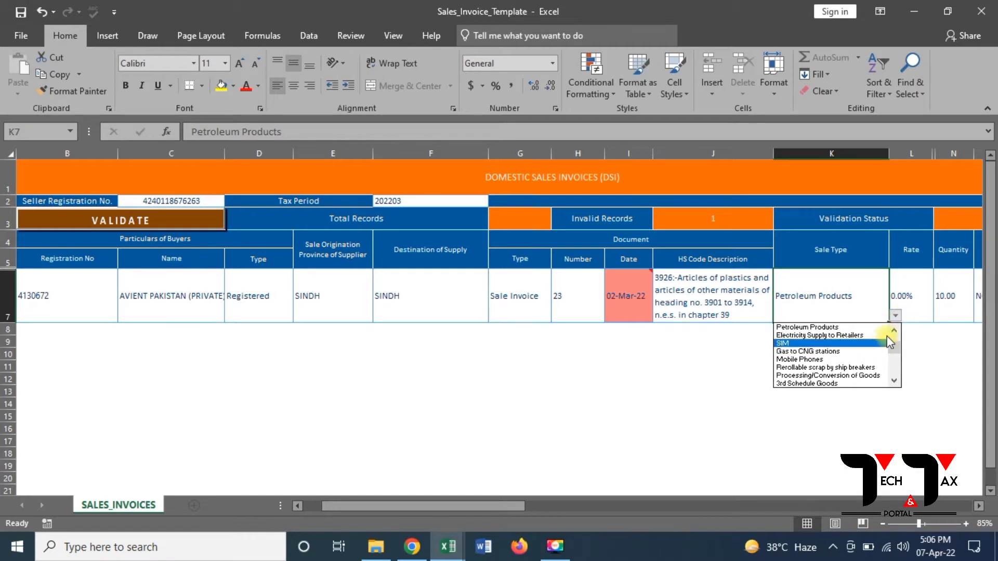
click(893, 330)
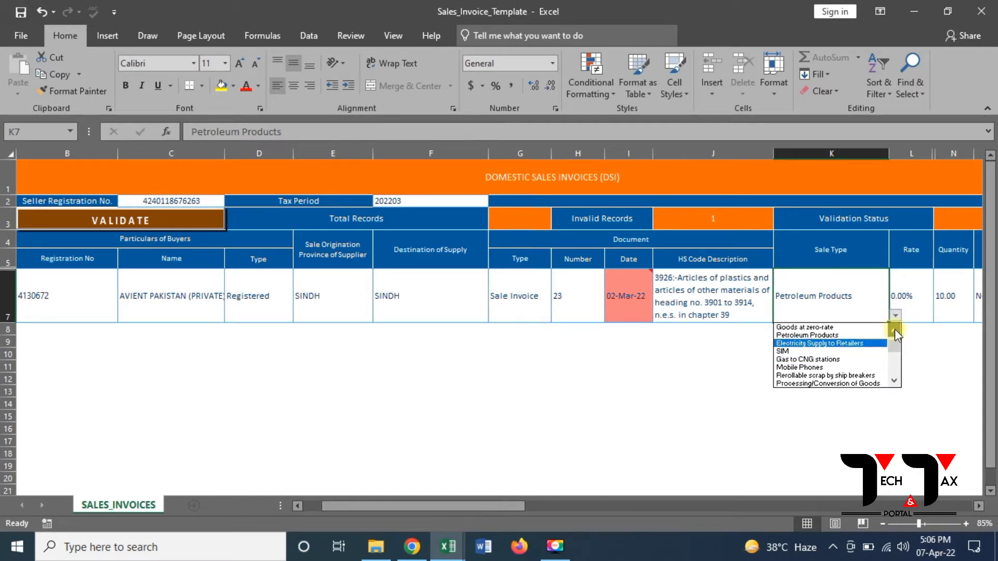
click(894, 330)
click(894, 330)
click(832, 327)
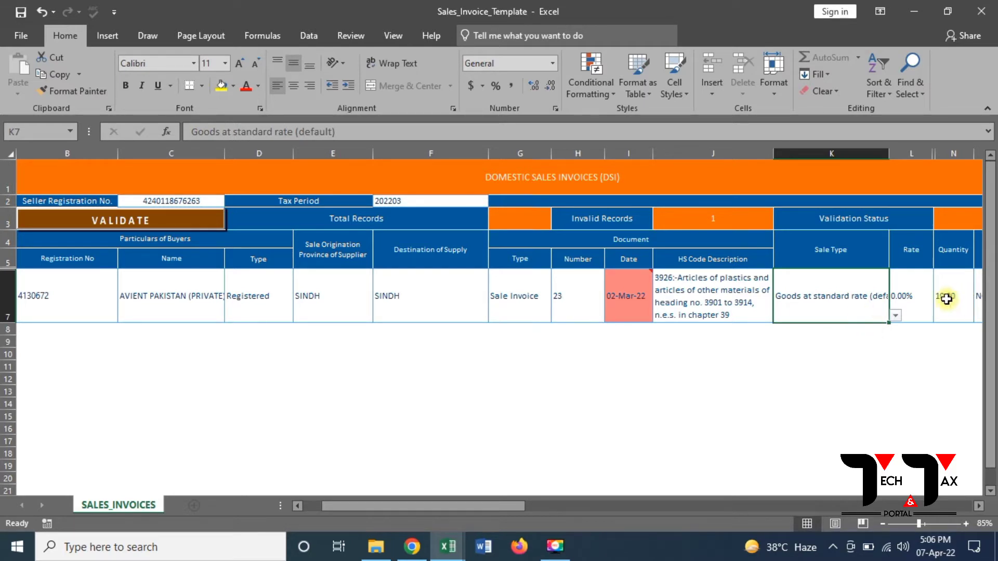
Step: Set the first sale's tax rate in cell L7 to 17.00%
click(922, 296)
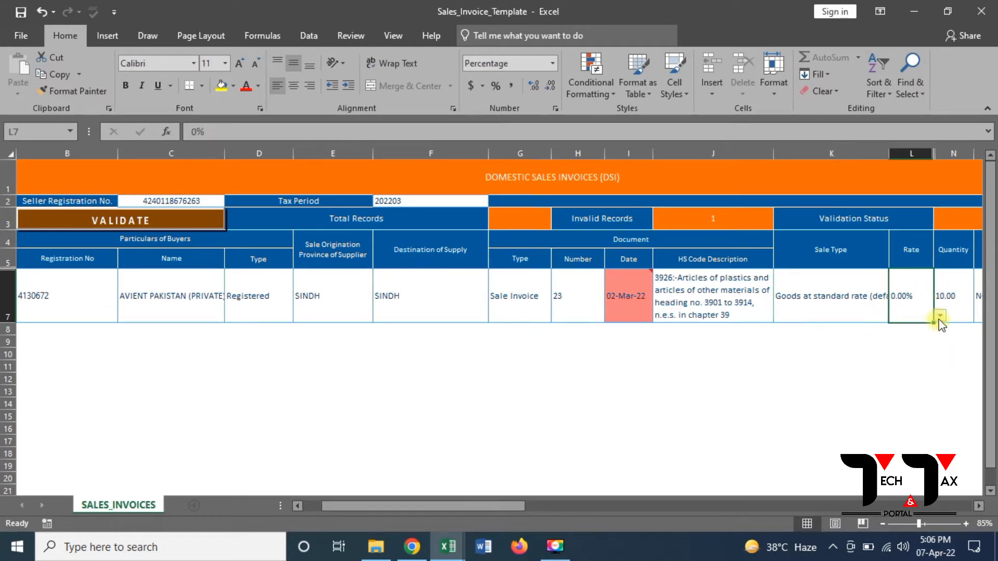
click(939, 317)
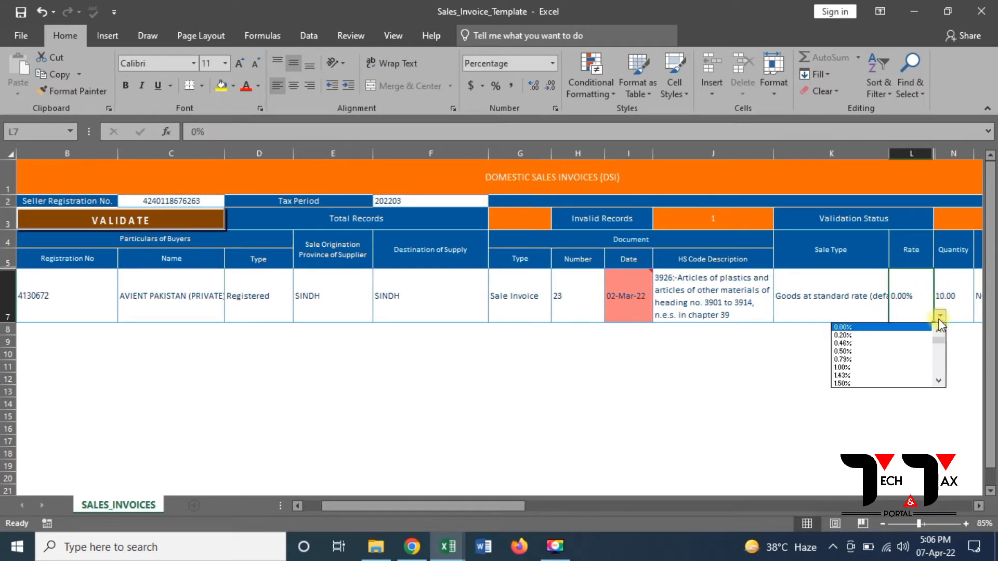
click(938, 380)
click(939, 381)
click(938, 380)
click(939, 381)
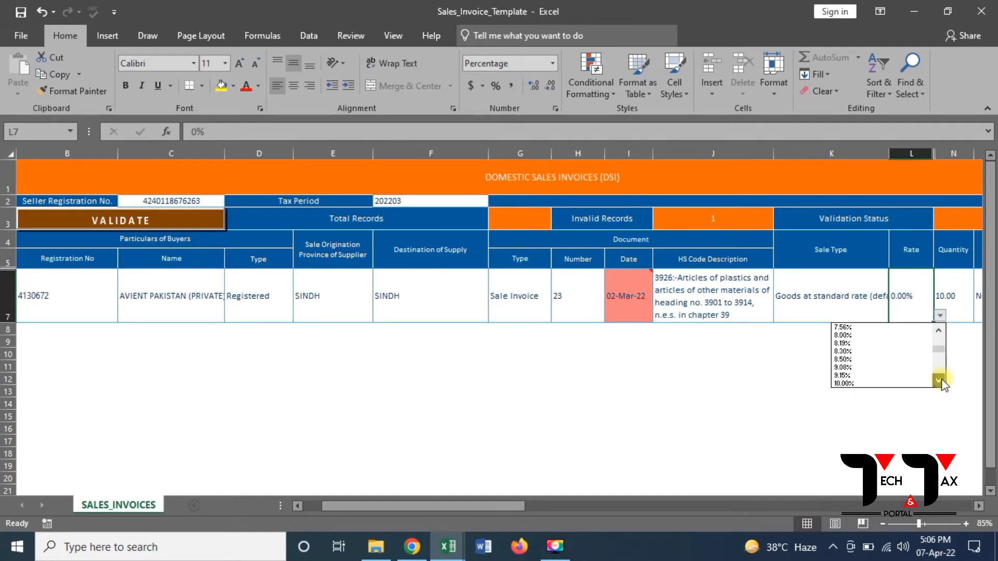
click(938, 380)
click(938, 381)
click(938, 380)
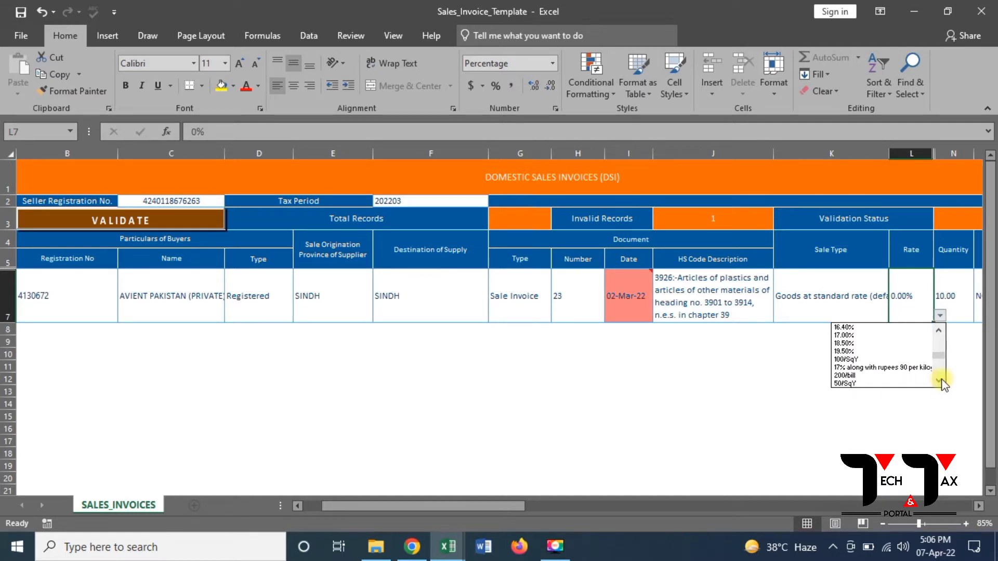
click(847, 336)
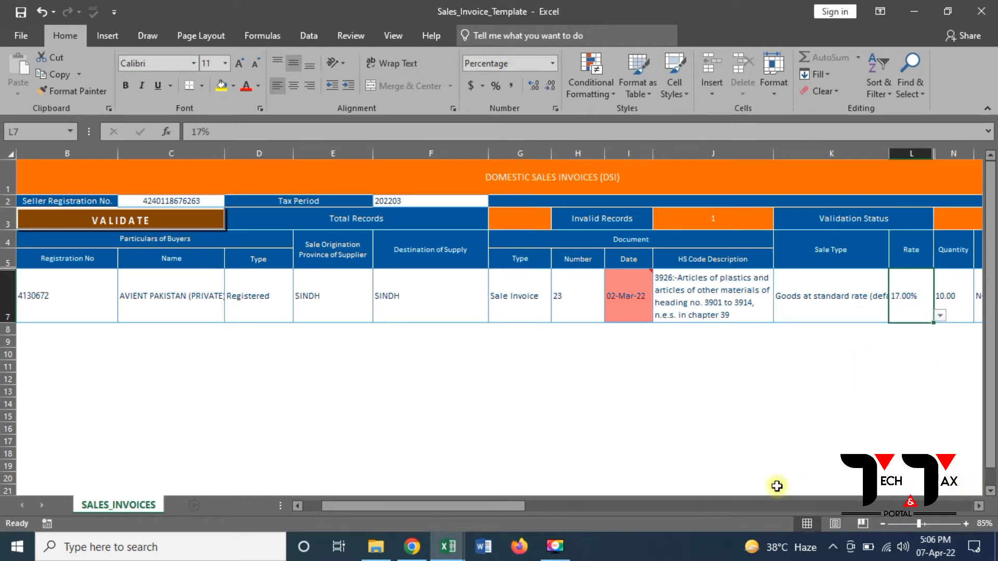
Step: Set the first sale's quantity in cell N7 to 2000.00
click(656, 507)
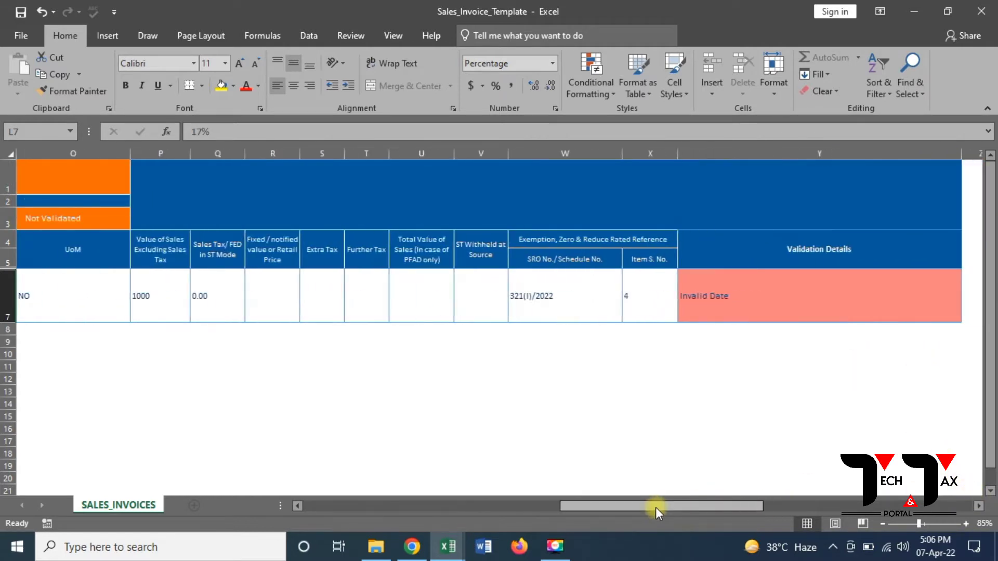
click(298, 505)
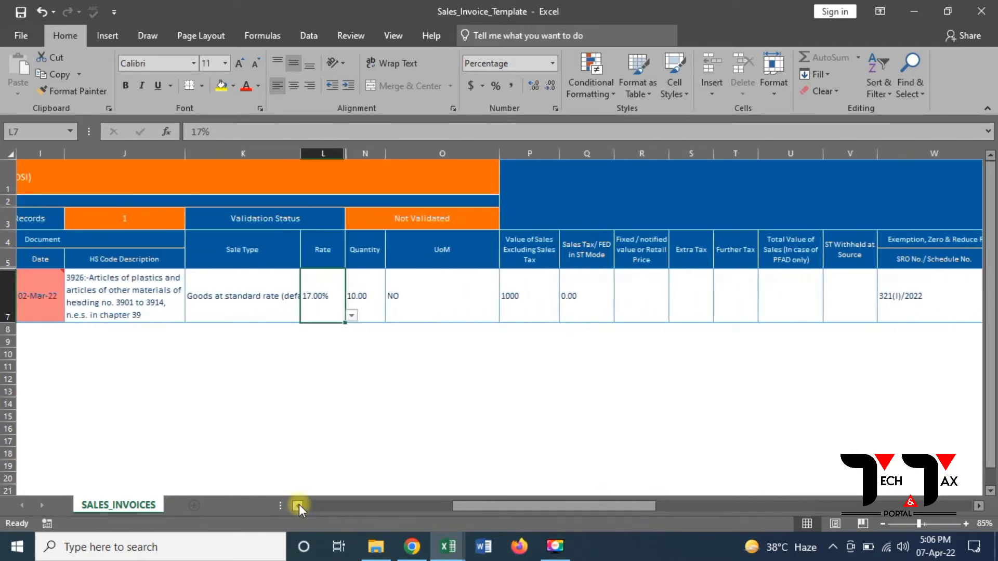
click(353, 292)
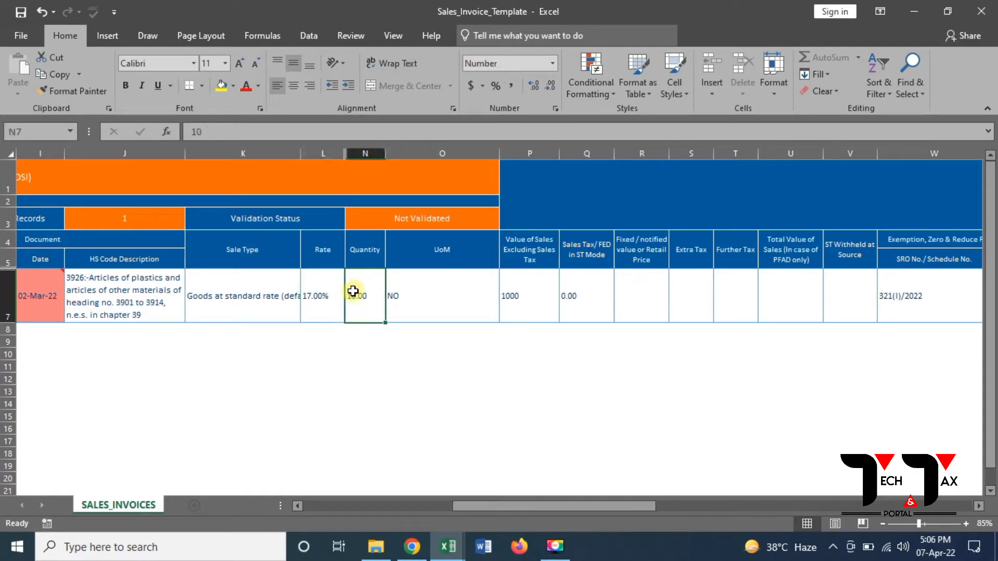
text(2000)
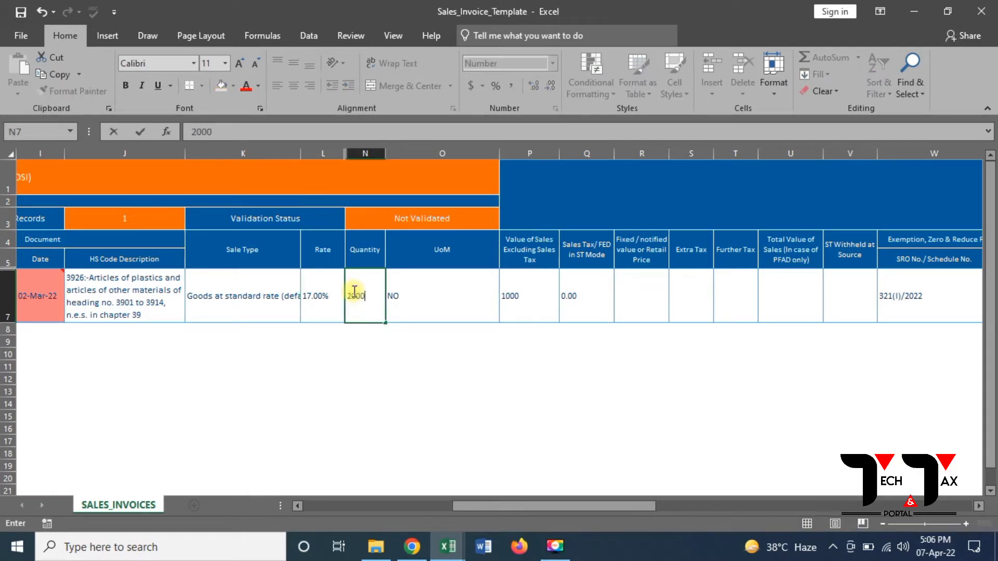
text(.00)
Step: Set the unit of measure in cell O7 to Numbers, pieces, units
click(473, 286)
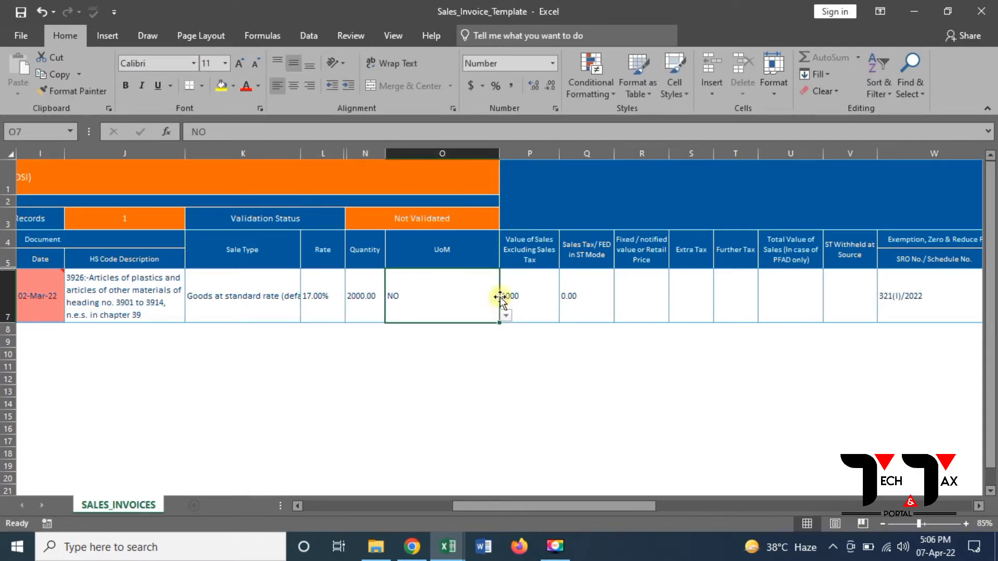
click(504, 314)
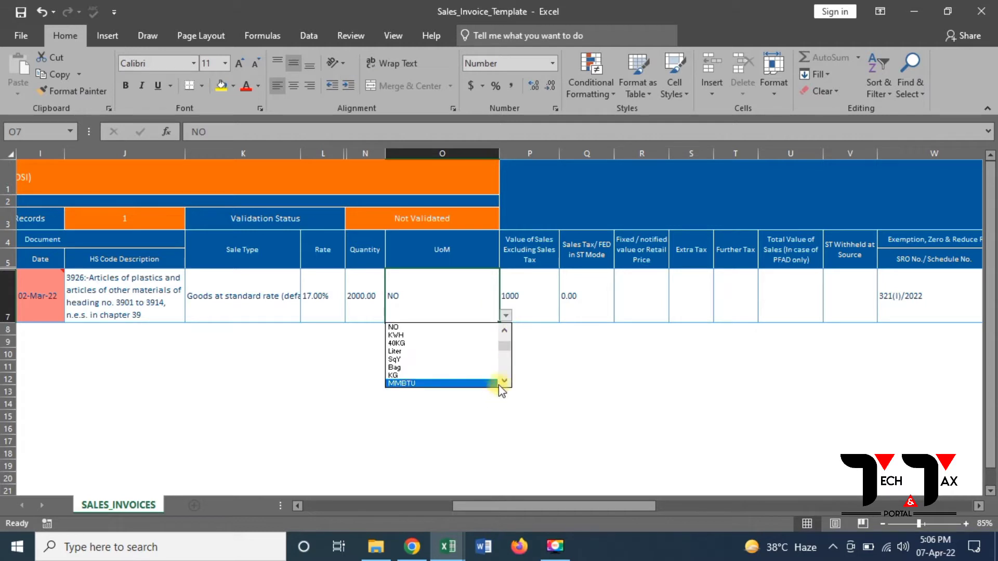
drag(504, 382, 504, 383)
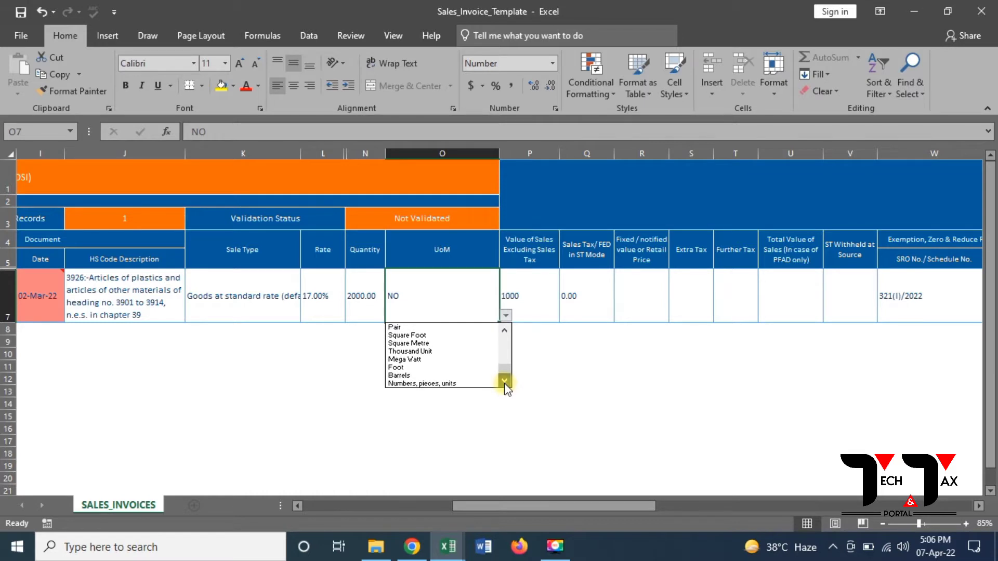
click(477, 384)
Step: Copy the first sale's excluding-tax value and sales tax from the sales workbook and paste them as values into the template's cells P7:Q7
key(alt+Tab)
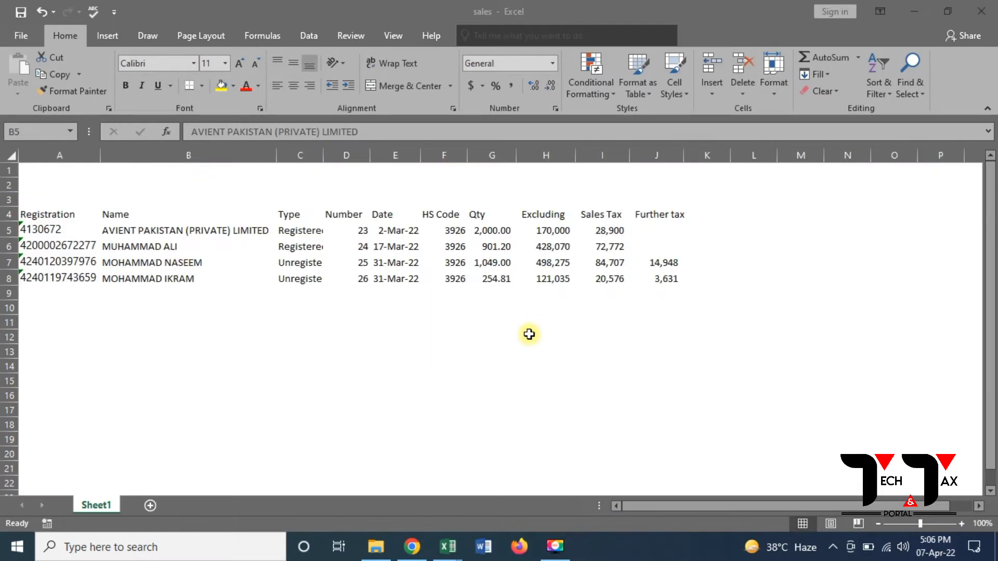
click(535, 233)
key(ctrl+c)
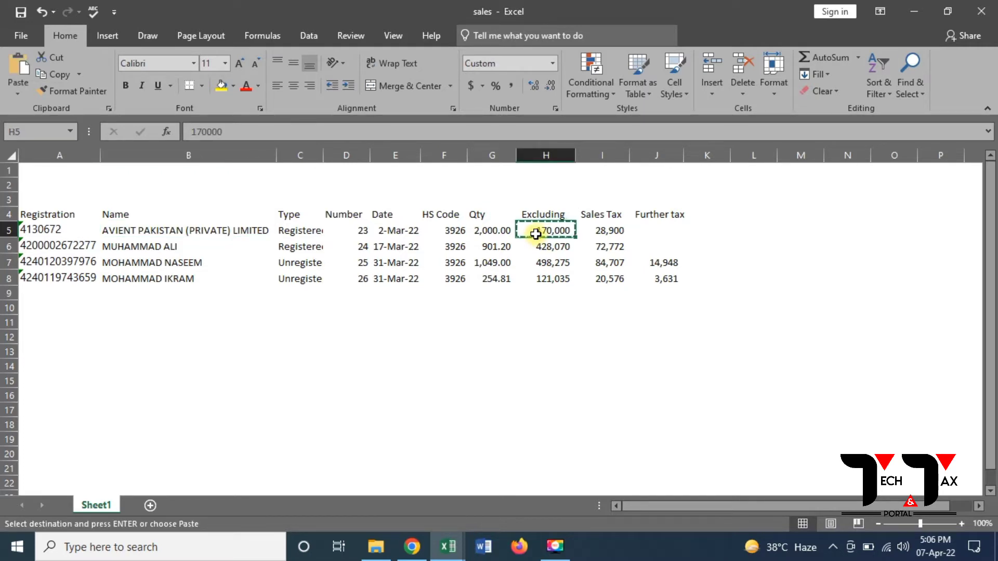
key(alt+Tab)
key(alt+Tab)
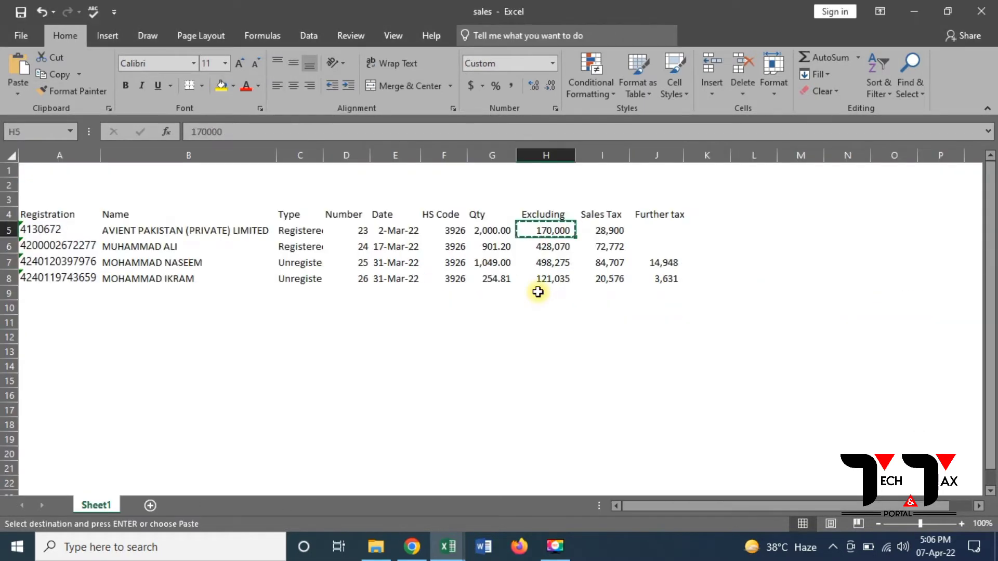
key(shift+Right)
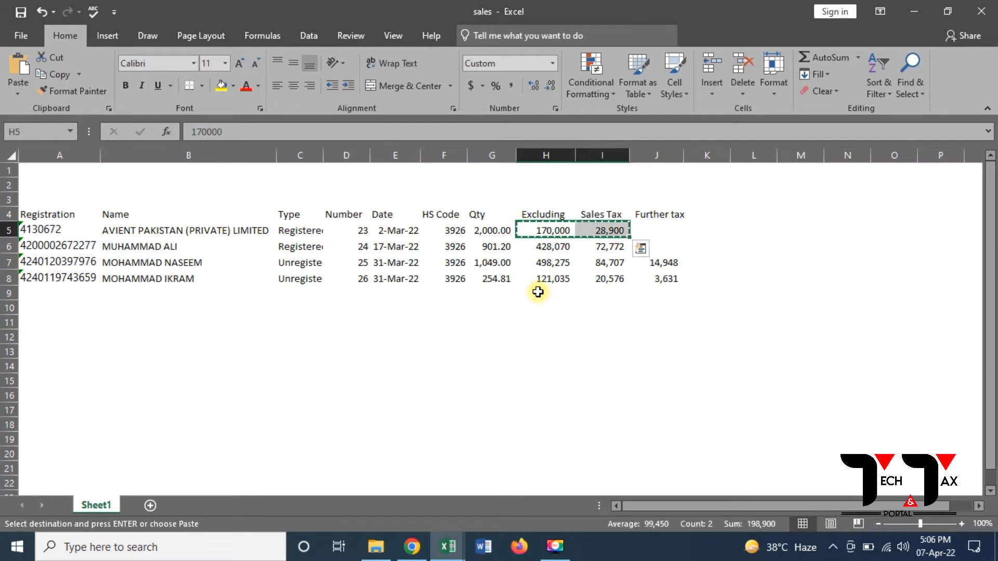
key(alt+Tab)
click(536, 292)
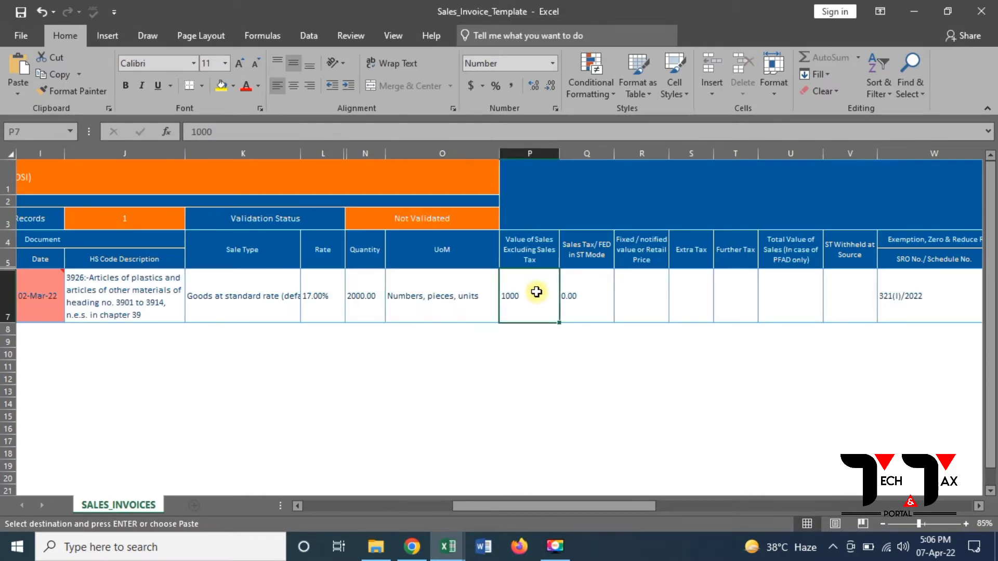
right_click(537, 291)
click(589, 283)
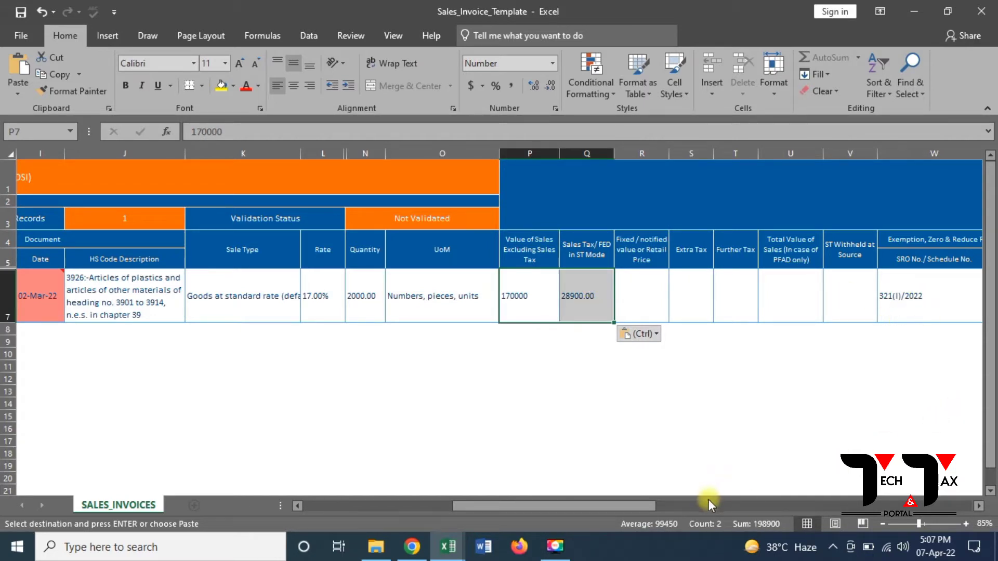
Step: Clear the SRO/schedule number in W7 and the item serial number in X7, and validate the invoice sheet
click(684, 507)
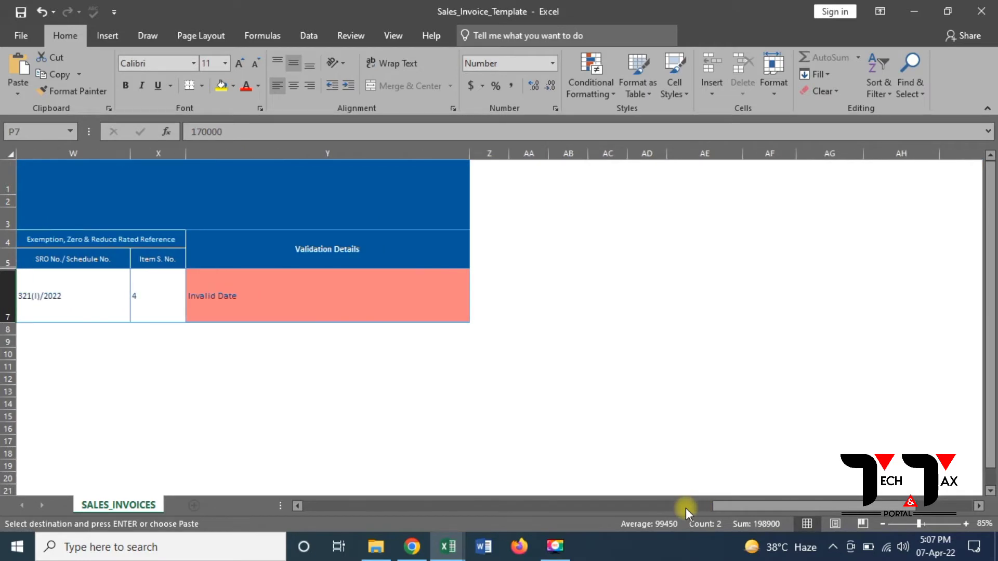
click(298, 505)
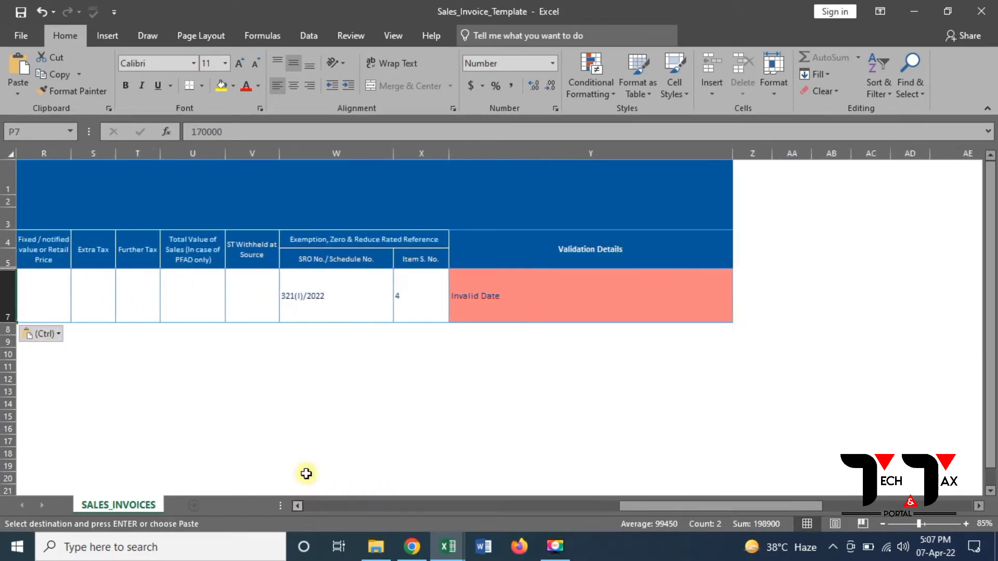
click(347, 307)
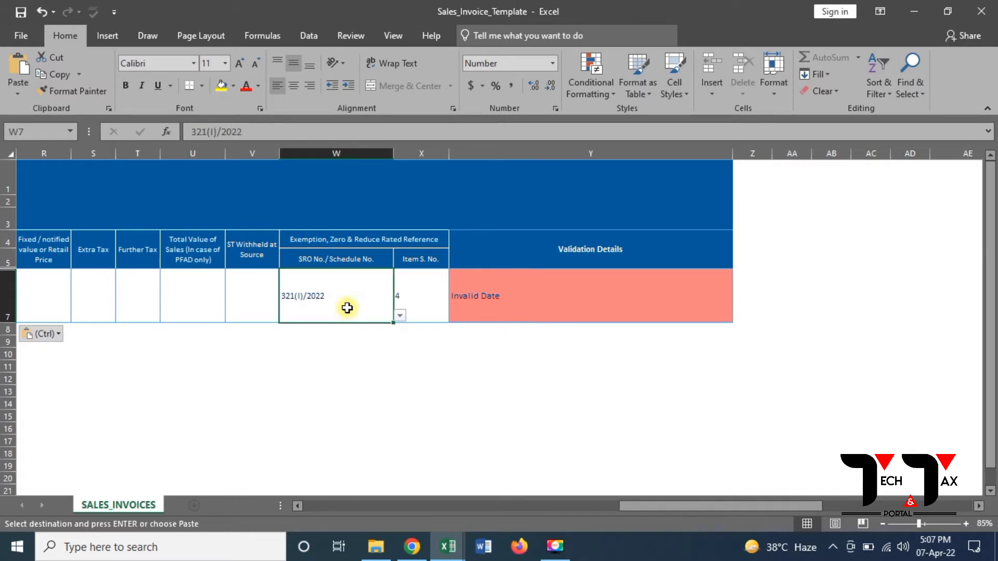
key(Delete)
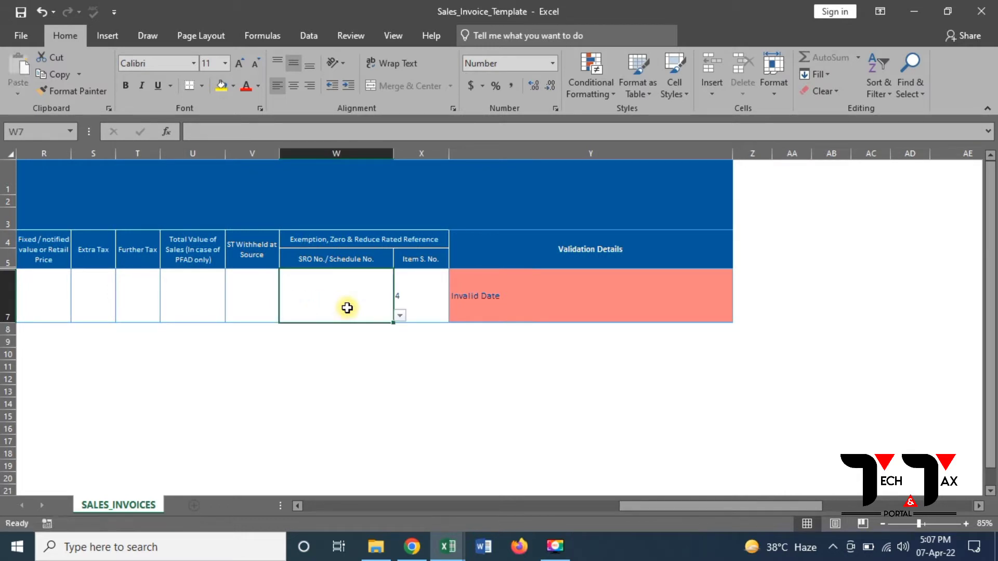
click(434, 281)
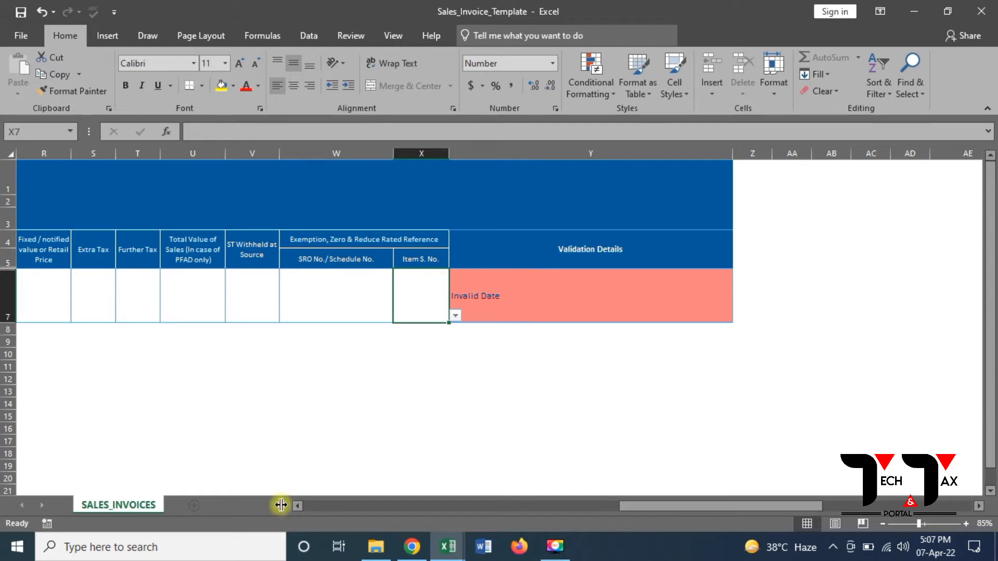
click(298, 505)
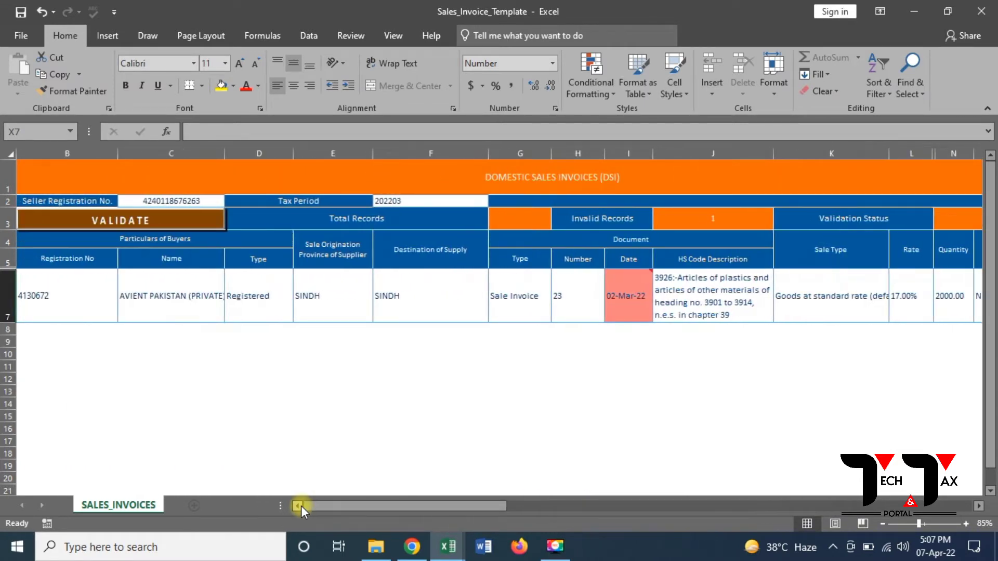
click(119, 222)
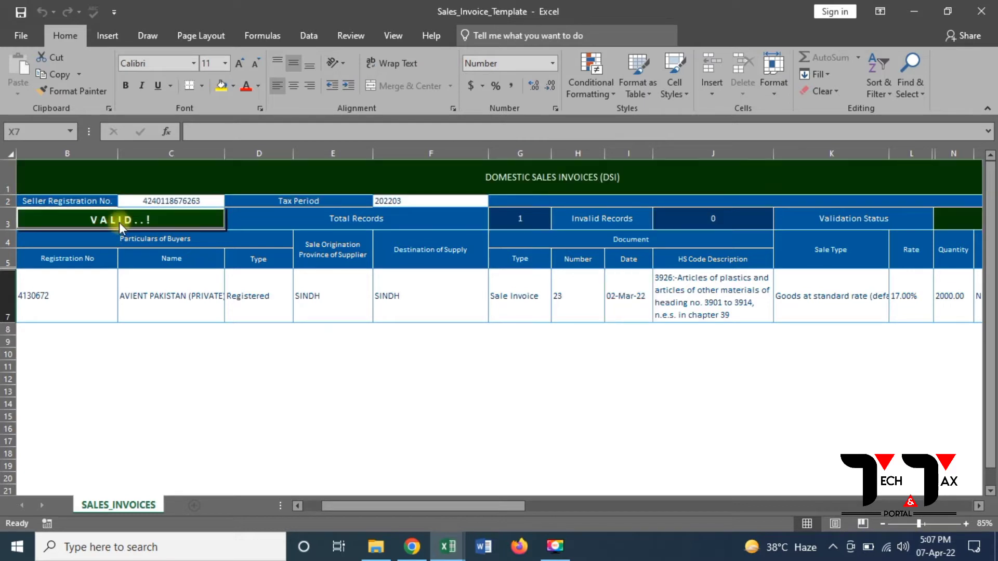
Step: Duplicate the row 7 record into row 8 and paste the second buyer's registration number from the sales workbook as a value into B8
click(9, 330)
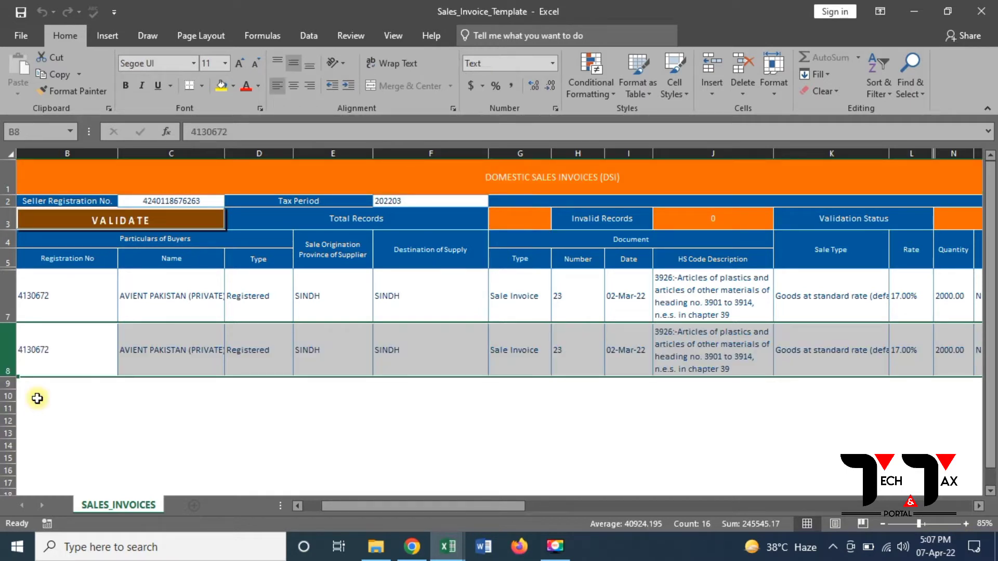
key(alt+Tab)
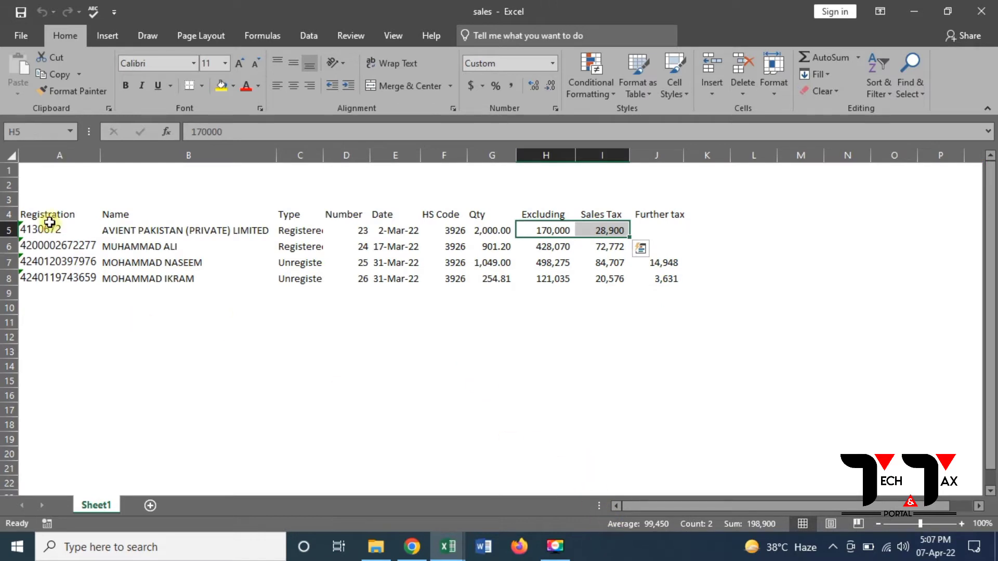
click(57, 241)
key(ctrl+c)
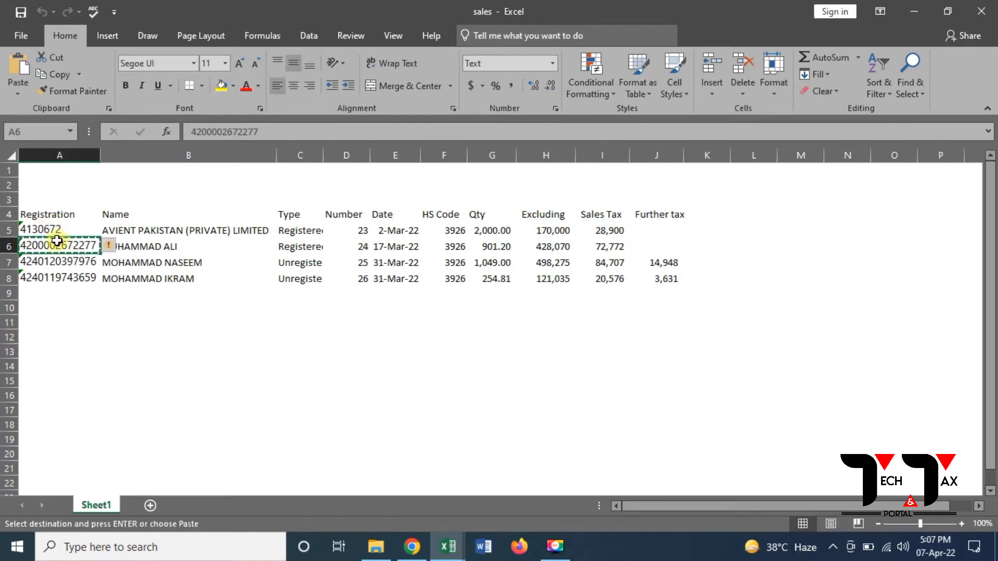
key(alt+Tab)
click(81, 337)
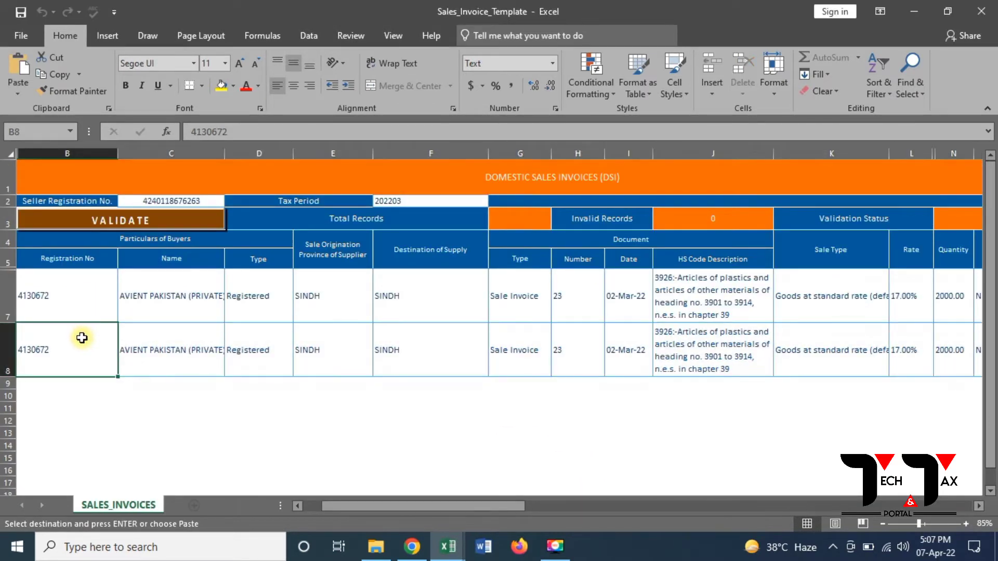
right_click(82, 337)
click(133, 75)
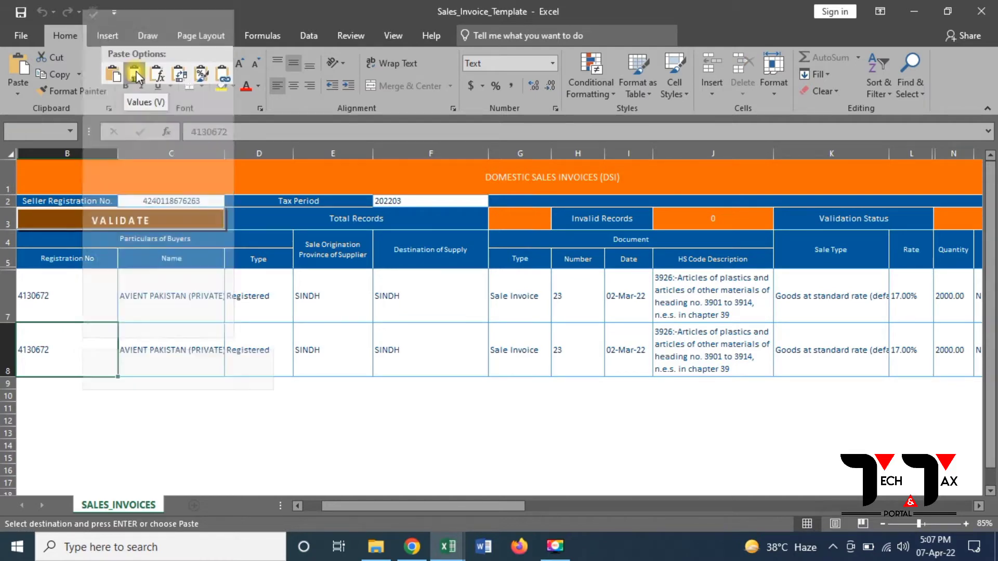
Step: Copy the second buyer's name from the sales workbook and paste it as a value into the template's cell C8
key(alt+Tab)
click(164, 251)
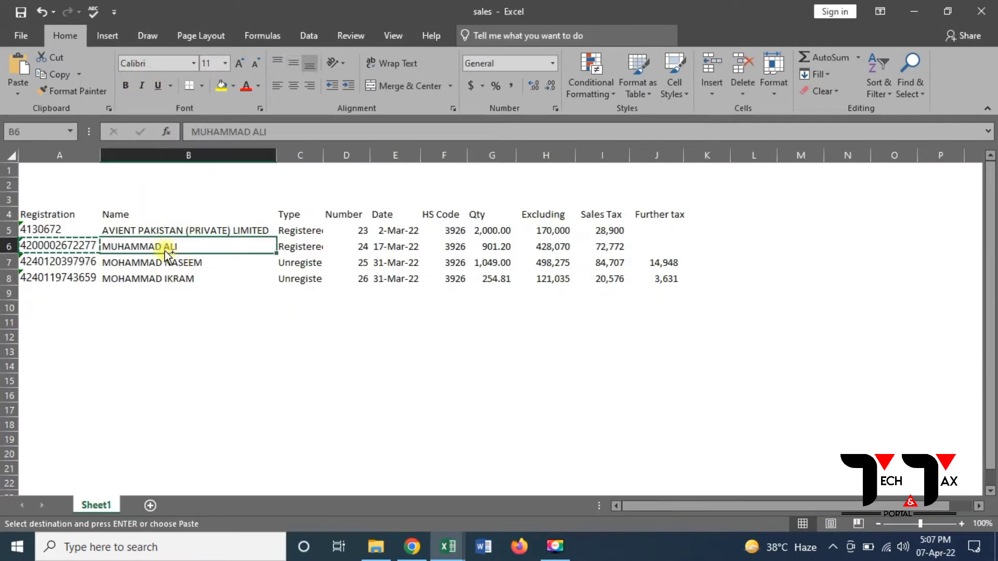
key(ctrl+c)
key(alt+Tab)
click(180, 337)
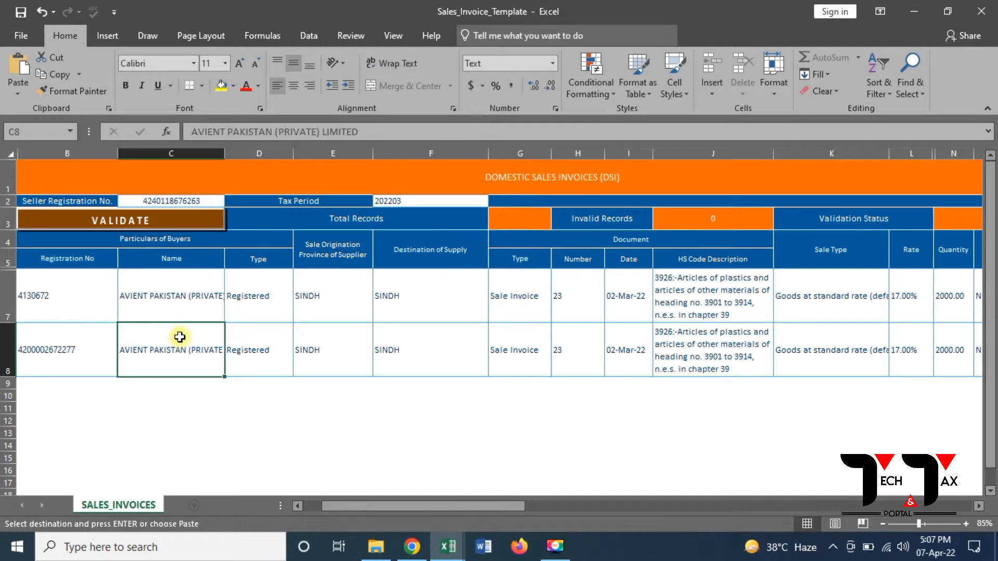
right_click(179, 337)
click(234, 75)
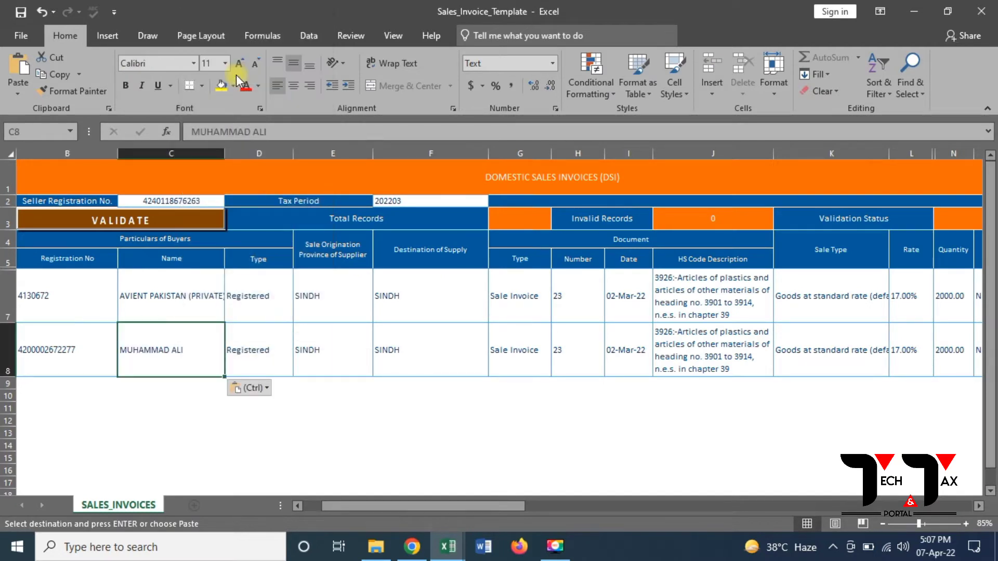
Step: Enter document number 24 in the template's cell H8 and check the second sale's details in the sales workbook
click(580, 367)
text(24)
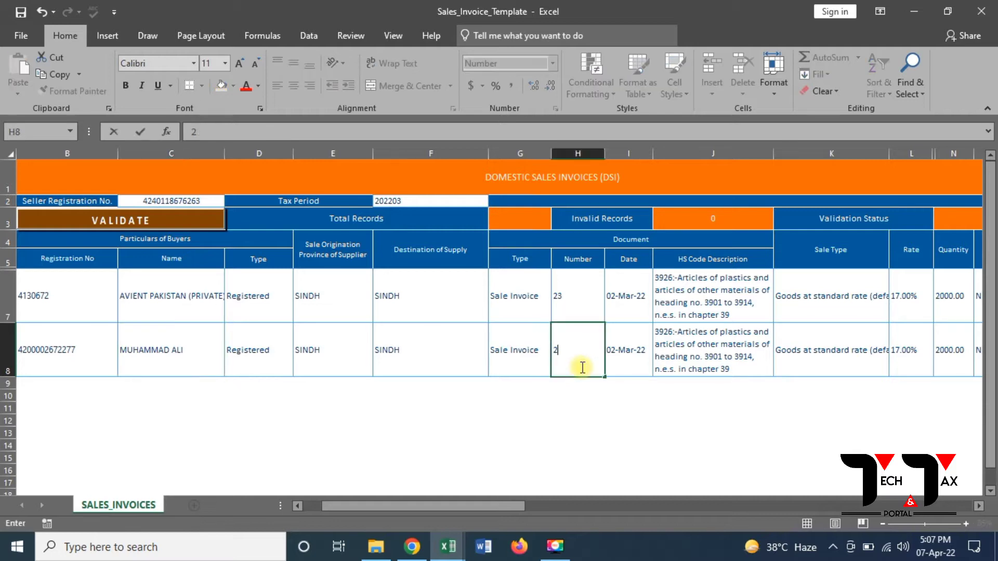
key(alt+Tab)
key(alt+Tab)
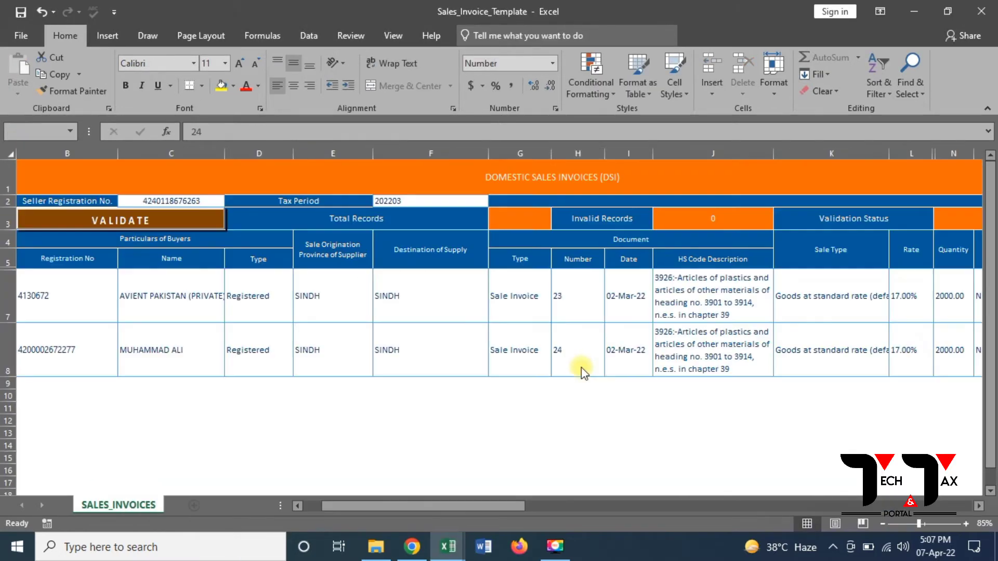
Step: Set the second sale's document date in the template's cell I8 to 17-03-2022
click(624, 354)
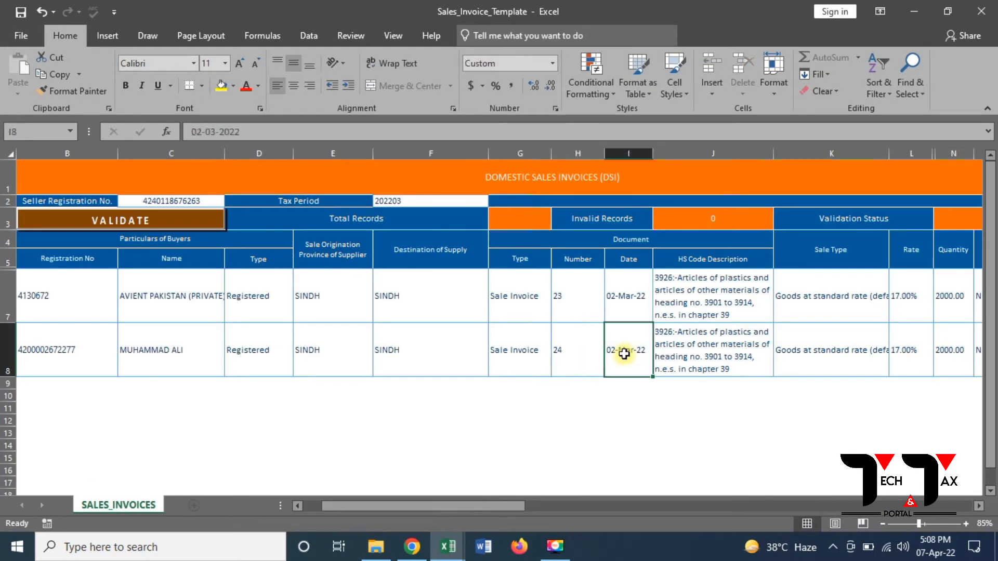
text(17)
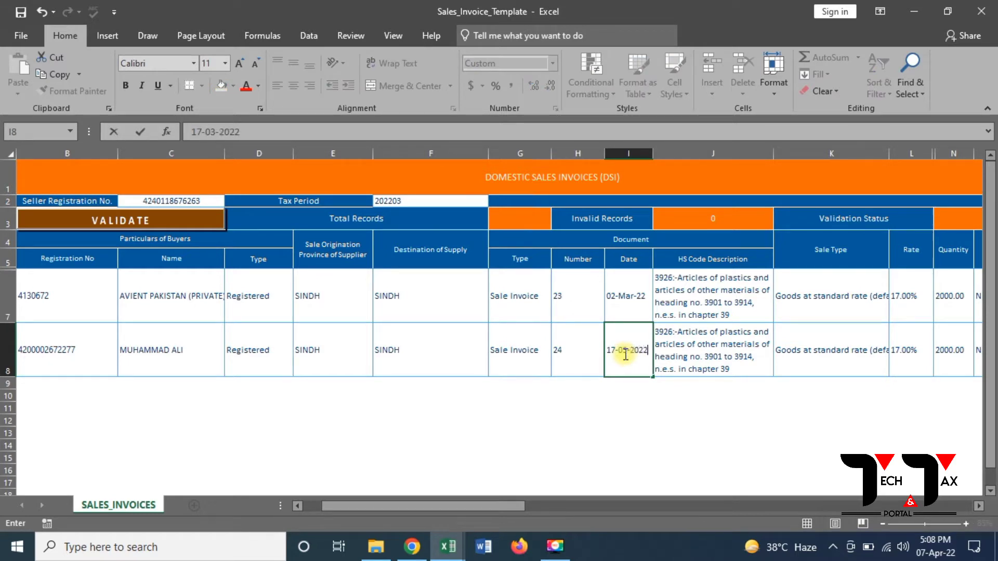
text(-03-2022)
key(Tab)
key(Tab)
key(Tab)
key(Tab)
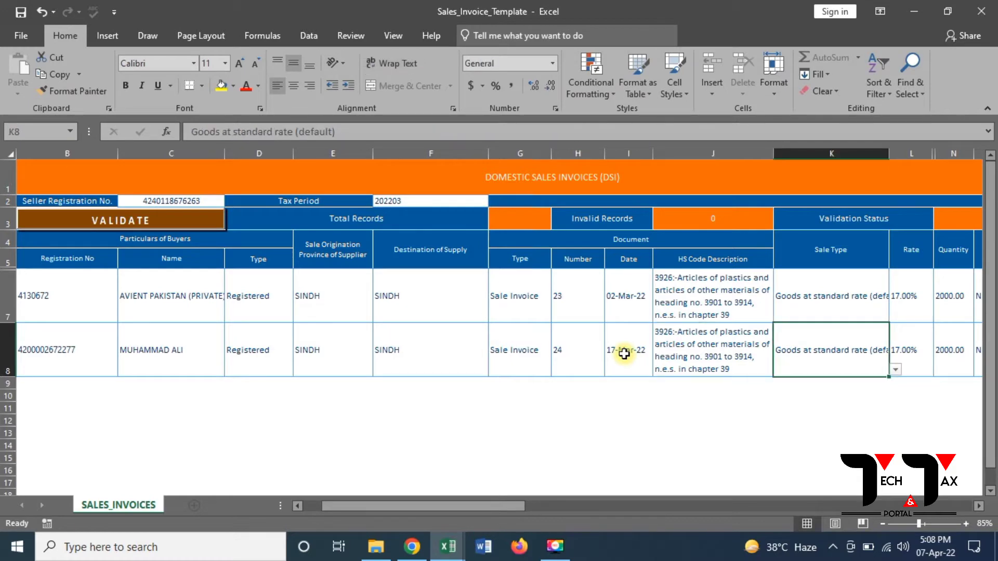
Step: Copy the second sale's quantity, 901.2, from the sales workbook and paste it as a value into the template's cell N8
key(alt+Tab)
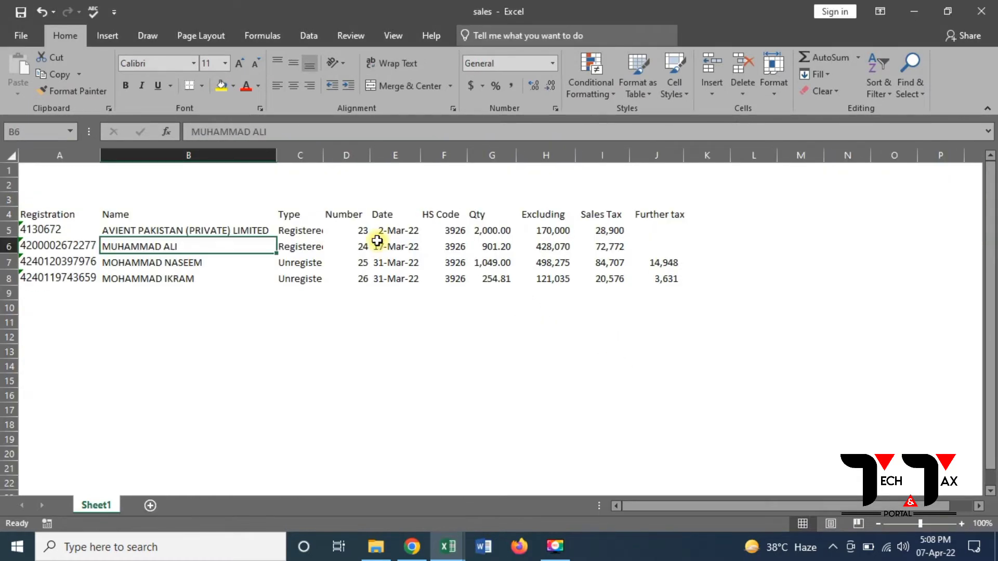
click(487, 244)
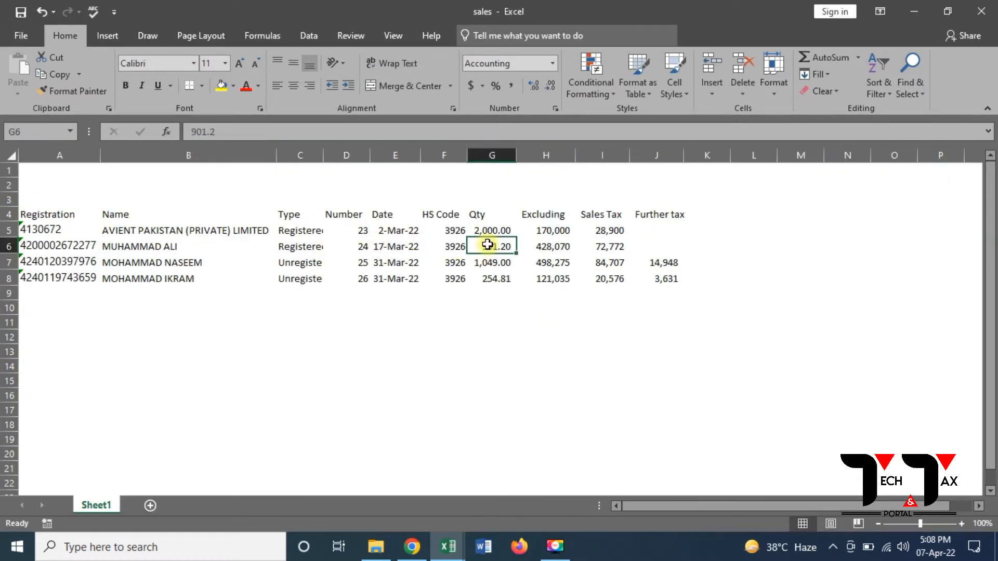
key(ctrl+c)
key(alt+Tab)
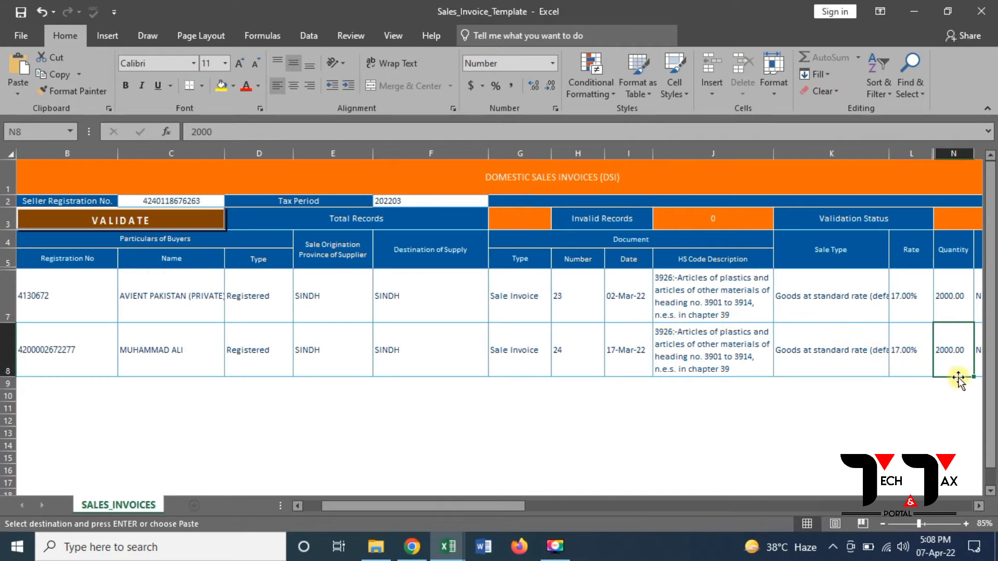
right_click(955, 371)
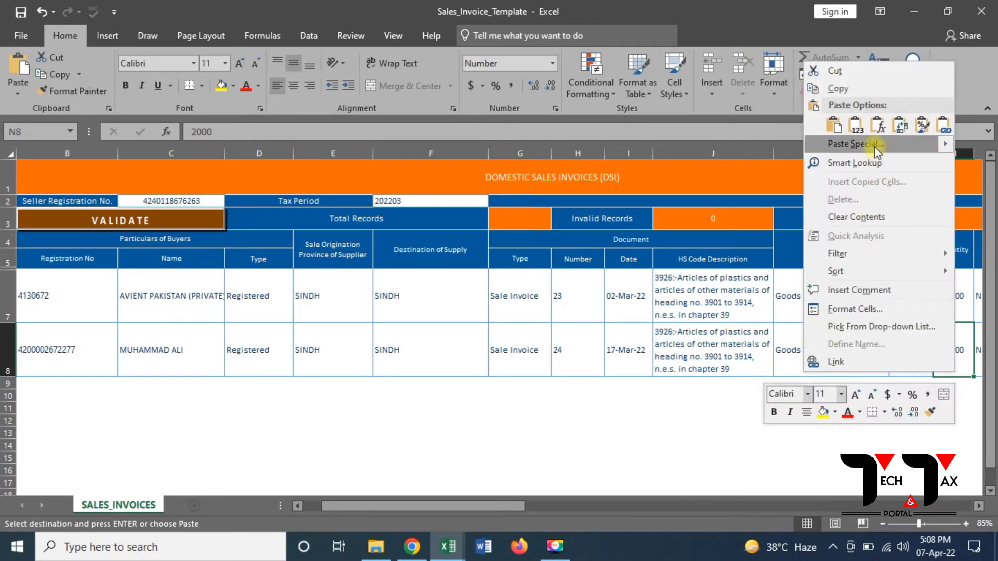
click(861, 129)
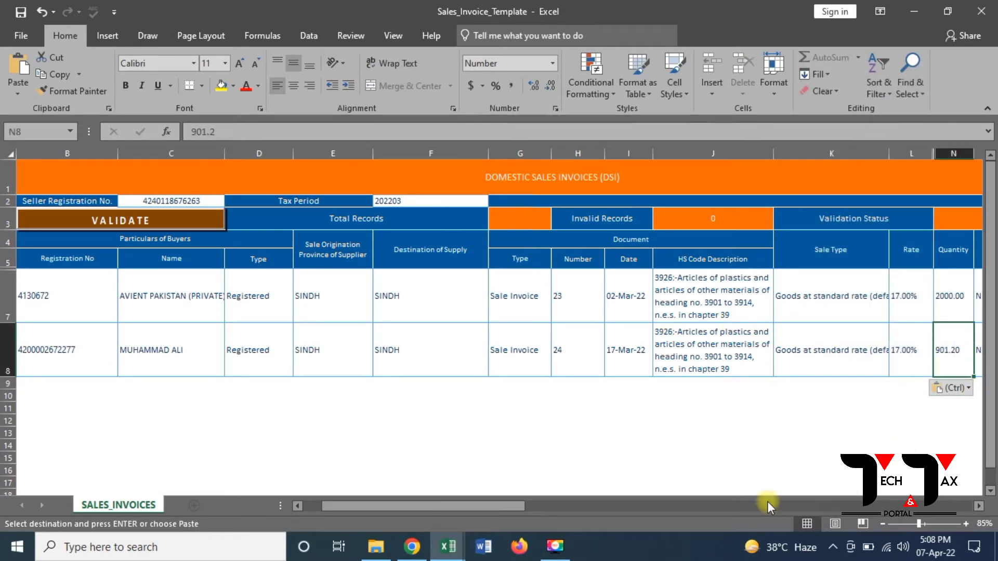
Step: Set the second sale's unit of measure in O8 to KG
click(566, 504)
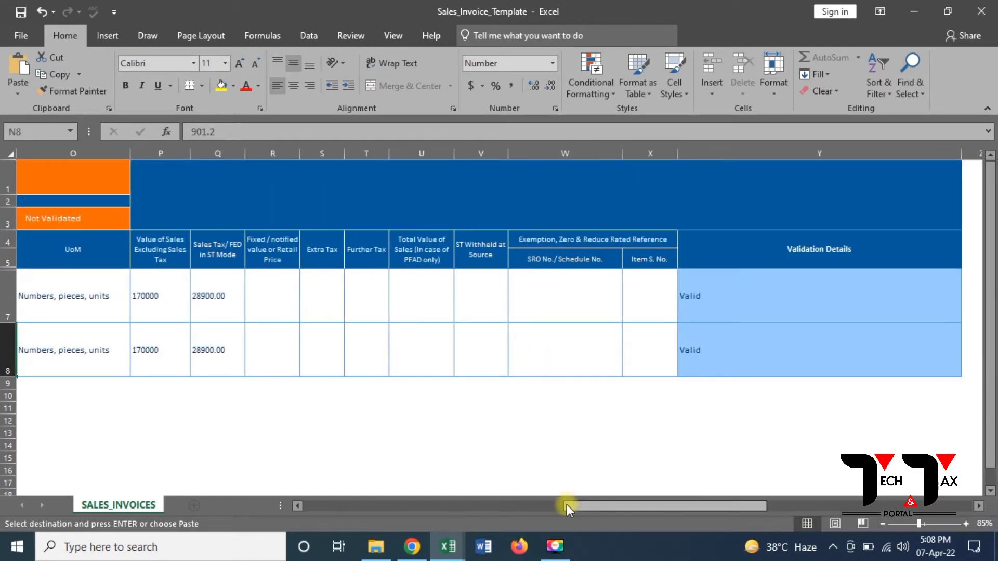
click(297, 503)
click(298, 504)
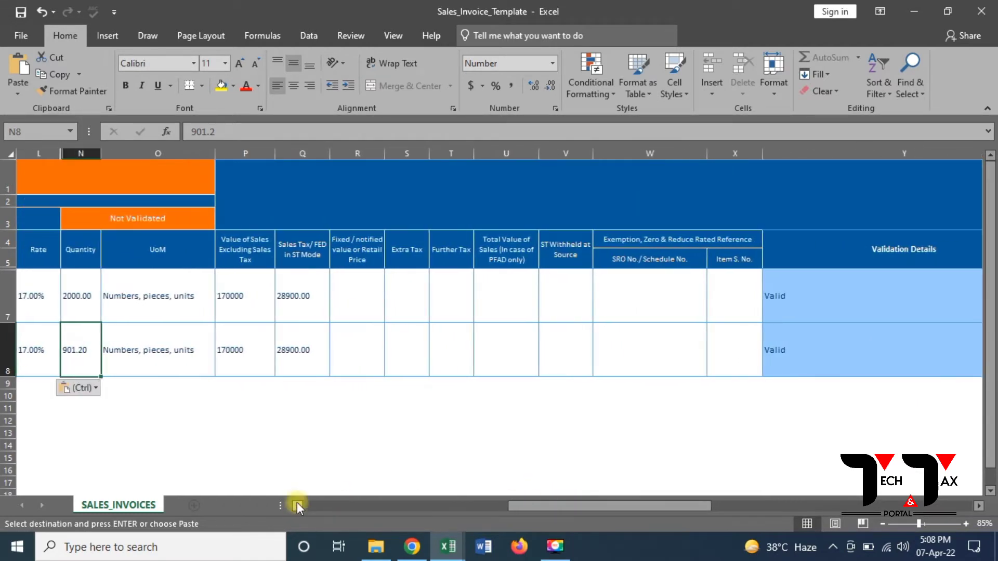
click(181, 359)
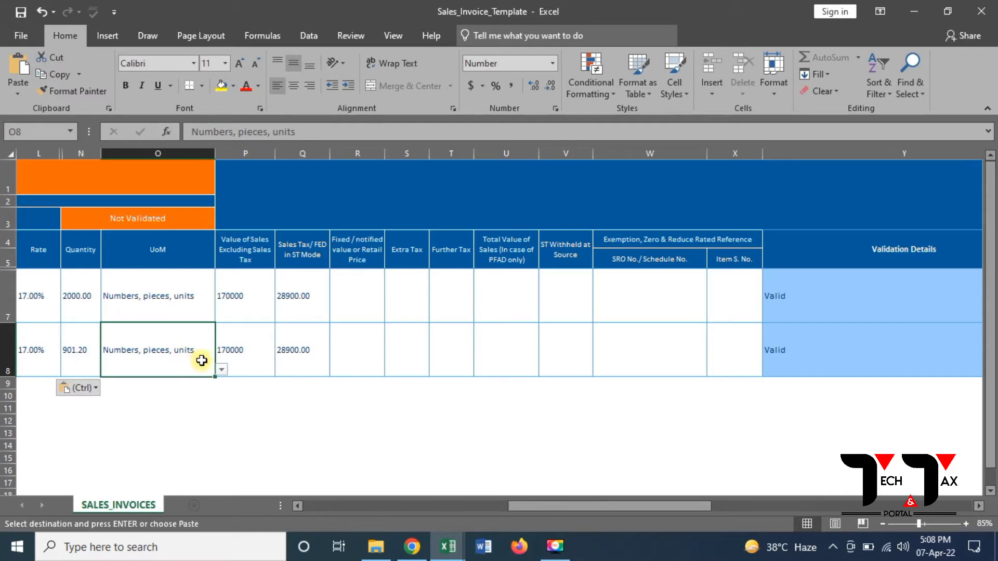
click(222, 370)
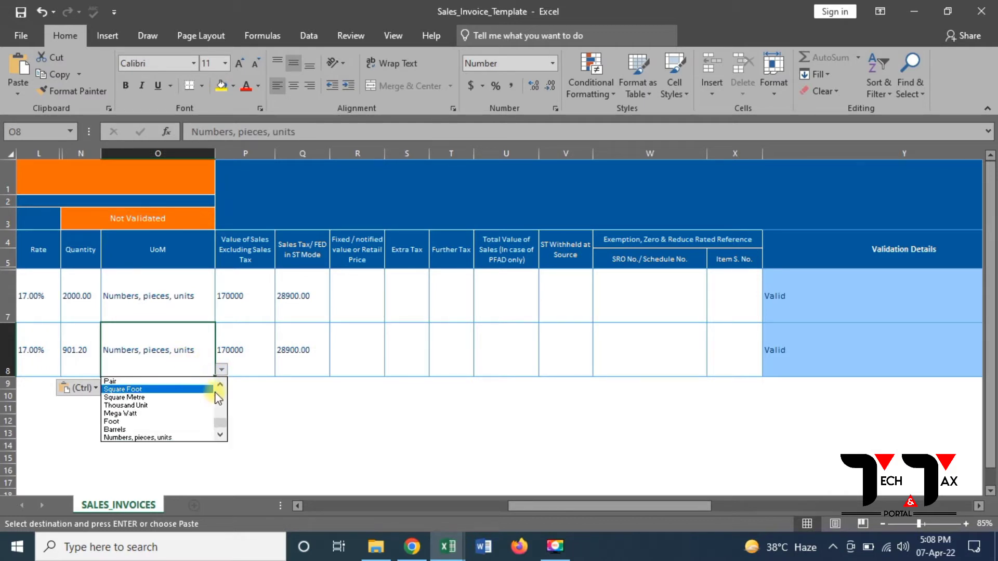
scroll(222, 389, up, 5)
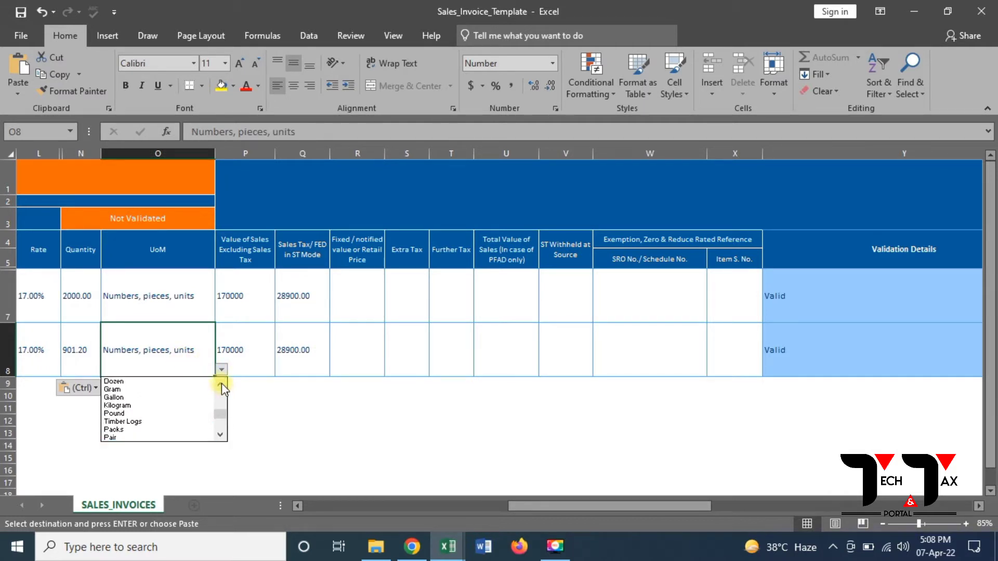
scroll(222, 388, up, 7)
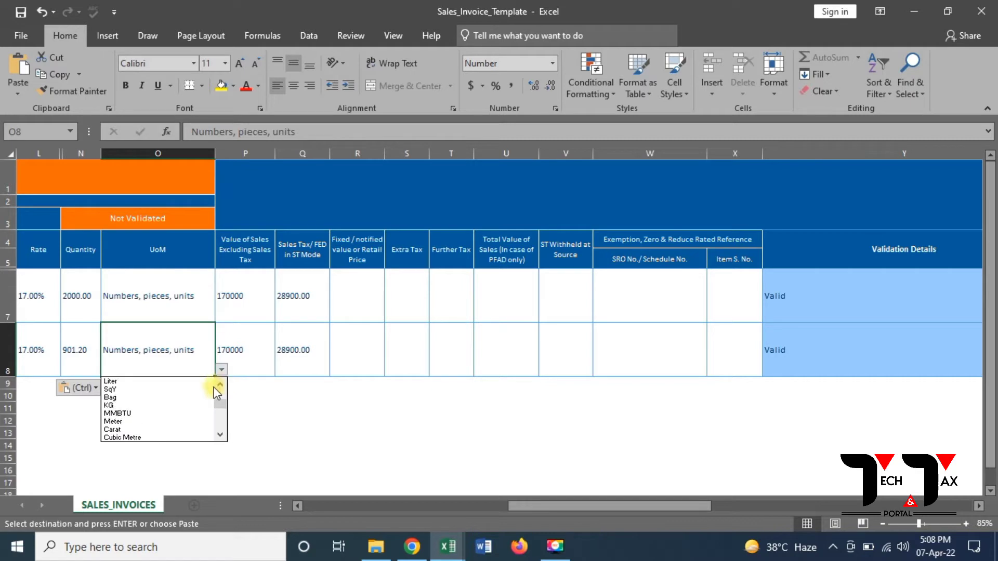
click(138, 406)
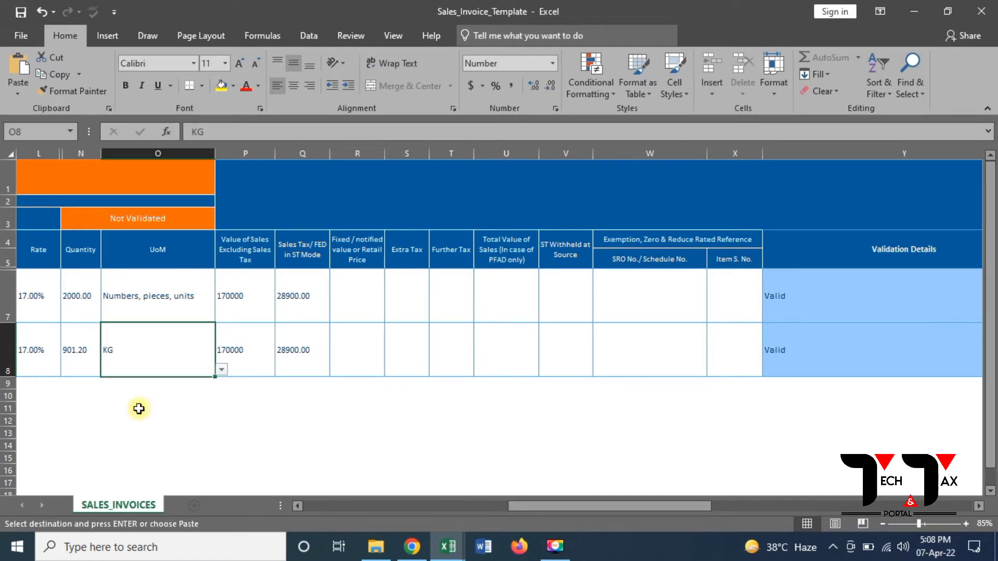
Step: Copy the second sale's value excluding tax, 428070, and sales tax, 72772, from the sales workbook and paste them as values into P8:Q8
key(ctrl+Tab)
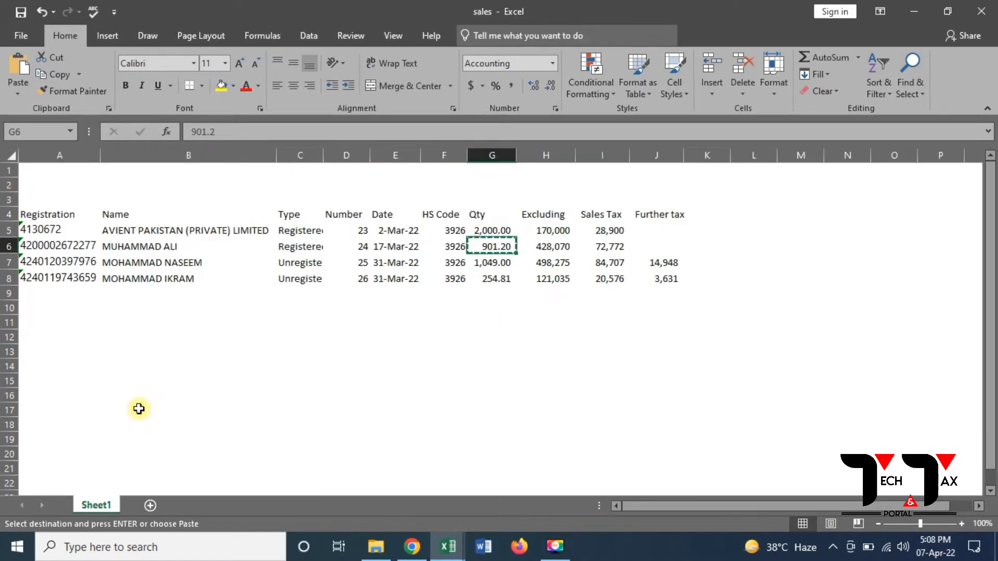
click(542, 247)
key(shift+Right)
key(ctrl+v)
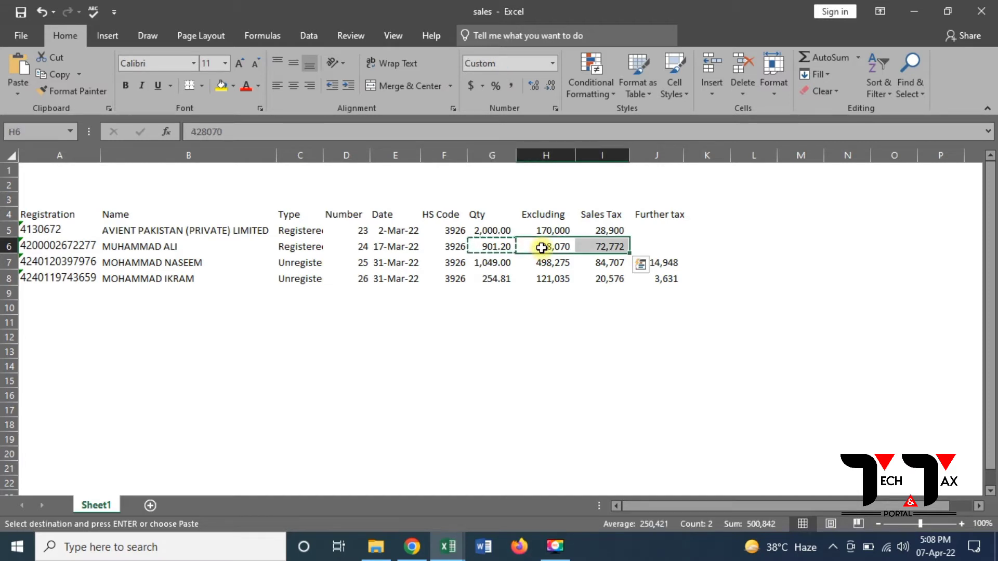
key(ctrl+c)
key(ctrl+Tab)
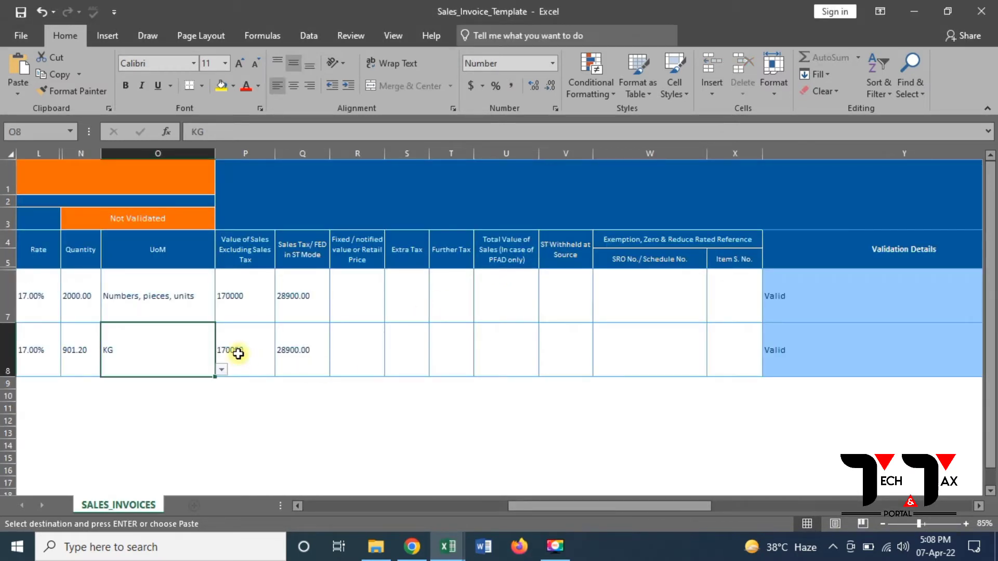
right_click(239, 357)
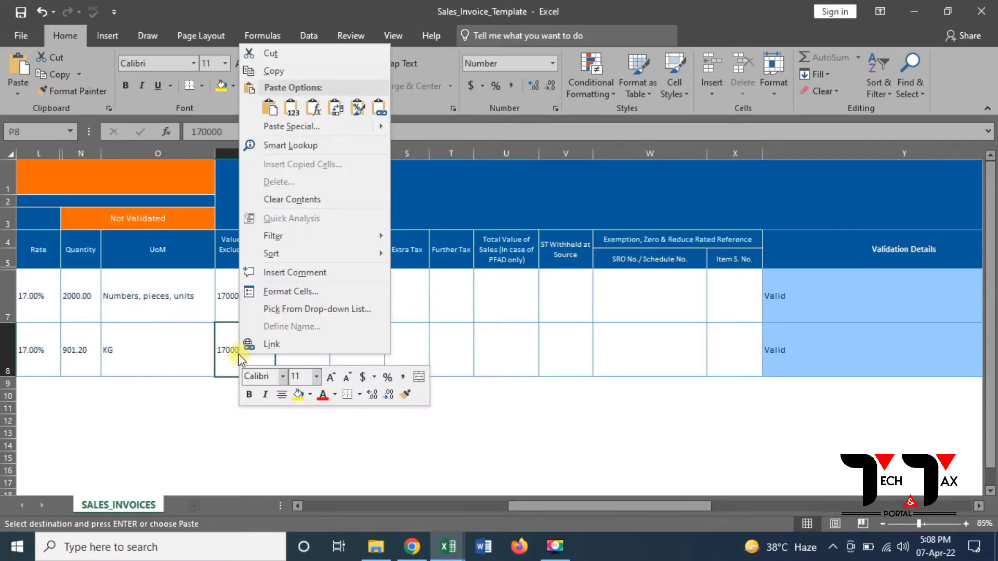
click(295, 111)
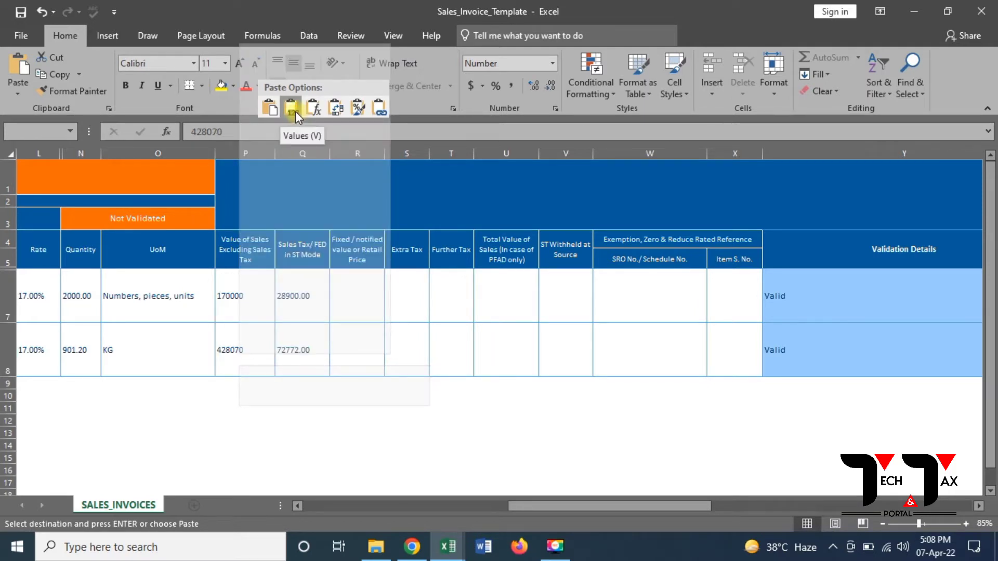
Step: Duplicate the row 8 record into row 9 and paste the third sale's value, 498275, and sales tax, 84707, as values into P9:Q9
click(11, 383)
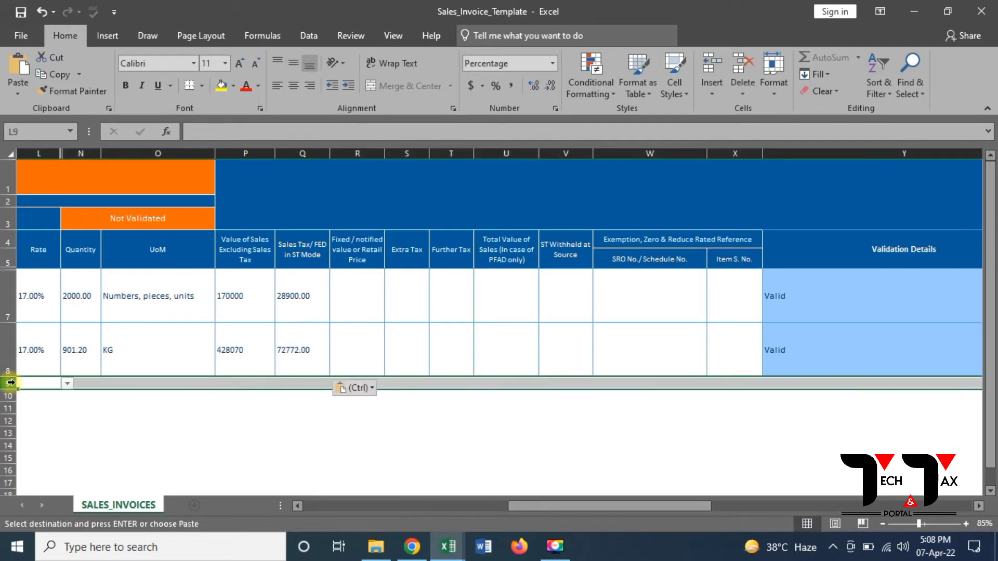
key(Return)
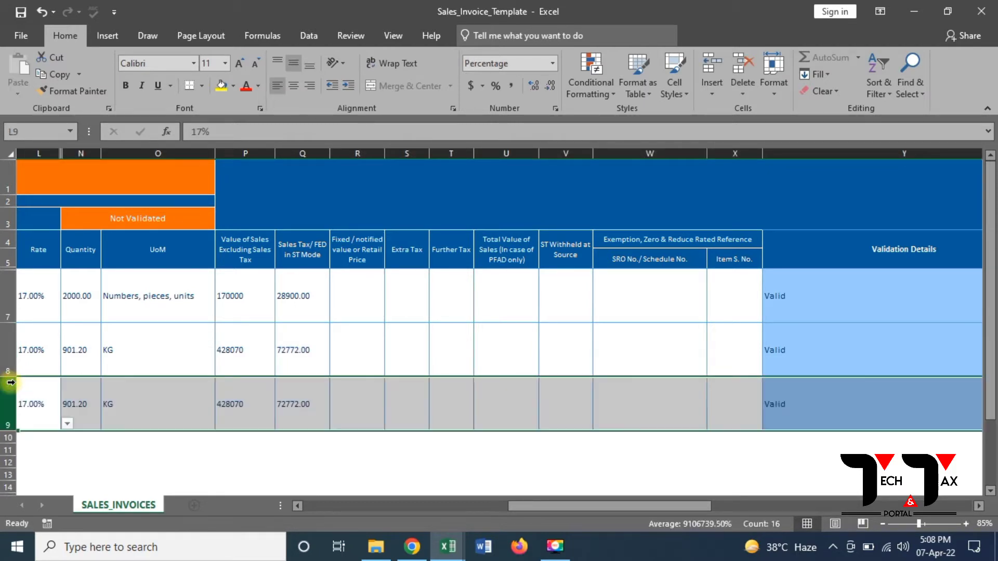
key(alt+Tab)
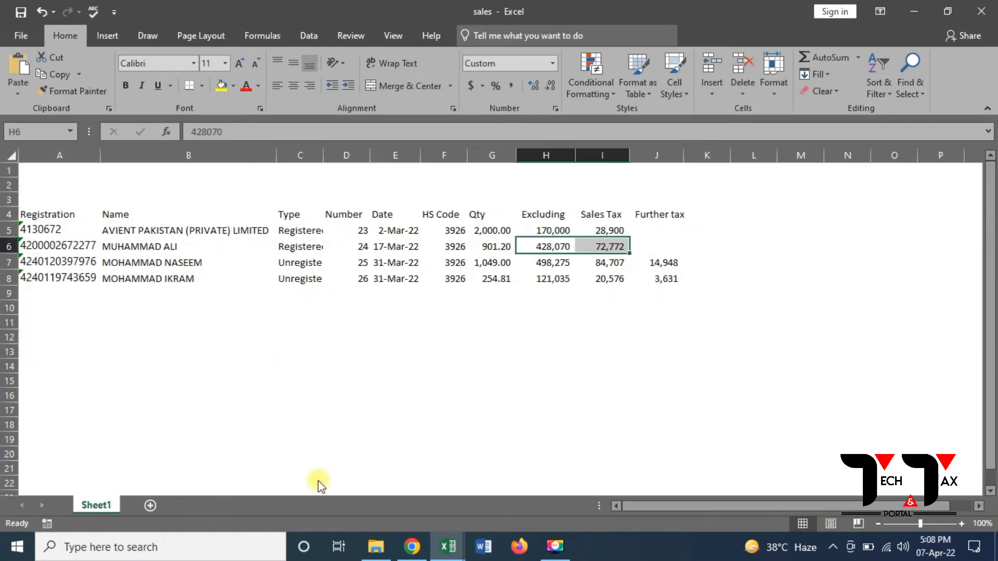
click(562, 261)
key(shift+Right)
key(ctrl+c)
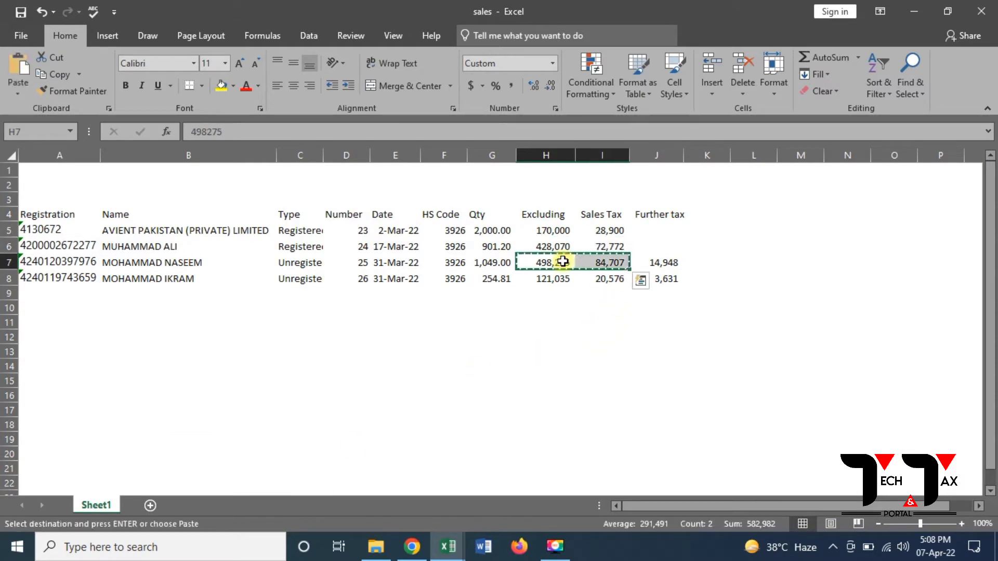
key(alt+Tab)
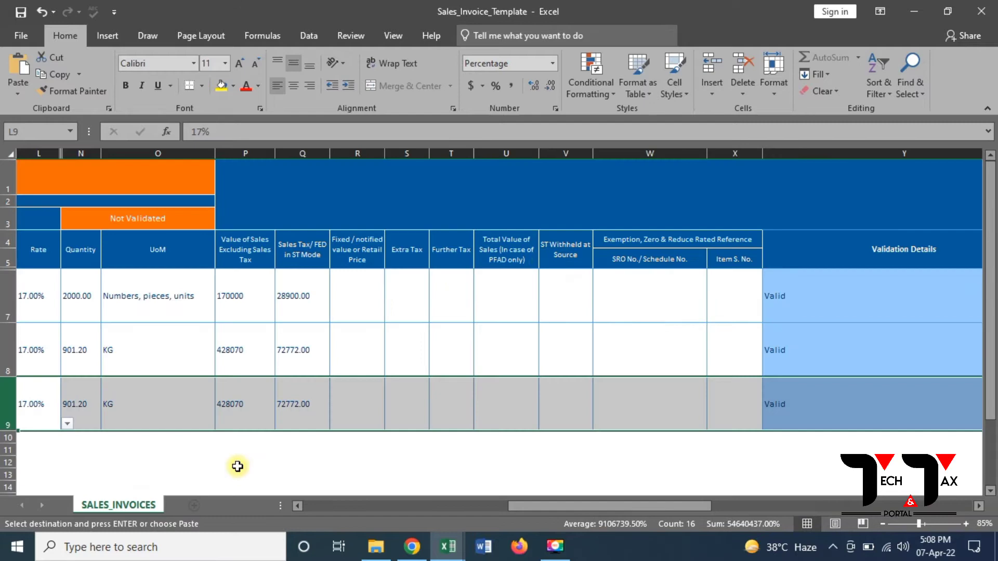
click(239, 420)
right_click(239, 420)
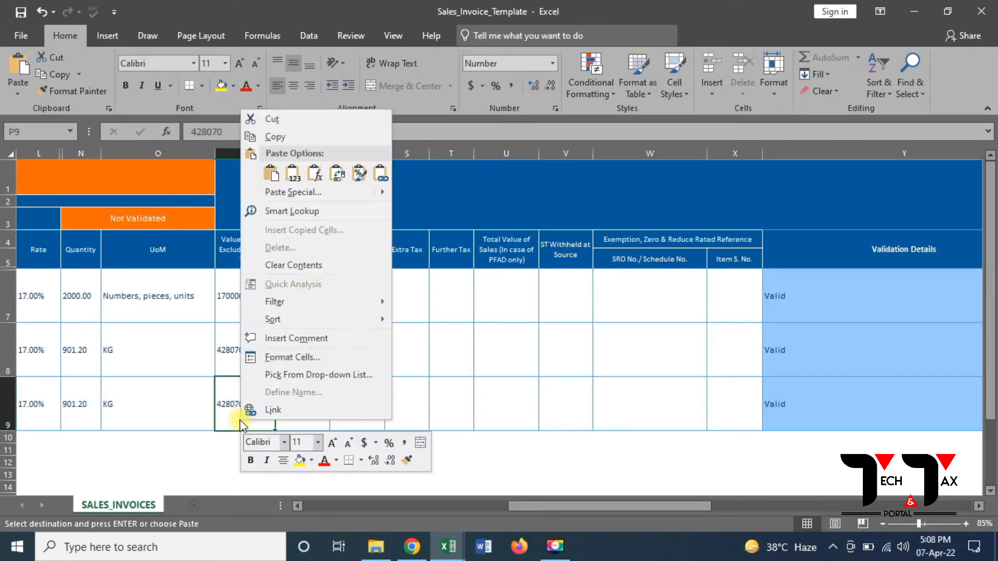
click(298, 170)
Step: Copy the third sale's further tax, 14948, from the sales workbook and paste it as a value into the template's cell T9
key(alt+Tab)
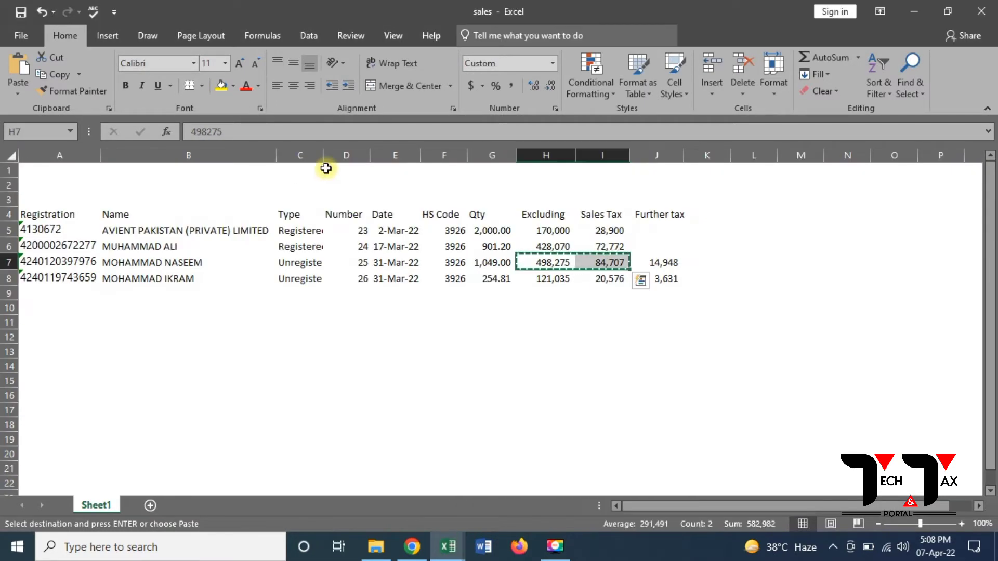
double_click(657, 260)
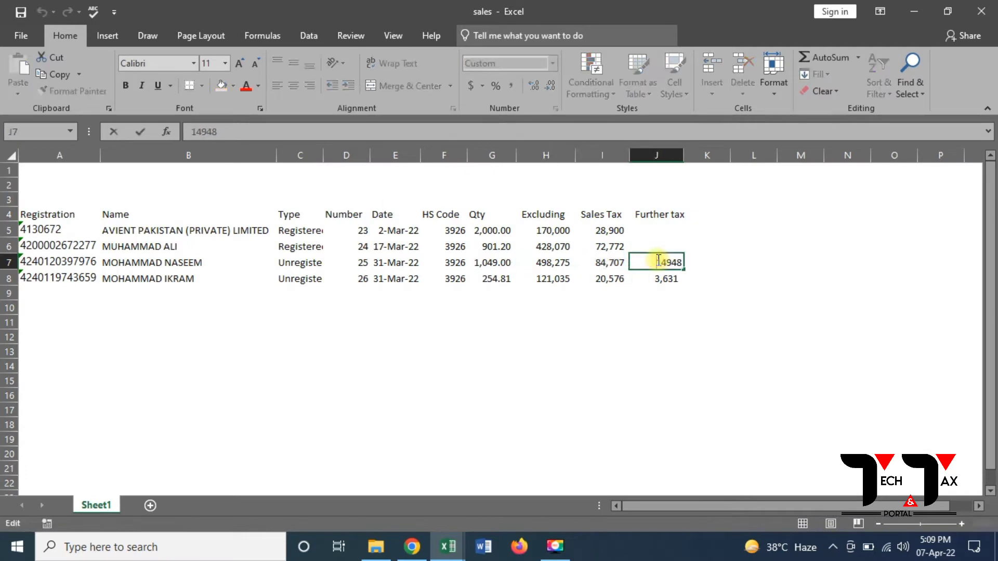
click(657, 319)
click(671, 267)
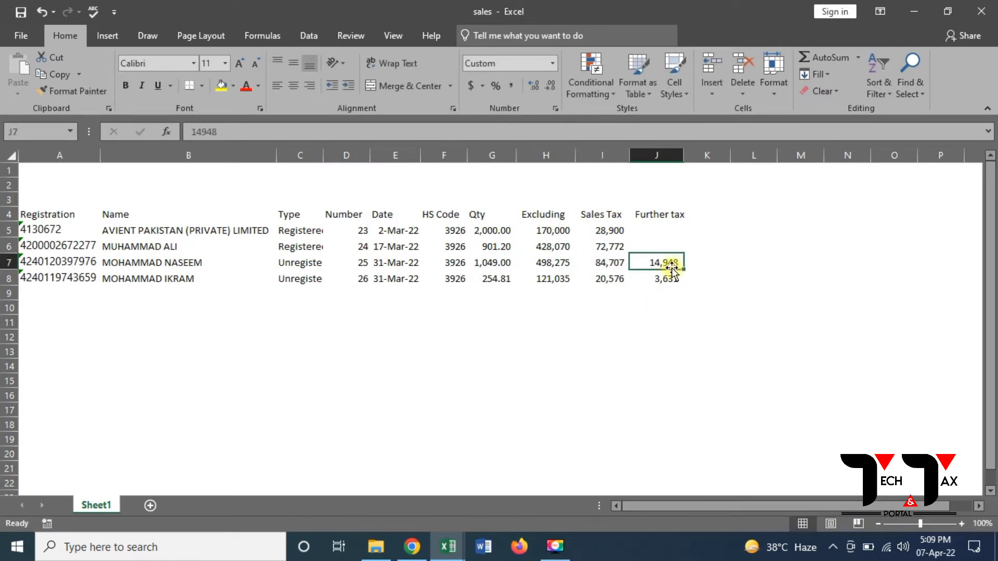
key(ctrl+c)
key(alt+Tab)
key(shift+Right)
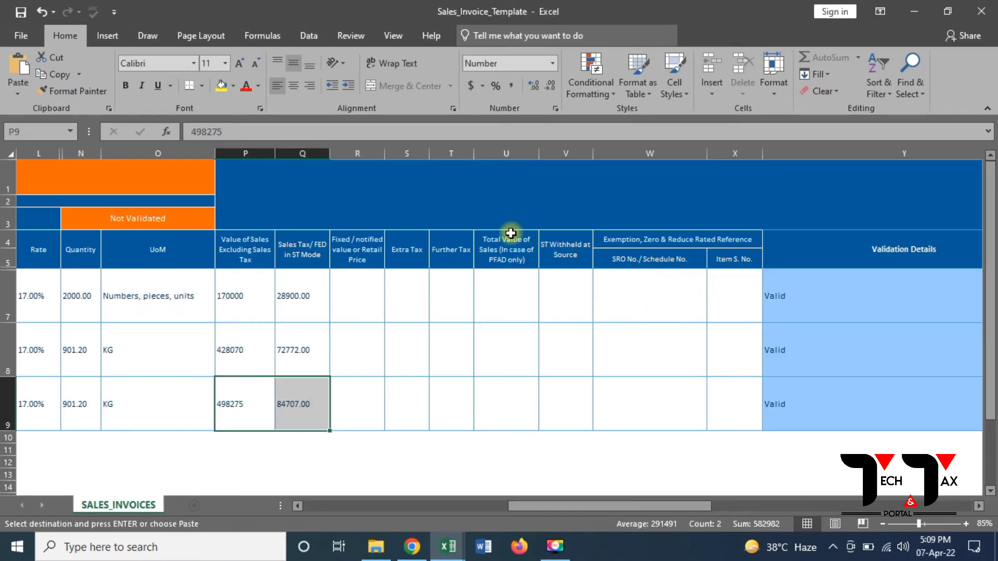
click(464, 391)
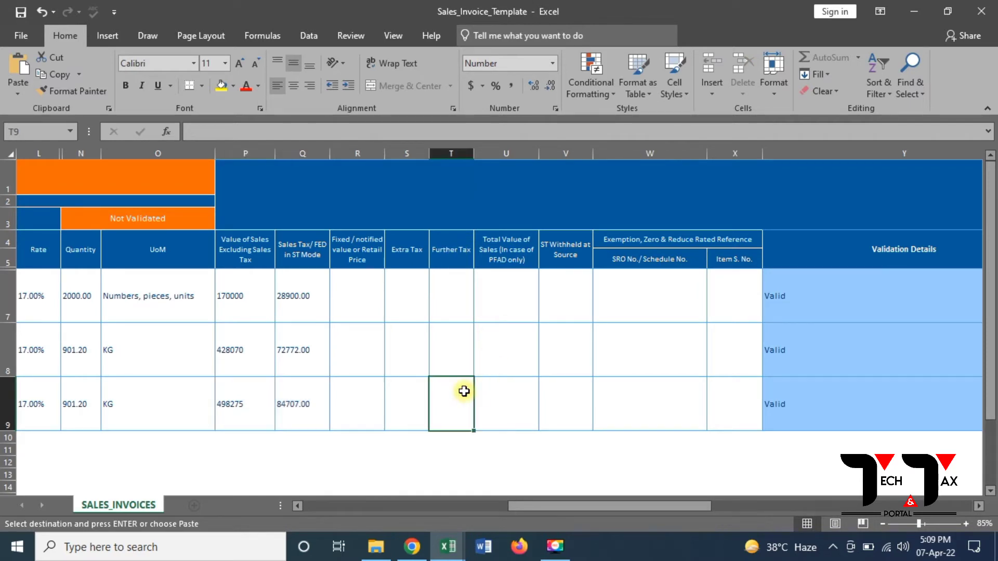
right_click(464, 393)
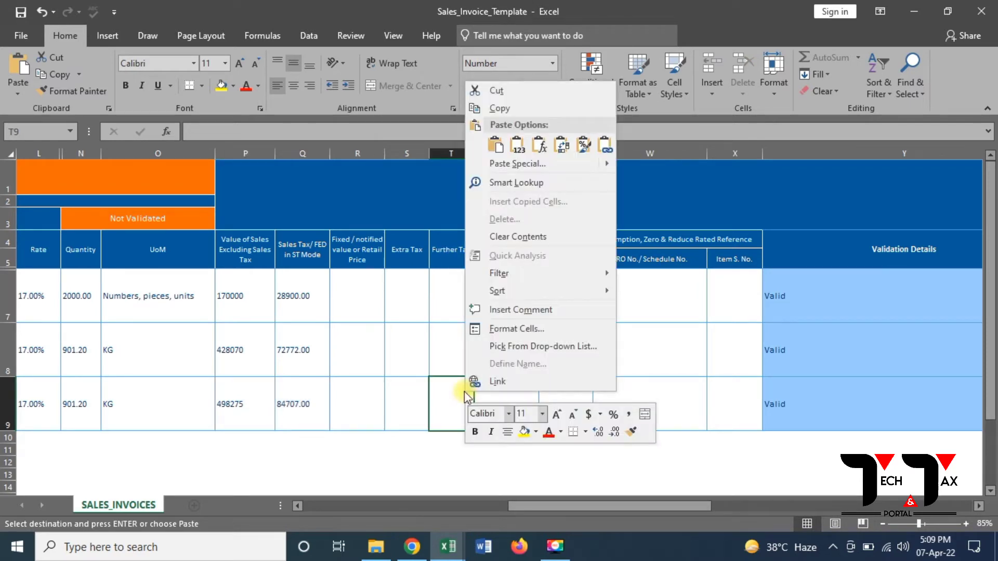
click(517, 145)
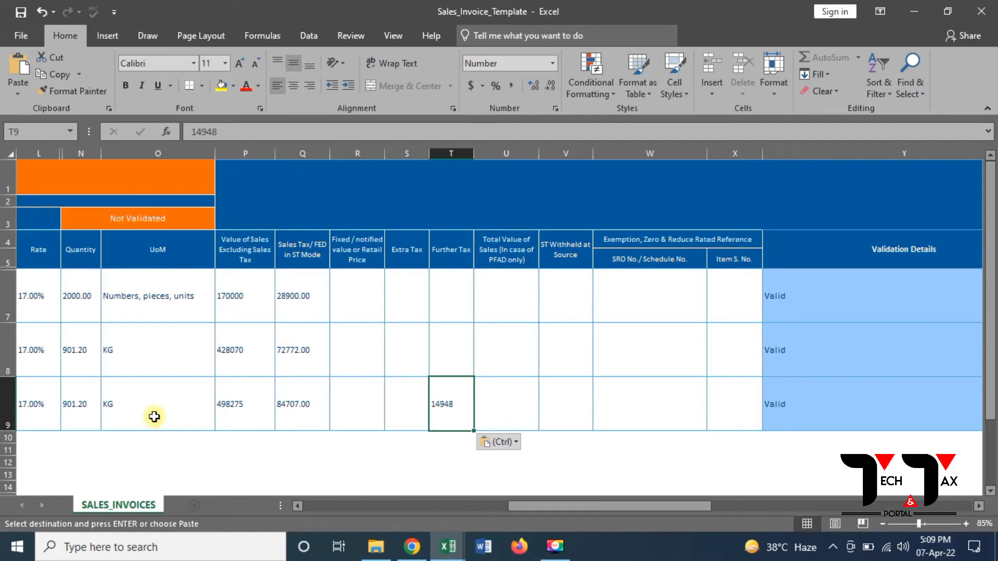
Step: Copy the third sale's quantity, 1049, from the sales workbook and paste it as a value into the template's cell N9
key(alt+Tab)
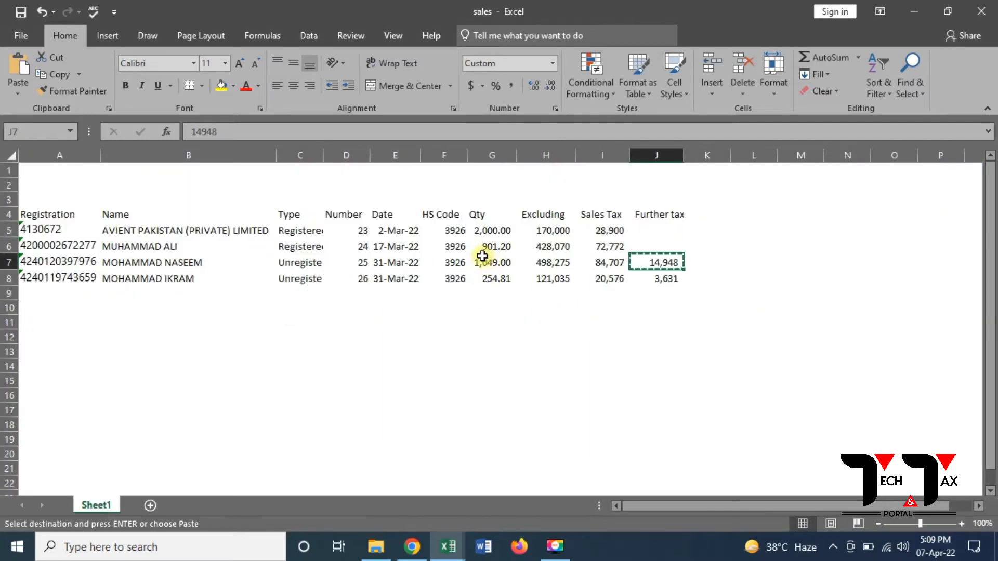
click(497, 263)
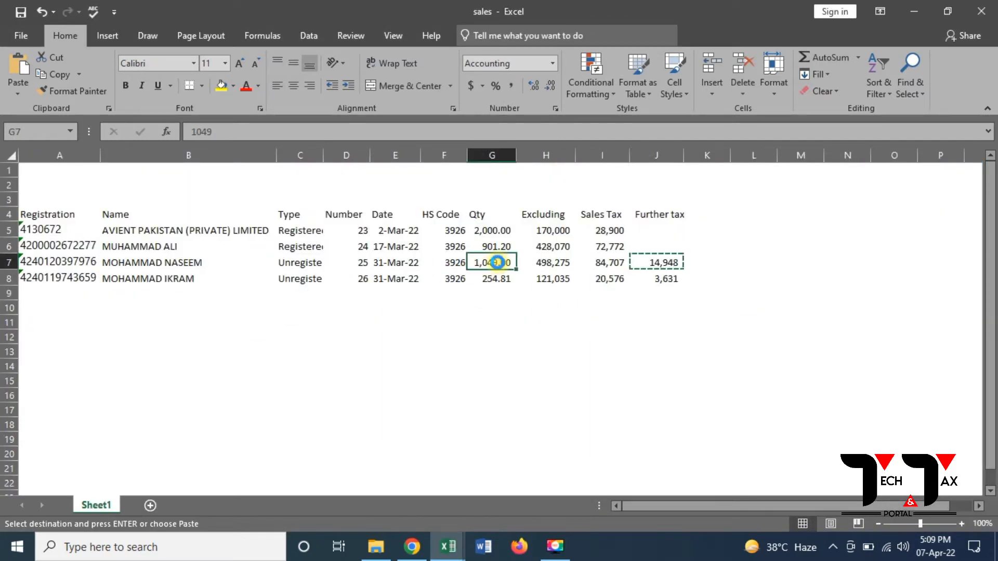
key(ctrl+c)
key(alt+Tab)
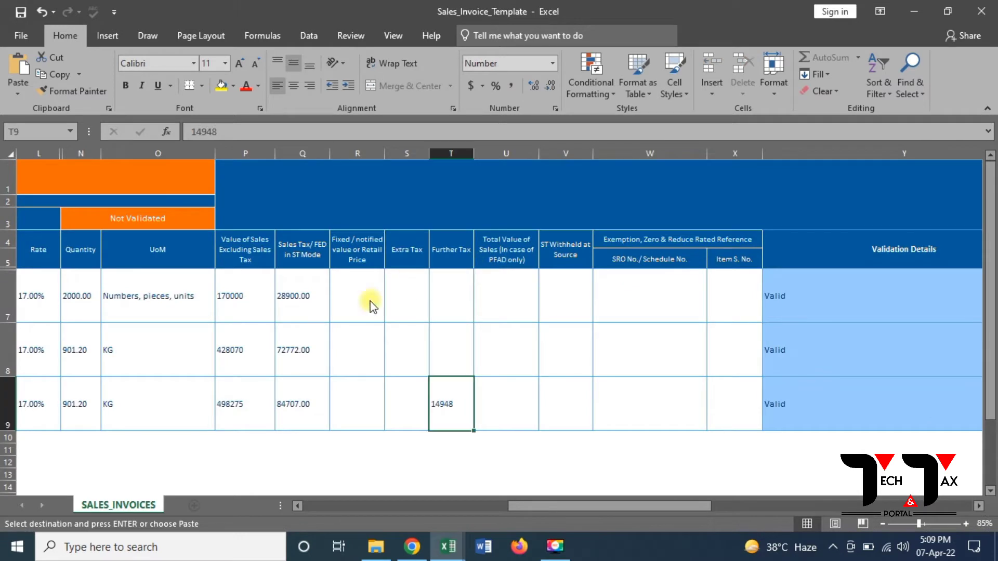
right_click(78, 413)
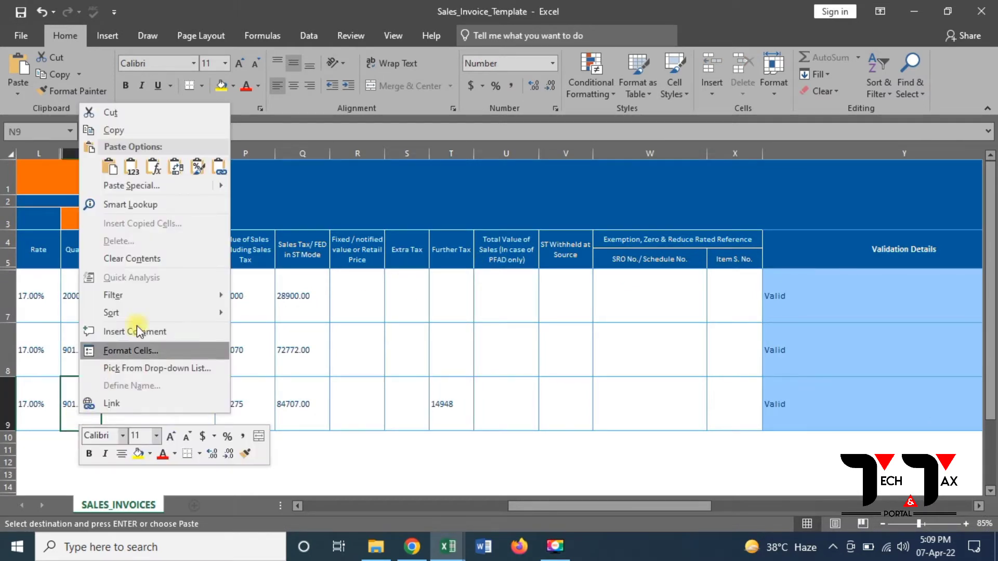
click(125, 166)
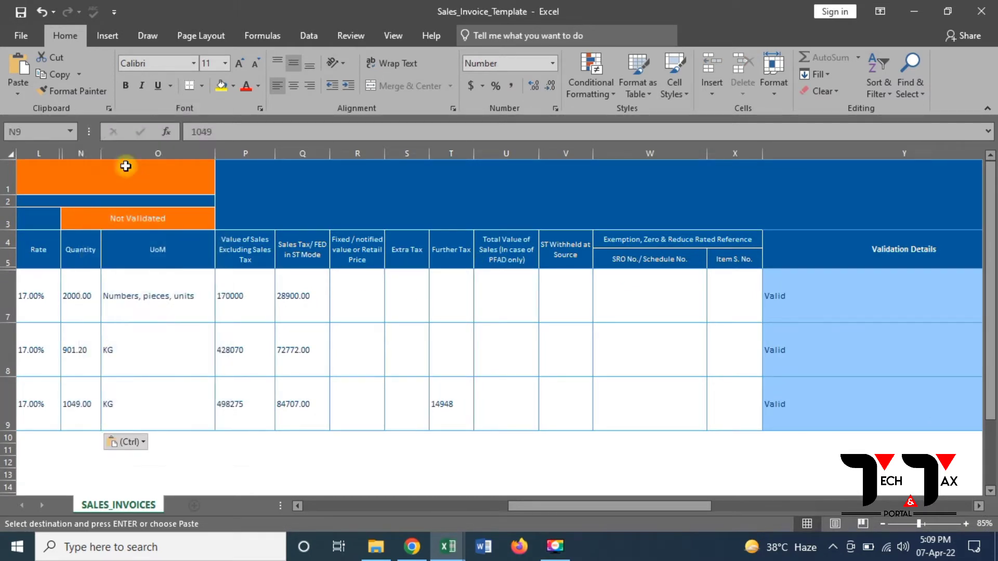
Step: Set the third sale's document date in I9 to 31-Mar-22
click(297, 506)
click(297, 505)
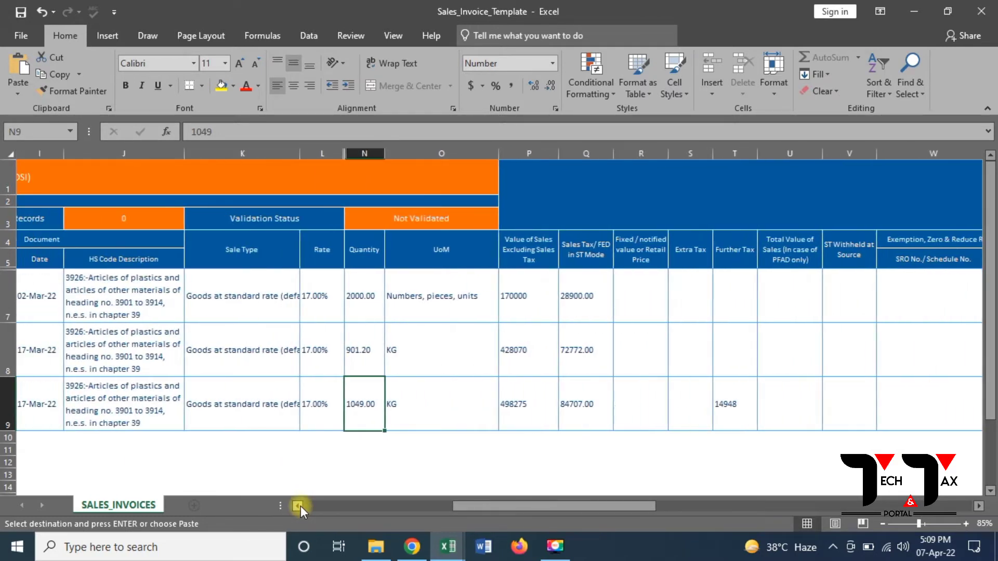
click(298, 505)
click(297, 506)
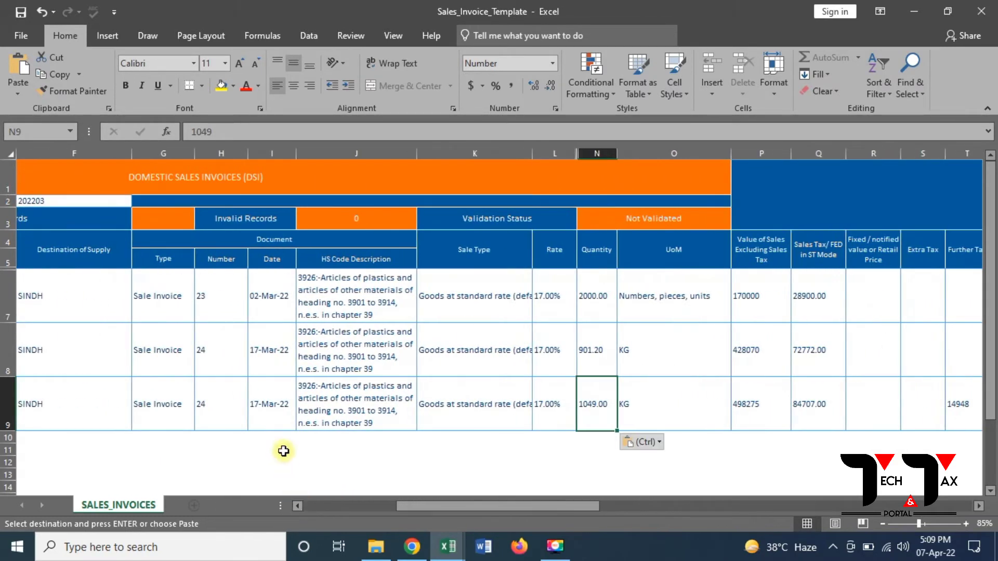
click(282, 406)
text(3)
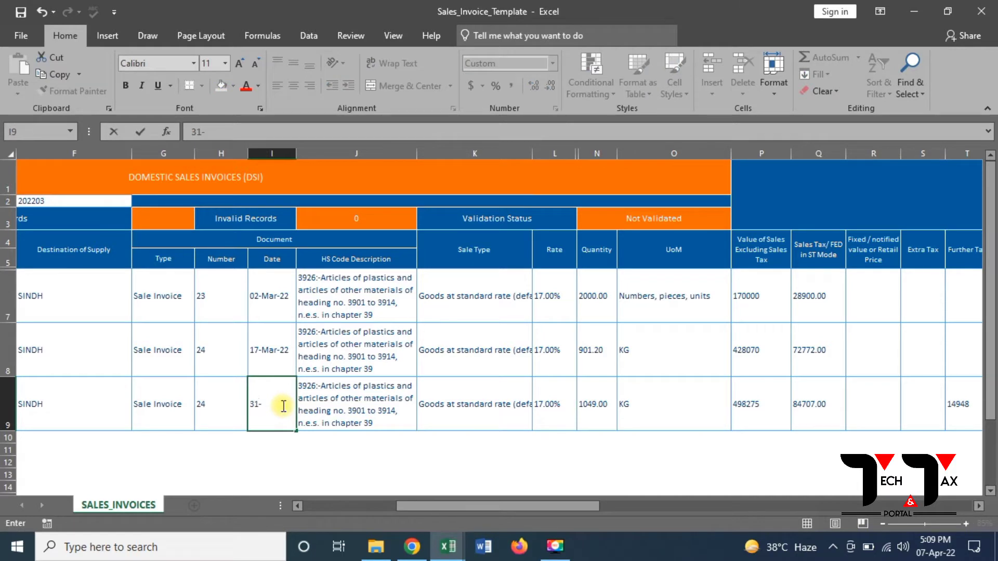
key(Return)
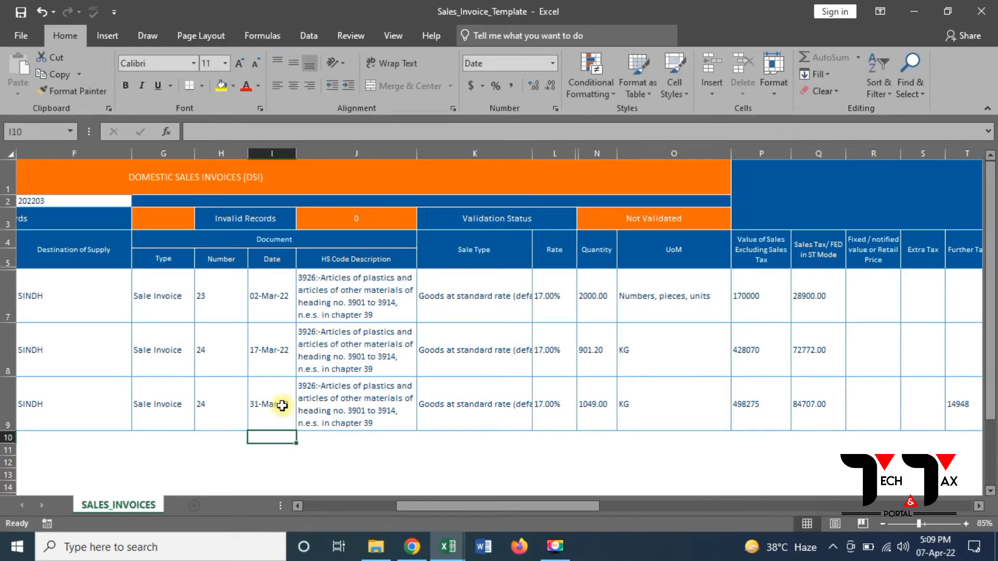
Step: Set the third sale's document number in H9 to 25
click(200, 414)
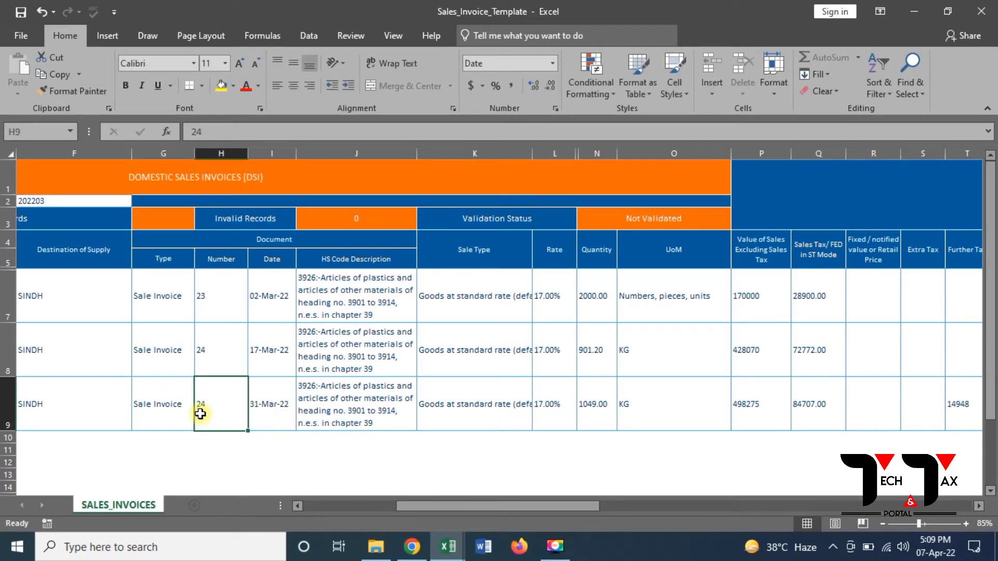
text(25)
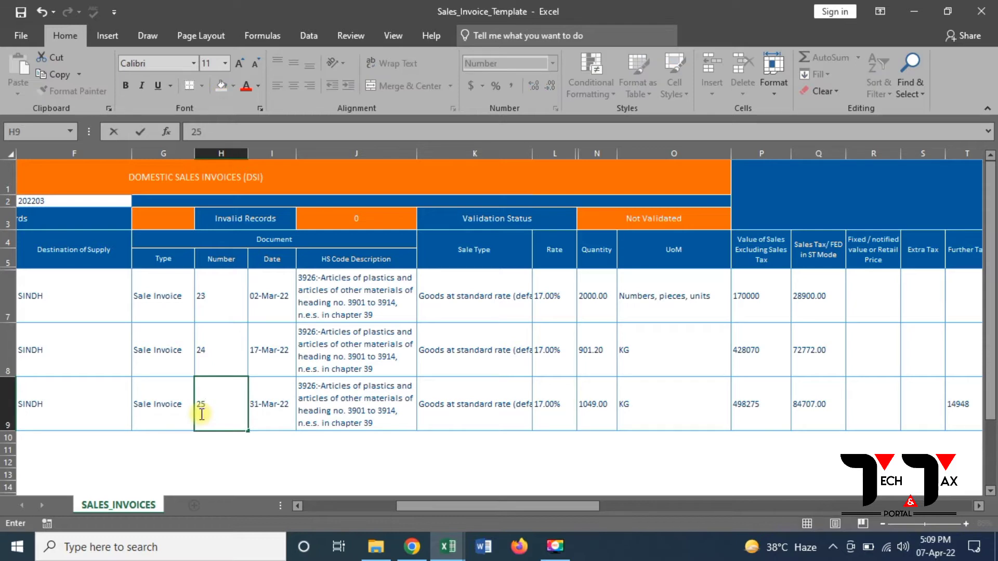
click(297, 506)
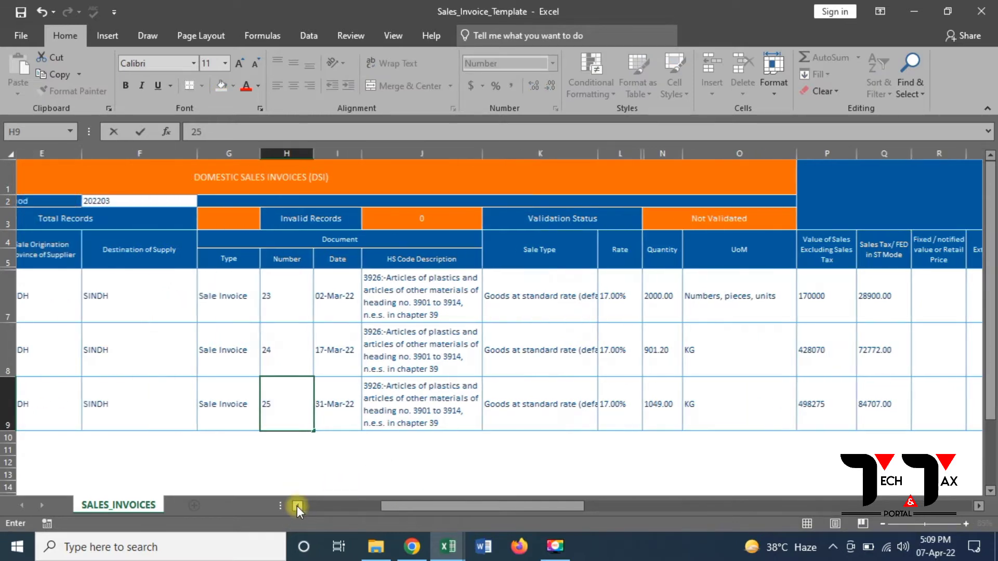
click(297, 506)
key(Return)
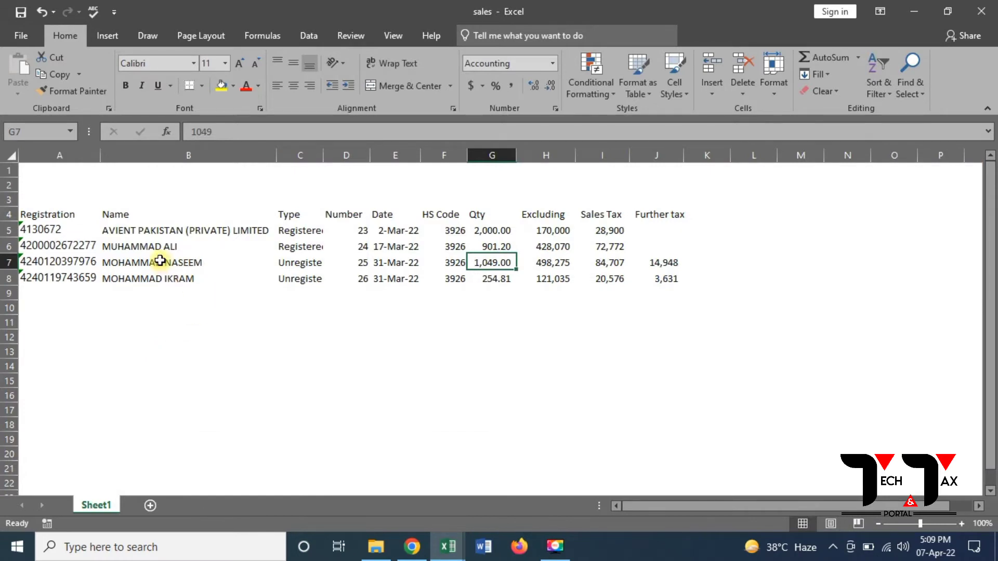
Step: Copy the third buyer's name from the sales workbook and paste it into the template's cell C9
click(159, 260)
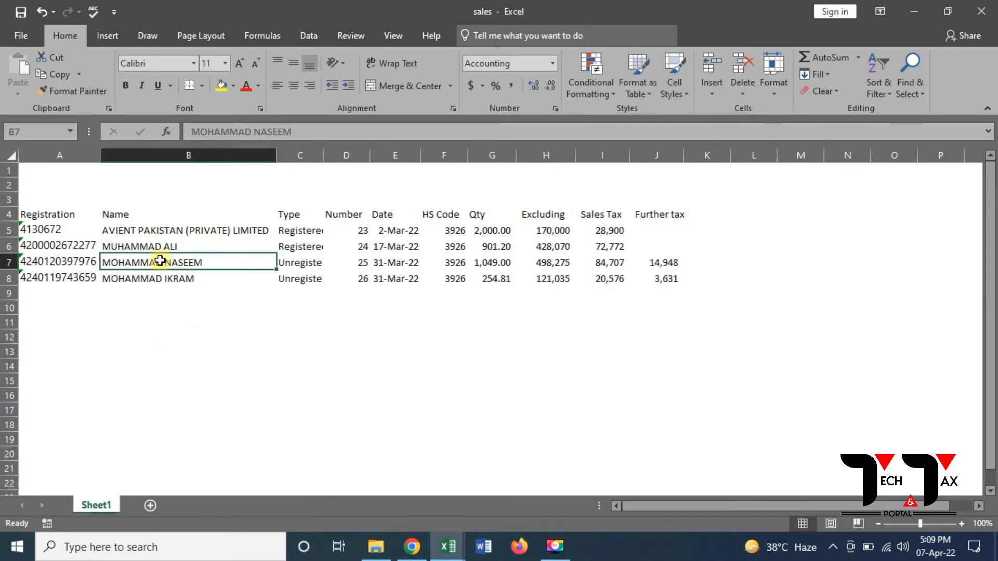
key(ctrl+c)
key(alt+Tab)
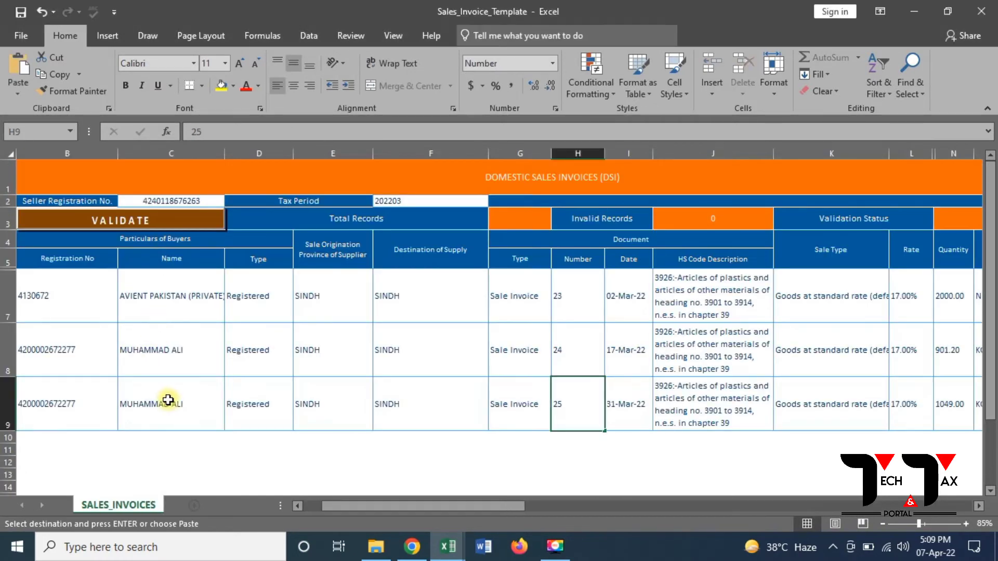
click(167, 400)
right_click(169, 404)
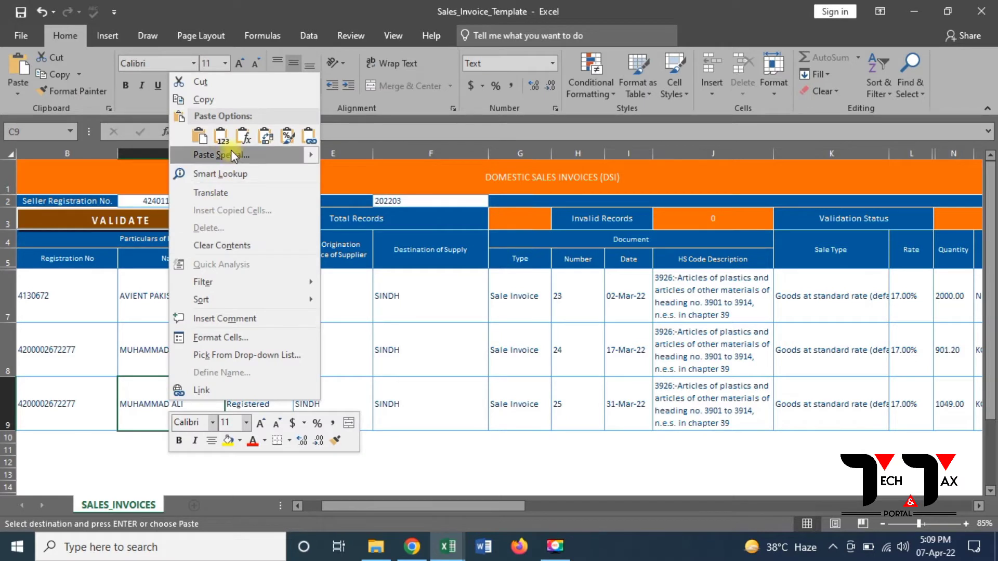
click(200, 136)
Step: Set the third buyer's type in D9 to Unregistered
click(279, 390)
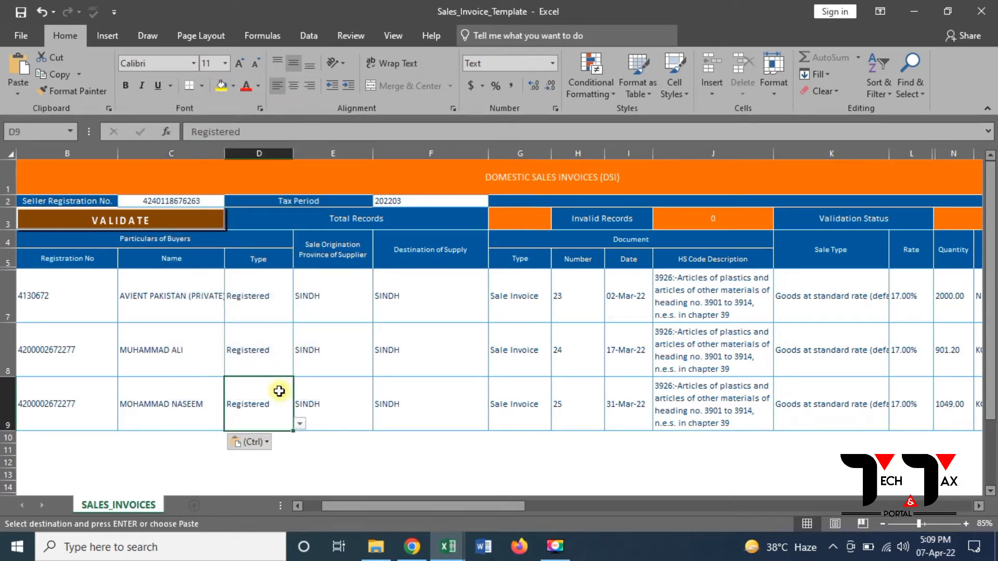
click(300, 425)
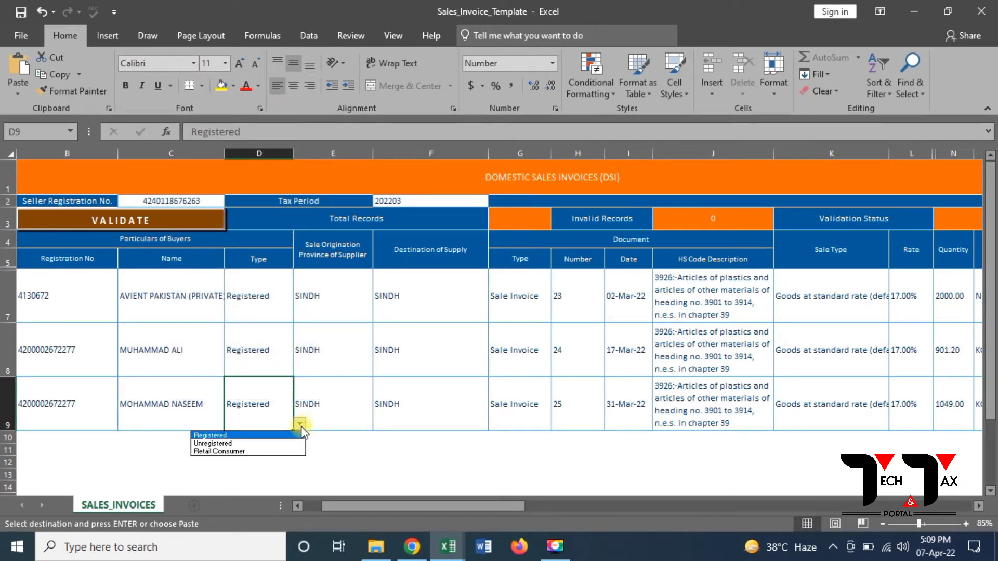
click(279, 444)
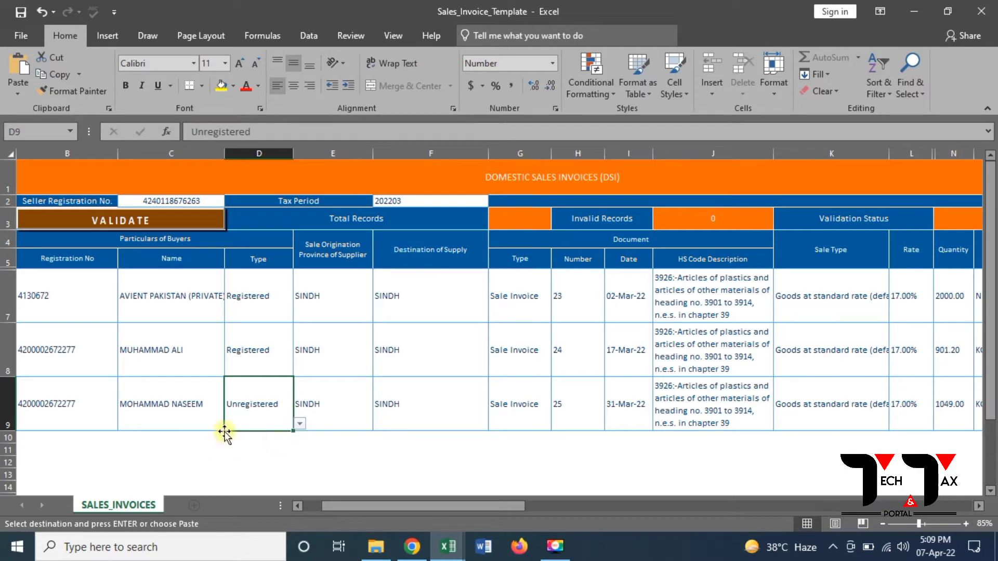
Step: Copy the third buyer's registration number from the sales workbook, paste it as a value into B9 and validate the template
key(alt+Tab)
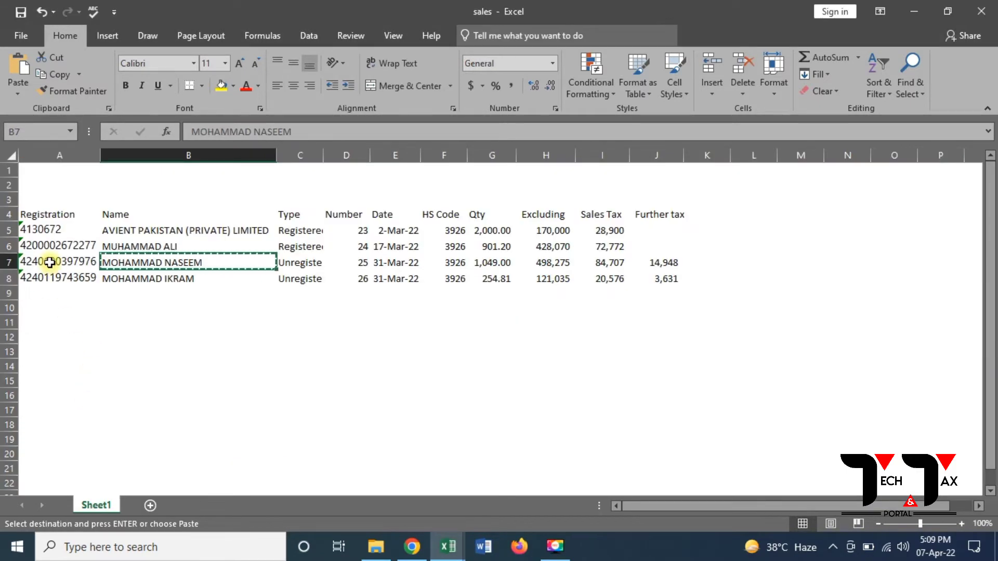
click(50, 262)
key(ctrl+c)
key(alt+Tab)
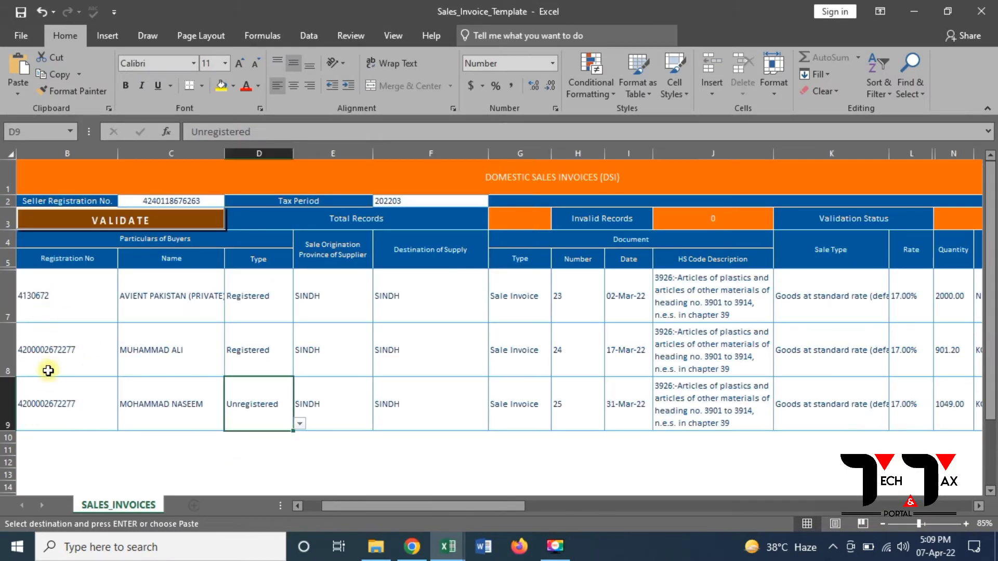
right_click(52, 397)
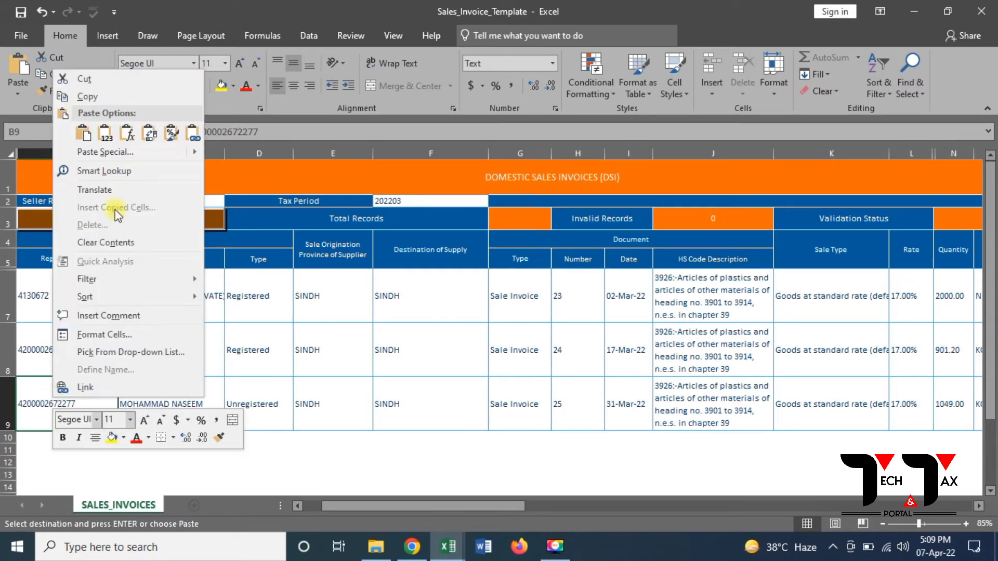
click(104, 130)
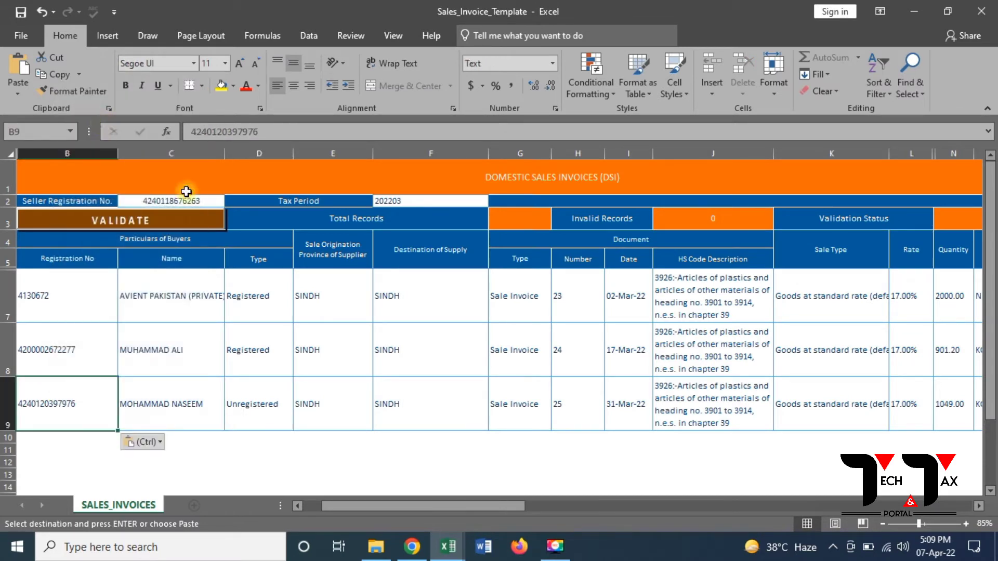
click(173, 223)
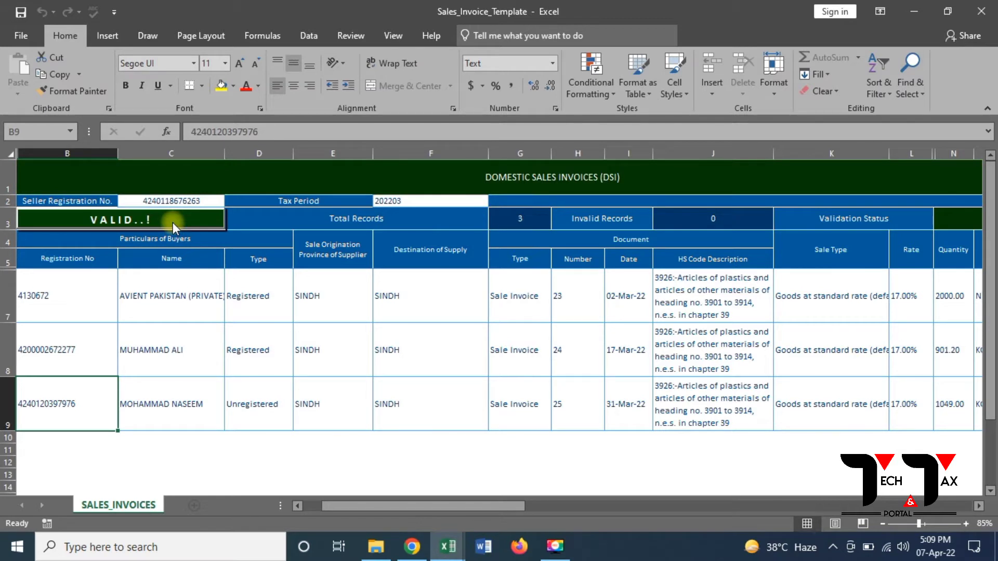
Step: Duplicate the row 9 record into row 10 and paste the fourth buyer's registration number from the sales workbook as a value into B10
click(10, 438)
key(ctrl+d)
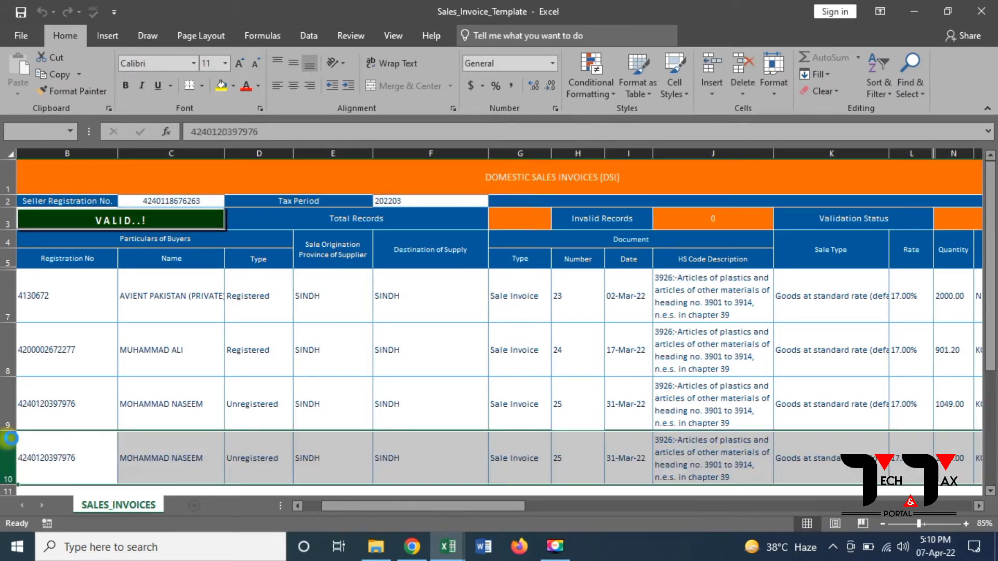
key(alt+Tab)
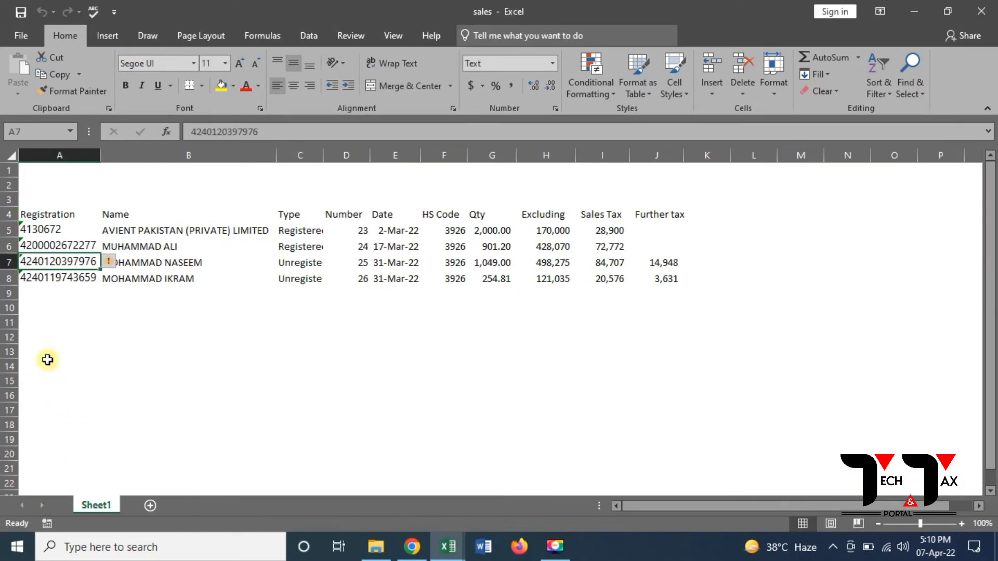
click(70, 276)
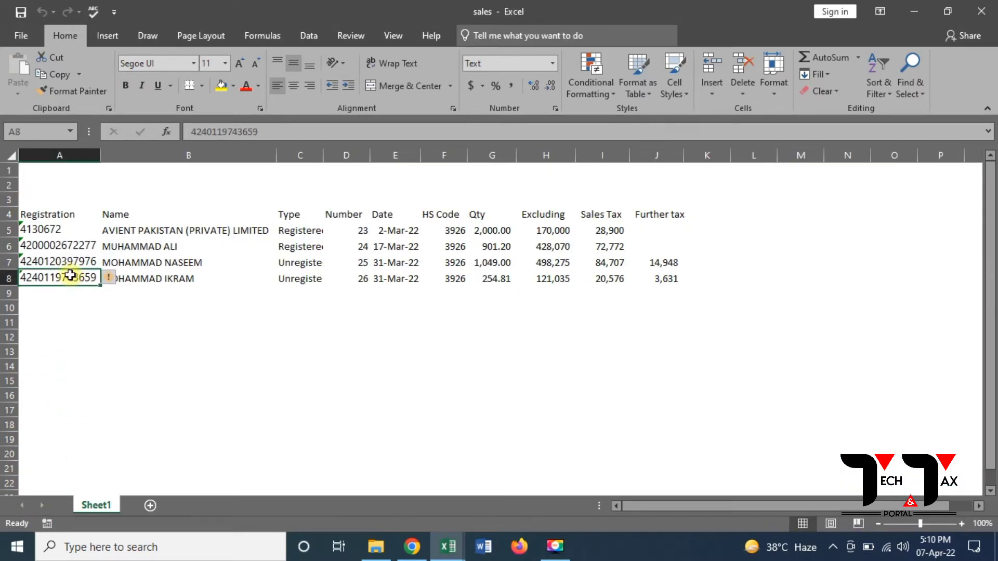
key(ctrl+c)
key(alt+Tab)
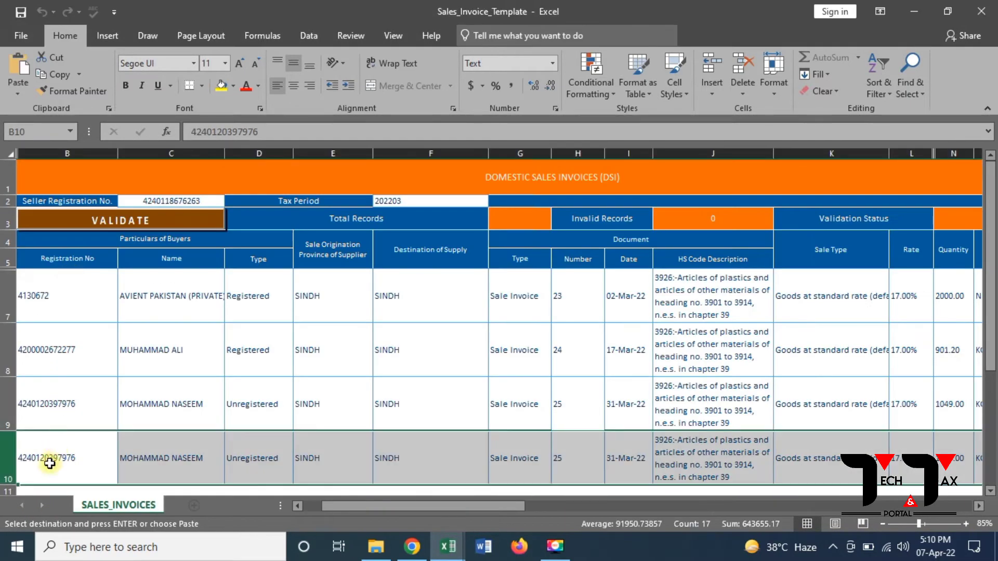
right_click(51, 456)
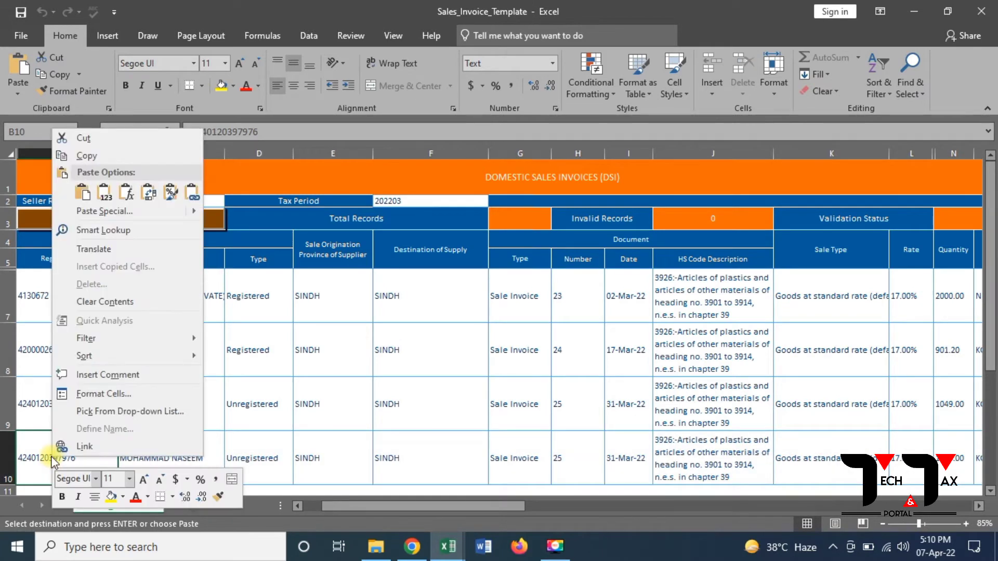
click(110, 197)
Step: Copy the fourth buyer's name from the sales workbook and paste it into the template's cell C10
key(alt+Tab)
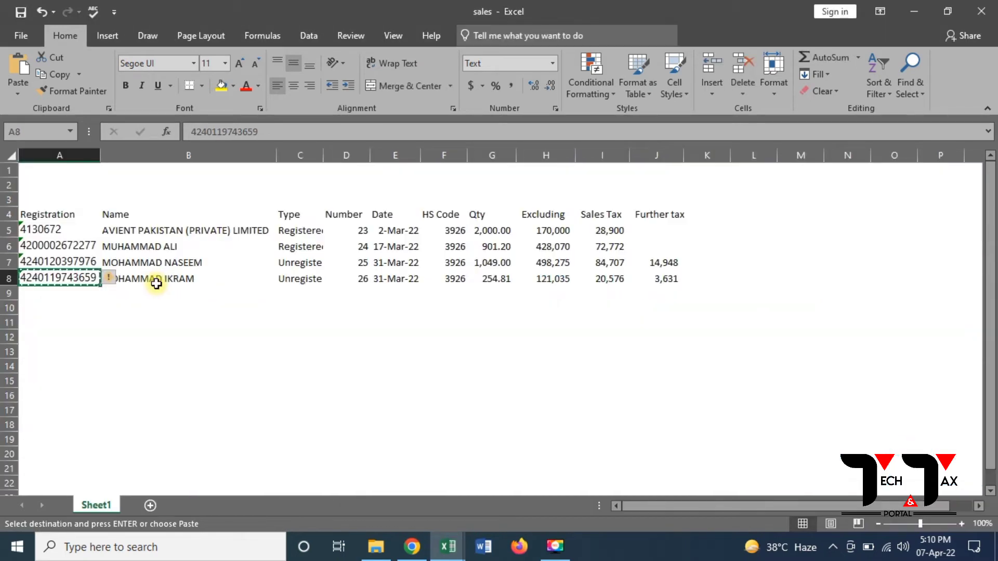
click(162, 281)
key(ctrl+c)
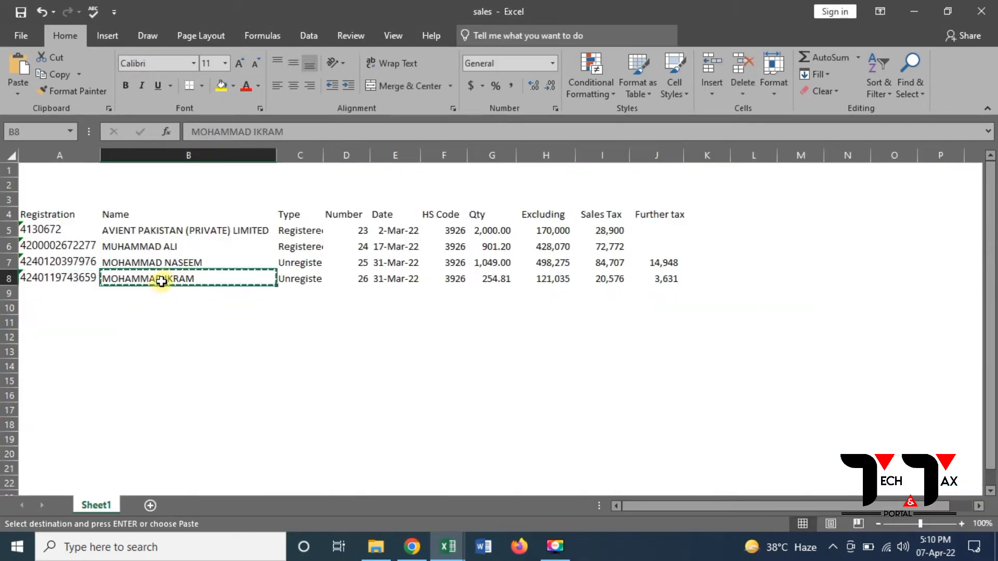
key(alt+Tab)
click(151, 459)
right_click(151, 459)
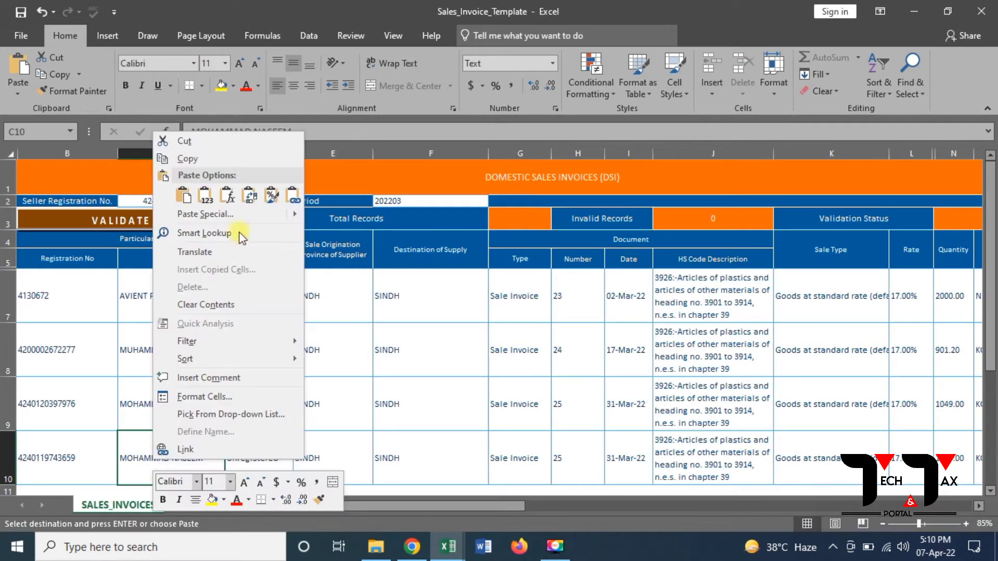
click(197, 193)
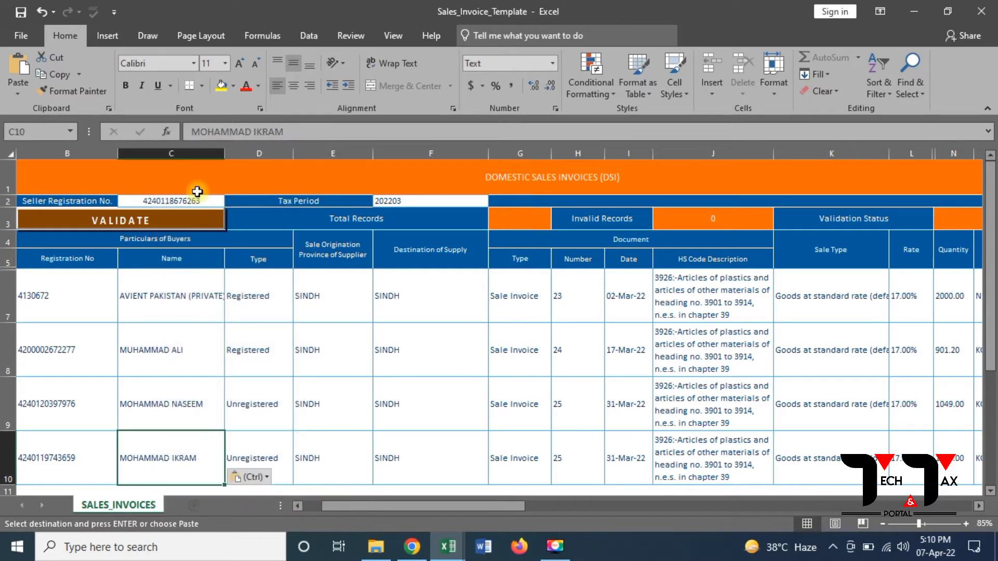
Step: Set the document number of the fourth buyer's record in H10 to 26
click(595, 466)
text(26)
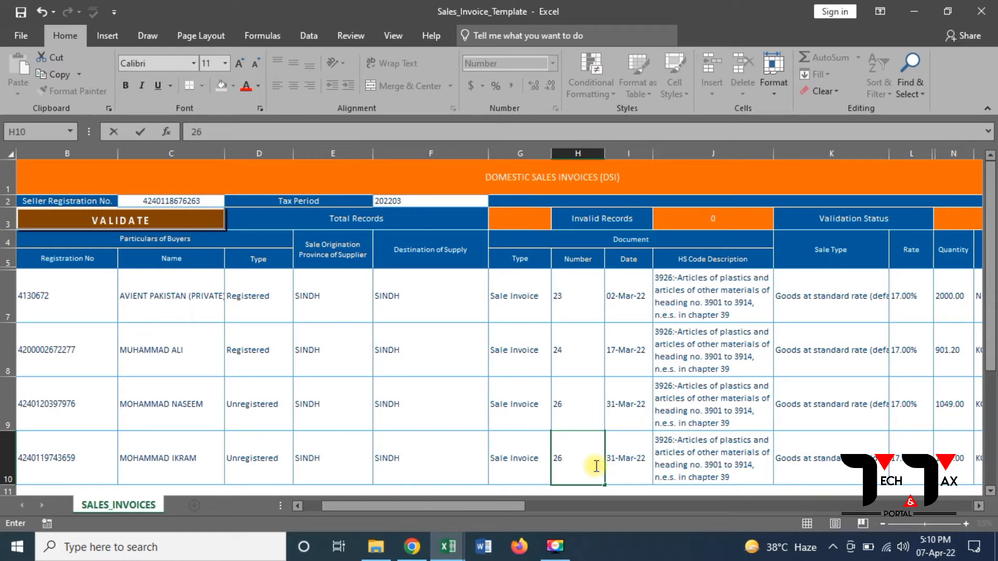
key(Left)
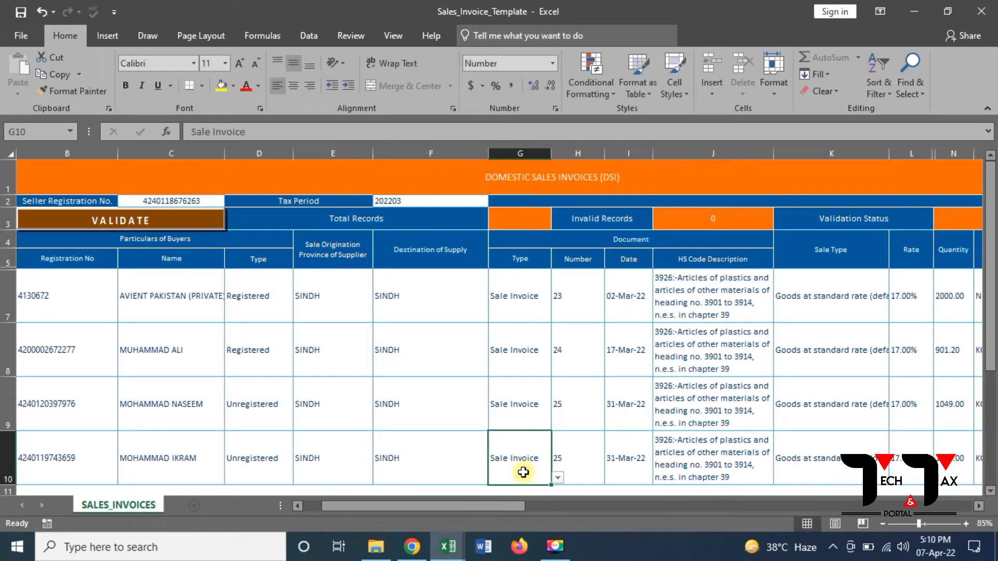
click(589, 458)
text(2)
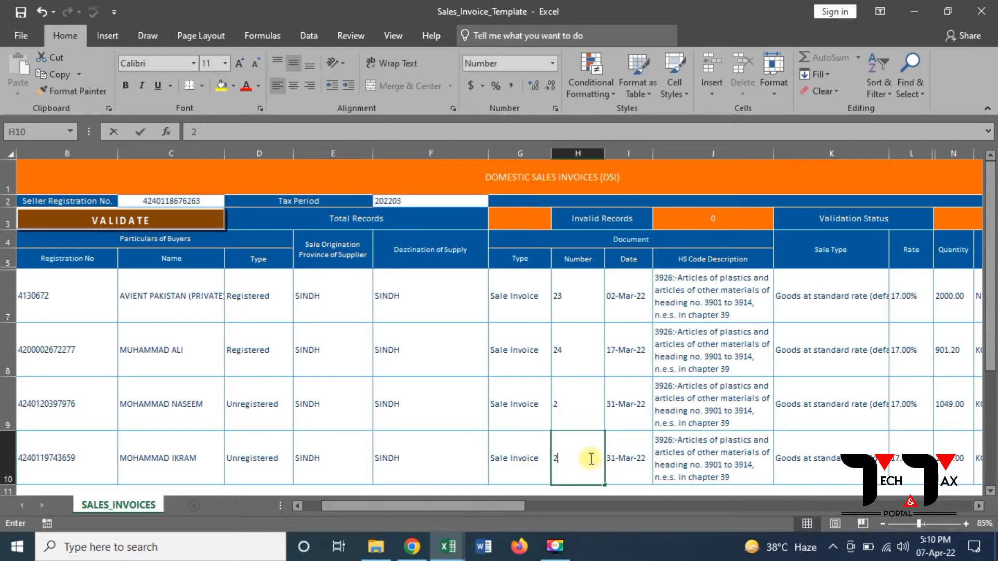
text(6)
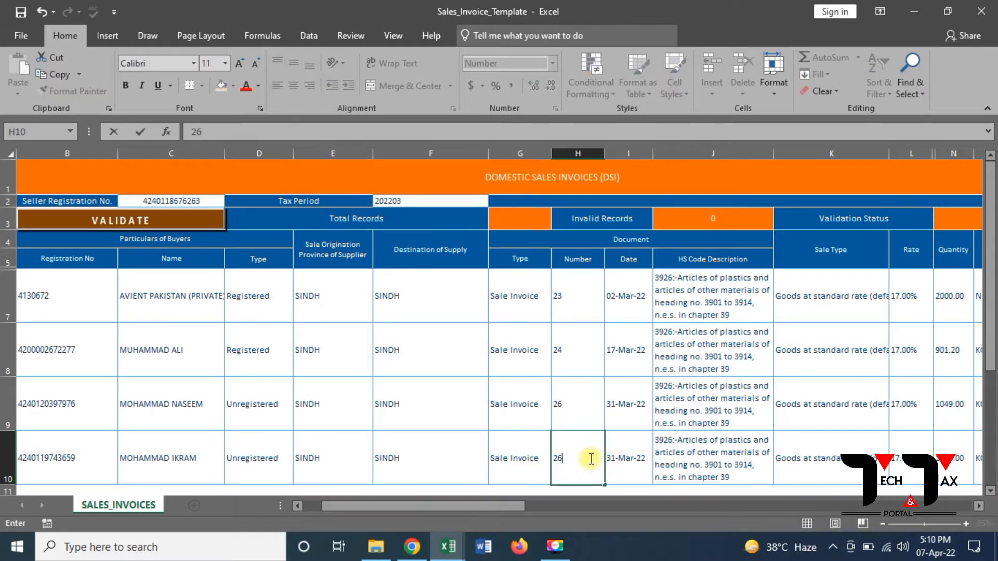
click(646, 446)
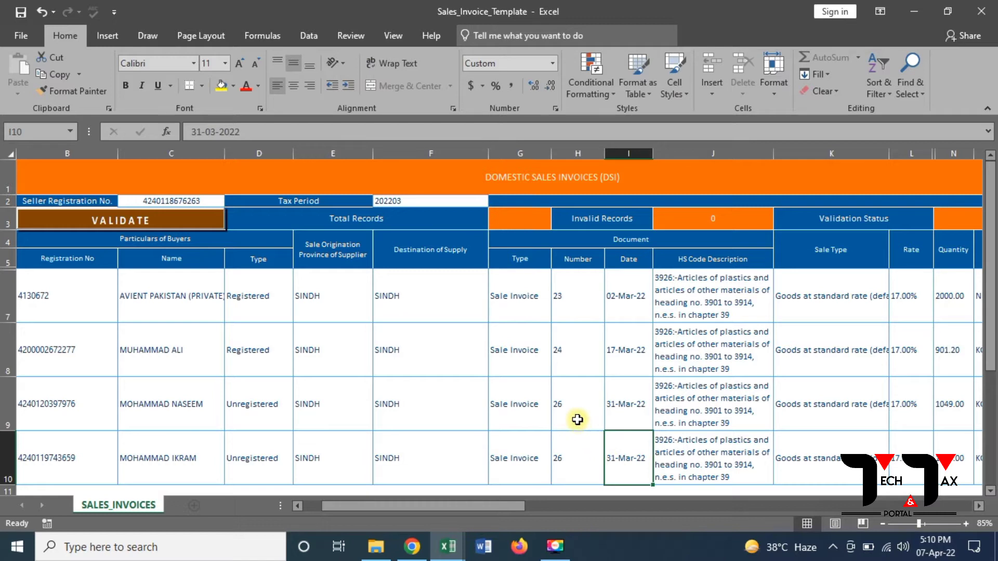
Step: Set the document number of the third buyer's record in H9 to 25
click(577, 415)
text(25)
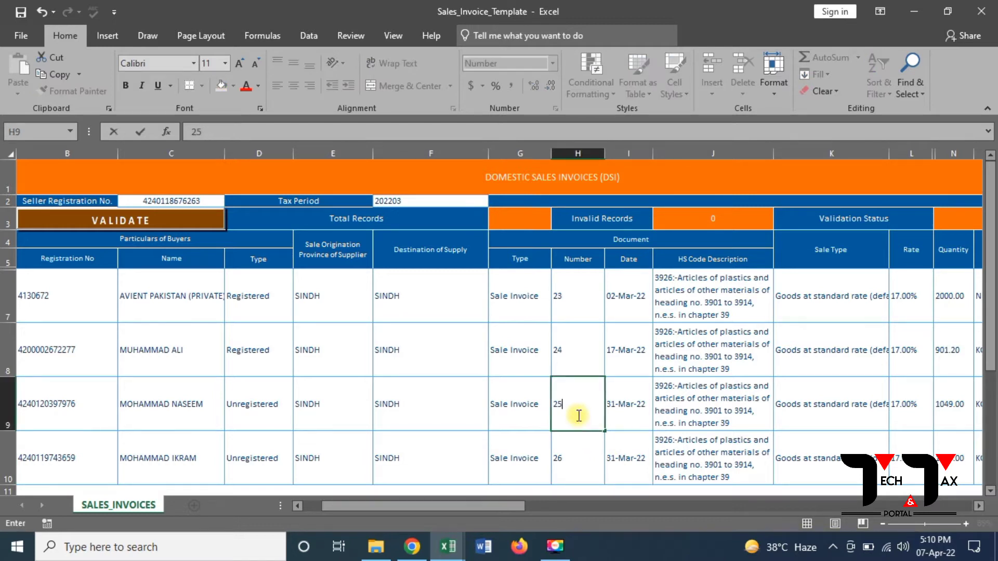
click(572, 445)
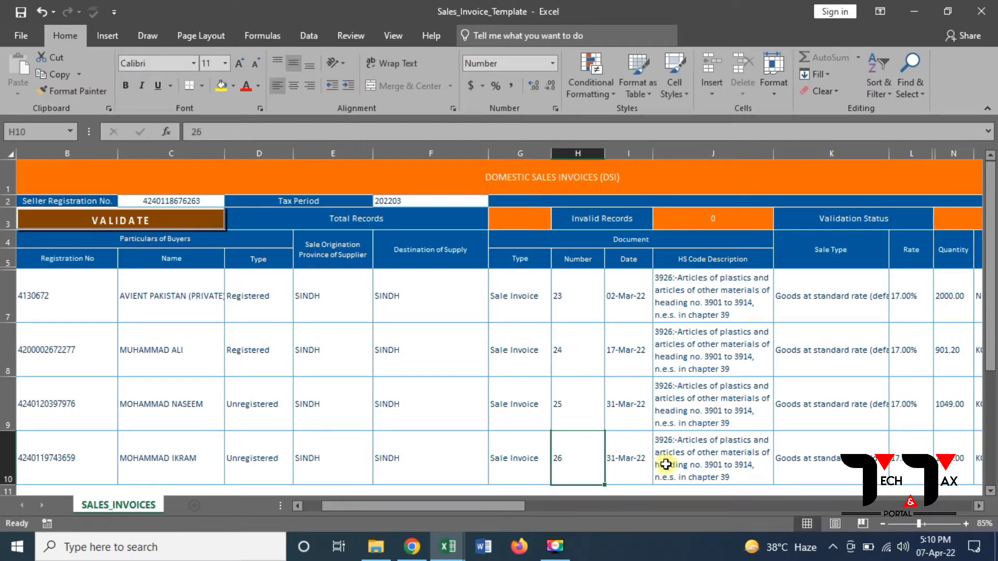
click(641, 466)
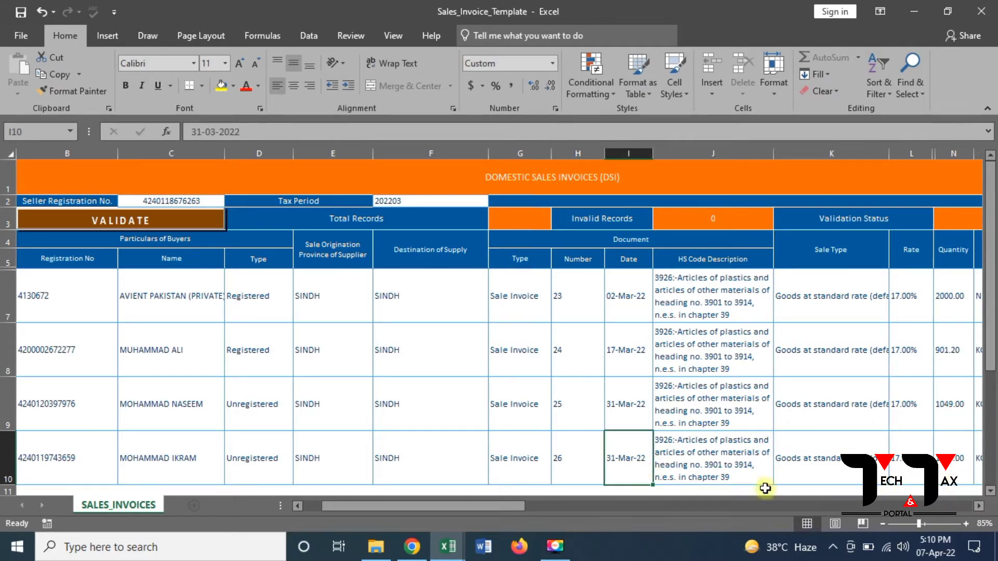
Step: Copy the fourth buyer's value excluding tax 121,035 and sales tax 20,576 from the sales workbook and paste them as values into P10:Q10
click(533, 505)
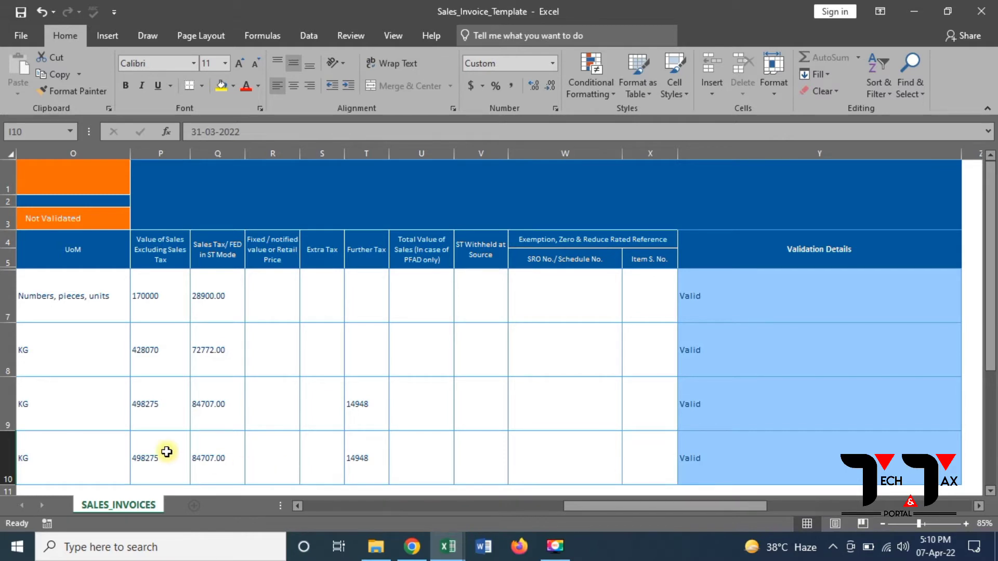
key(alt+Tab)
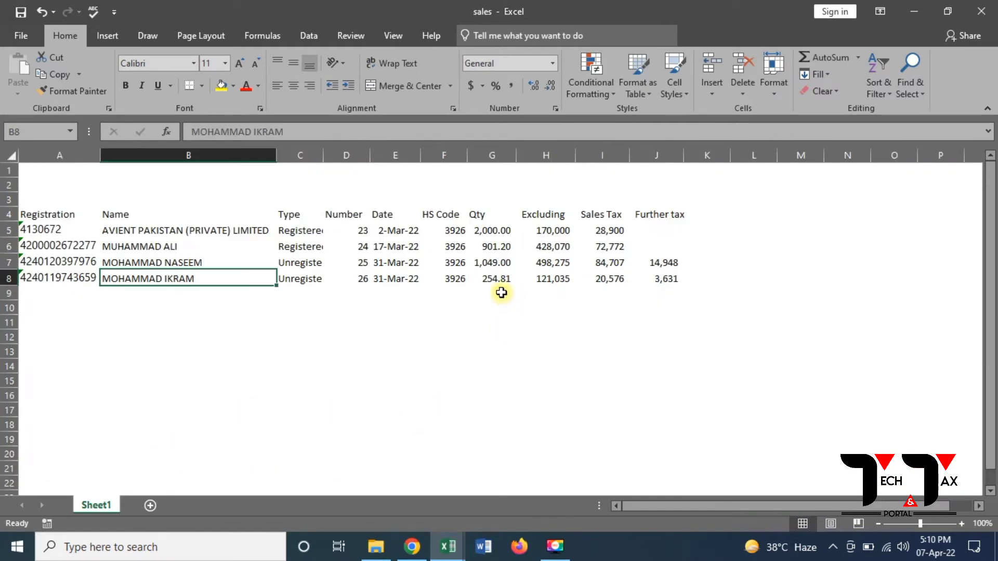
click(501, 283)
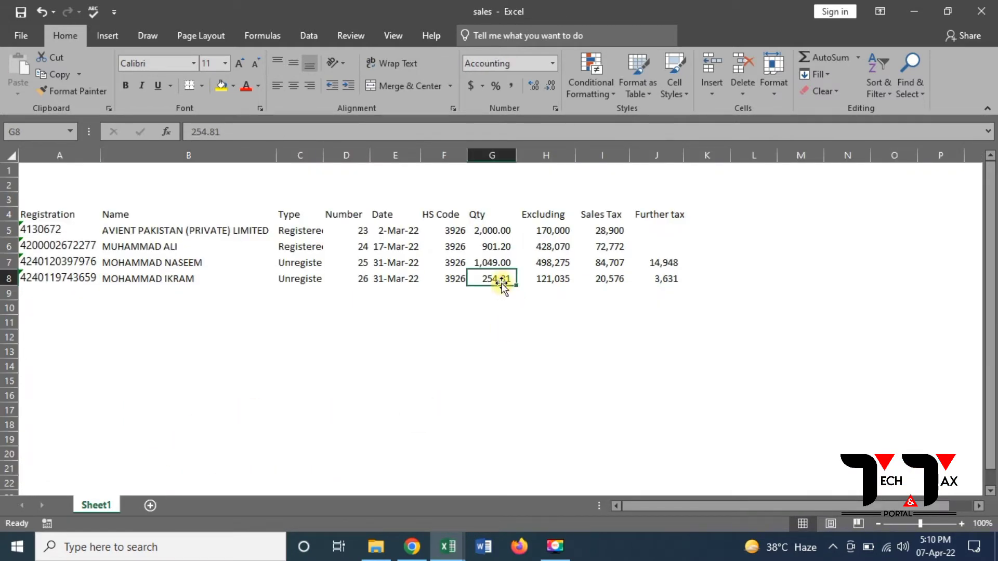
click(548, 290)
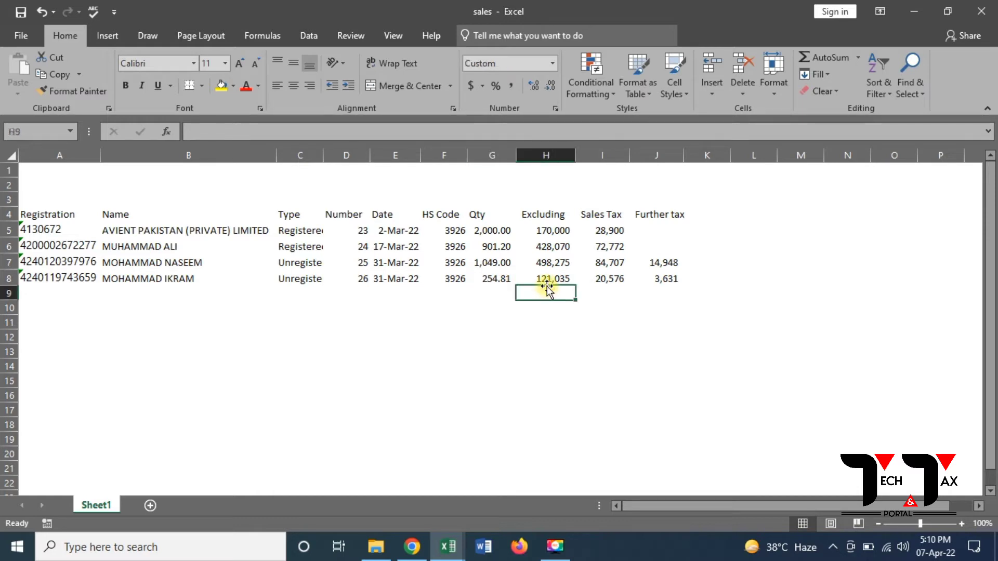
click(549, 275)
key(shift+Right)
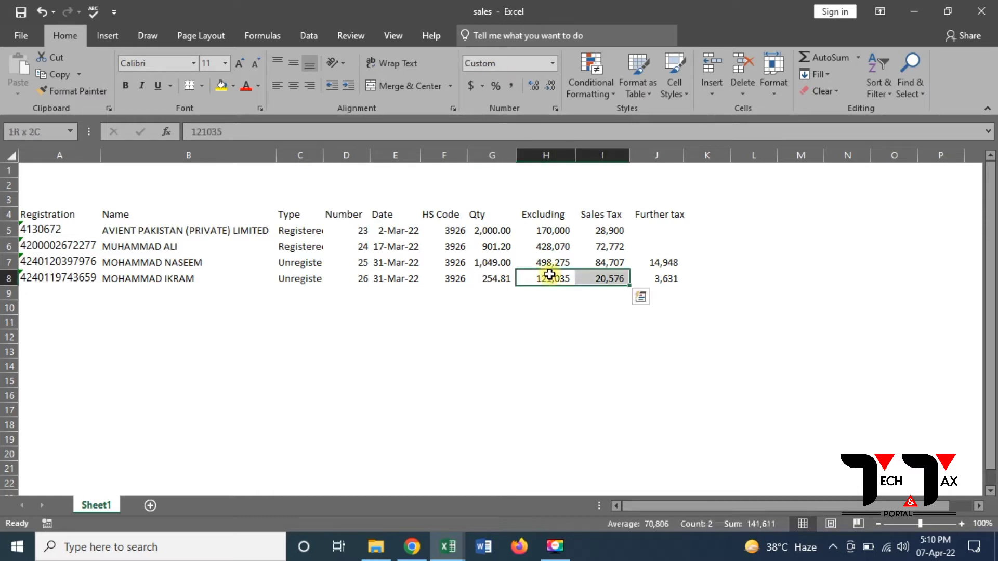
key(ctrl+c)
key(alt+Tab)
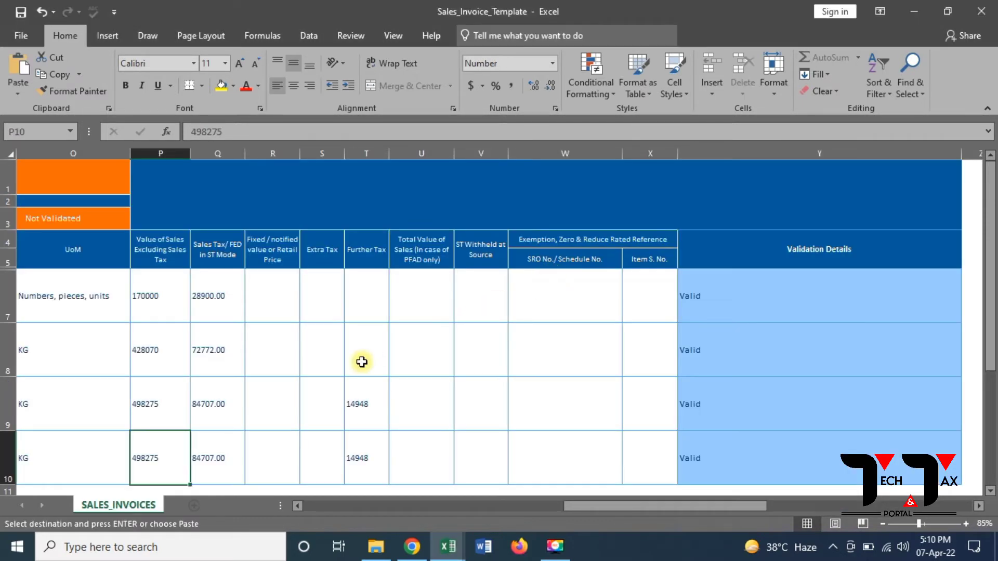
right_click(182, 452)
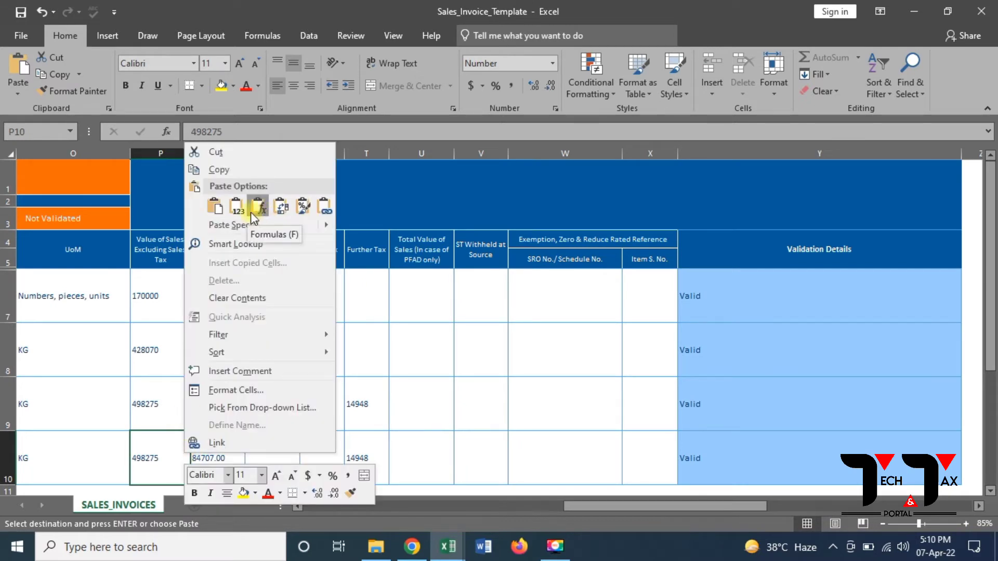
click(241, 208)
Step: Copy the fourth buyer's further tax of 3,631 from the sales workbook and paste it as a value into the template's T10
key(alt+Tab)
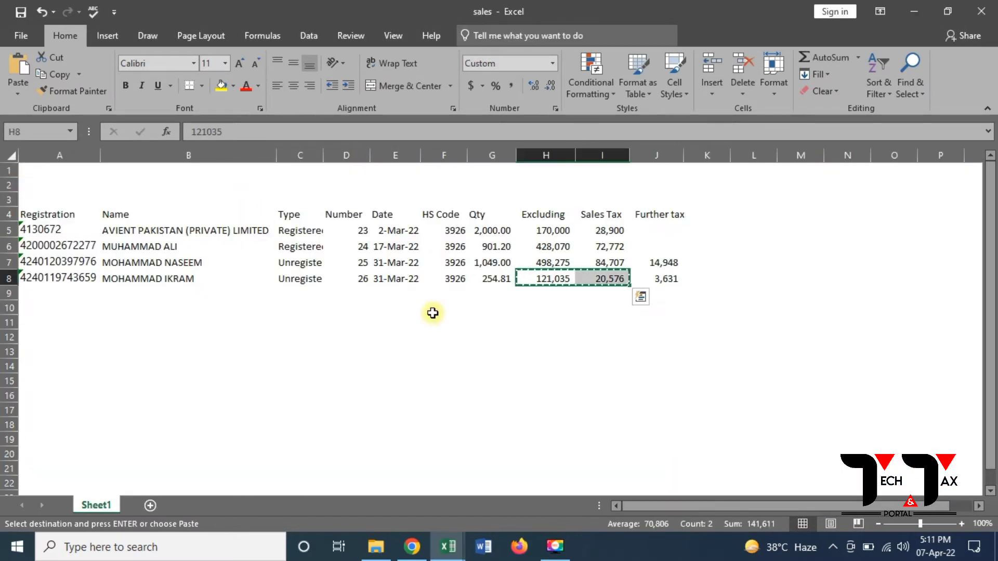
click(667, 278)
key(ctrl+c)
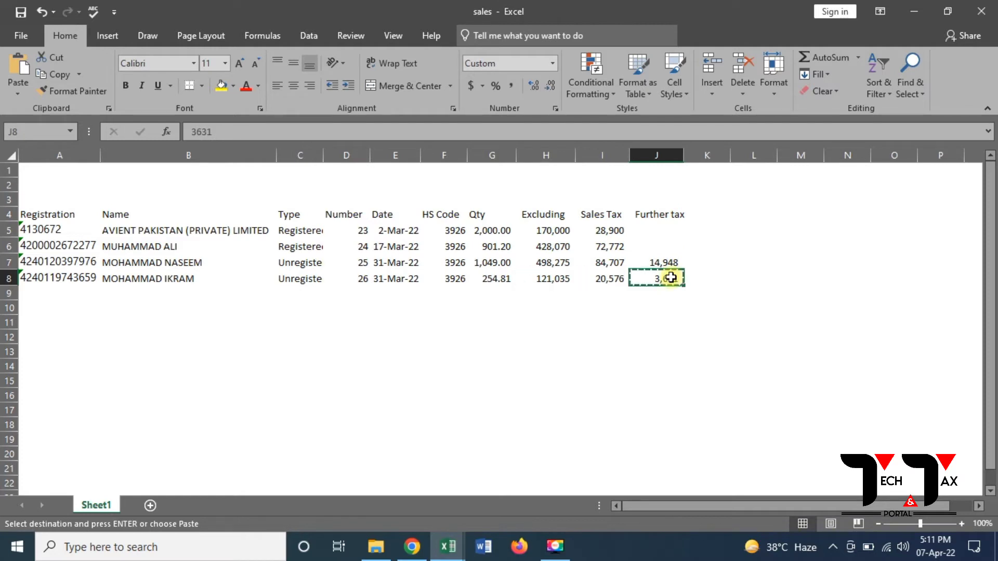
key(alt+Tab)
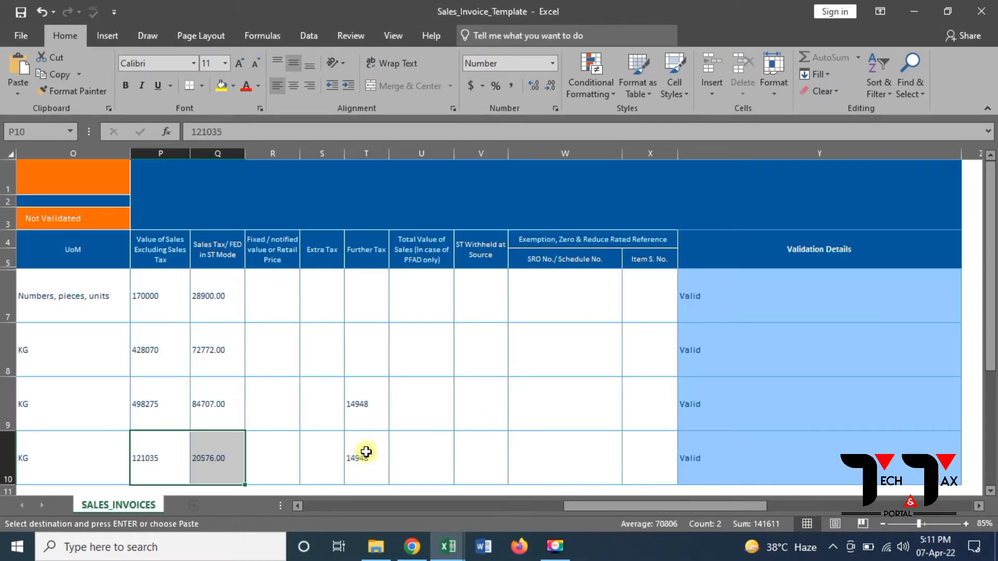
right_click(366, 452)
click(417, 205)
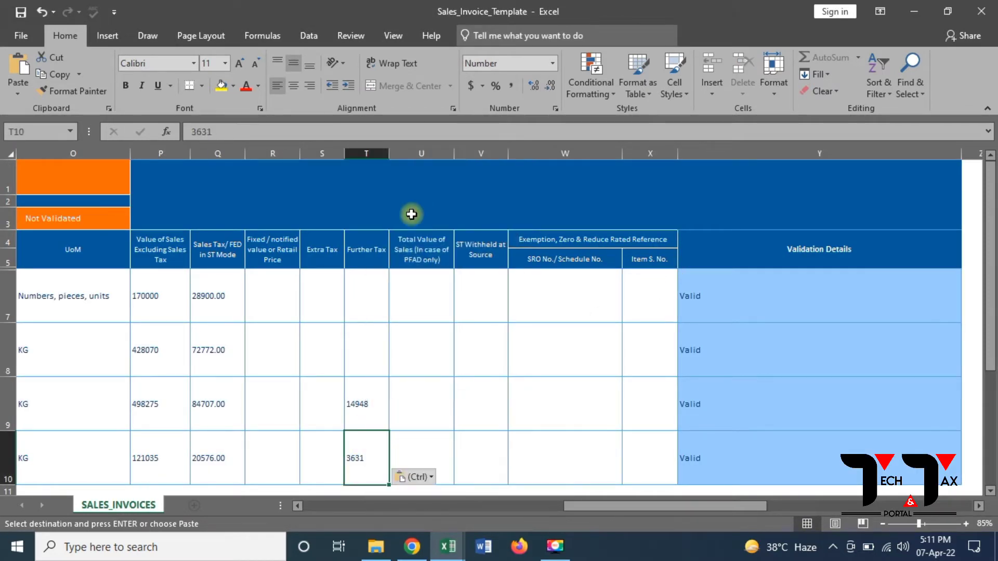
Step: Copy the fourth buyer's quantity of 254.81 from the sales workbook and paste it as a value into the template's N10
drag(301, 510, 300, 510)
key(alt+Tab)
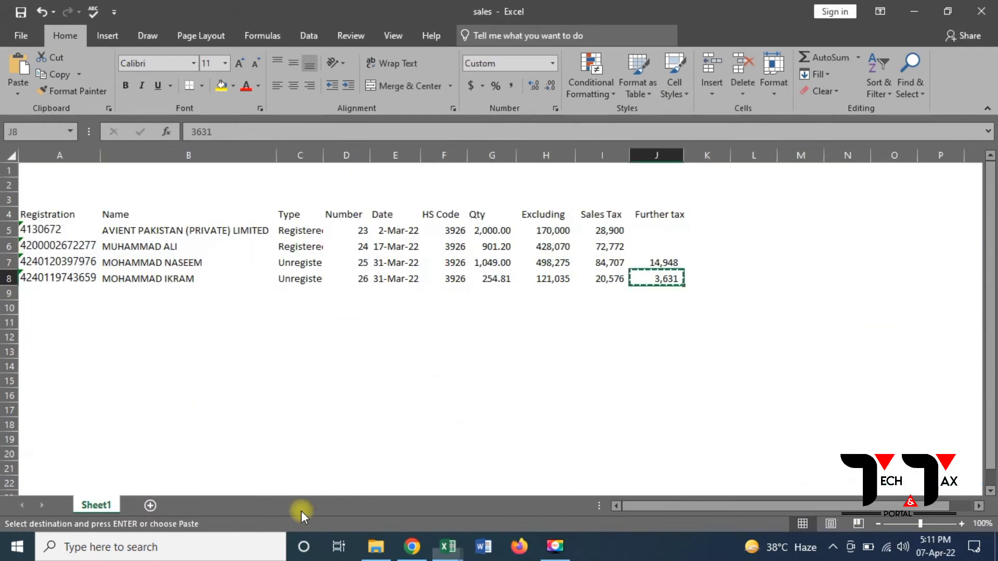
click(485, 277)
key(ctrl+c)
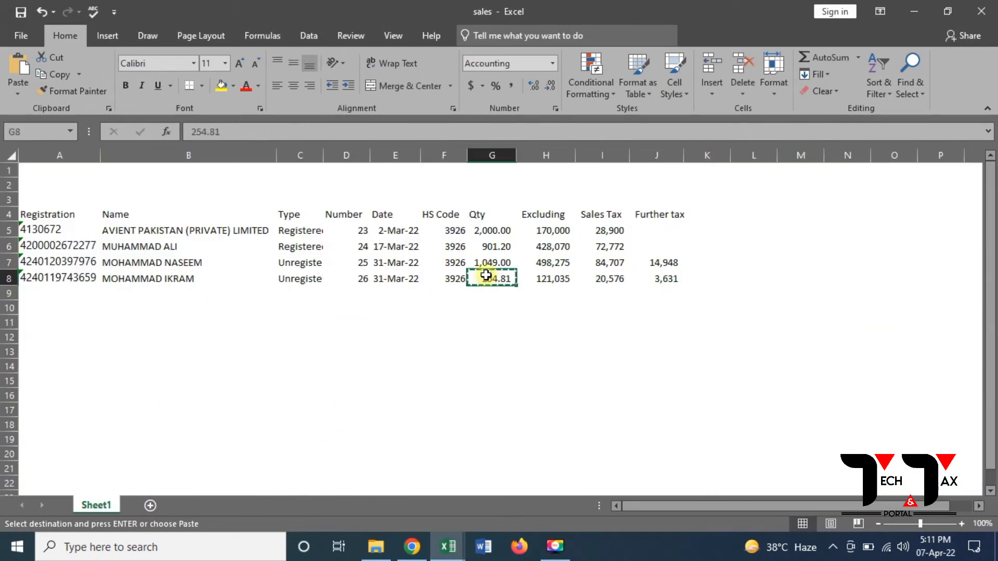
key(alt+Tab)
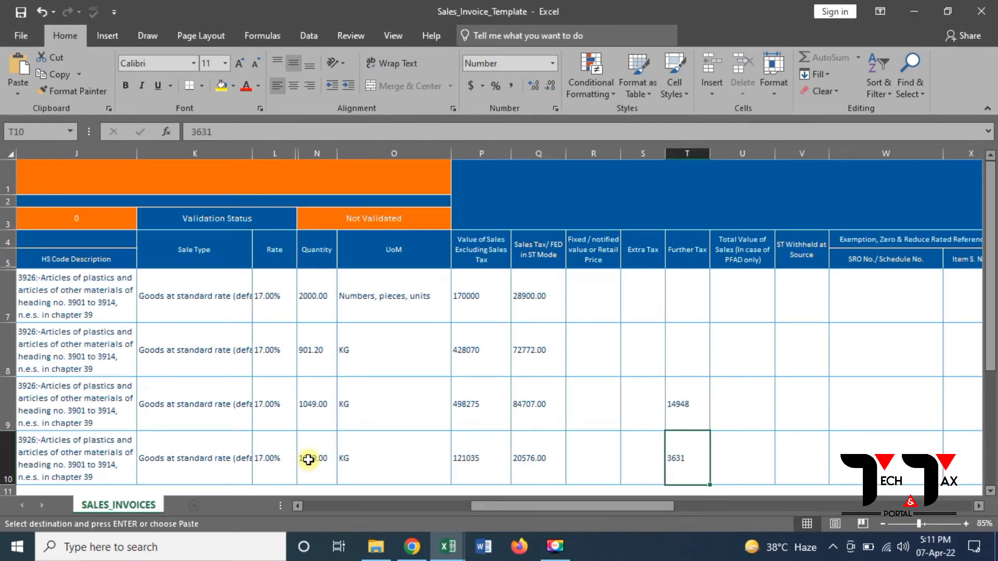
right_click(308, 459)
click(369, 217)
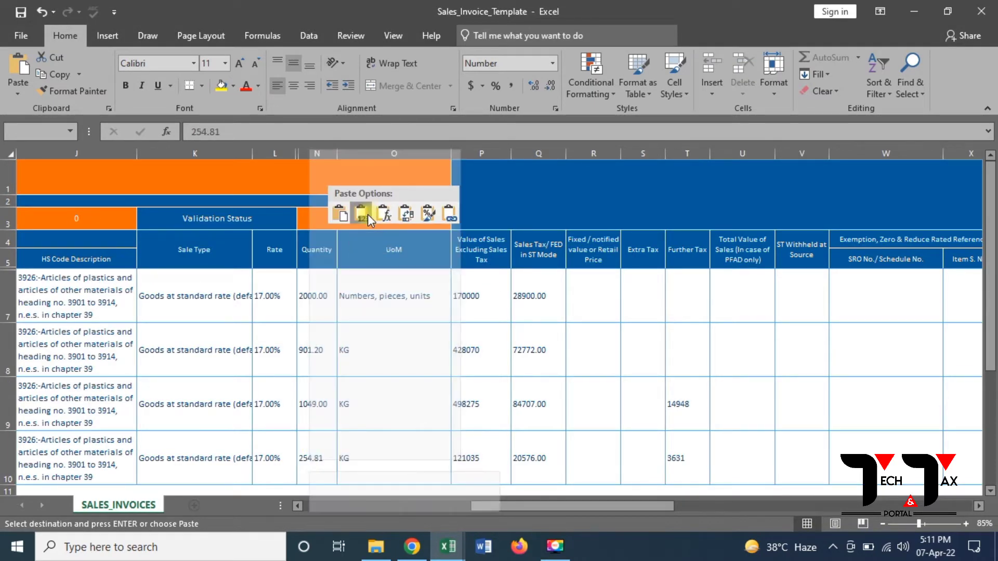
key(alt+Tab)
key(alt+Tab)
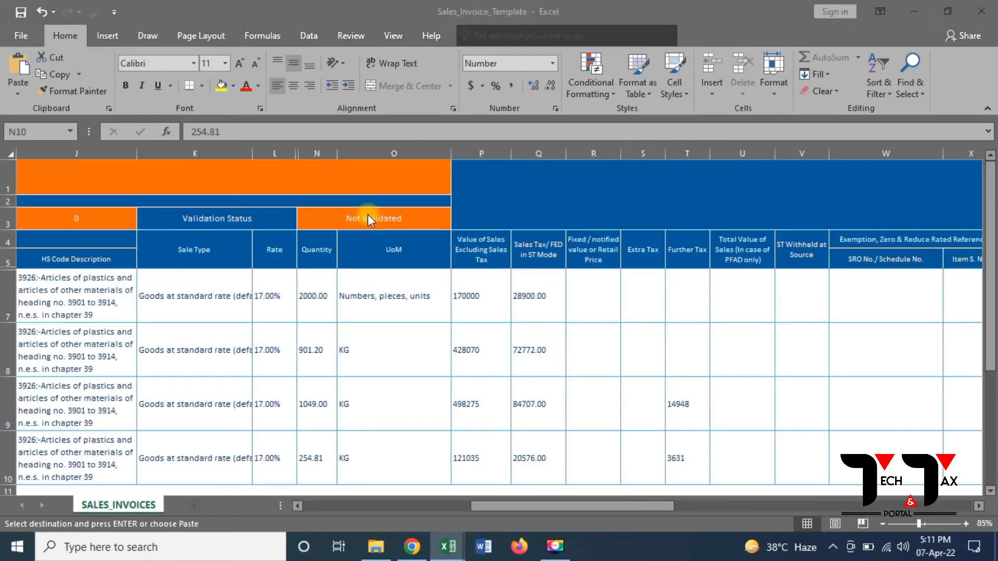
Step: Validate the completed sales invoice template, and close the workbook with its changes saved
click(296, 505)
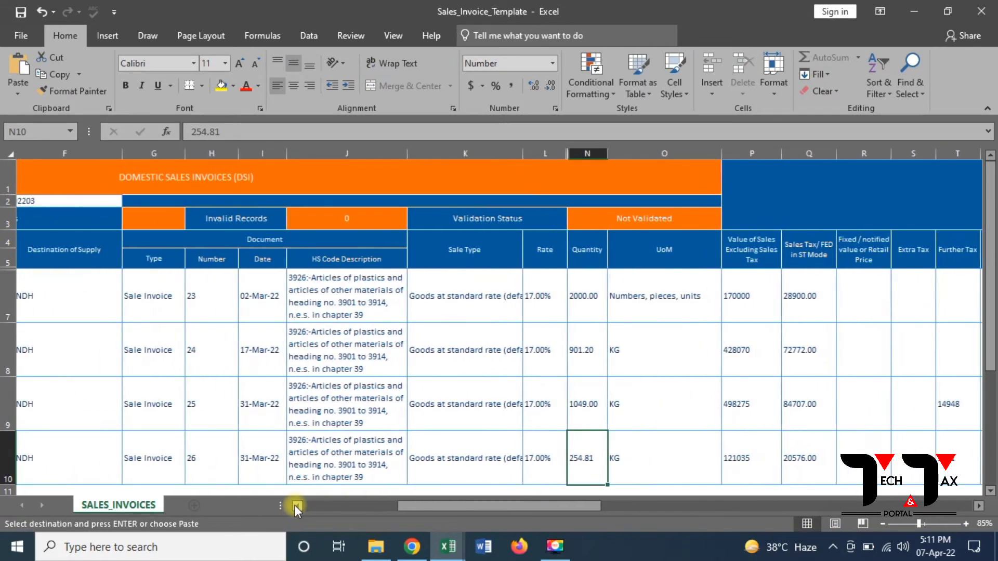
click(297, 506)
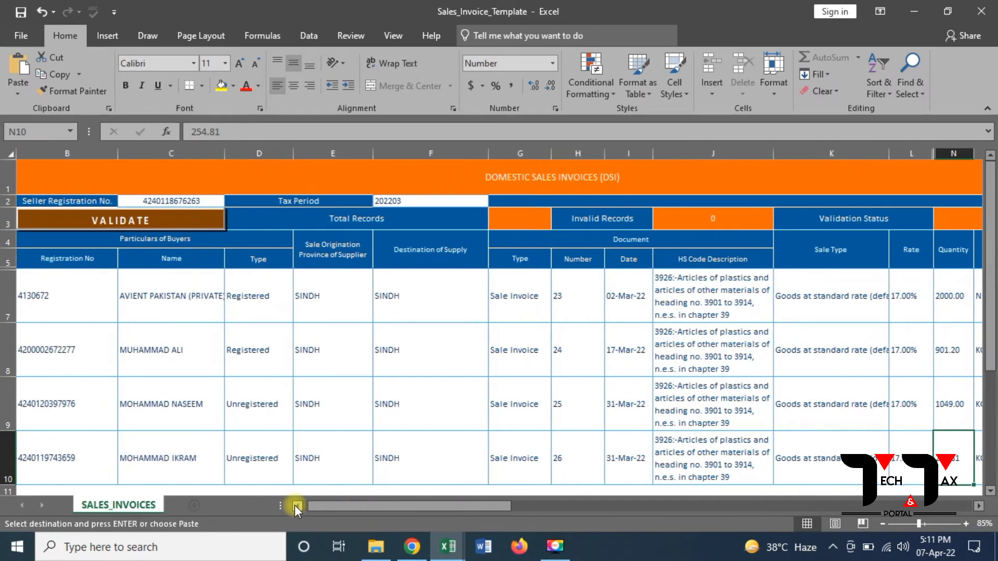
click(171, 220)
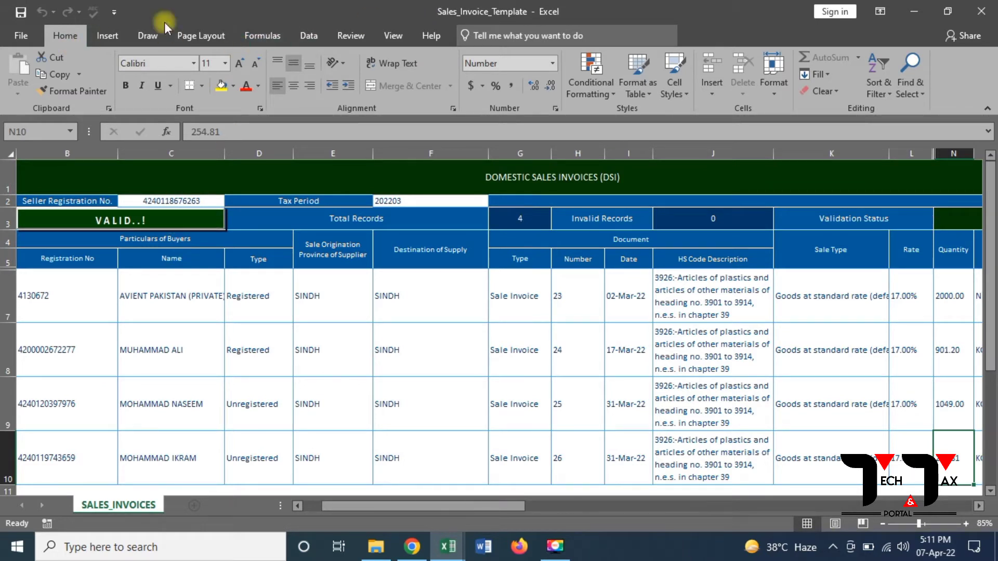
click(993, 13)
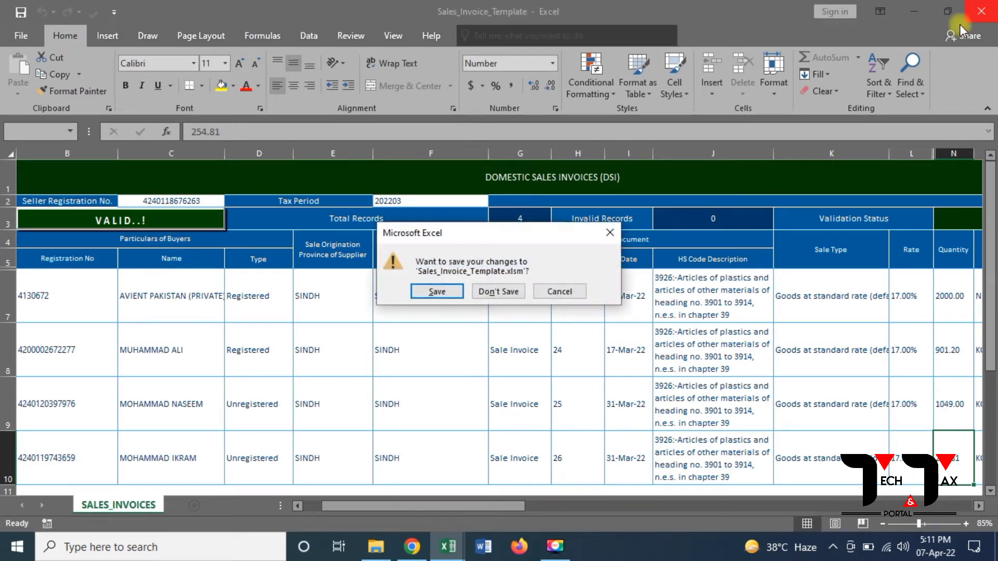
click(436, 291)
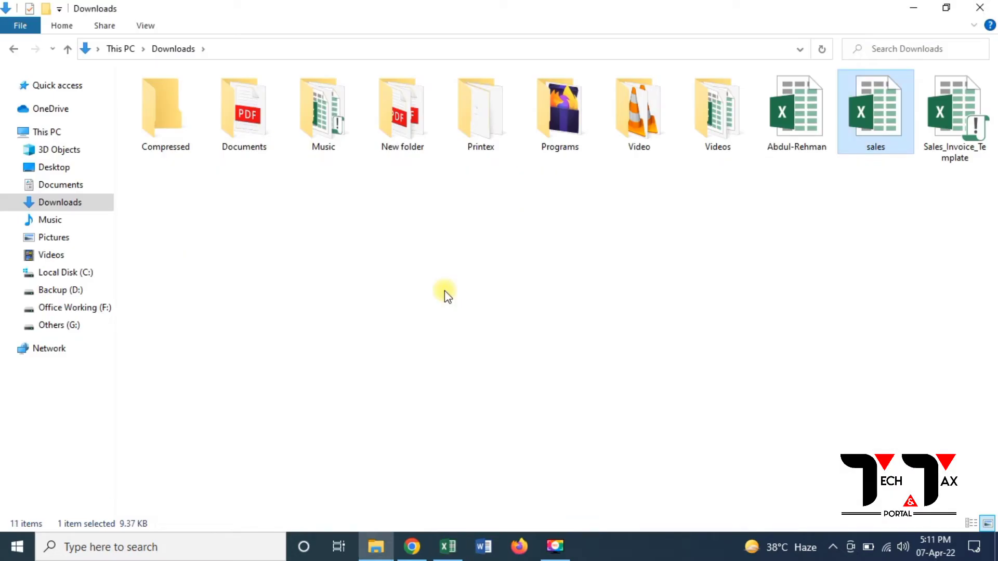
Step: Switch to the FBR Iris page in Chrome, import Sales_Invoice_Template.xlsm from Downloads into Sales Tax Invoice Management and validate the imported invoices
click(414, 547)
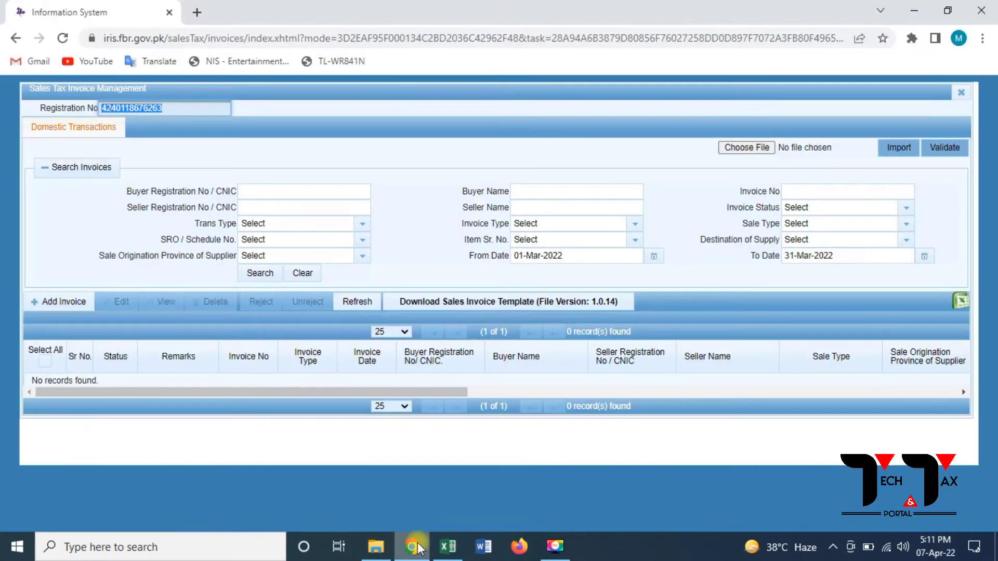
click(757, 147)
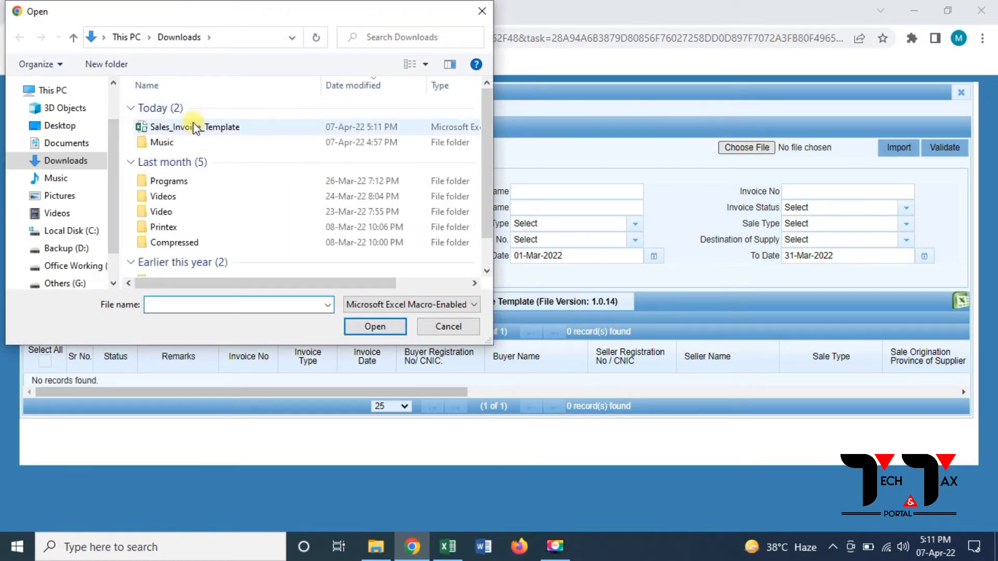
click(193, 127)
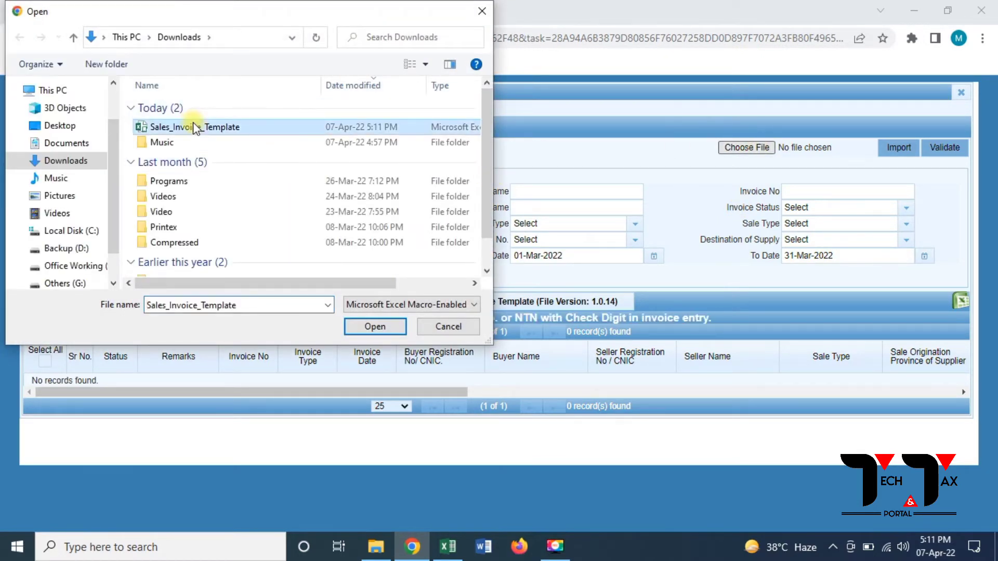
click(375, 326)
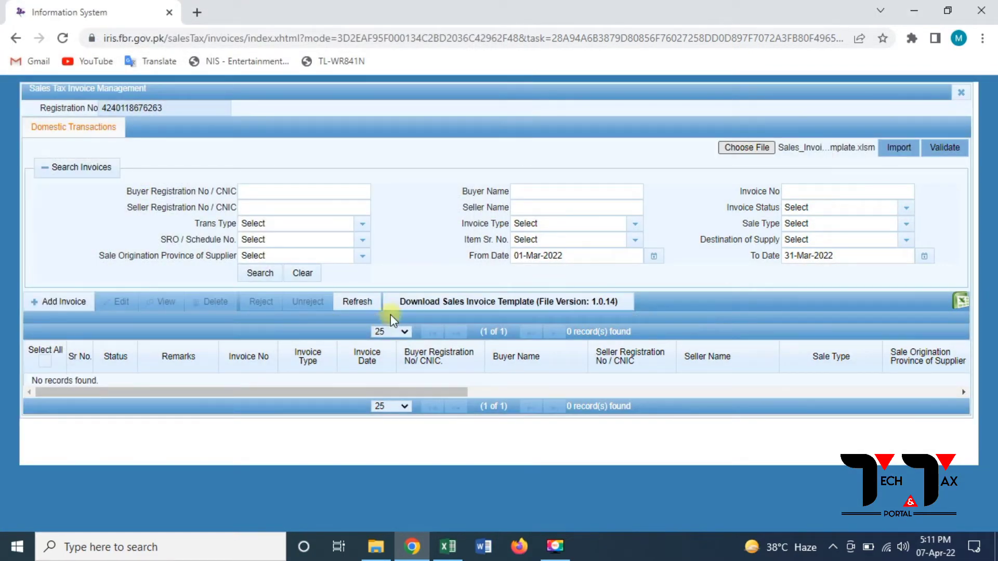
click(901, 151)
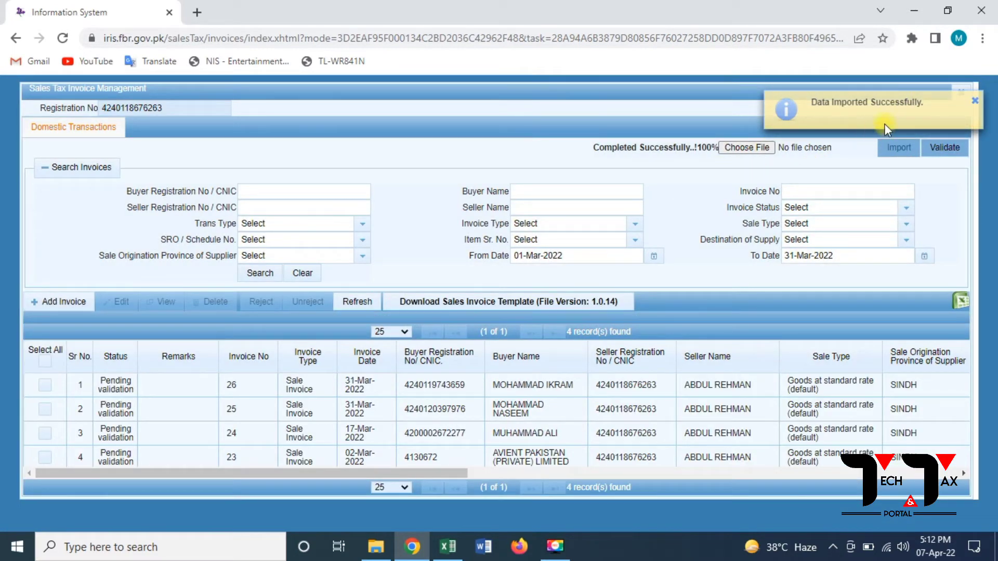
click(944, 150)
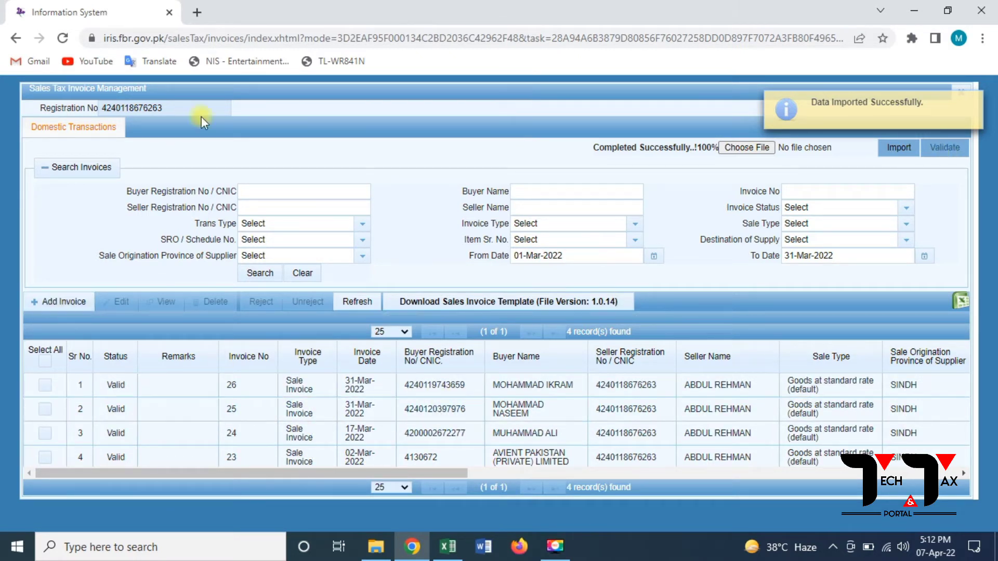
Step: Close Sales Tax Invoice Management and open the declaration 26(1) (Sales Tax and Federal Excise Return filed voluntarily)
click(975, 100)
click(965, 96)
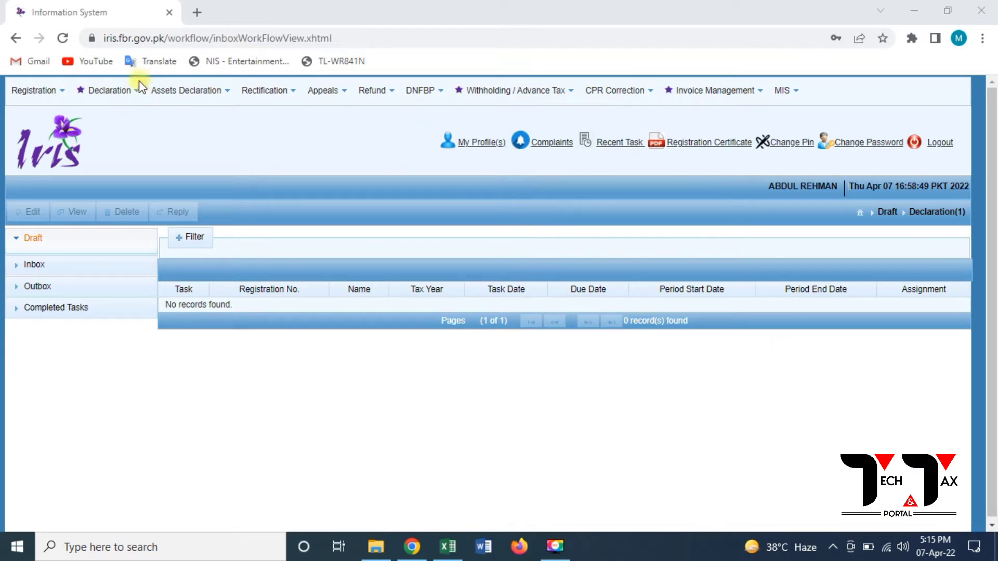
click(124, 96)
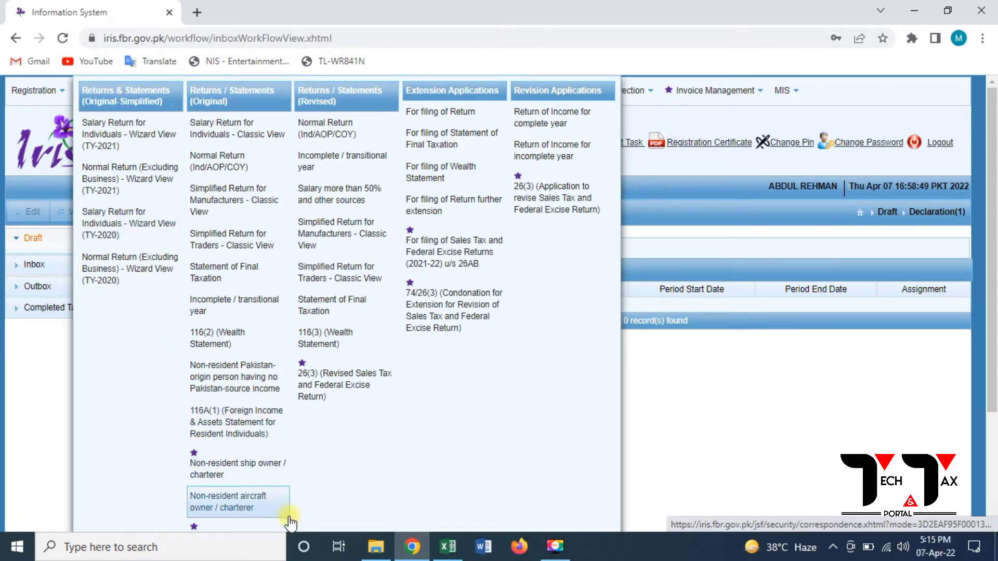
click(555, 436)
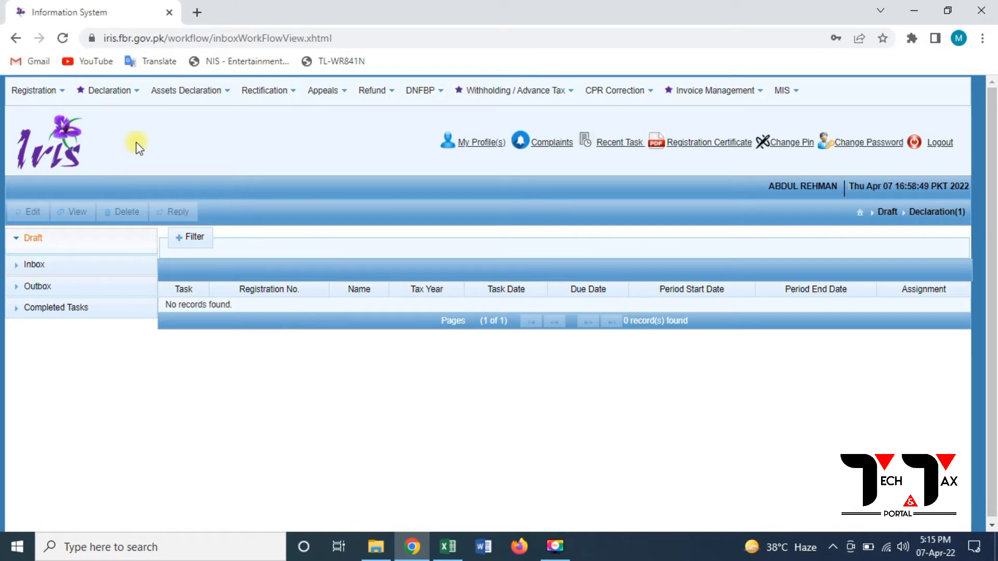
click(98, 91)
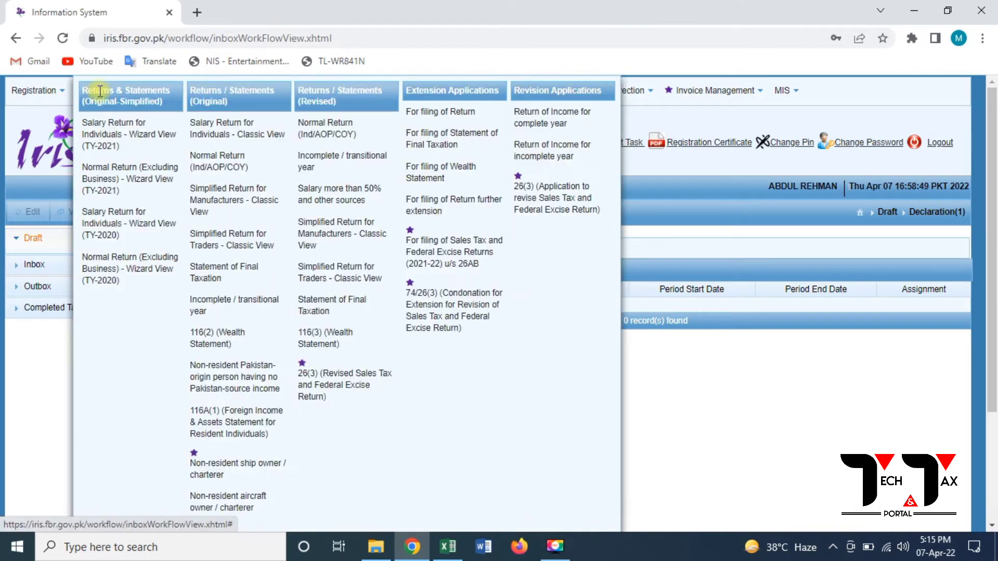
click(992, 431)
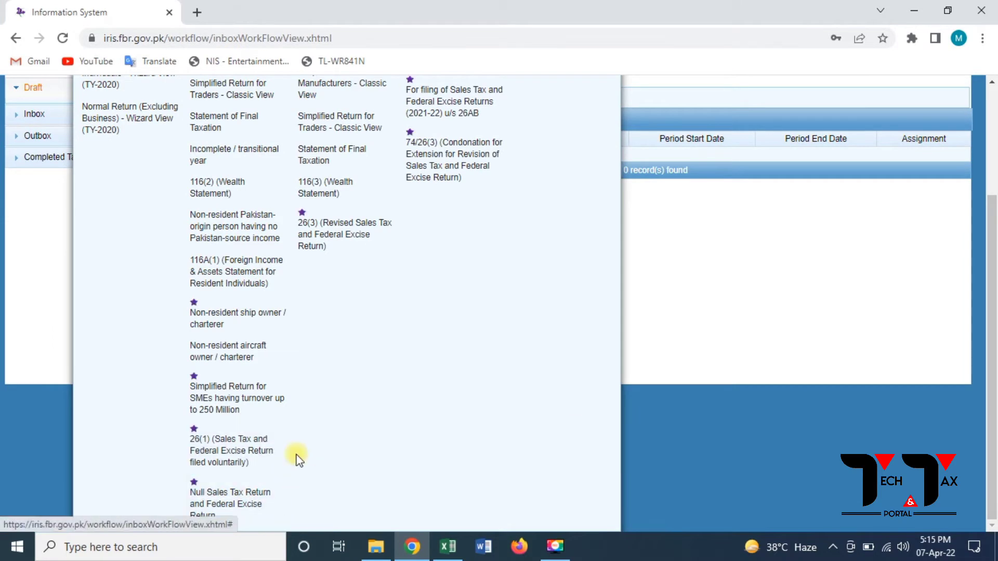
click(249, 460)
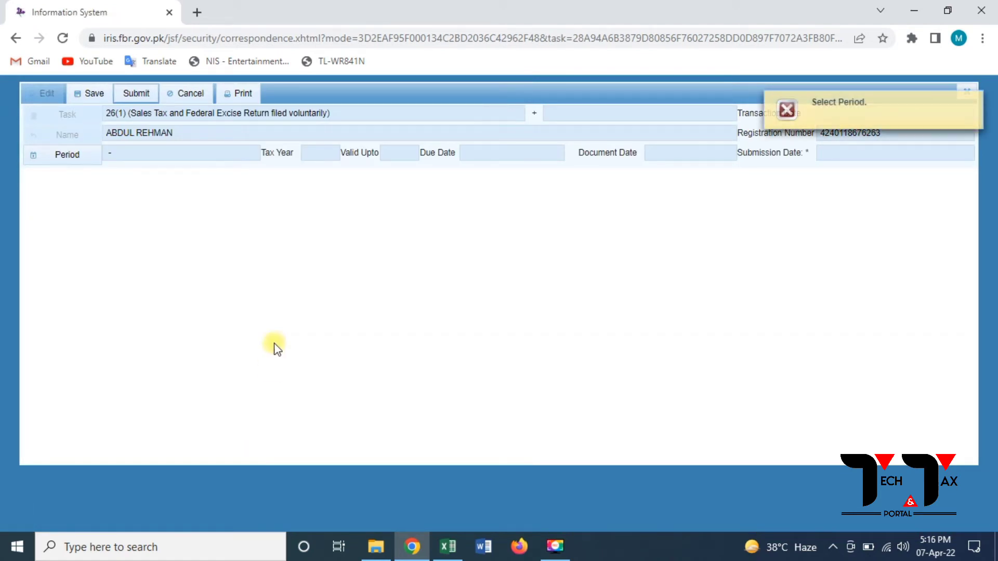
Step: Search tax period 2022, set the return's period to 01-Mar-2022 - 31-Mar-2022, and calculate the Sale Tax Credit section
click(58, 156)
text(2022)
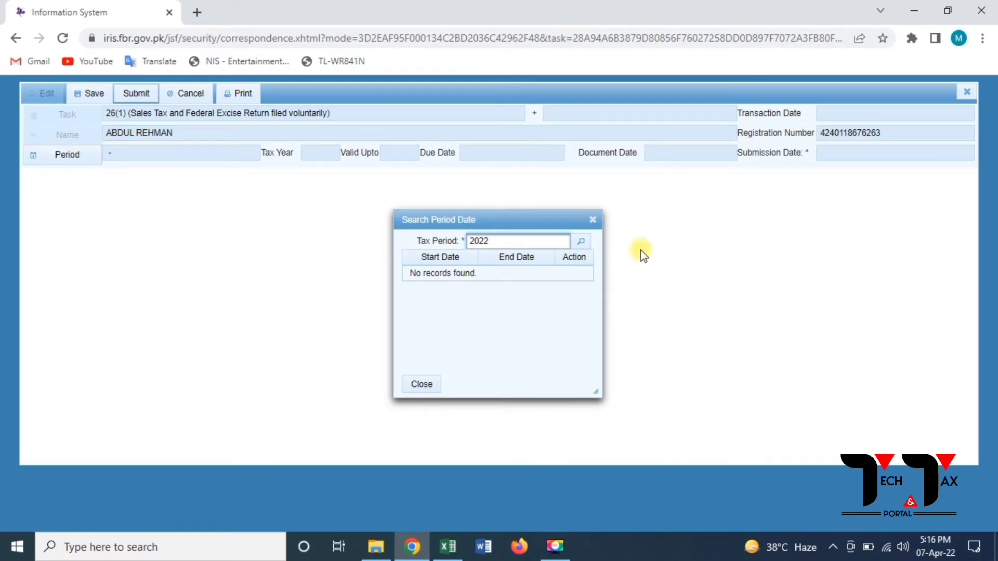
click(587, 246)
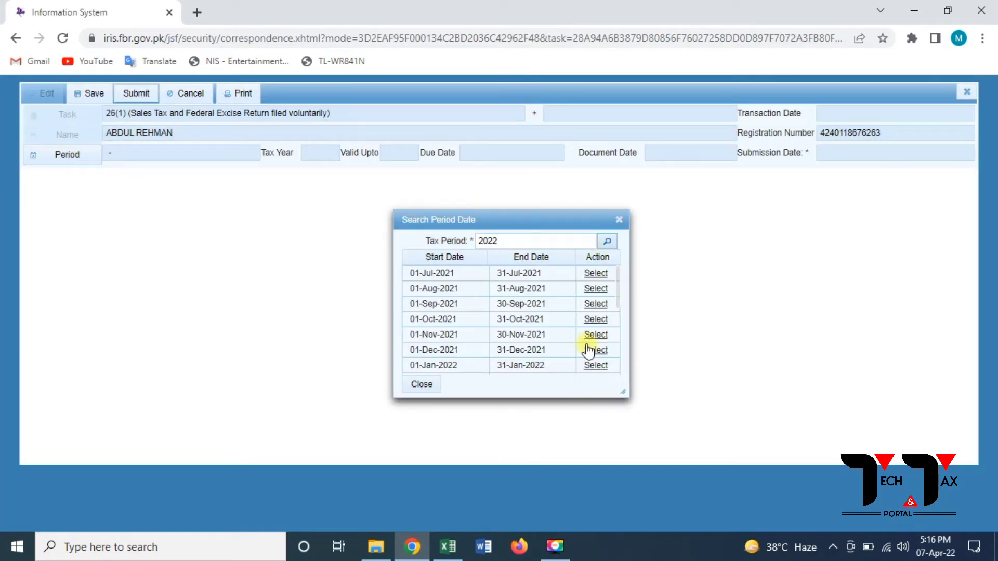
scroll(621, 356, down, 2)
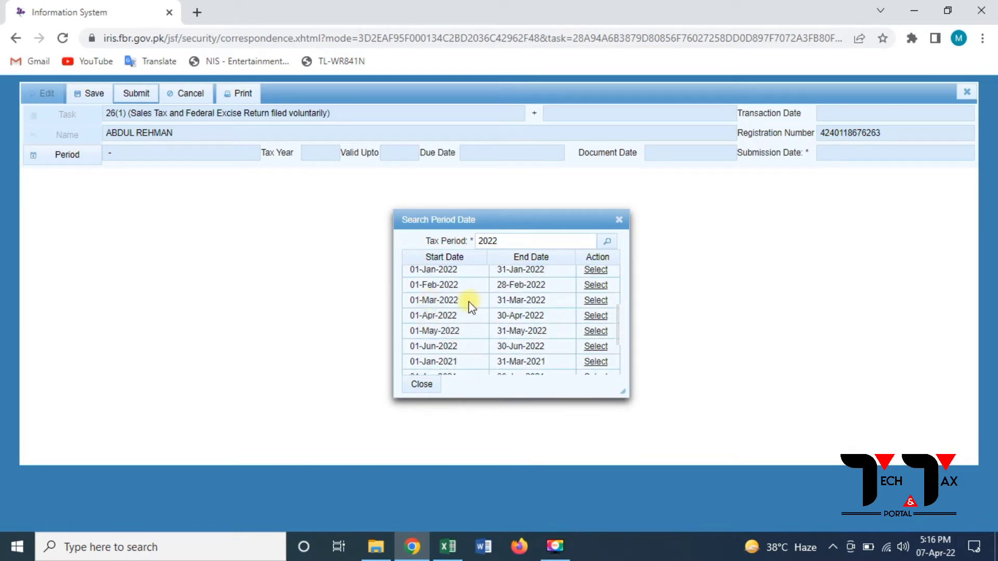
click(585, 301)
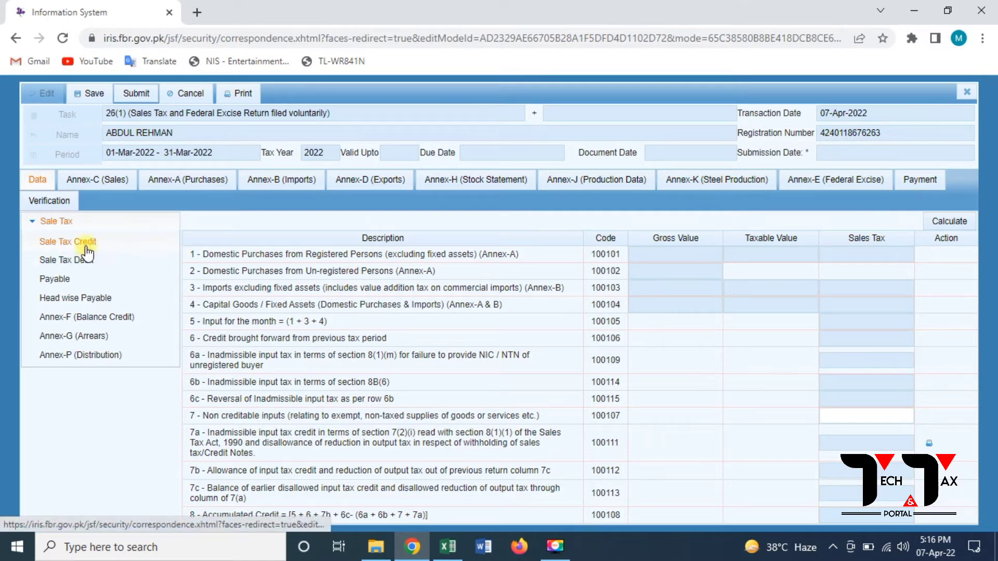
click(958, 227)
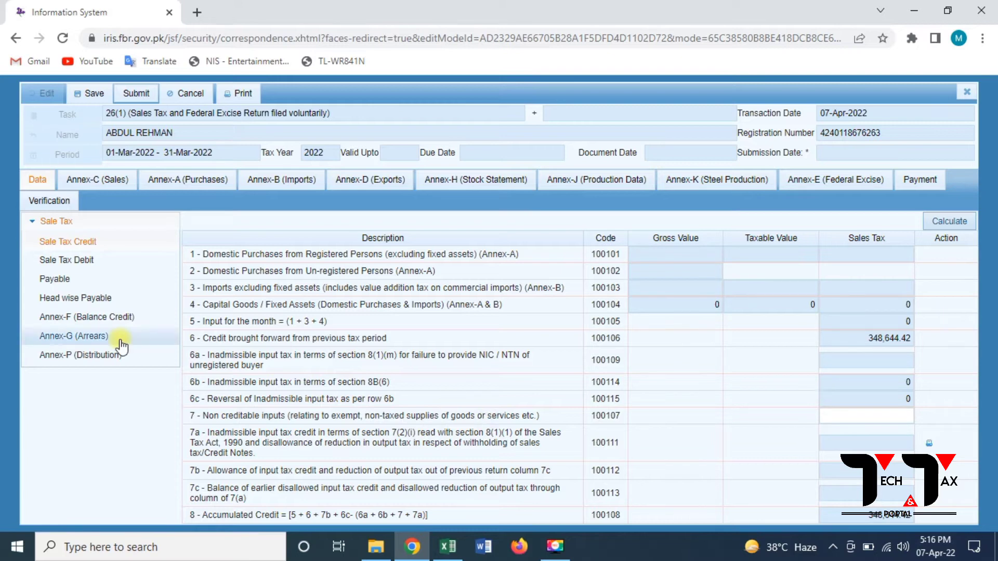
Step: Load the sales invoices into Annex-C (Sales), select all of them, and load the invoices again
click(84, 179)
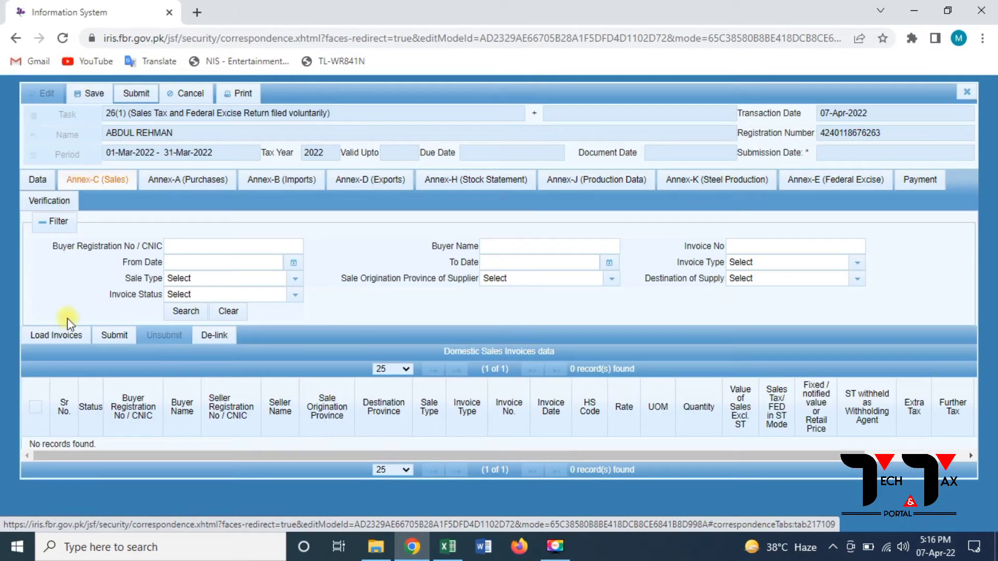
click(57, 340)
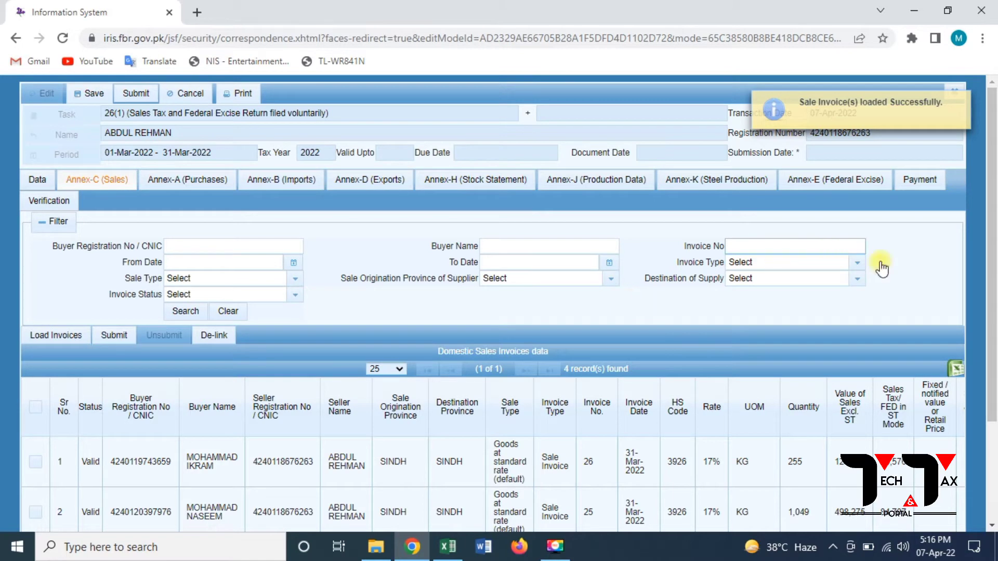
click(994, 461)
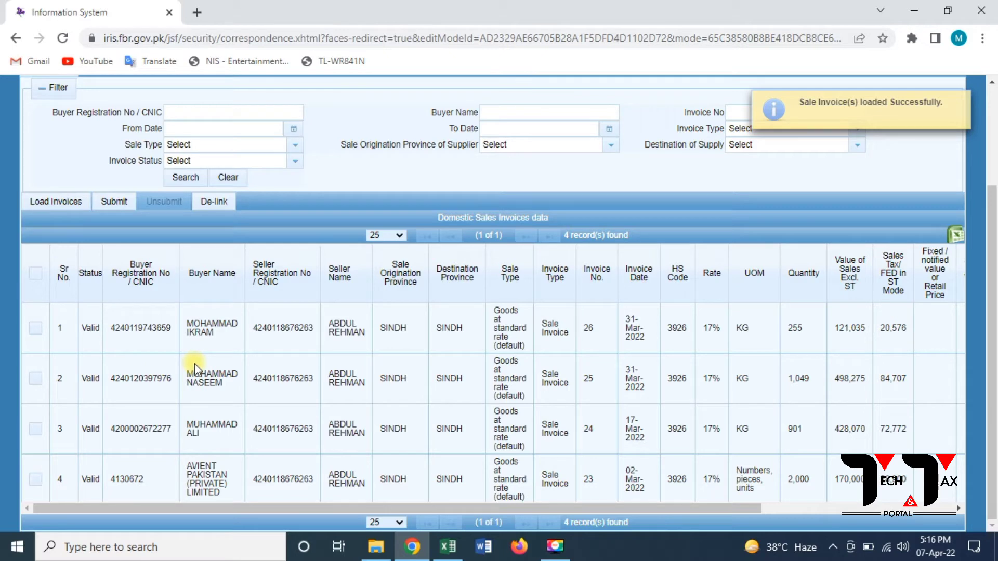
click(35, 273)
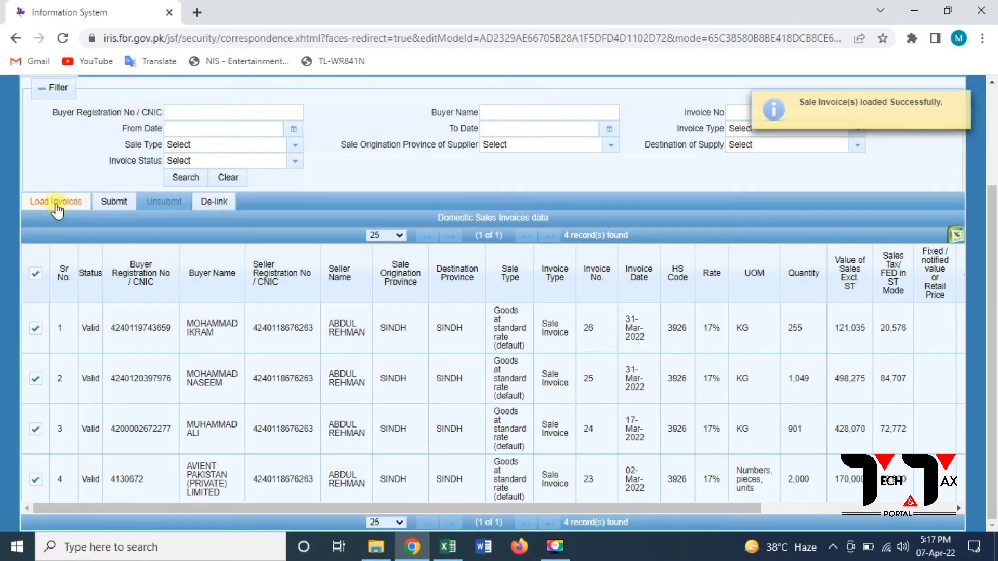
click(55, 204)
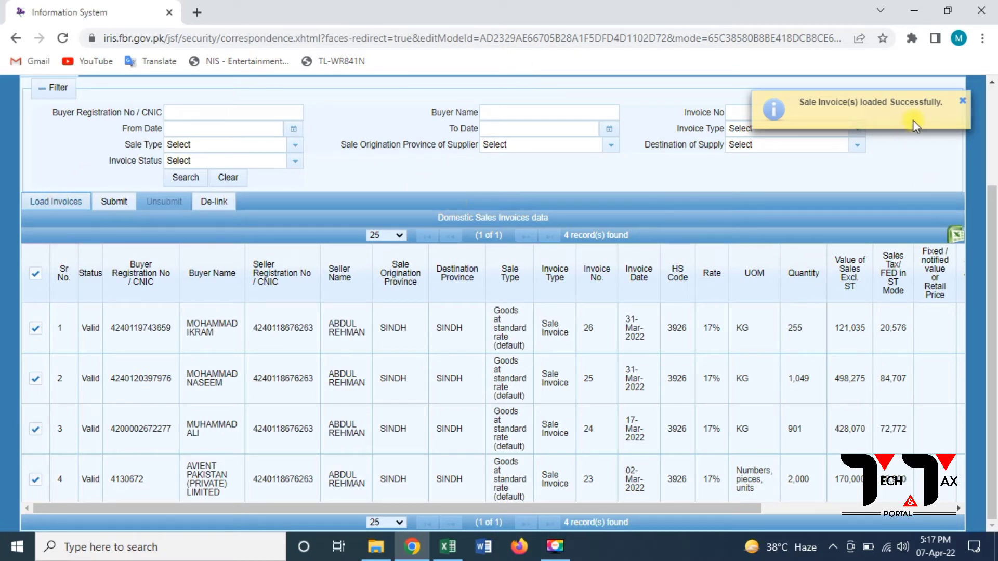
click(963, 102)
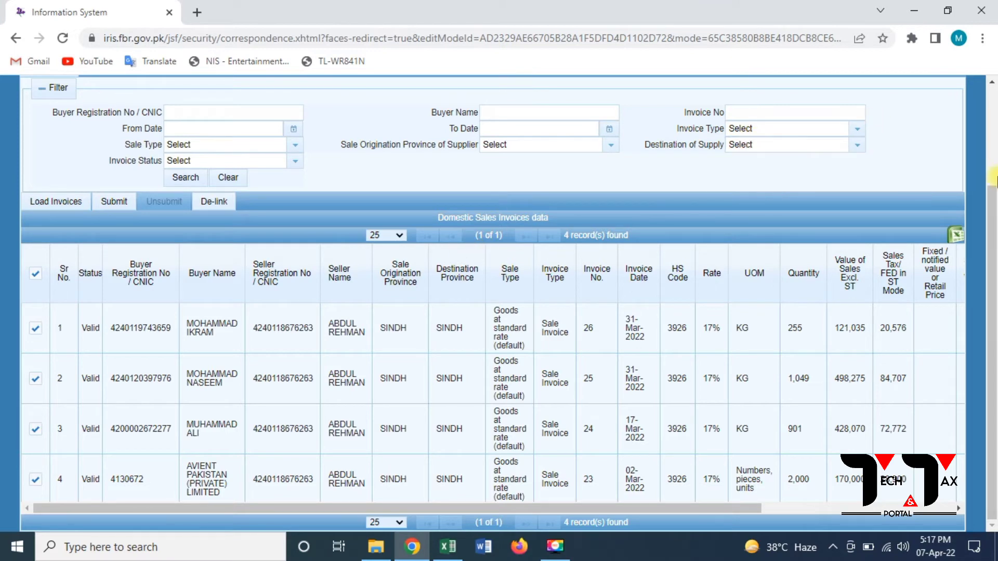
click(992, 82)
click(992, 83)
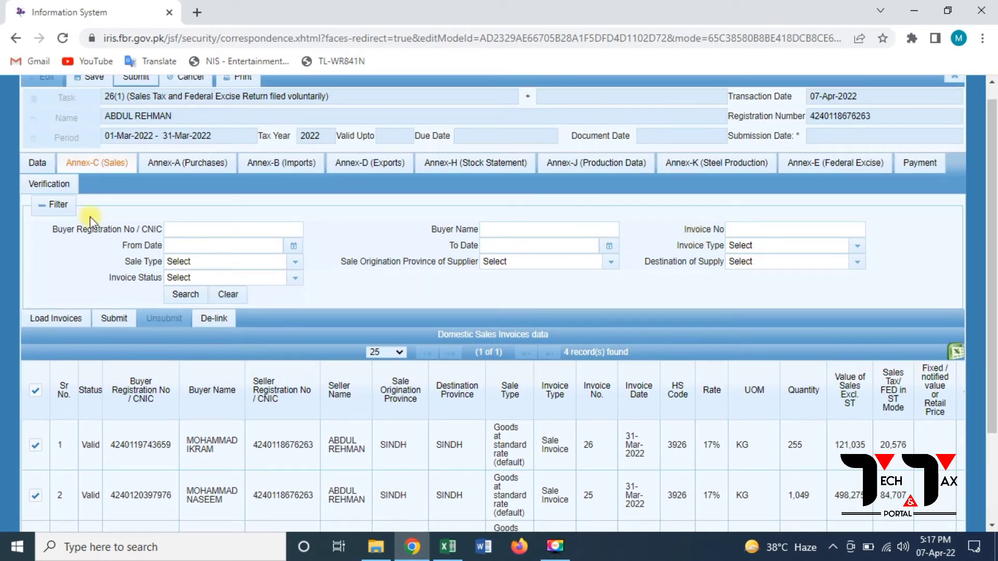
Step: Calculate the Sale Tax Debit and Payable sections in the return's data
click(37, 162)
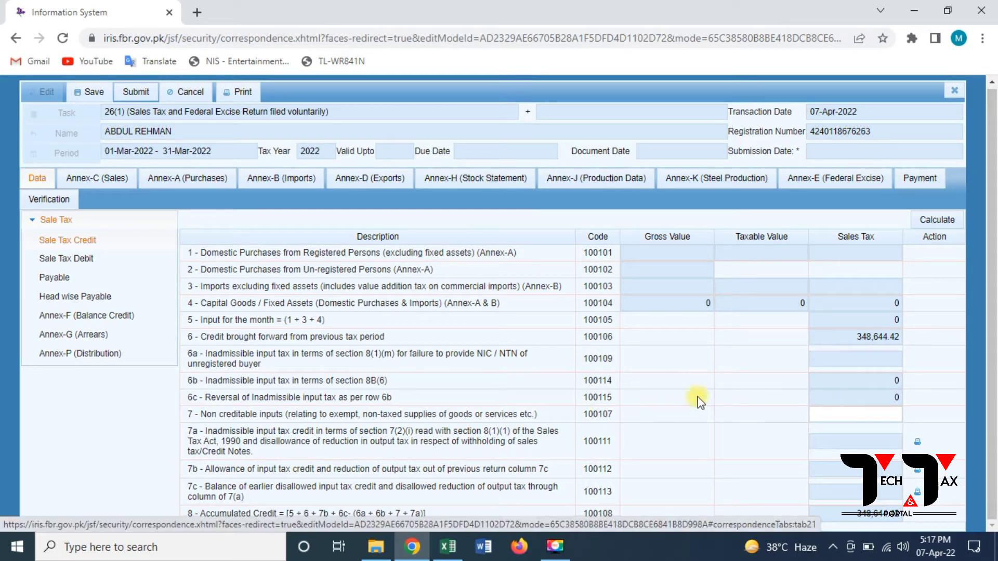
click(888, 366)
click(64, 258)
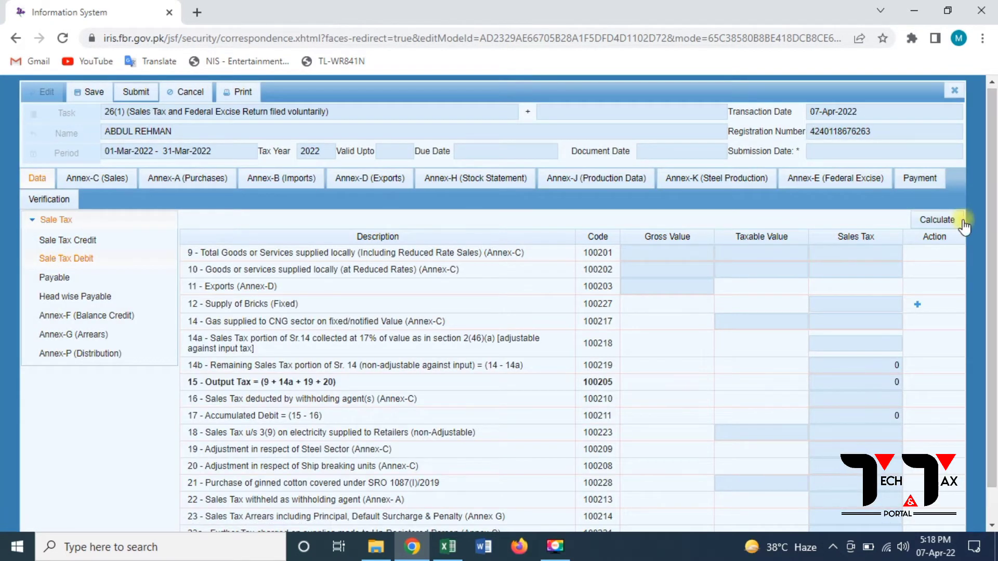
click(937, 220)
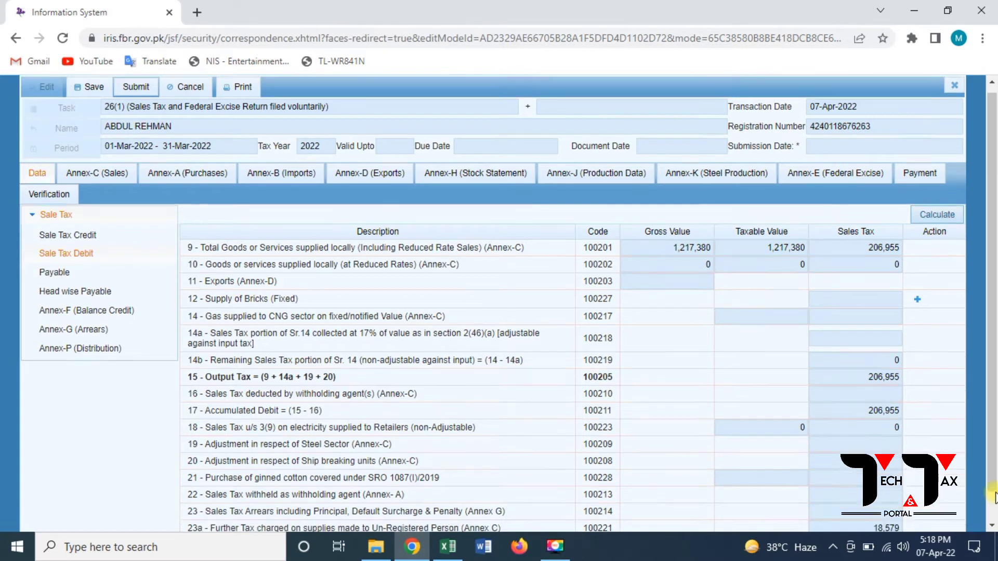
scroll(994, 499, down, 1)
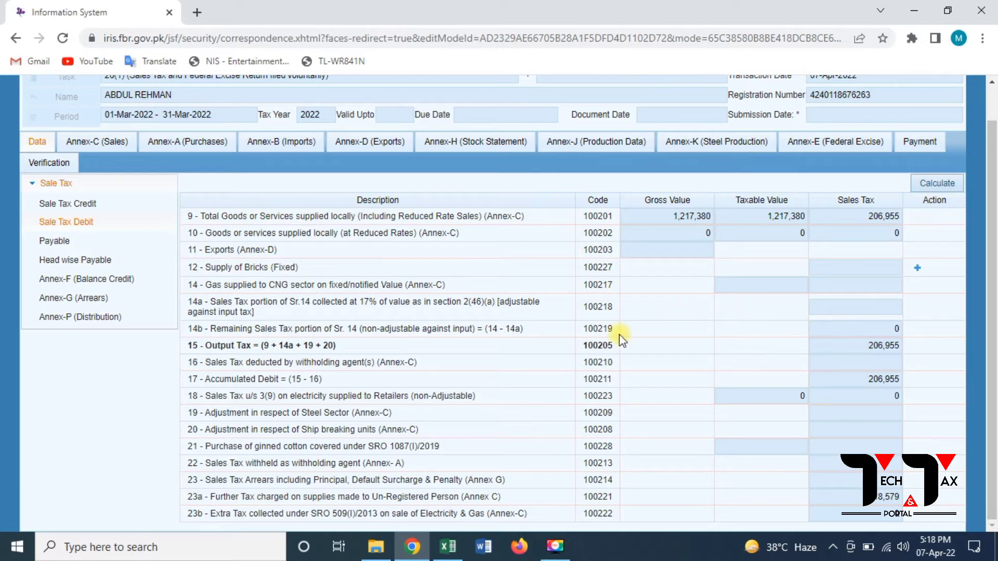
click(48, 241)
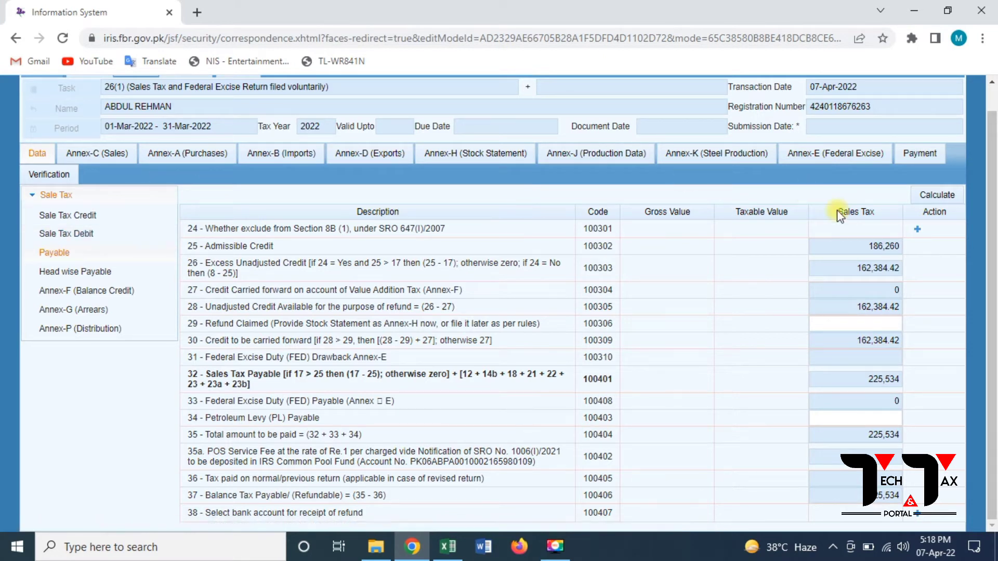
click(944, 198)
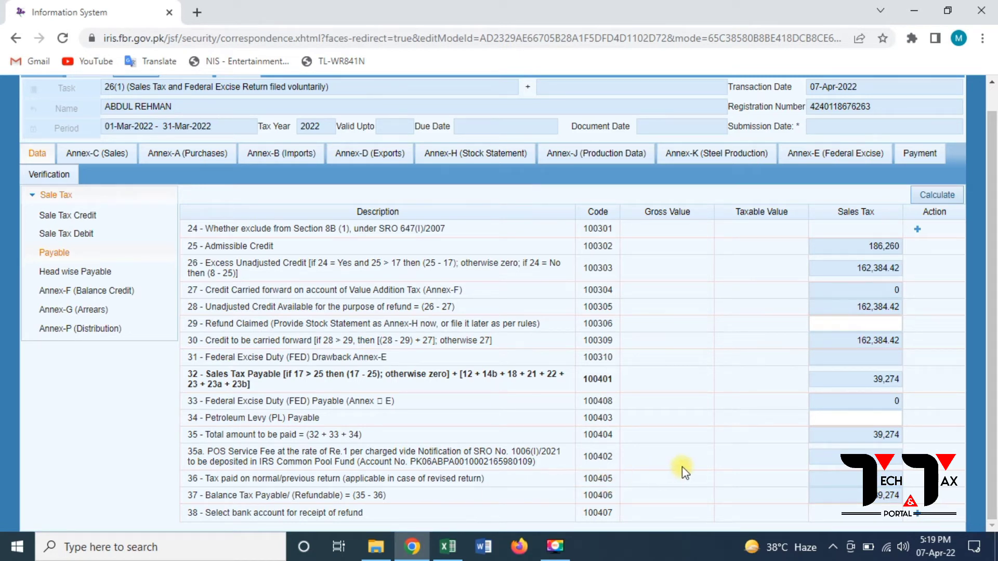
Step: Calculate the Head wise Payable section and Annex-F (Balance Credit)
click(54, 273)
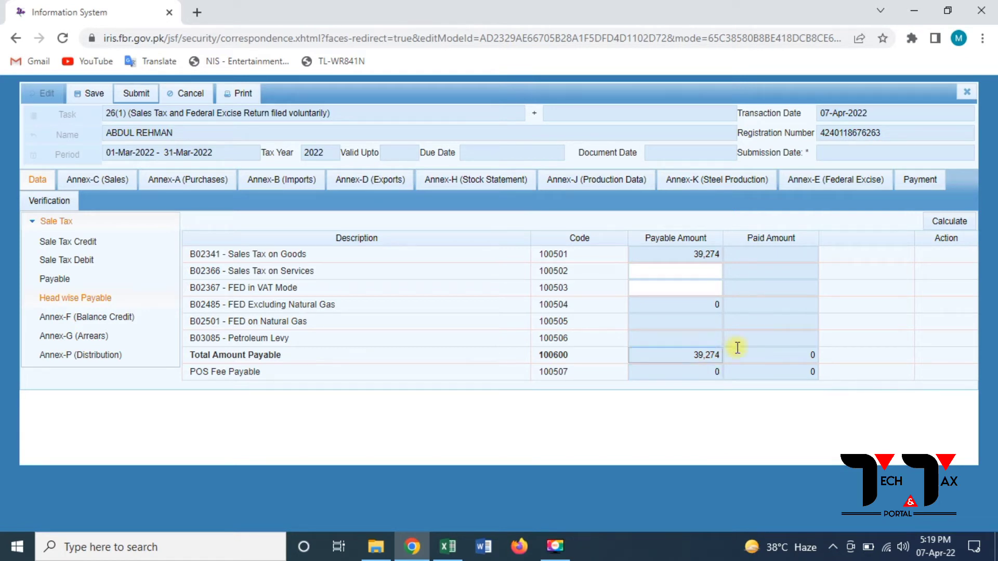
click(941, 221)
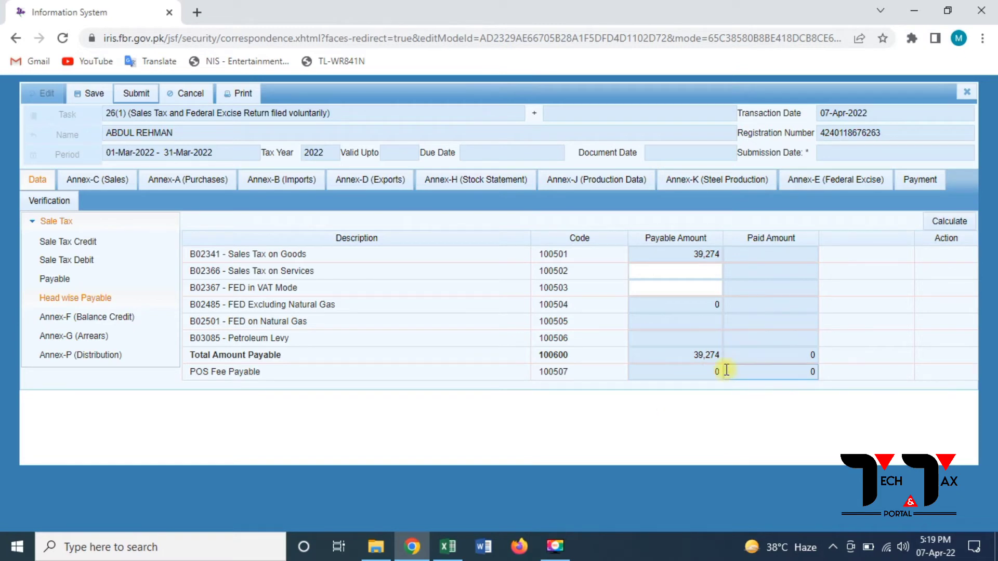
click(943, 222)
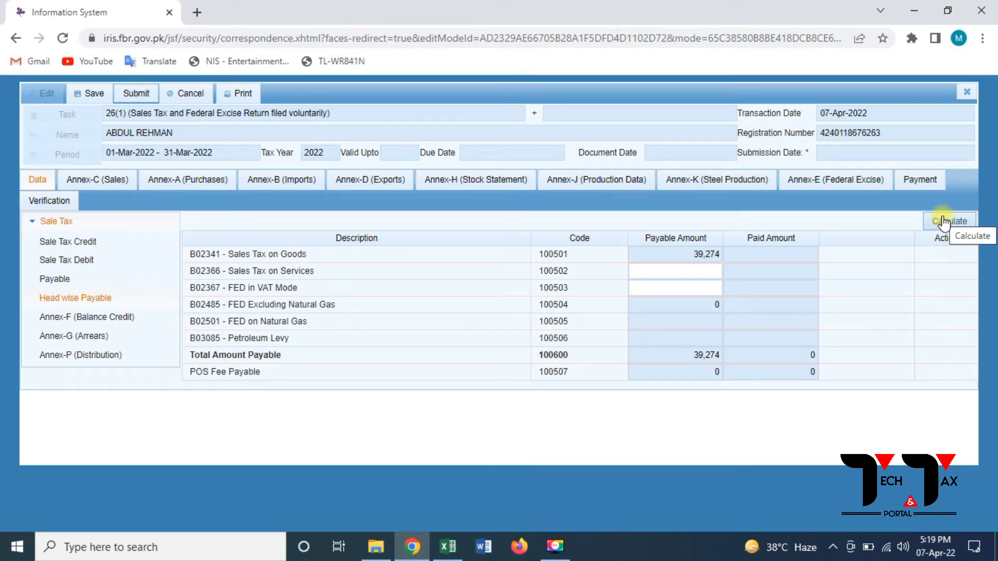
click(84, 321)
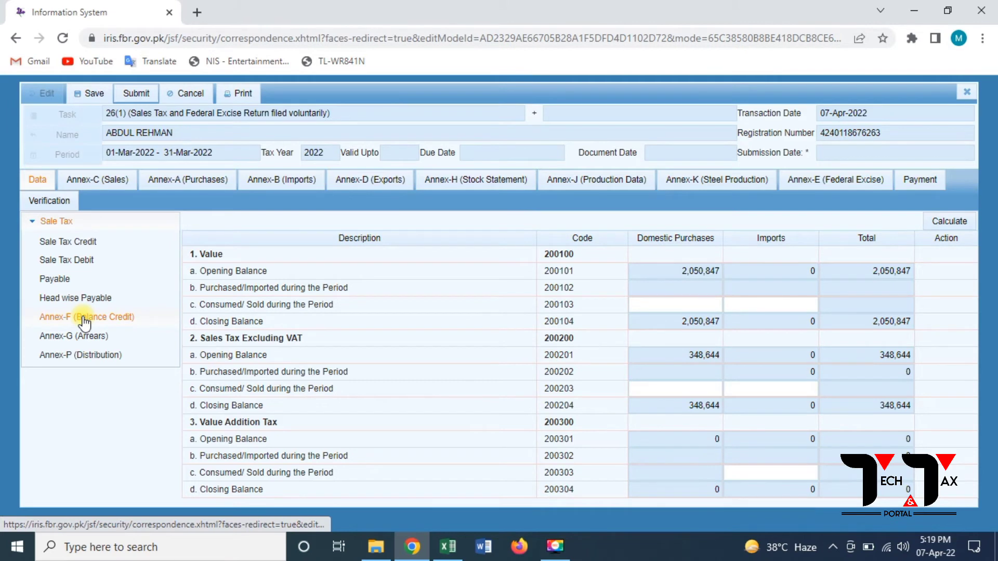
click(950, 223)
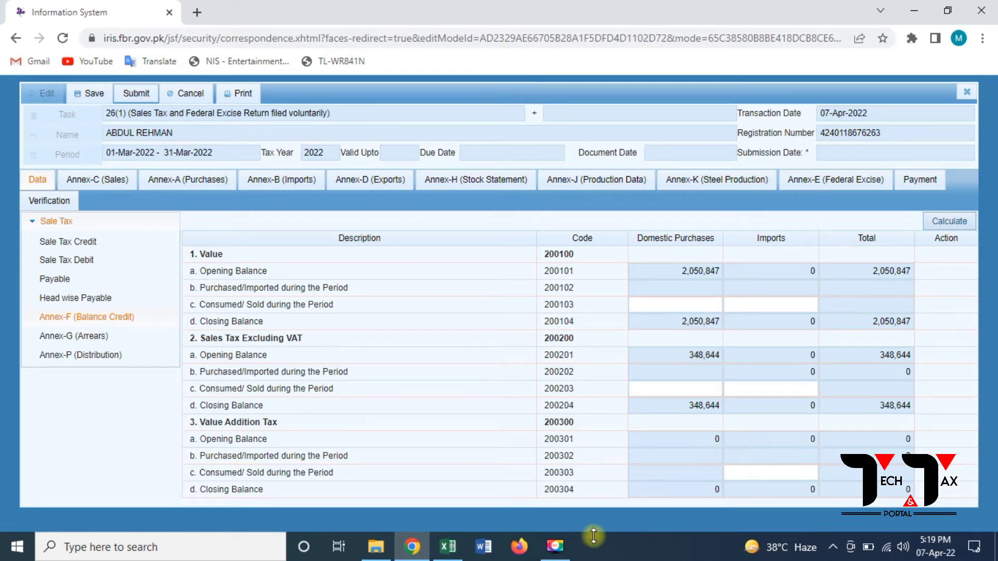
Step: Switch to the taxpayer's summary workbook in Excel and check the current and previous month carried-forward cells J16 and J17 on SUMMARY STR Mar-22
click(375, 546)
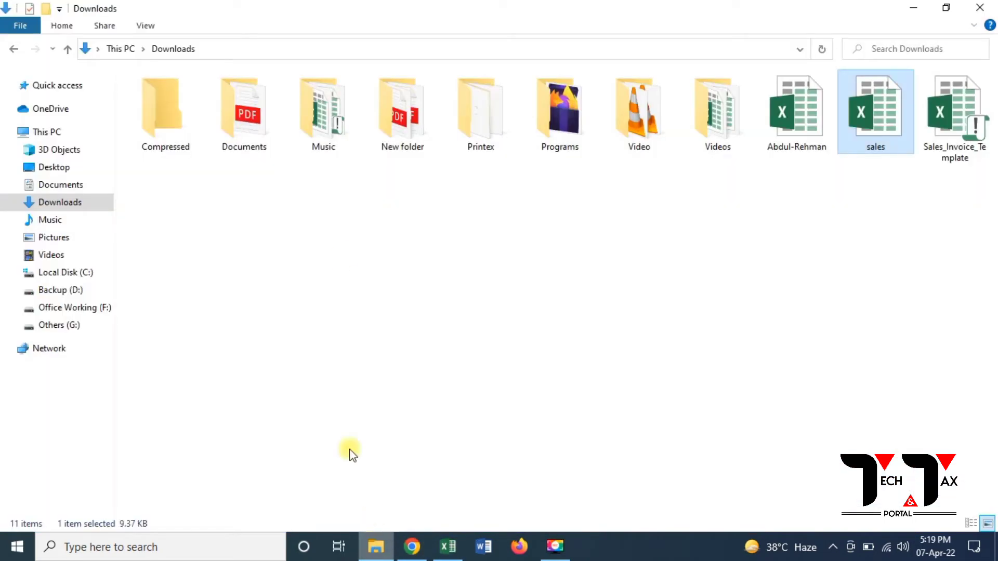
click(803, 134)
key(alt+Tab)
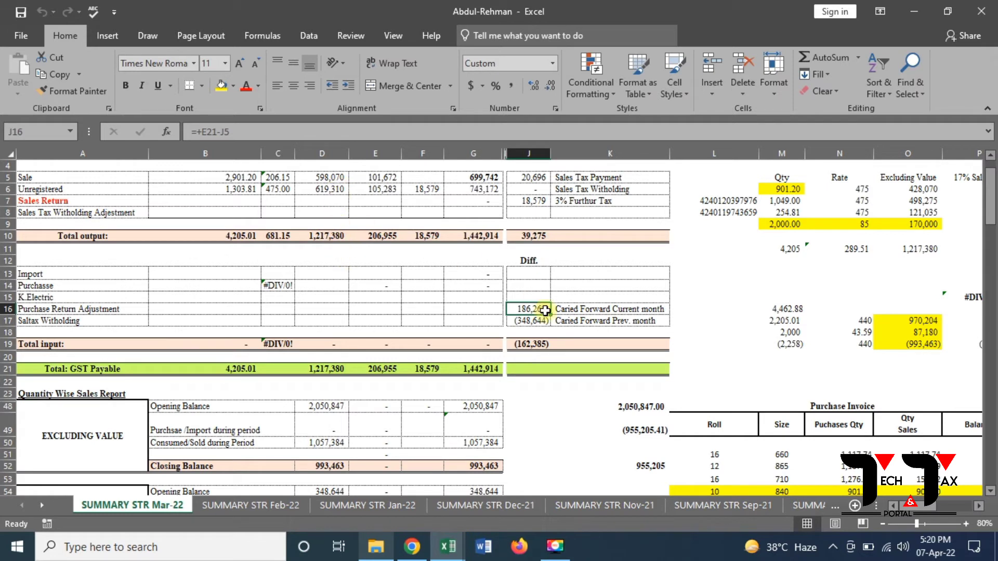
click(531, 324)
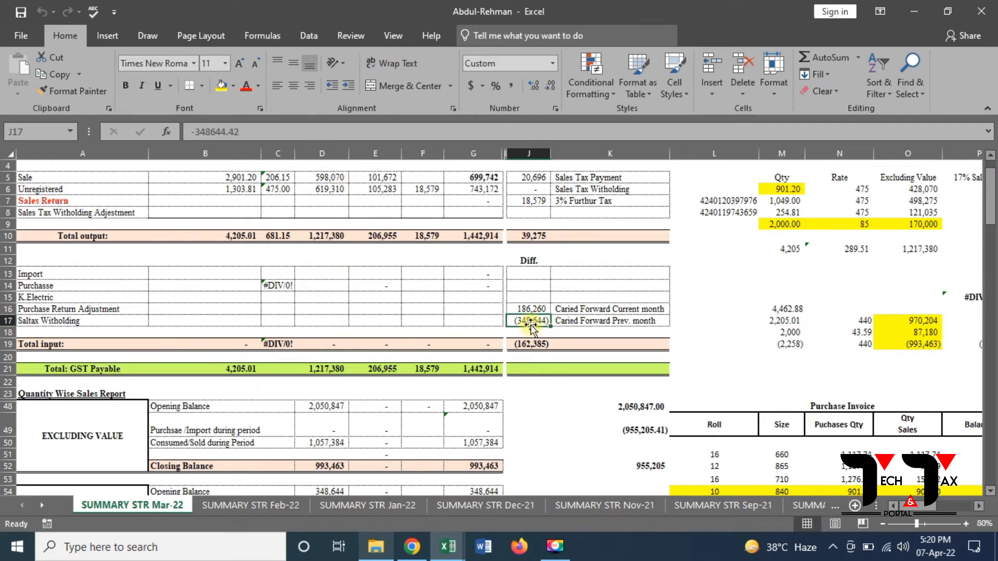
click(535, 309)
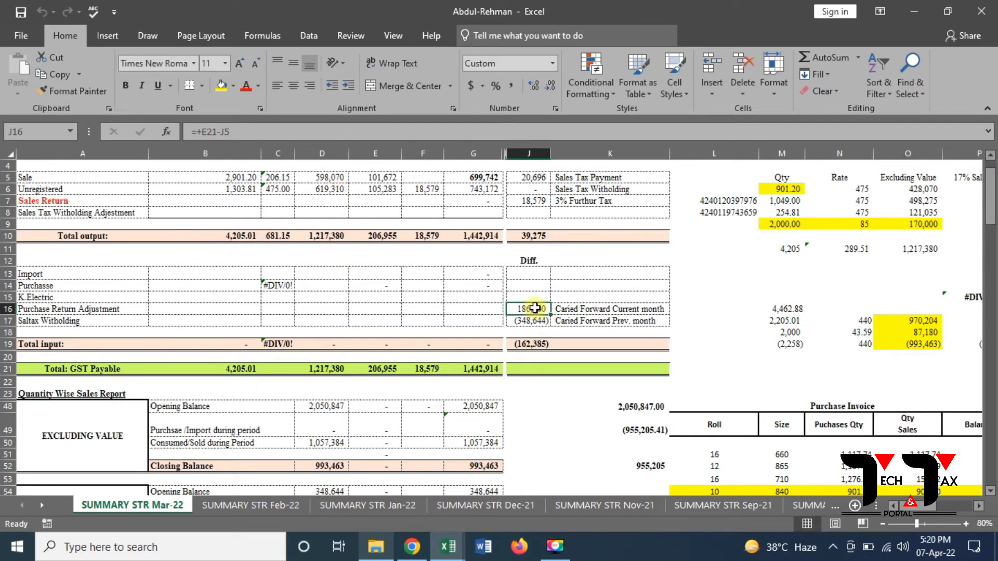
Step: Enter the formula +E10*90/100 in cell L12 to calculate 90% of the total output sales tax
click(677, 259)
text(+)
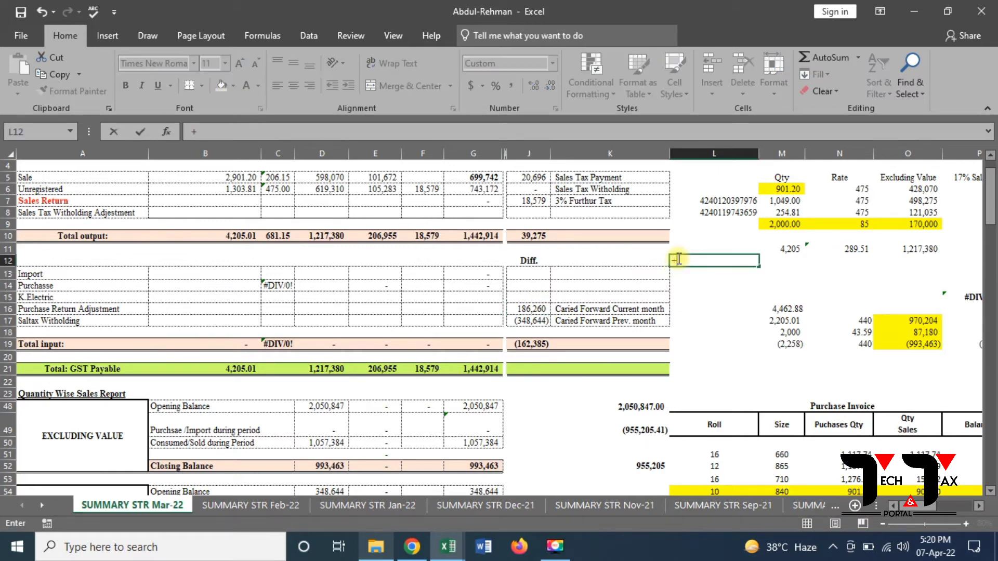
key(Left)
key(Left)
key(Left)
key(Left)
key(Left)
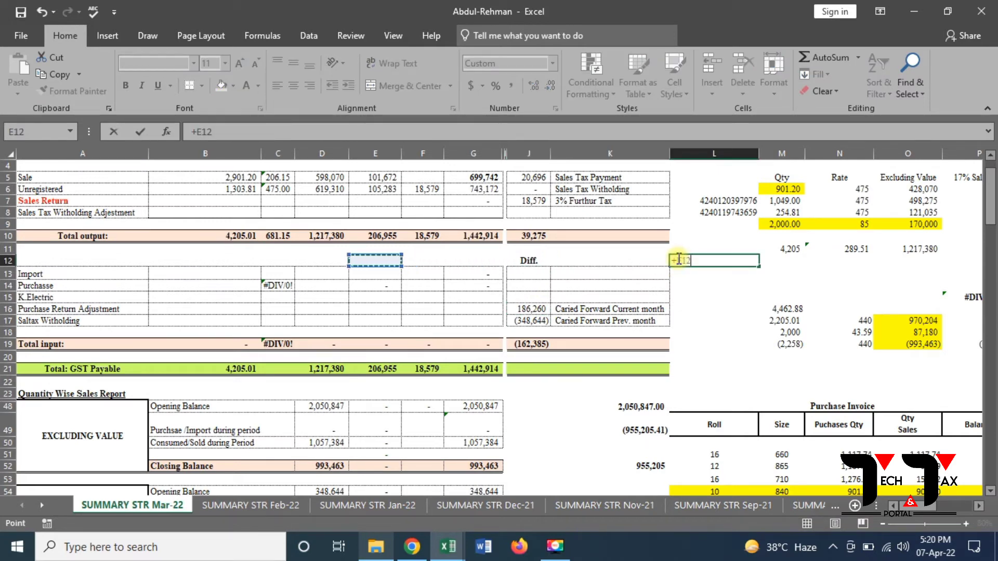
key(Up)
key(Up)
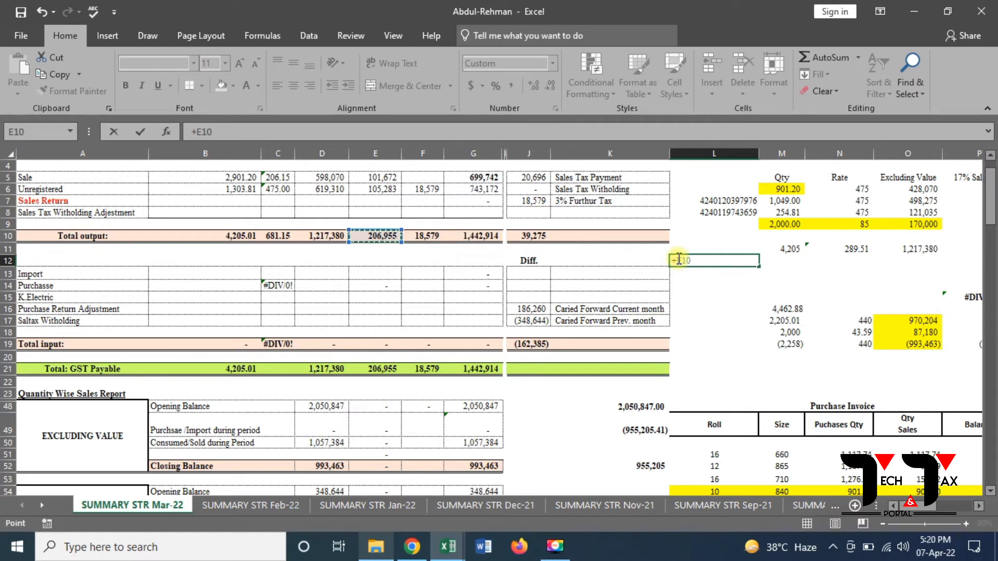
text(*90/100)
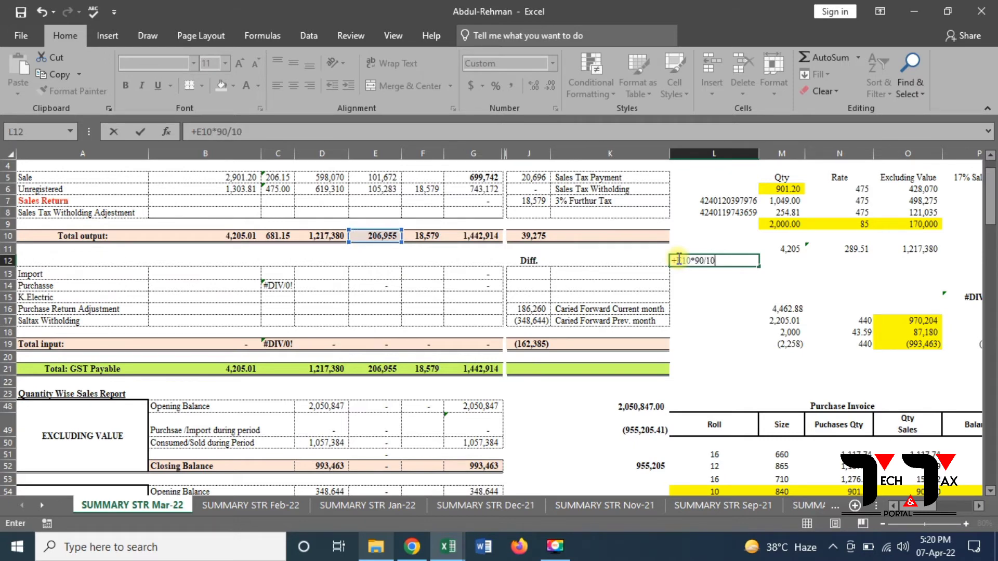
key(Return)
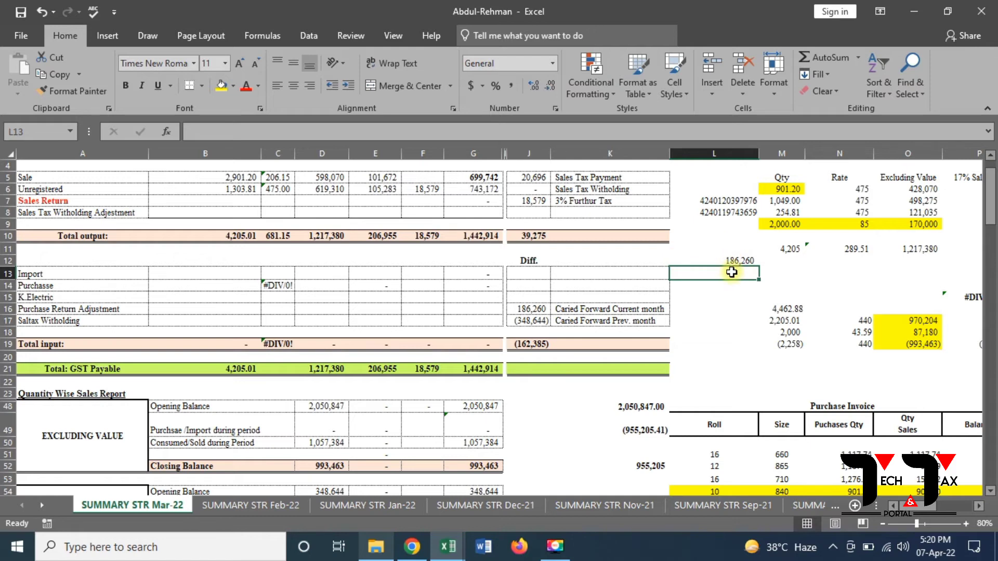
Step: Switch to the return in Chrome and compare the Payable section's admissible credit with the 90% figure in the workbook
click(427, 551)
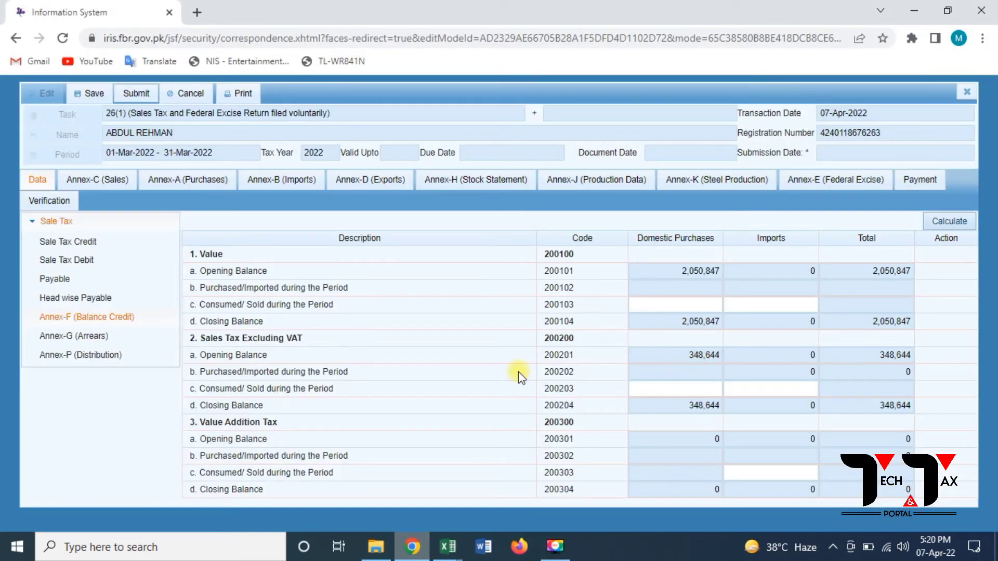
click(52, 280)
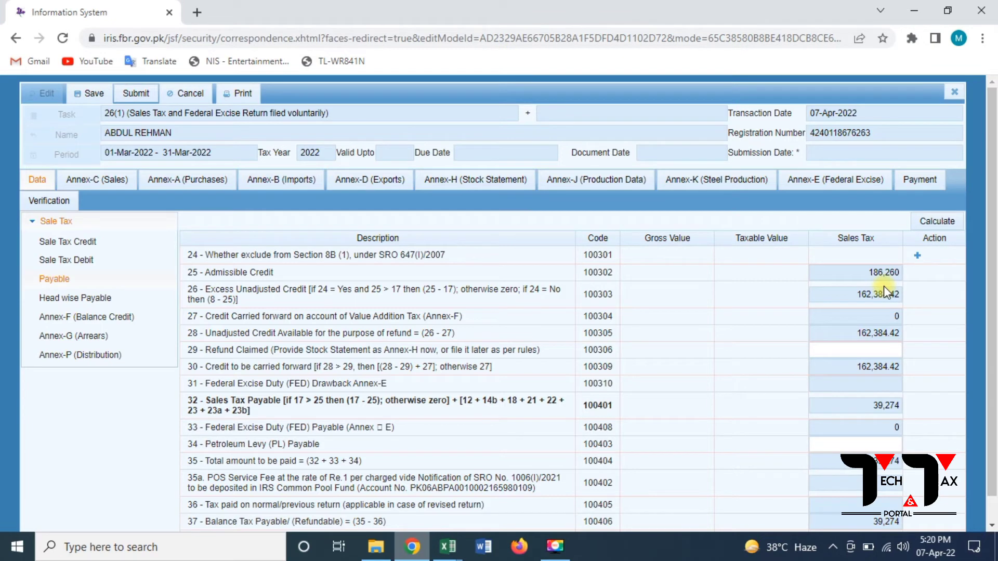
key(alt+Tab)
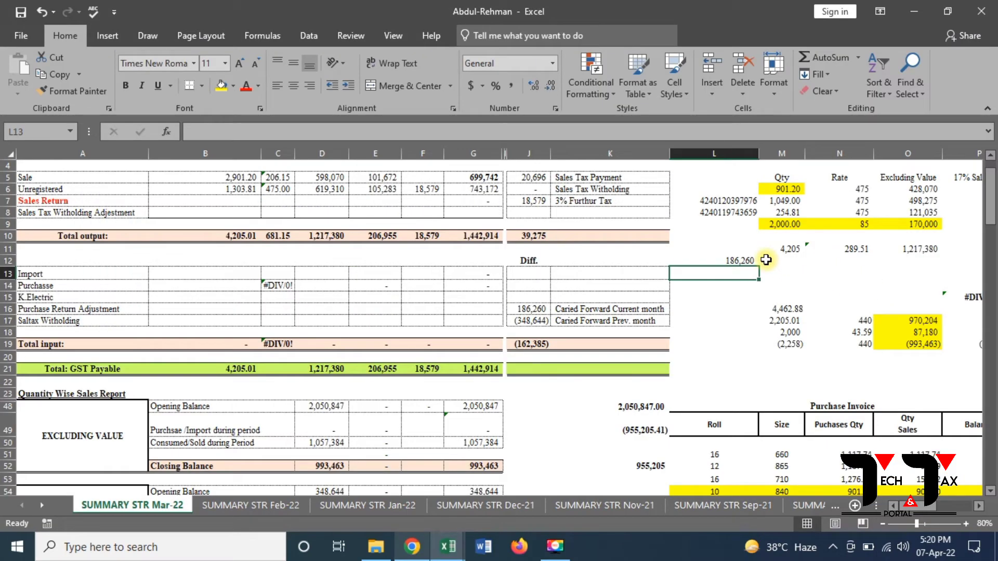
drag(766, 260, 574, 323)
Step: Examine the formulas behind the current month carried-forward cell J16, the further tax cell J7 and the sales tax payment cell J5
click(574, 323)
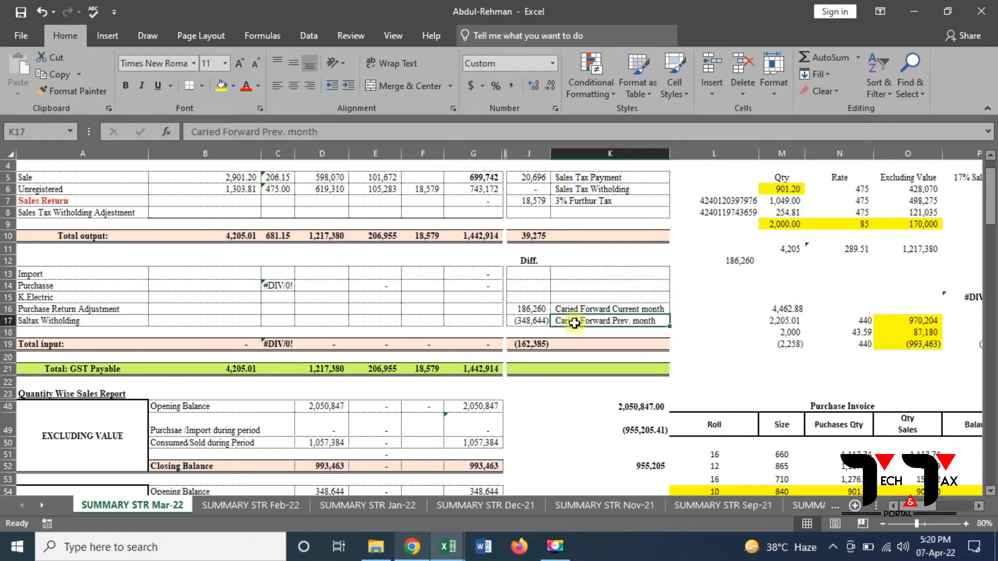
click(521, 298)
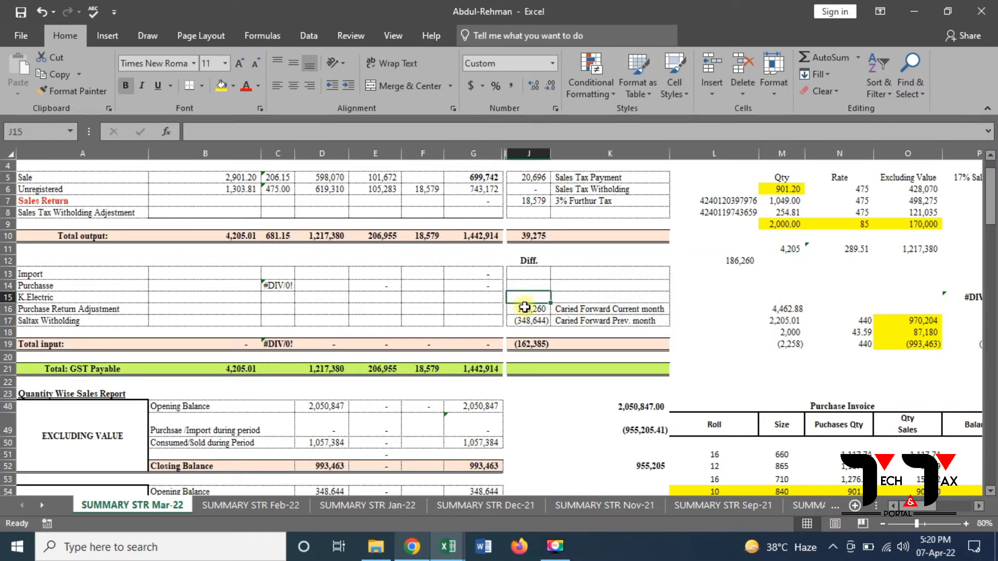
click(526, 308)
double_click(526, 308)
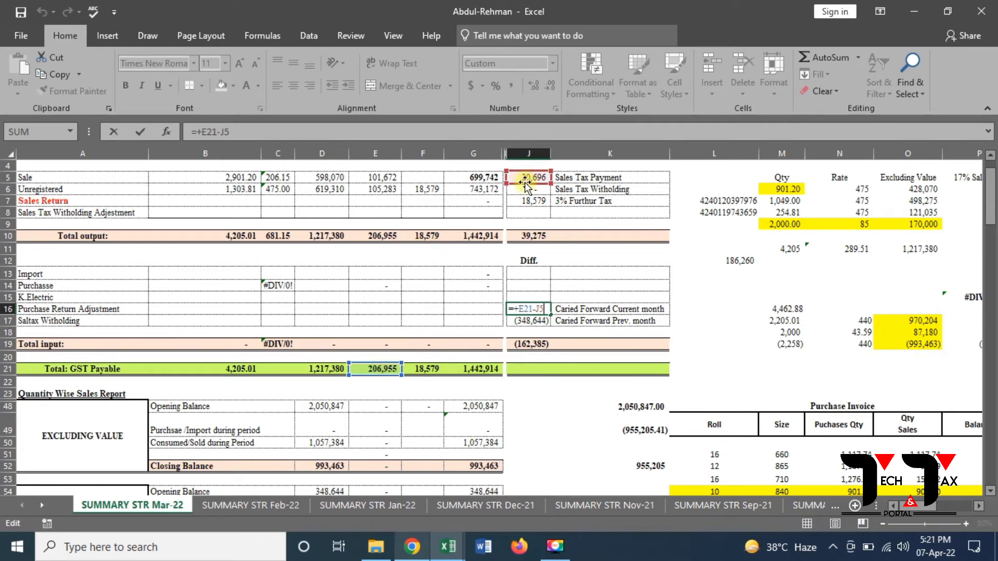
click(535, 201)
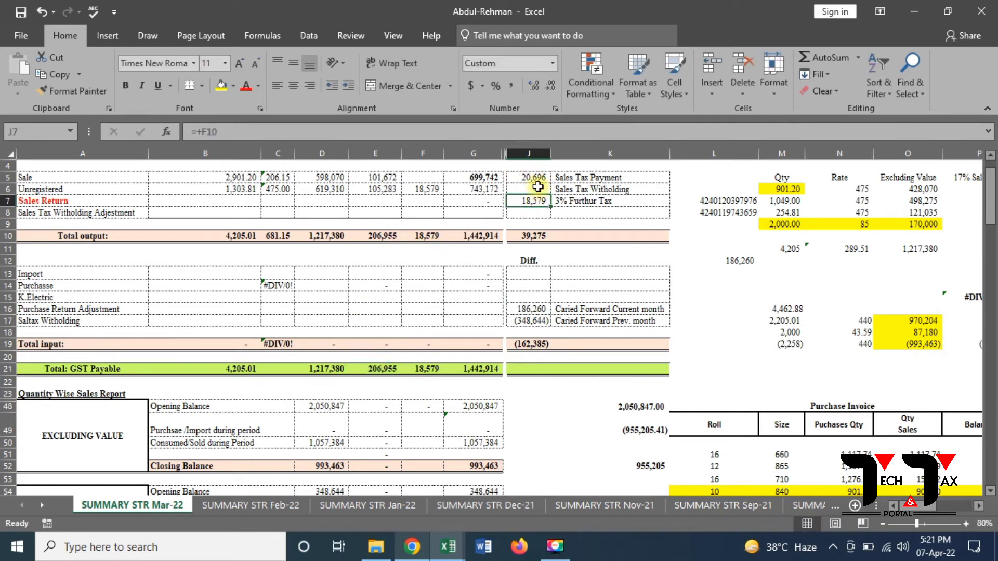
click(537, 183)
double_click(536, 183)
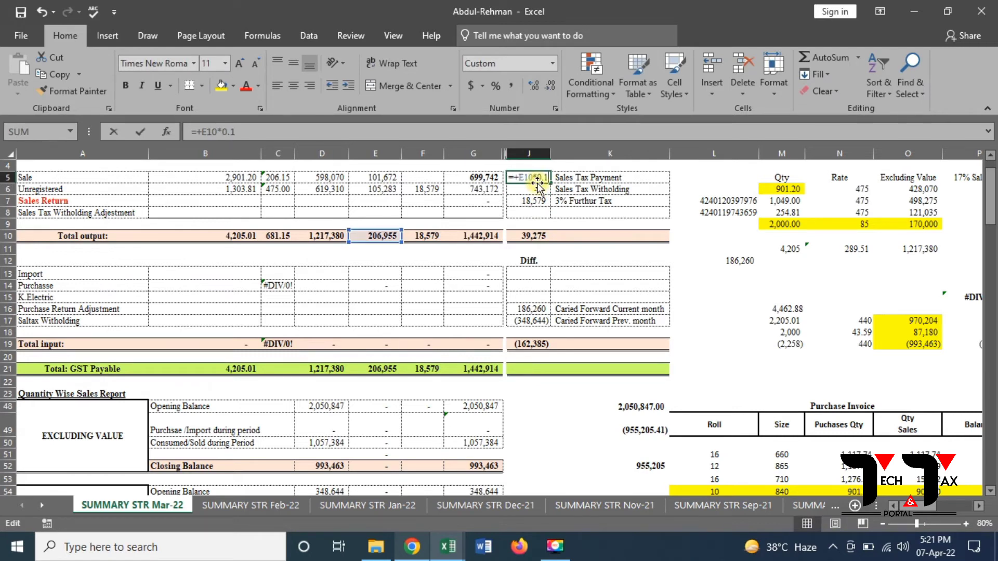
Step: Recheck the carried-forward formula in J16 and review the carried-forward difference in J19
click(574, 321)
click(535, 309)
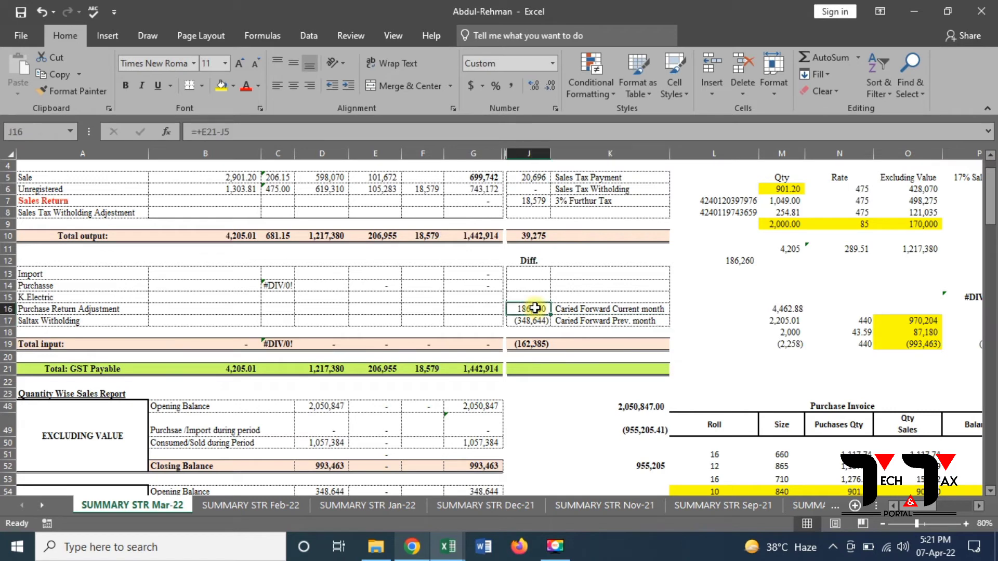
double_click(535, 309)
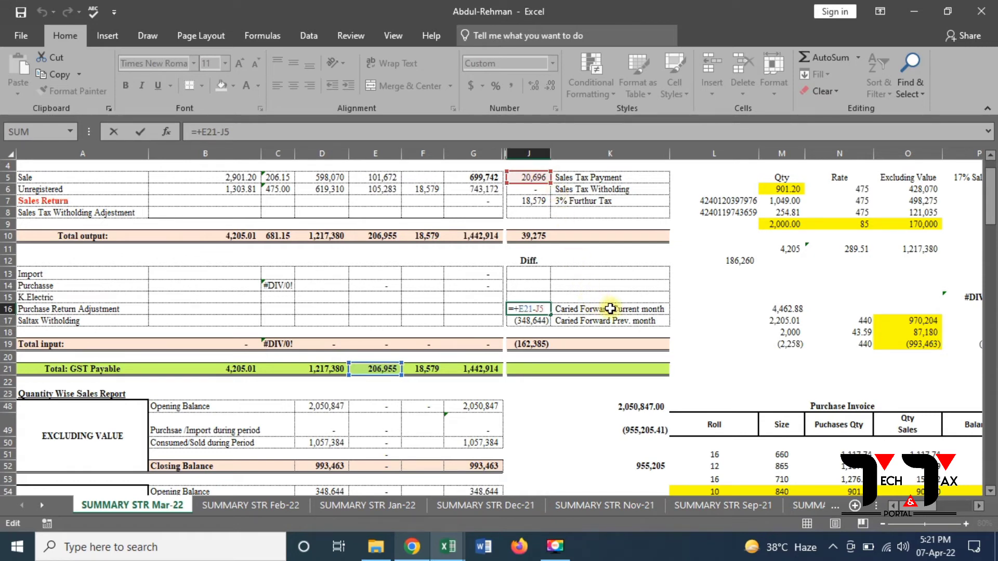
click(679, 307)
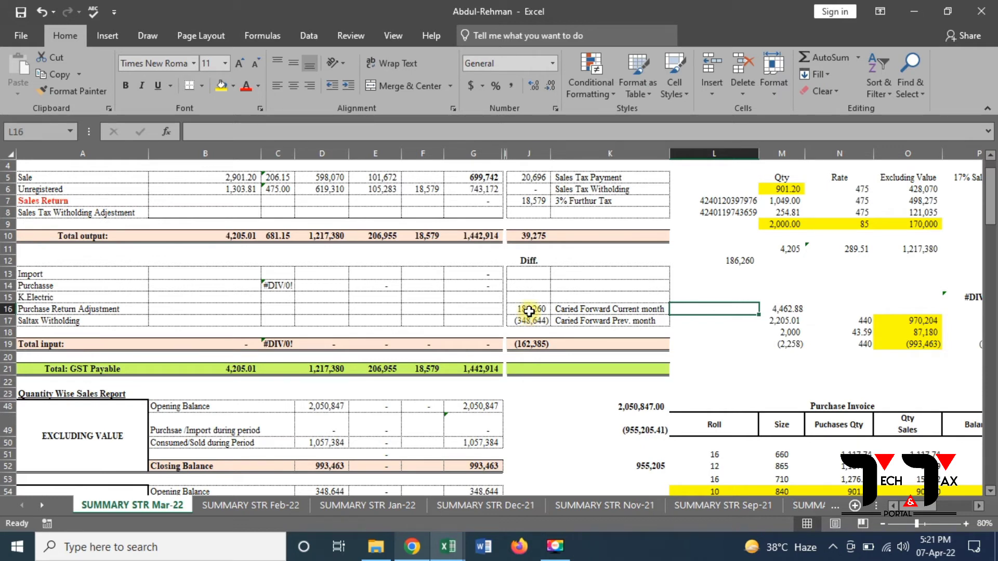
click(531, 347)
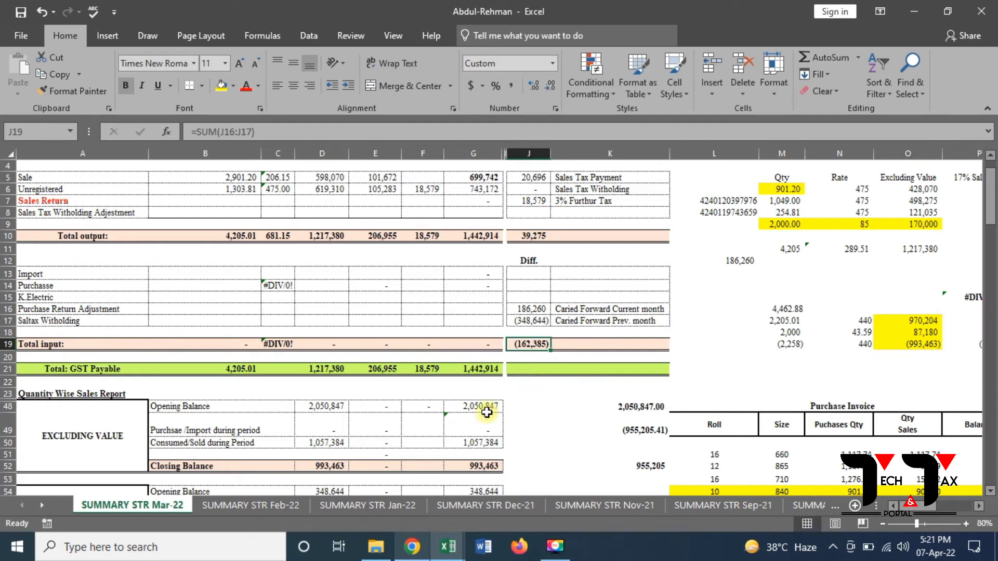
Step: Switch between the return and the workbook to compare the credit carried forward in the Payable section with J19
click(413, 547)
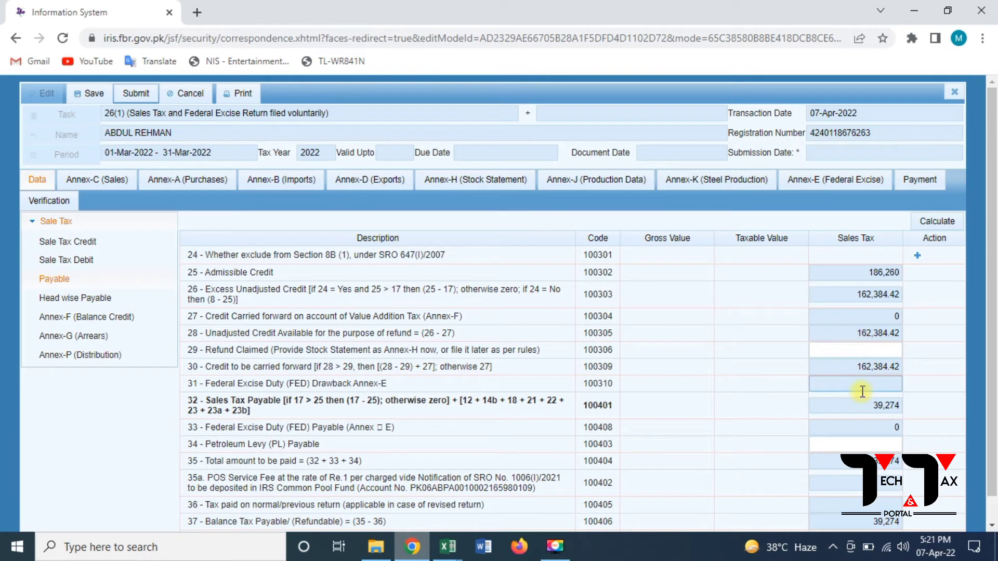
key(alt+Tab)
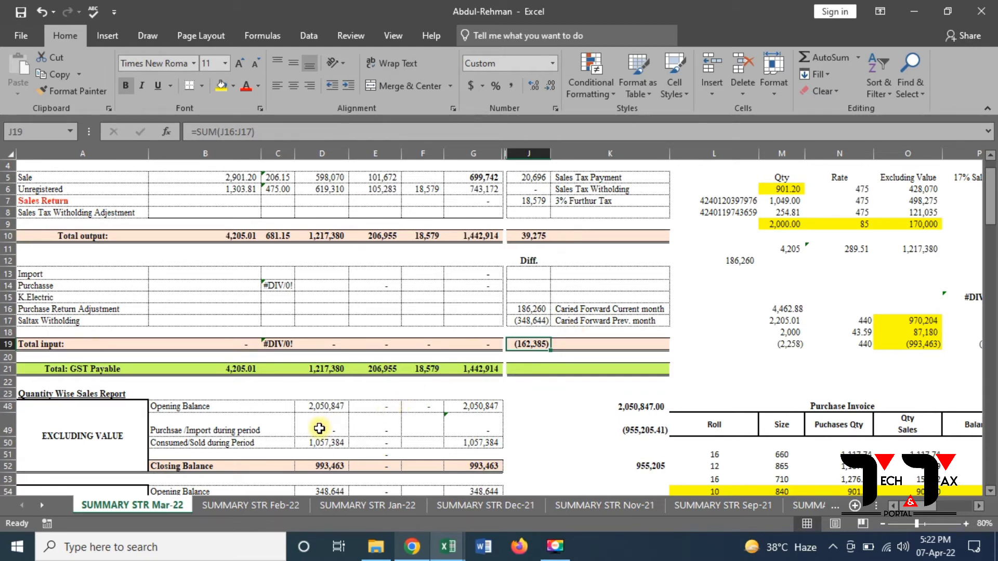
key(alt+Tab)
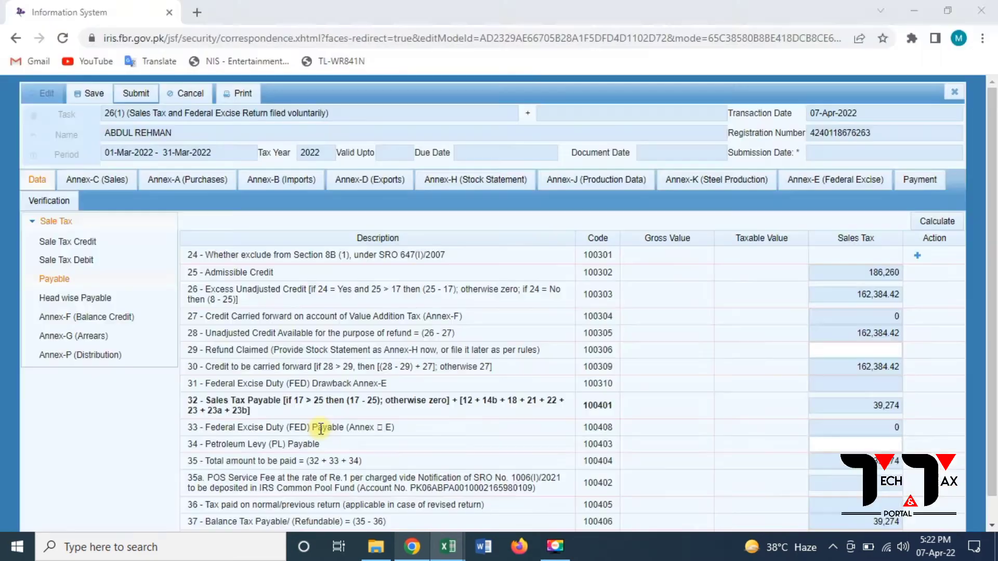
Step: Open Annex-F (Balance Credit), select the Domestic Purchases consumed/sold value field, and return to the workbook's summary sheet
click(48, 315)
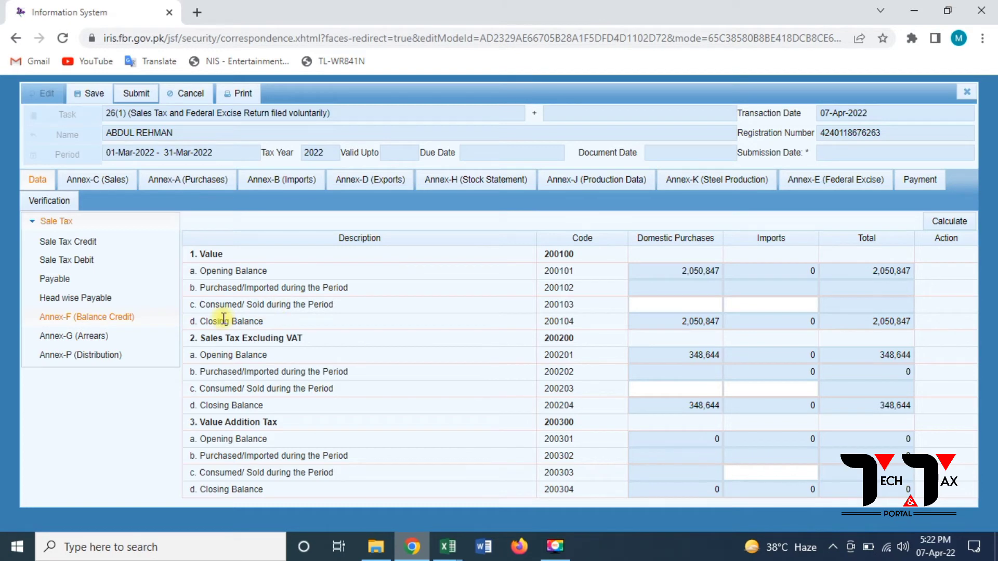
click(676, 319)
key(alt+Tab)
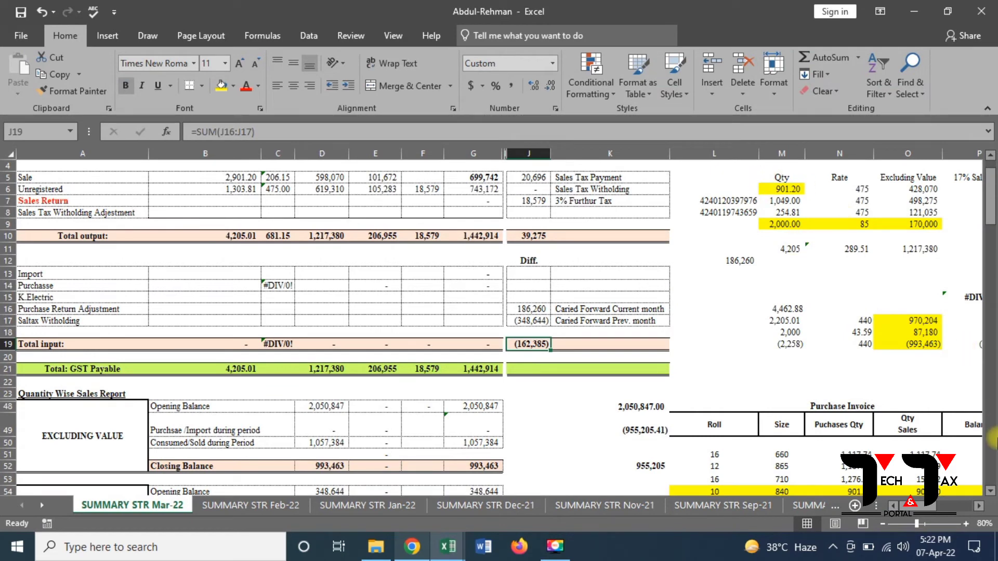
scroll(991, 488, down, 9)
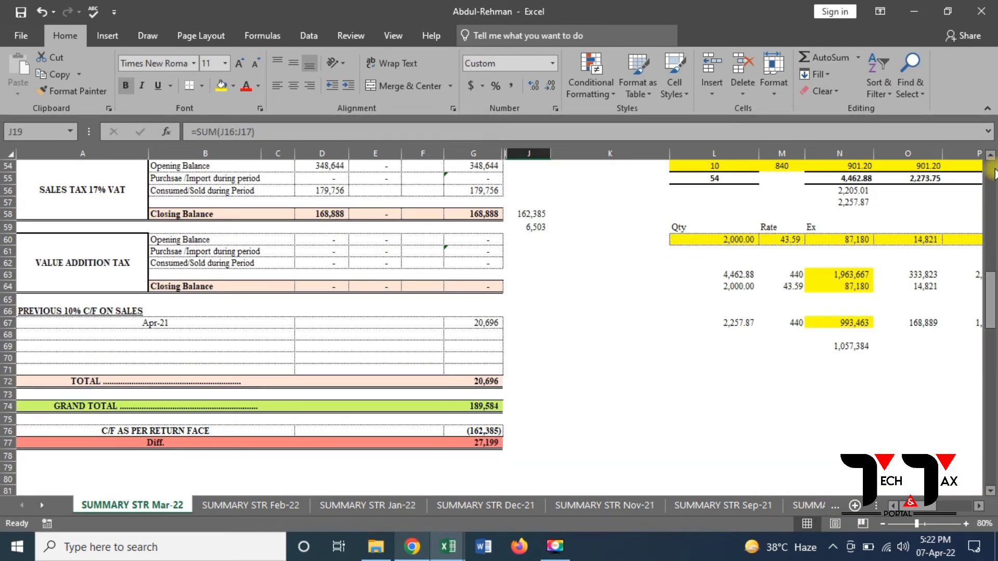
scroll(990, 177, up, 9)
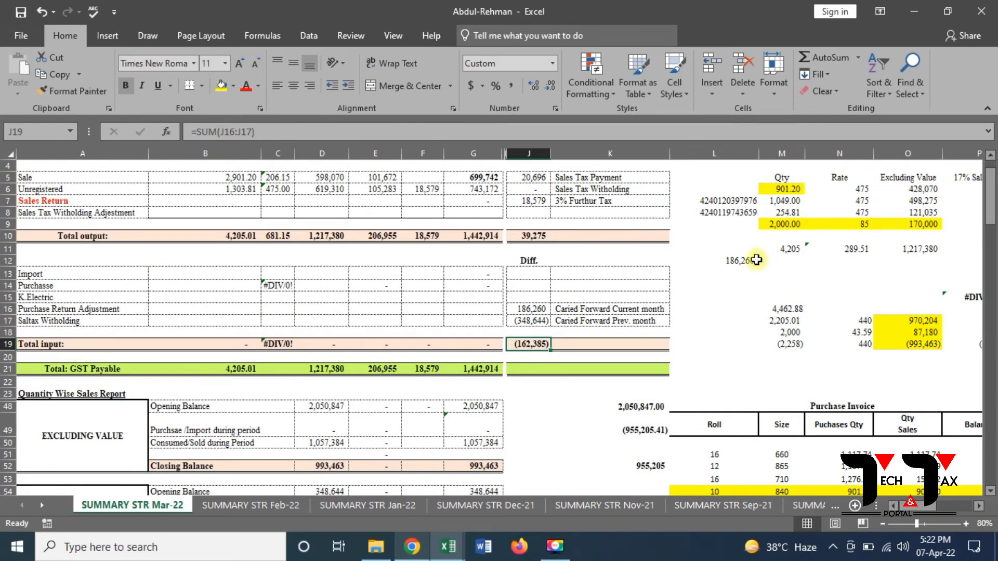
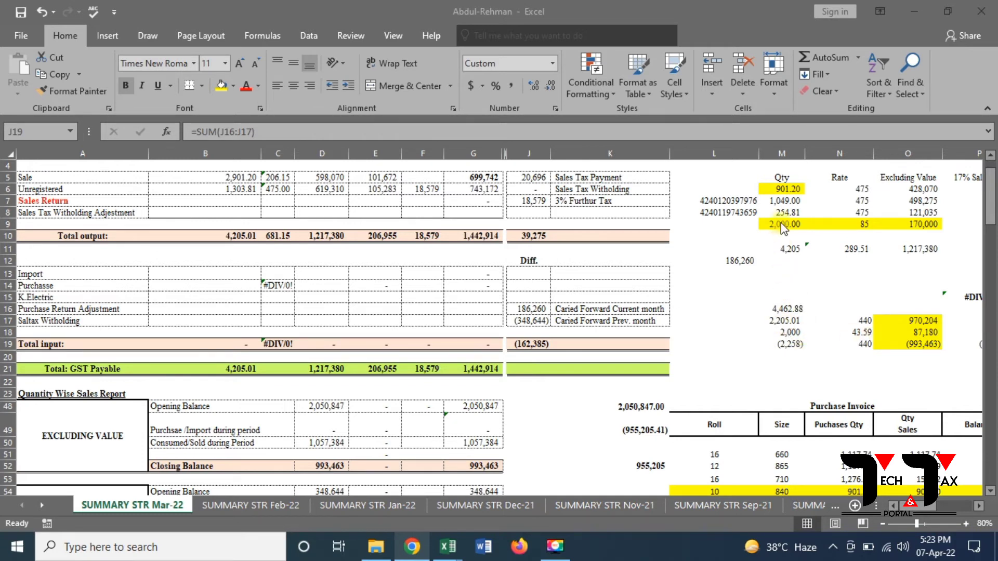
Step: Check the sold quantities in M6:M8, the purchase quantity in M16 and the sum of the excluding values in O17:O18
click(781, 188)
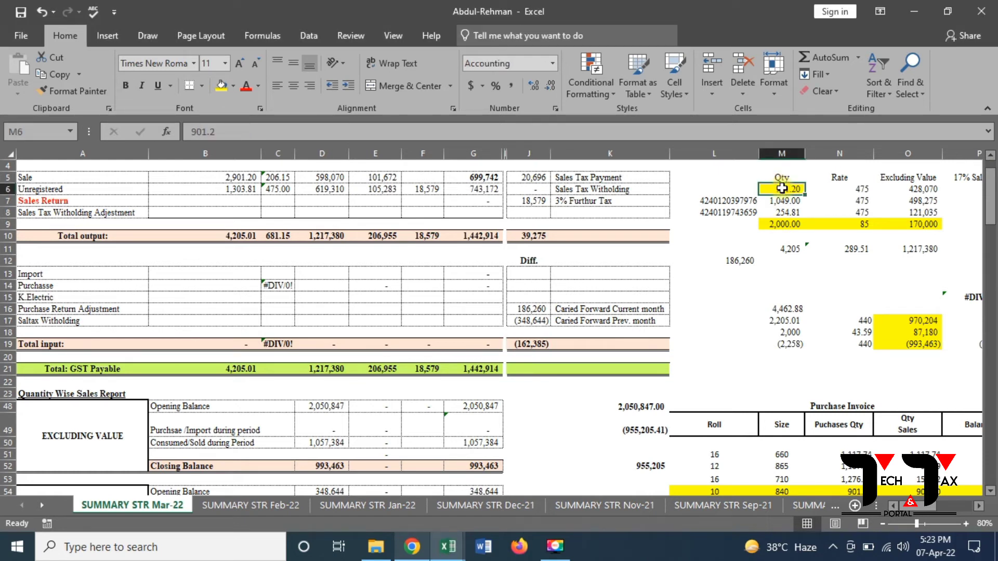
key(shift+Down)
key(shift+Down)
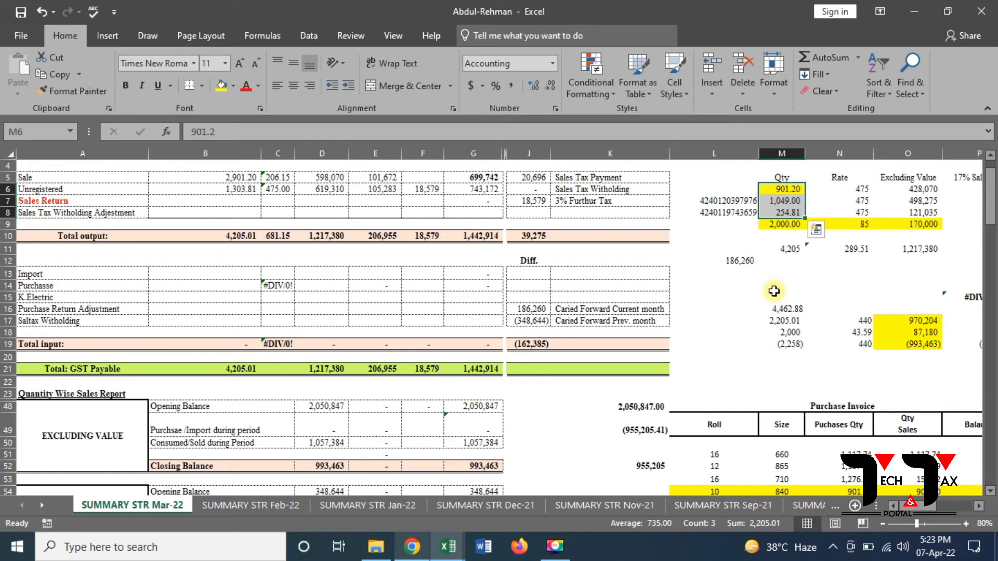
click(786, 310)
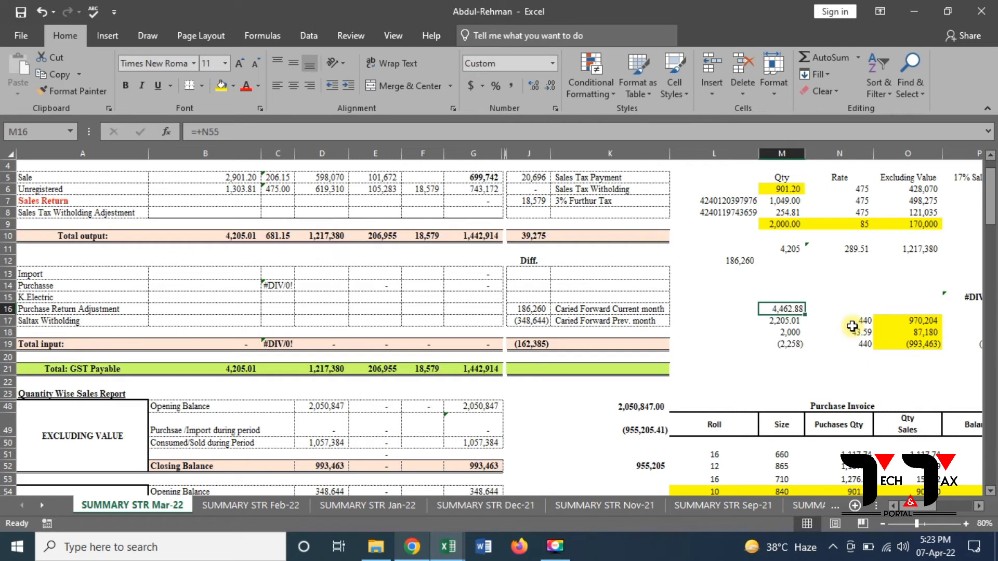
click(908, 322)
key(shift+Down)
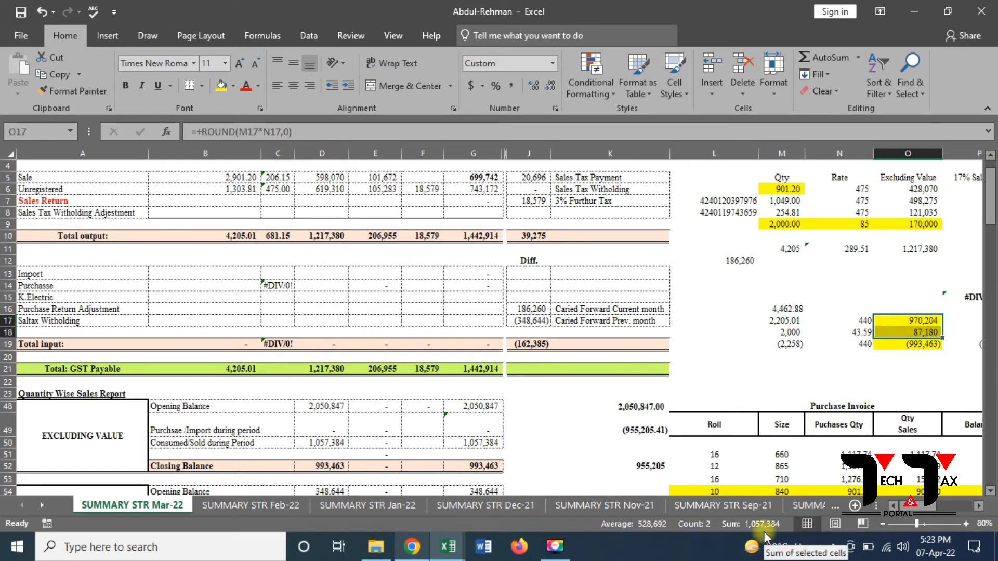
Step: Copy the consumed/sold value 1,057,384 from D50 into Annex-F's Domestic Purchases field for code 200103
click(320, 447)
key(ctrl+c)
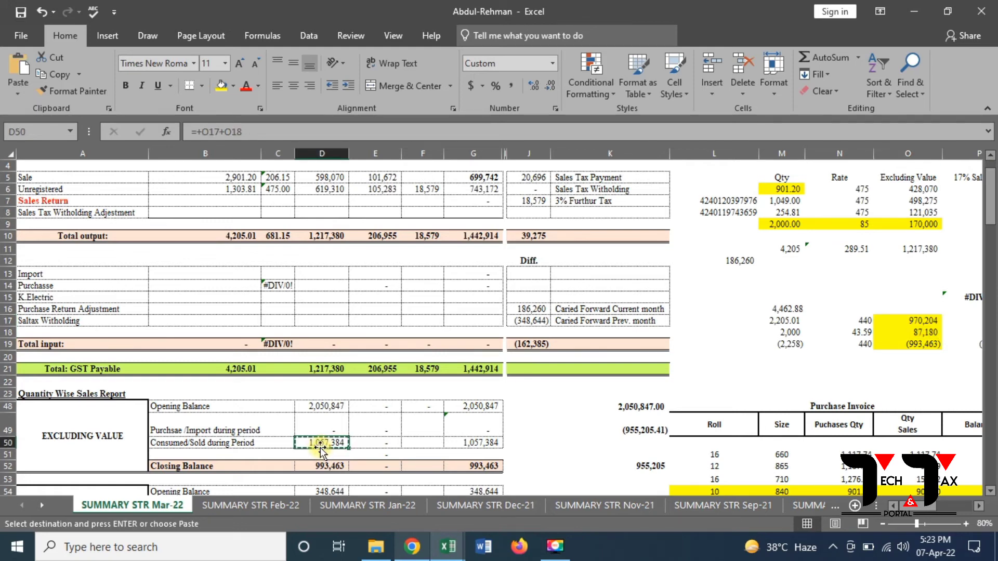
key(alt+Tab)
key(ctrl+v)
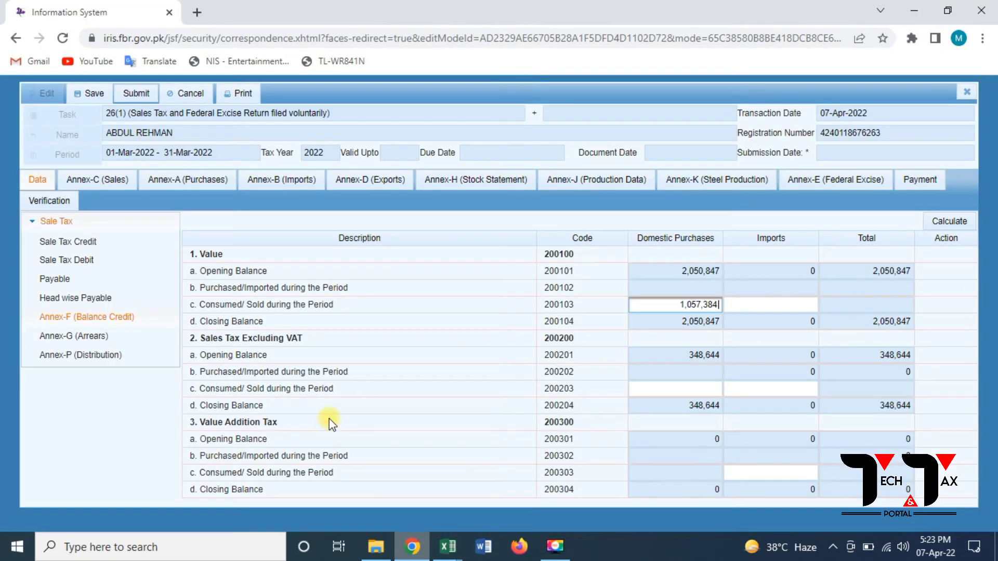
Step: Switch to the workbook and check the purchased and sold quantities in N51:O52 and the sum of the sales tax in P17:P18
key(alt+Tab)
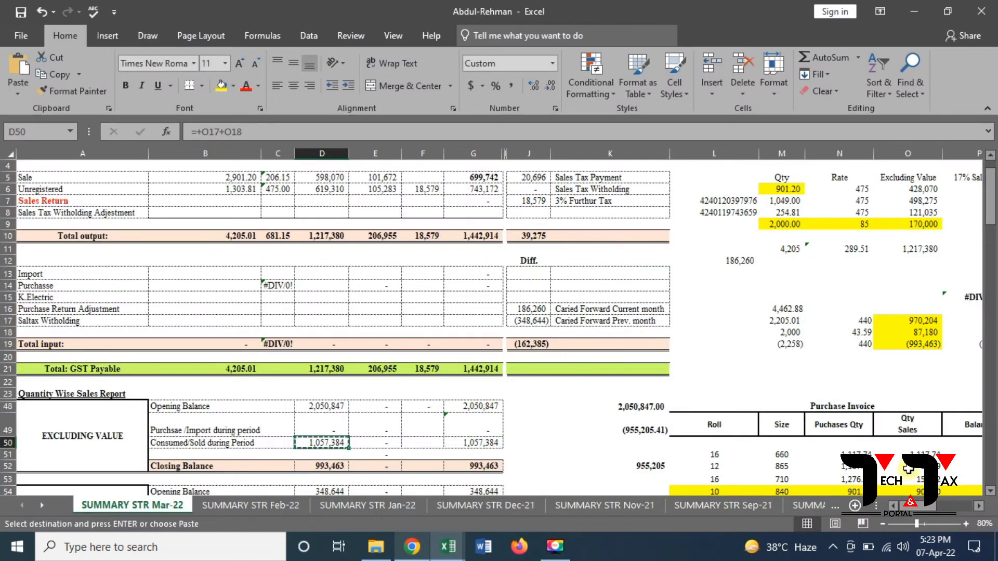
scroll(987, 488, down, 4)
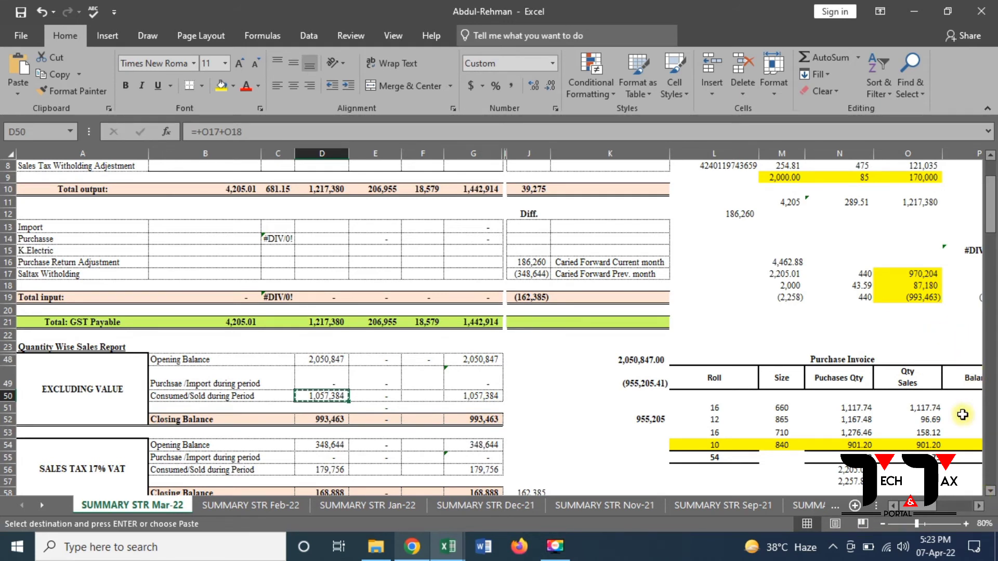
drag(839, 419, 914, 408)
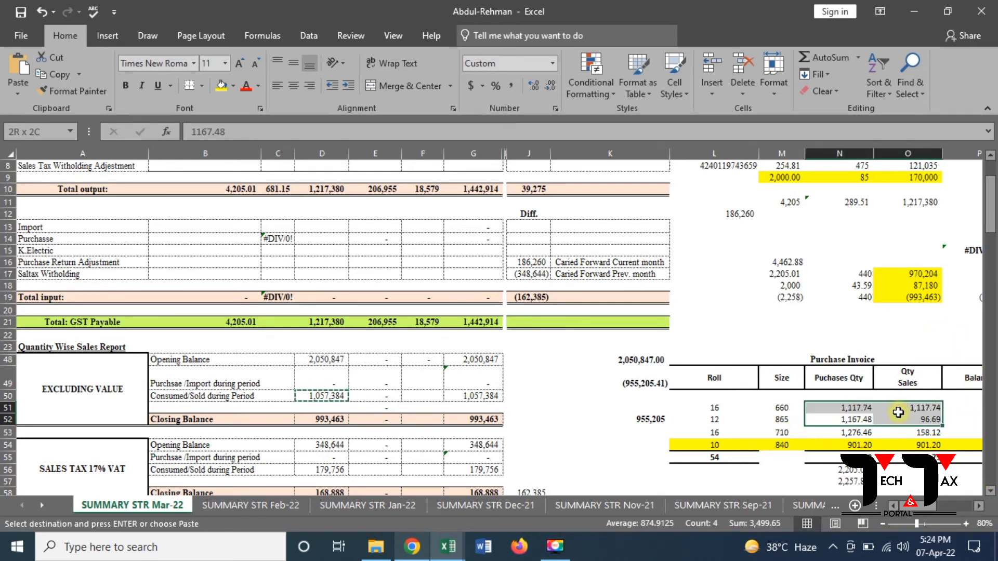
click(919, 276)
key(Right)
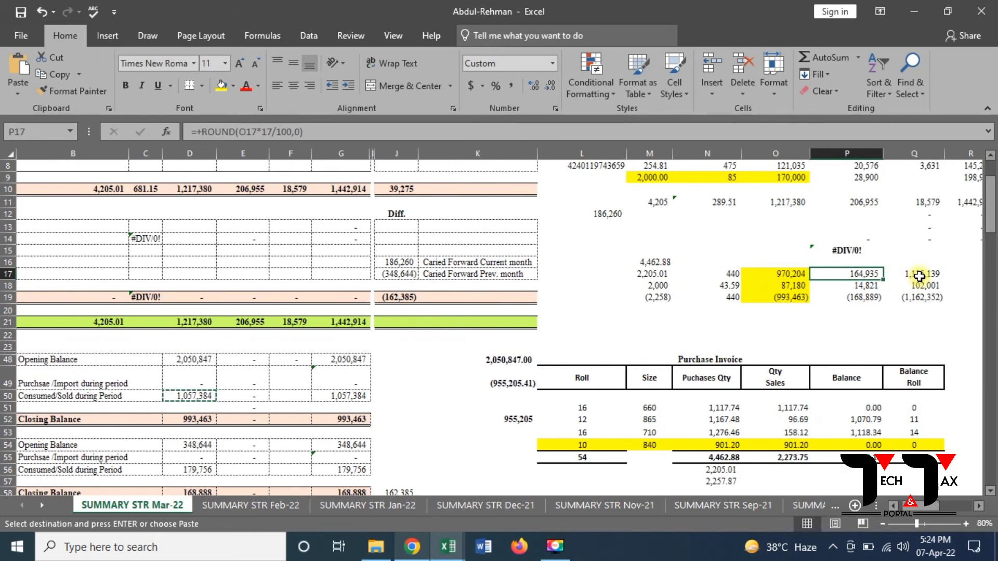
key(shift+Down)
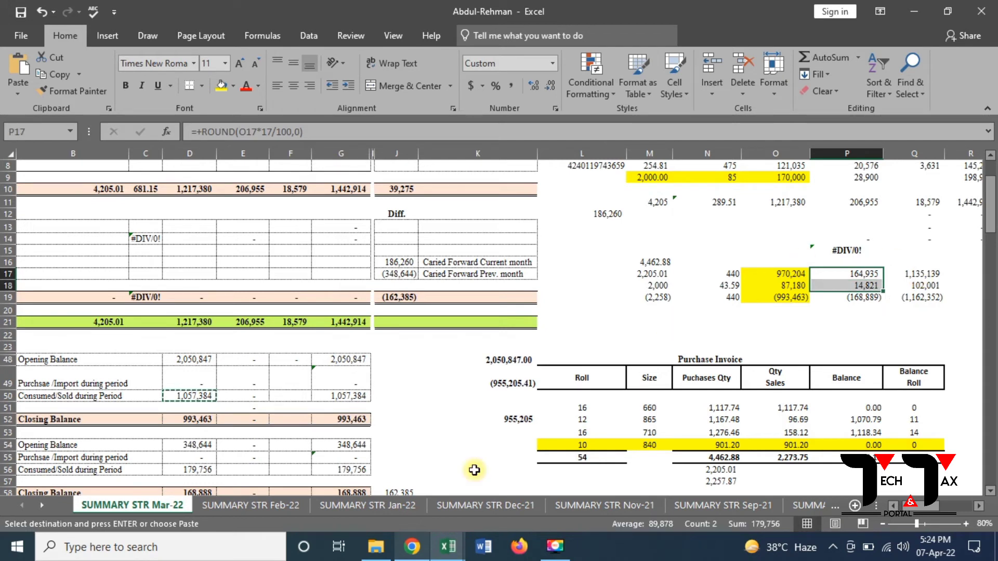
Step: Copy the consumed/sold sales tax 179,756 from D56 into Annex-F's Domestic Purchases field for code 200203
click(200, 469)
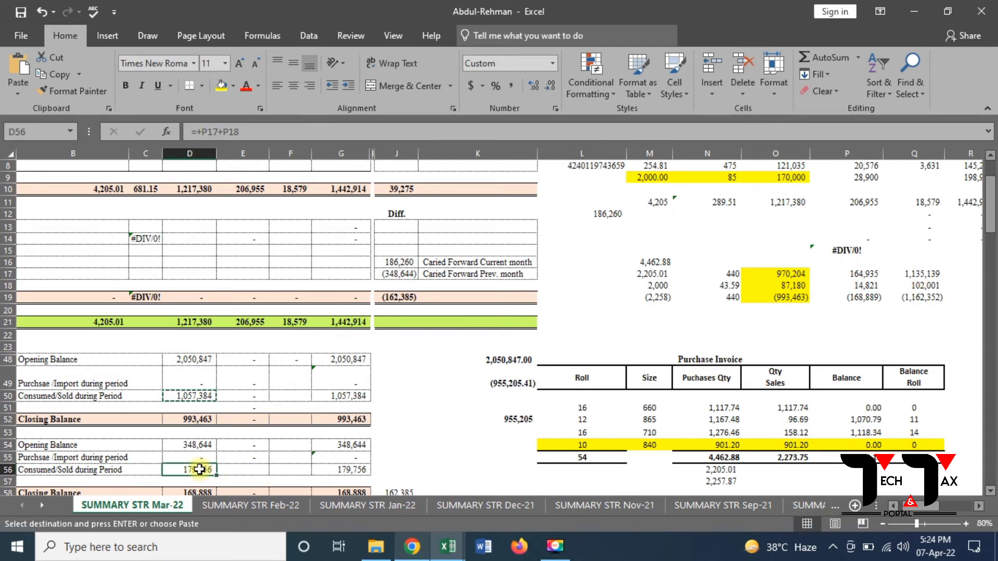
key(Escape)
key(ctrl+c)
key(alt+Tab)
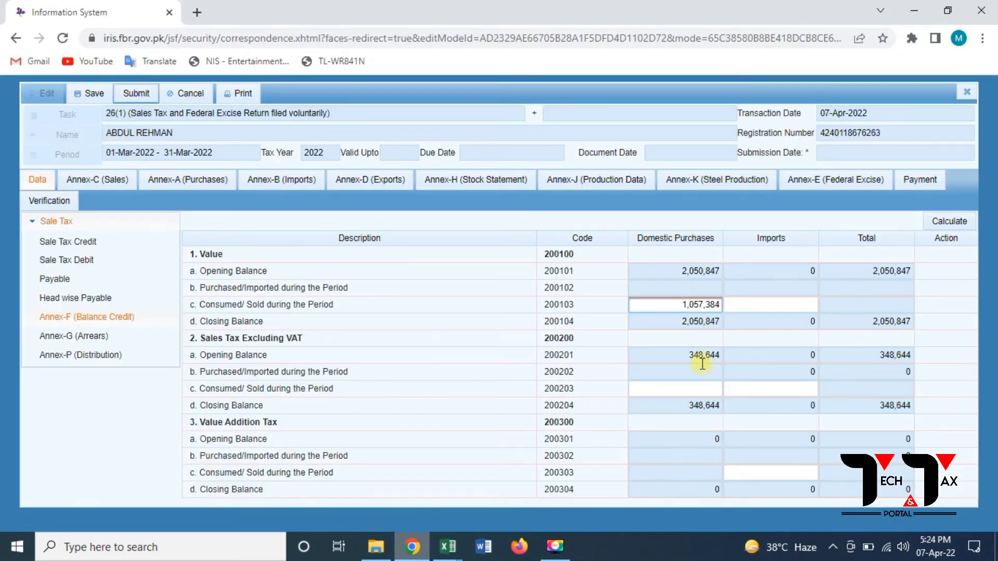
click(685, 389)
key(ctrl+v)
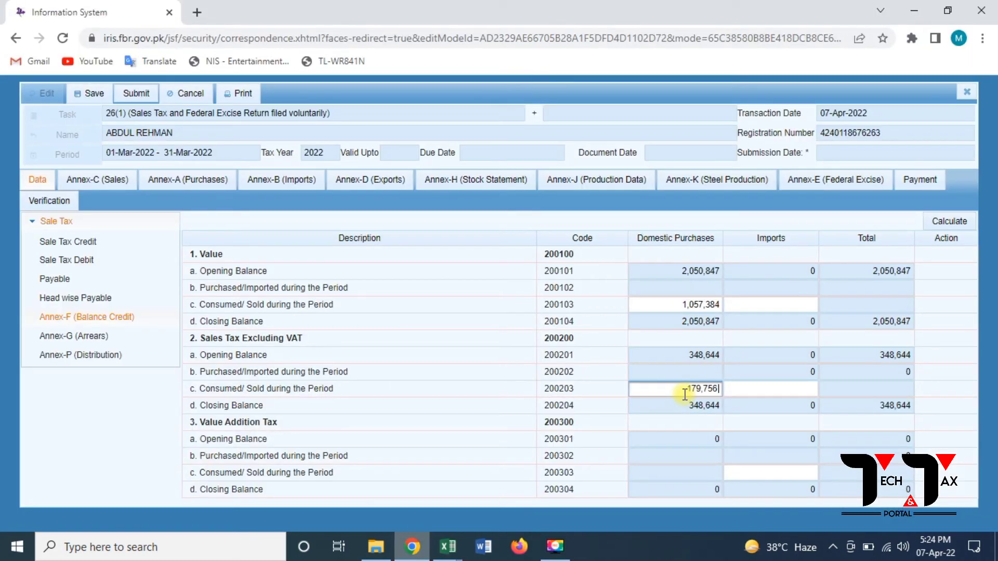
Step: Calculate the Annex-F closing balances from the entered consumed/sold amounts
click(967, 221)
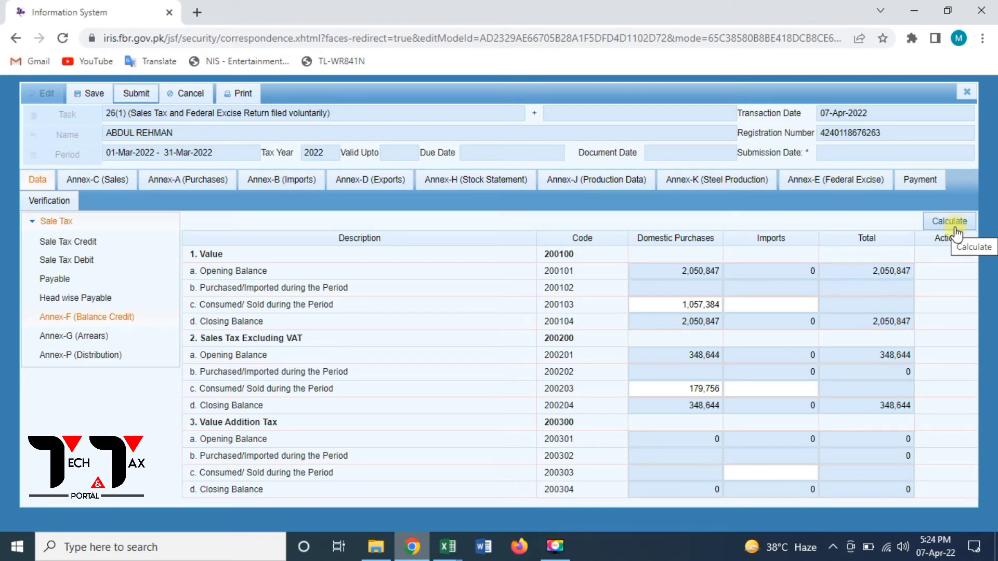
click(956, 221)
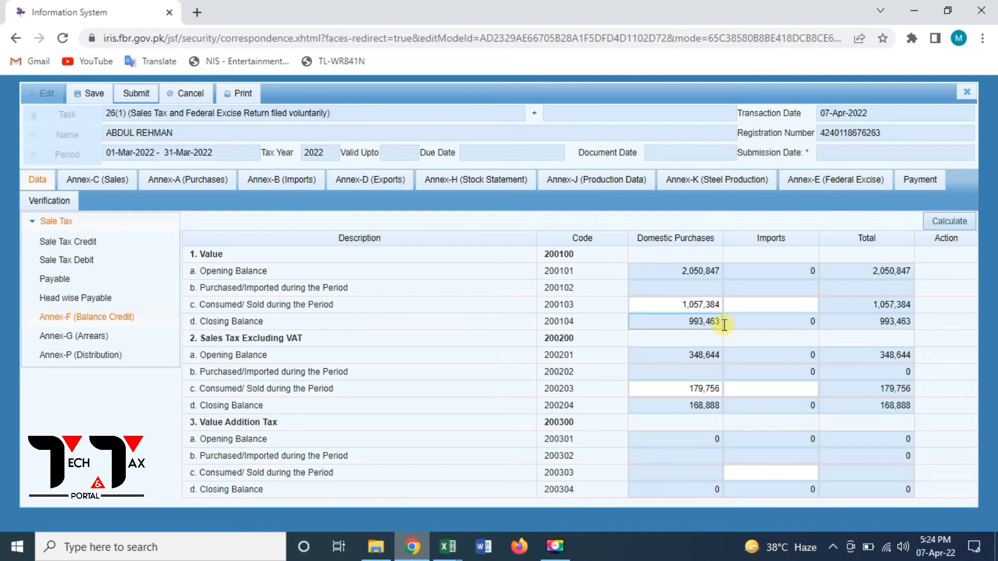
click(957, 222)
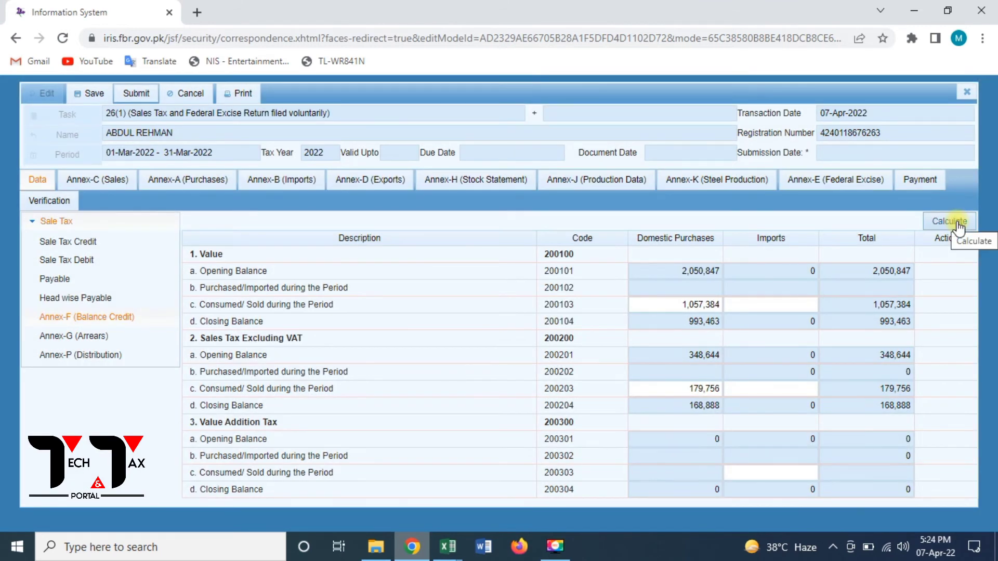
click(956, 222)
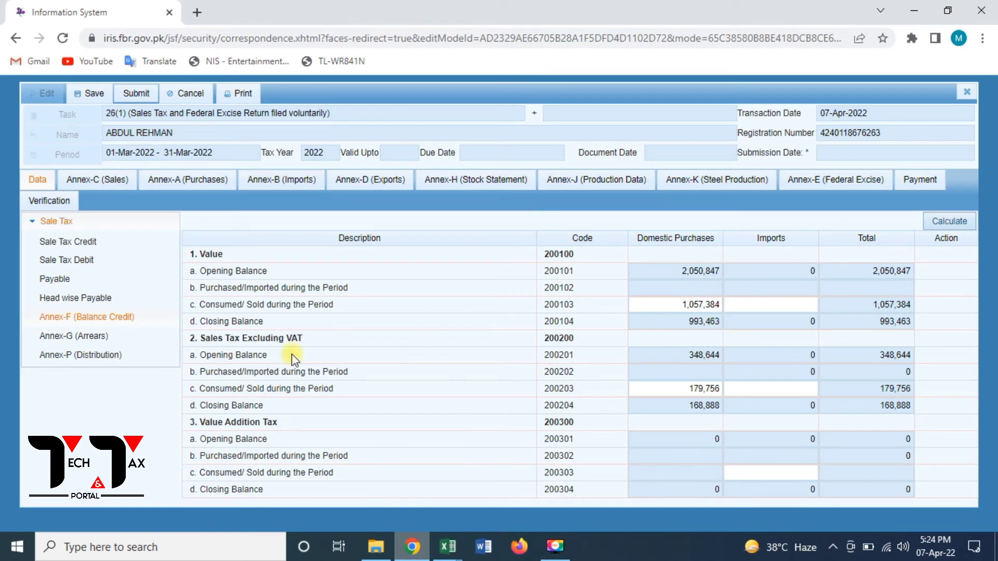
Step: Open the Sale Tax Debit section and review its output tax and further tax rows
click(85, 261)
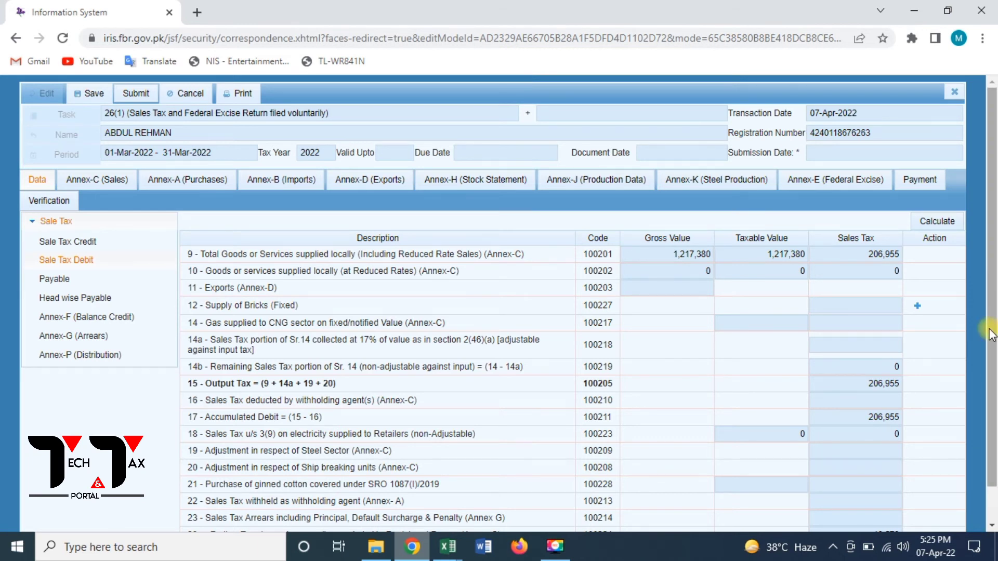
drag(992, 333, 994, 395)
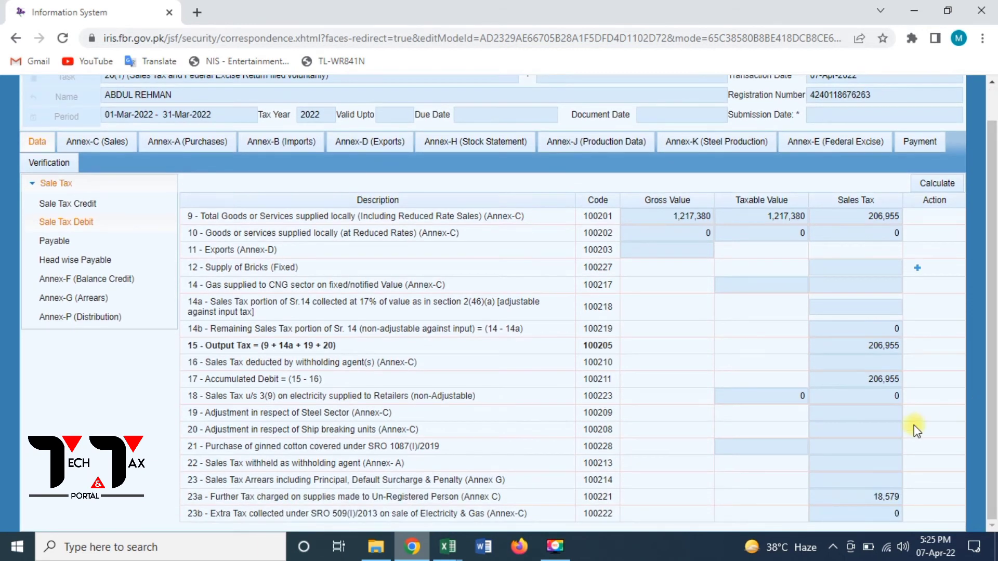
click(892, 458)
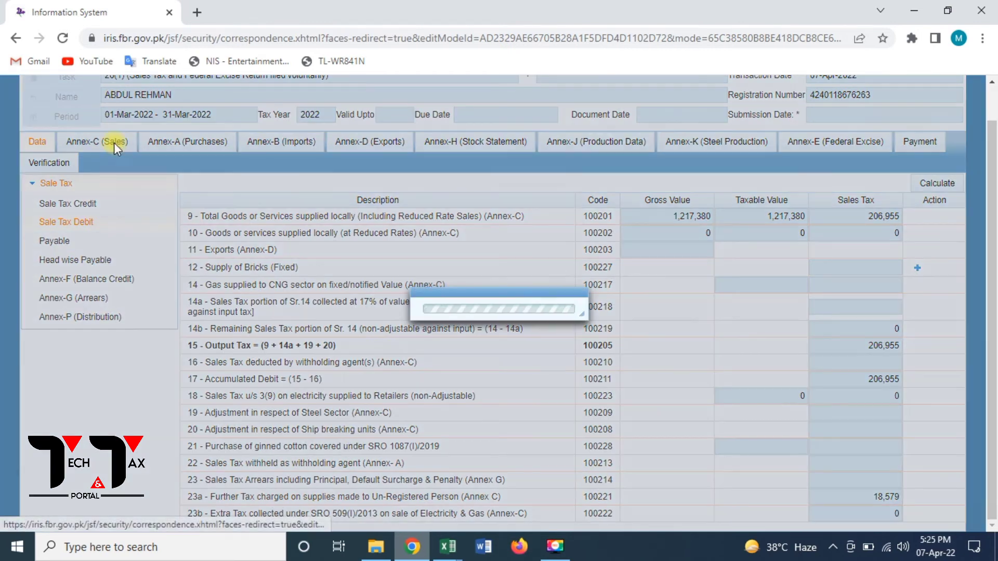
Step: Submit the sales invoices in Annex-C (Sales) and dismiss the notification
click(114, 143)
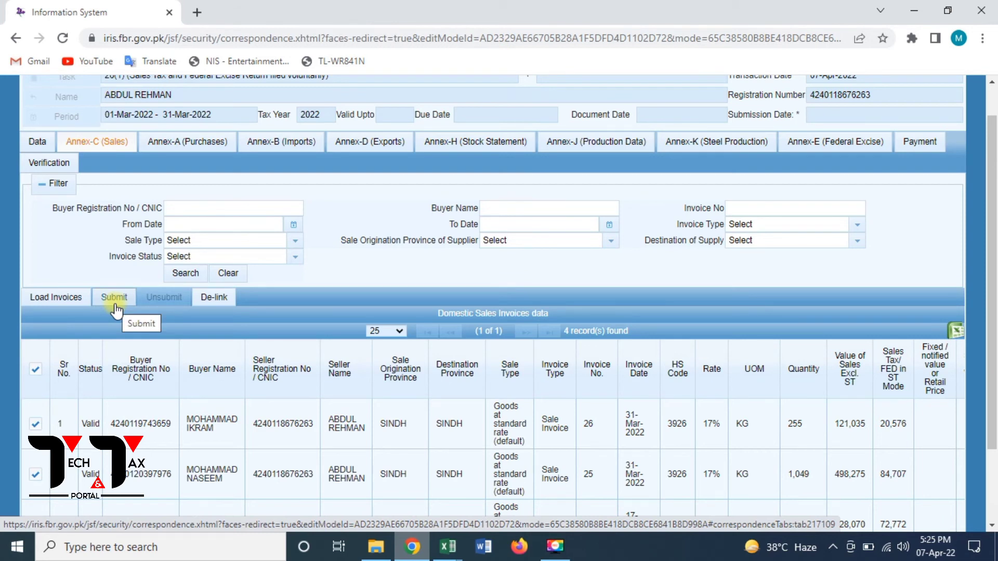
click(120, 302)
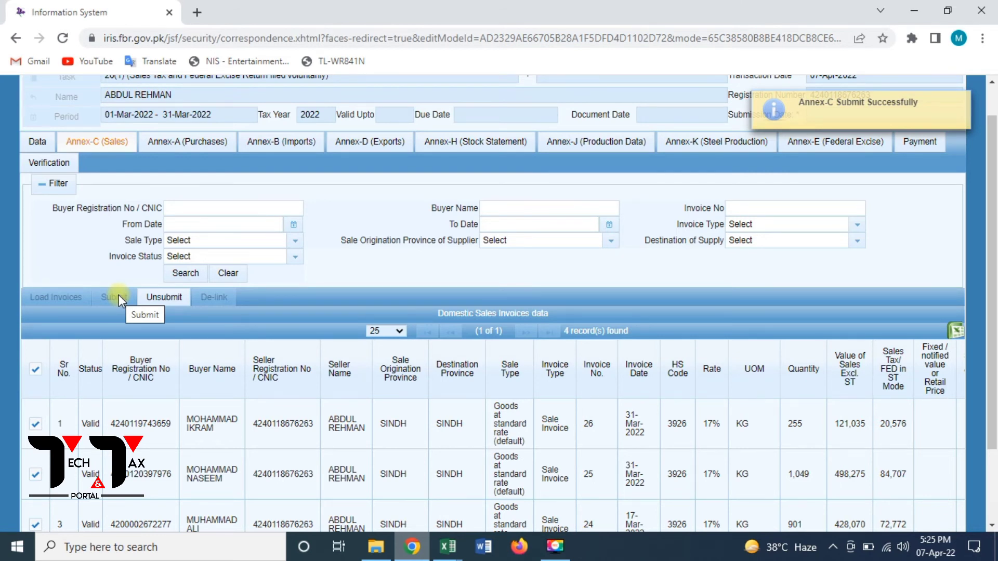
click(960, 102)
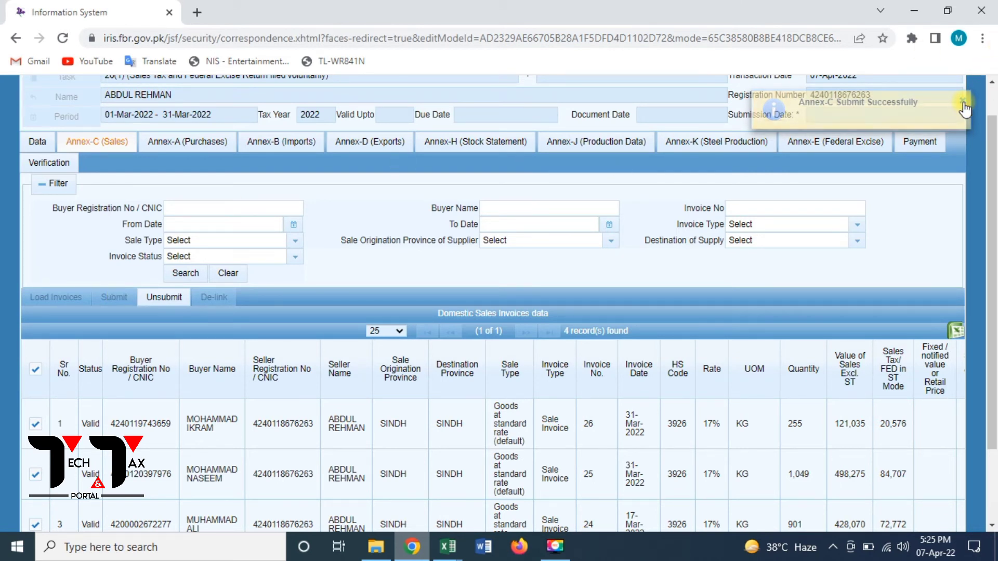
click(992, 83)
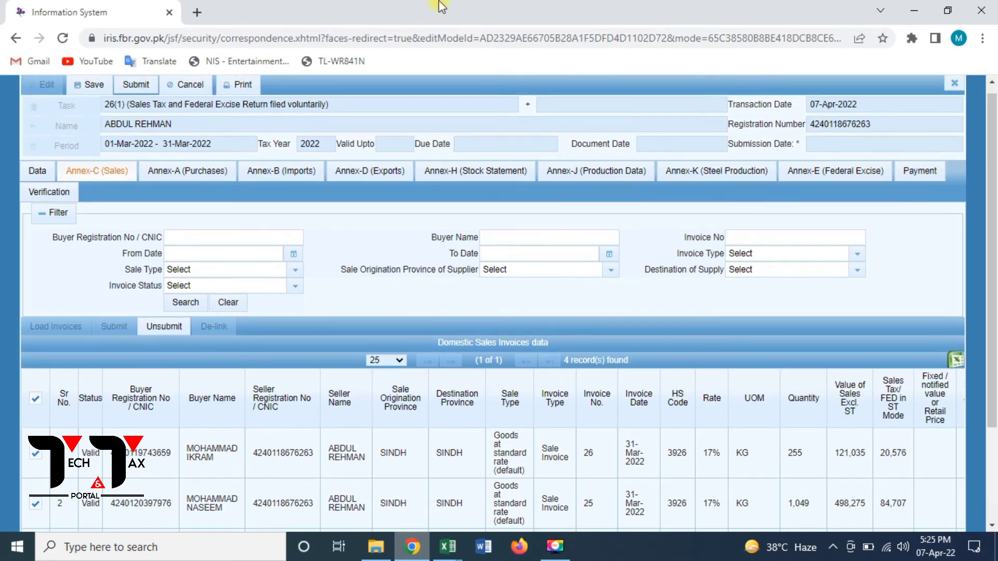
Step: Open the fbr.gov.pk home page in a new browser tab and find its Online Services list
click(197, 11)
text(Fbr)
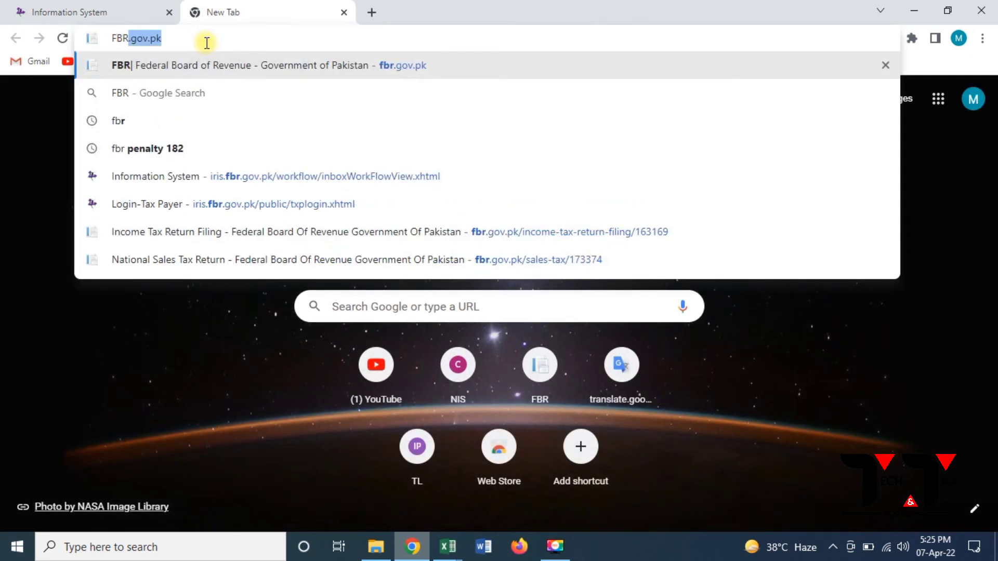
key(Return)
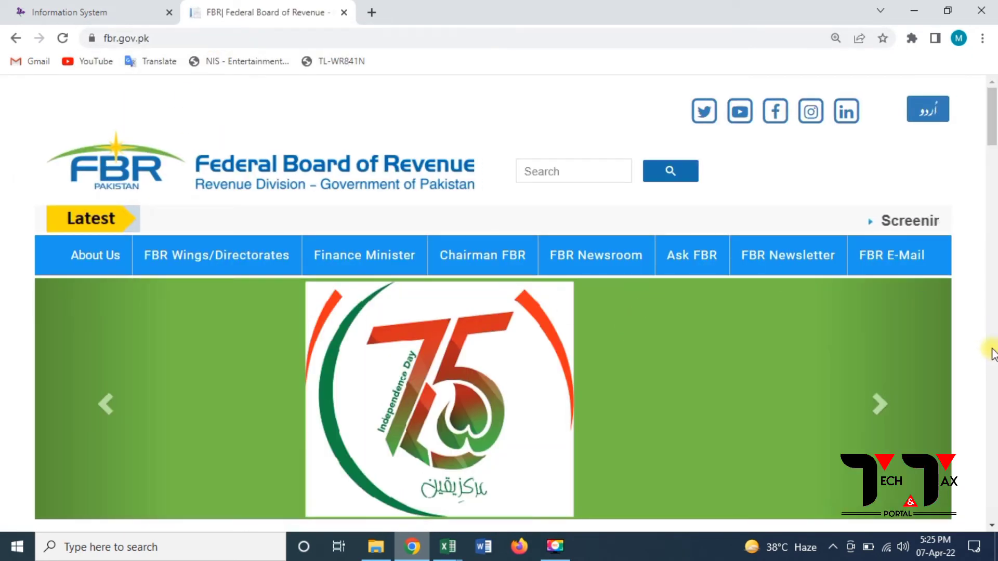
scroll(983, 357, down, 10)
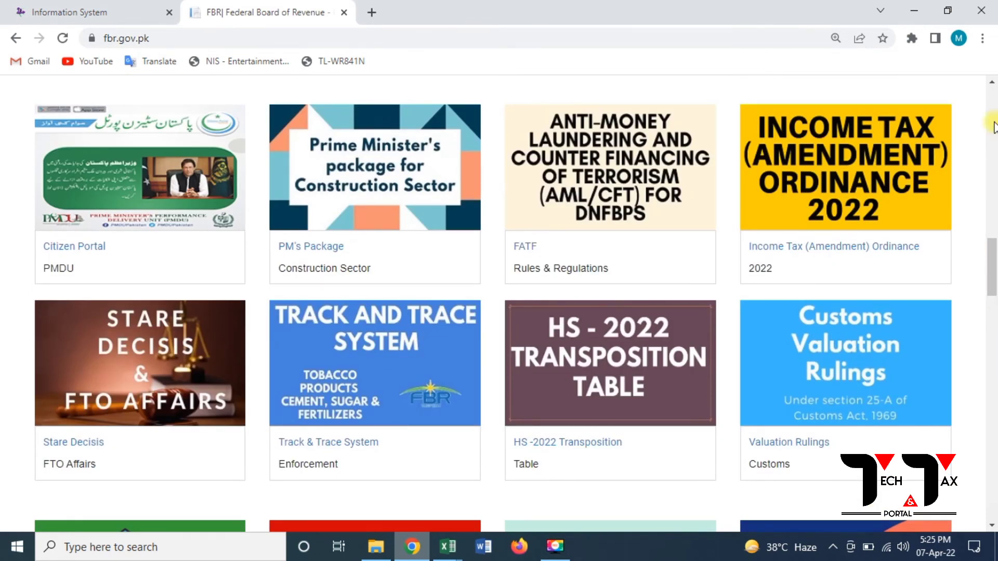
scroll(989, 127, up, 16)
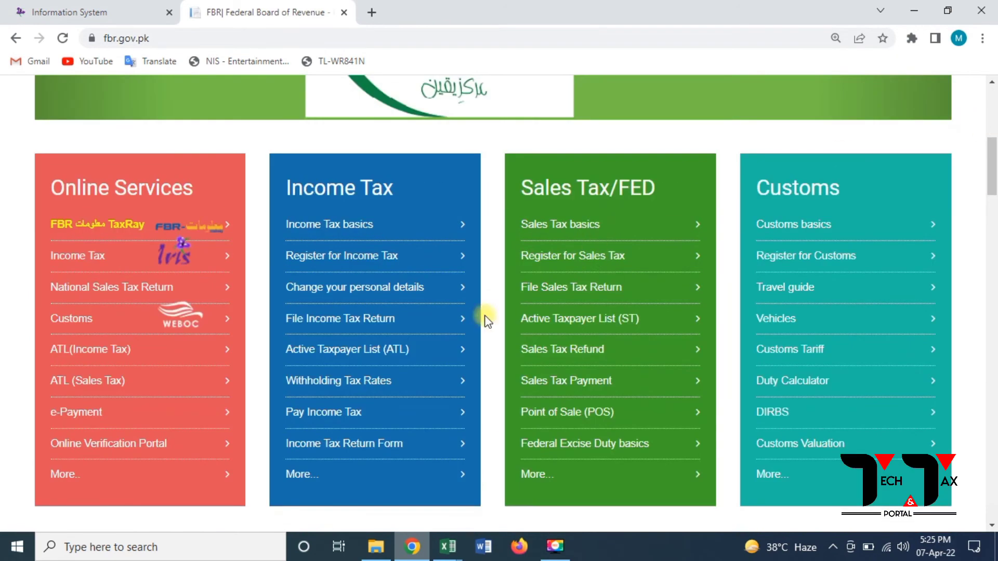
click(99, 256)
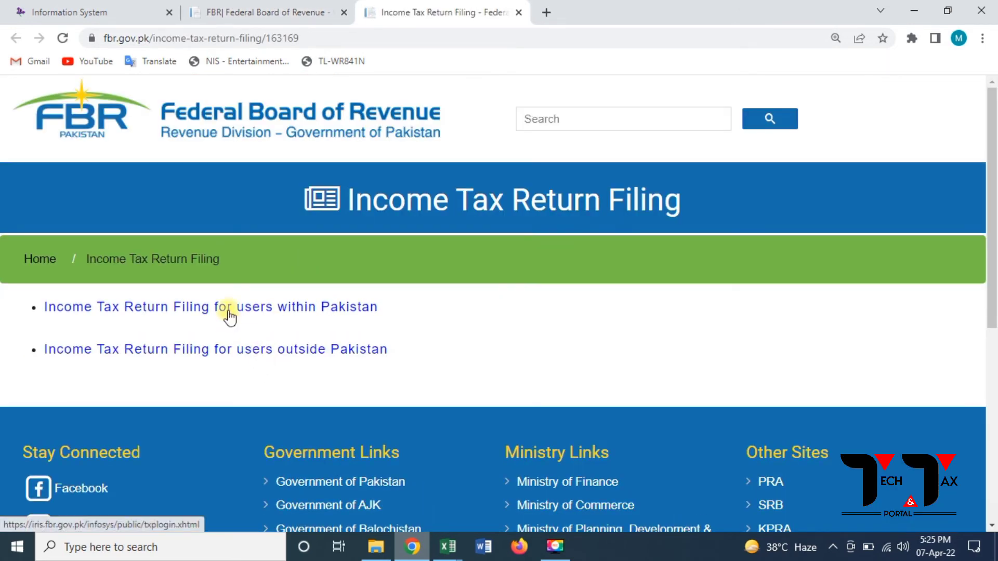
click(228, 310)
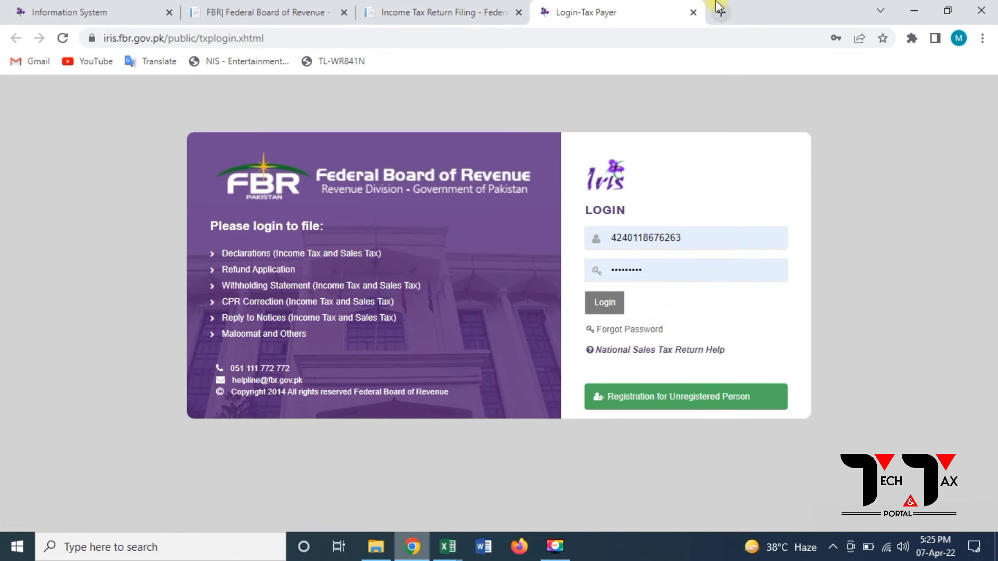
click(693, 12)
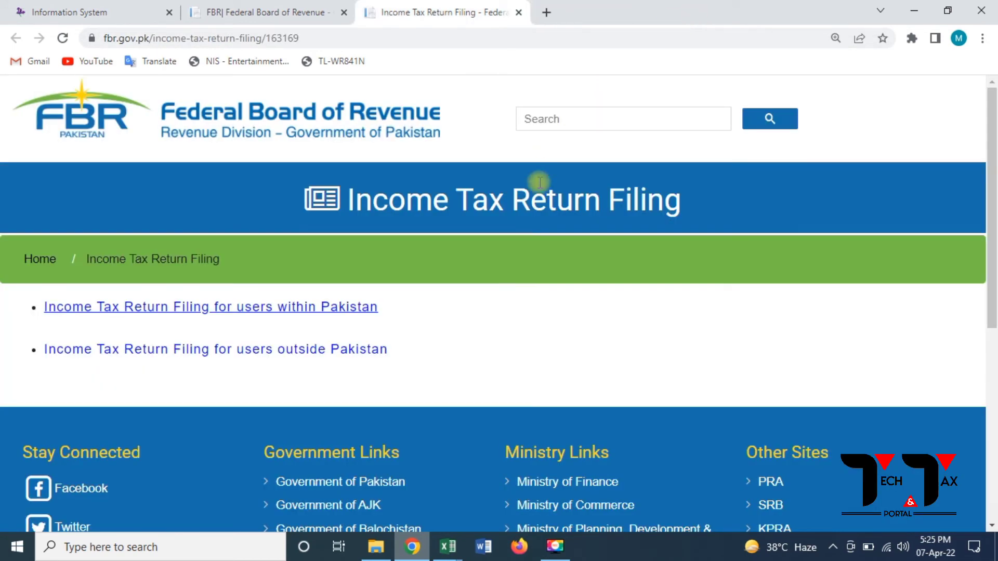
Step: Open Payment of Sales Tax from the home page's National Sales Tax Return service and close the Income Tax Return Filing page
click(274, 6)
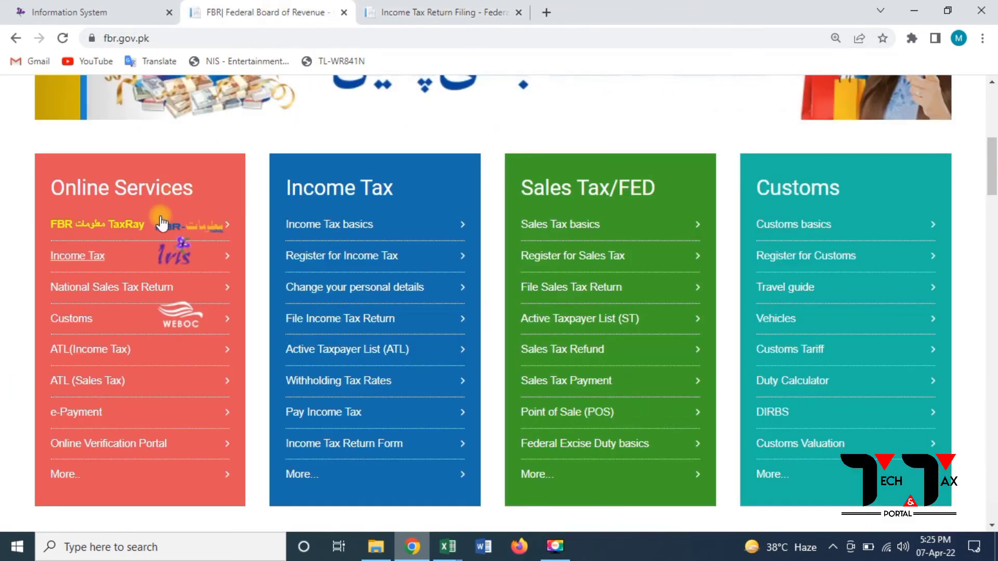
click(82, 289)
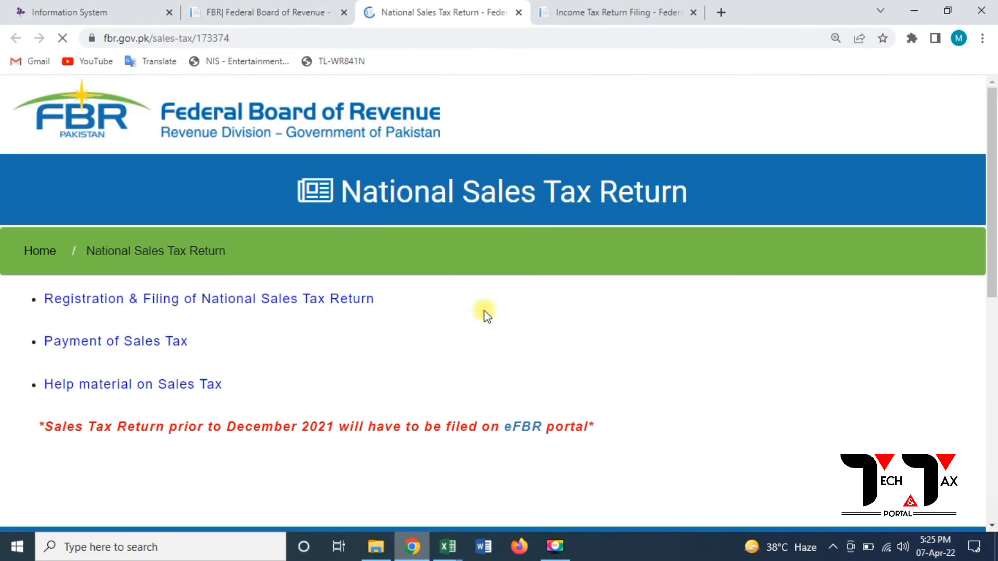
click(147, 349)
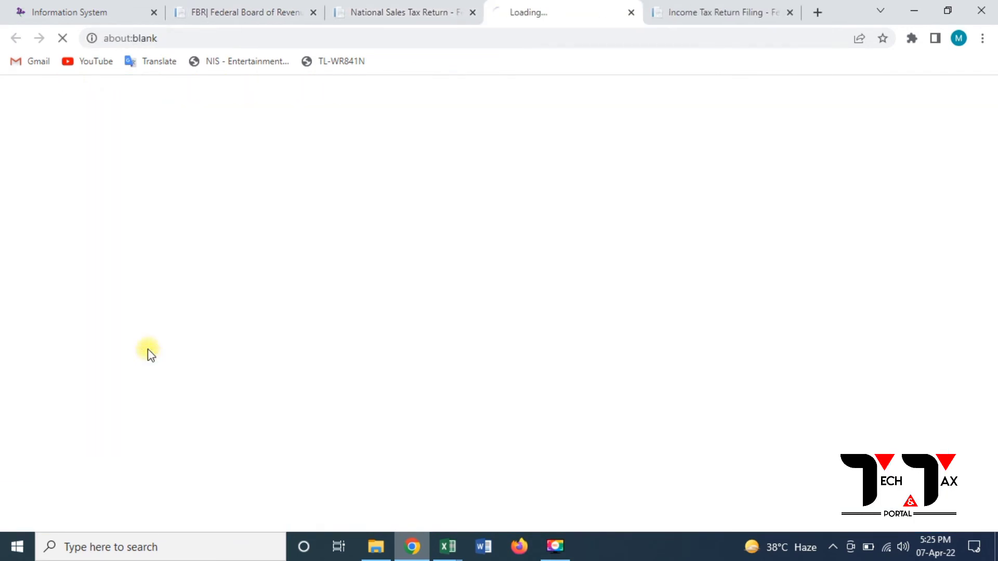
click(790, 12)
key(F5)
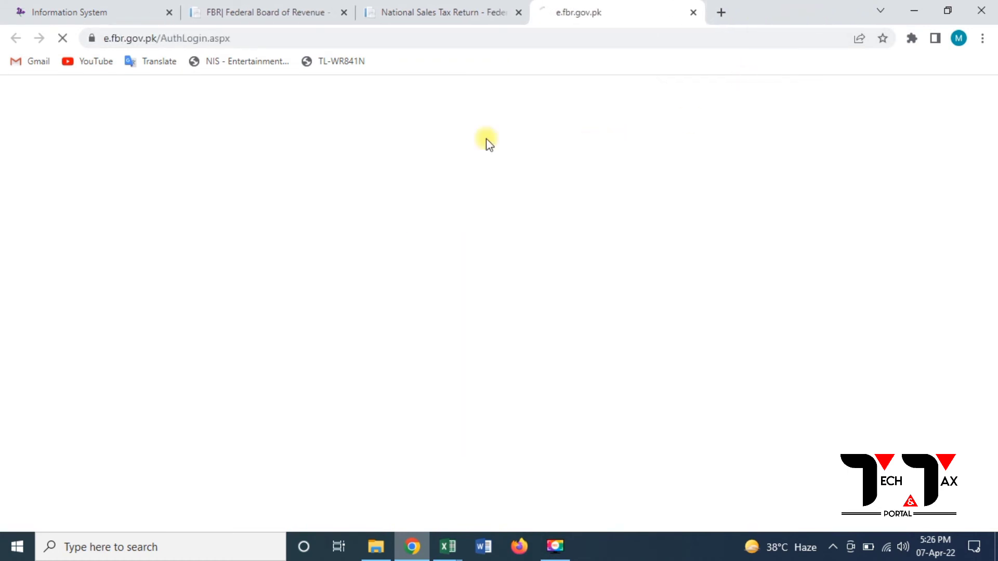
Step: Log in to the eFBR account with the saved username and password, and dismiss the browser's password warning
click(664, 316)
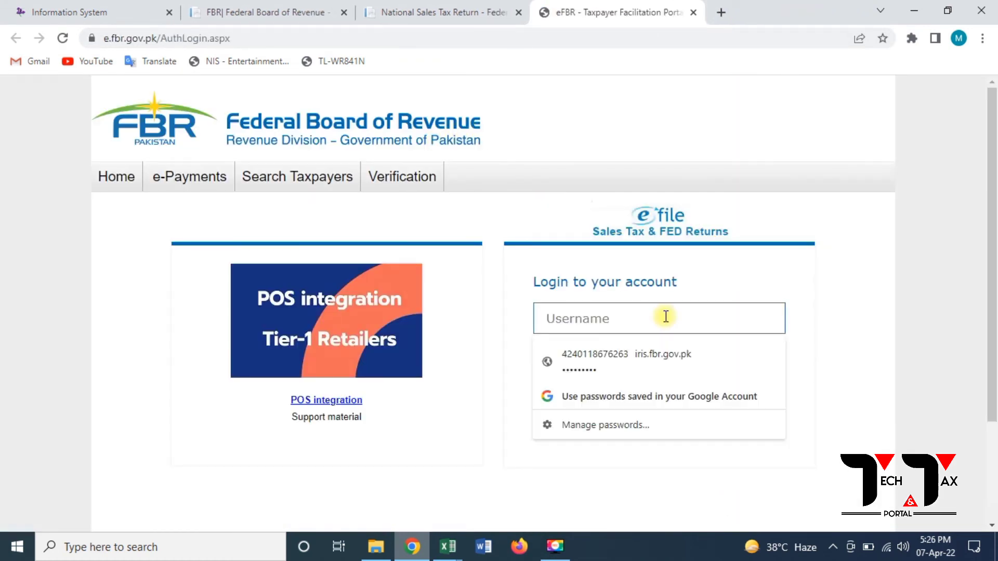
click(615, 370)
click(630, 413)
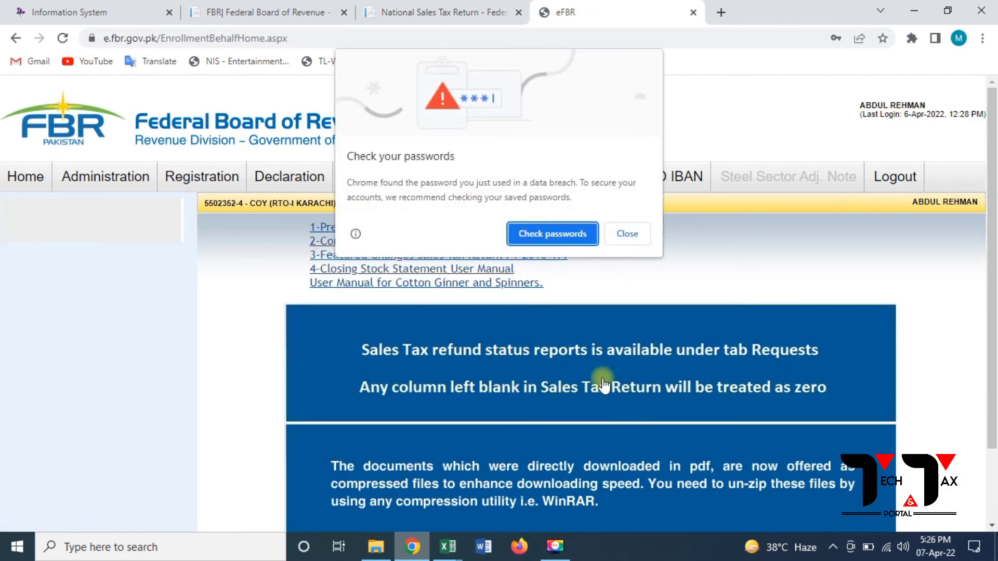
click(624, 234)
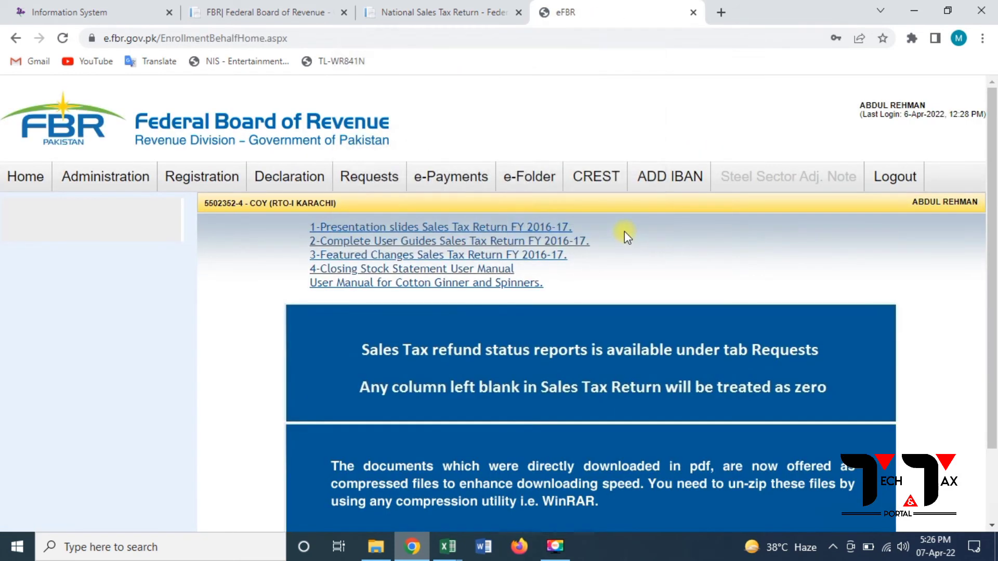
Step: Try to create a Sales Tax payment slip with payment year 2022 and payment month Mar, 2022
mouse_move(468, 186)
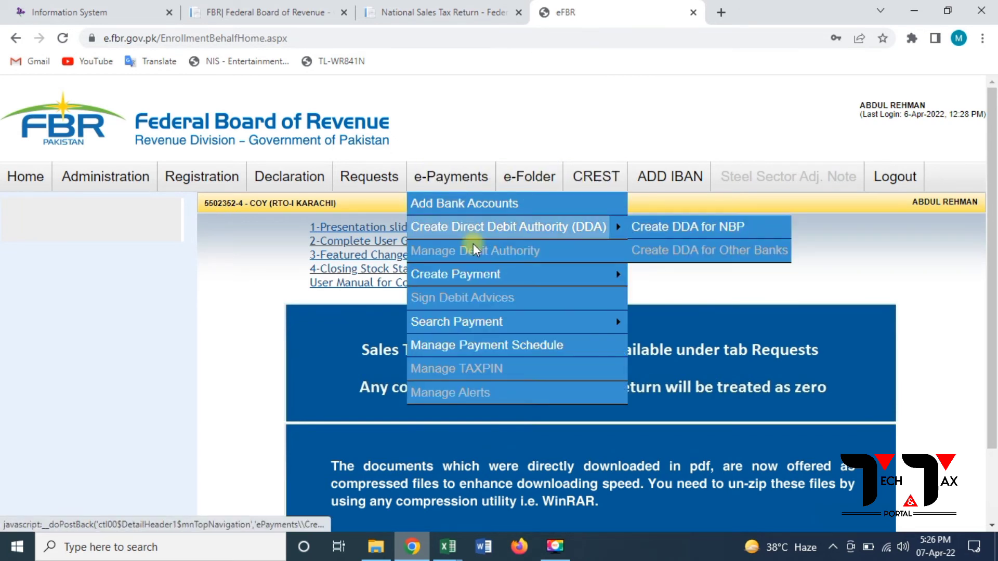
mouse_move(561, 267)
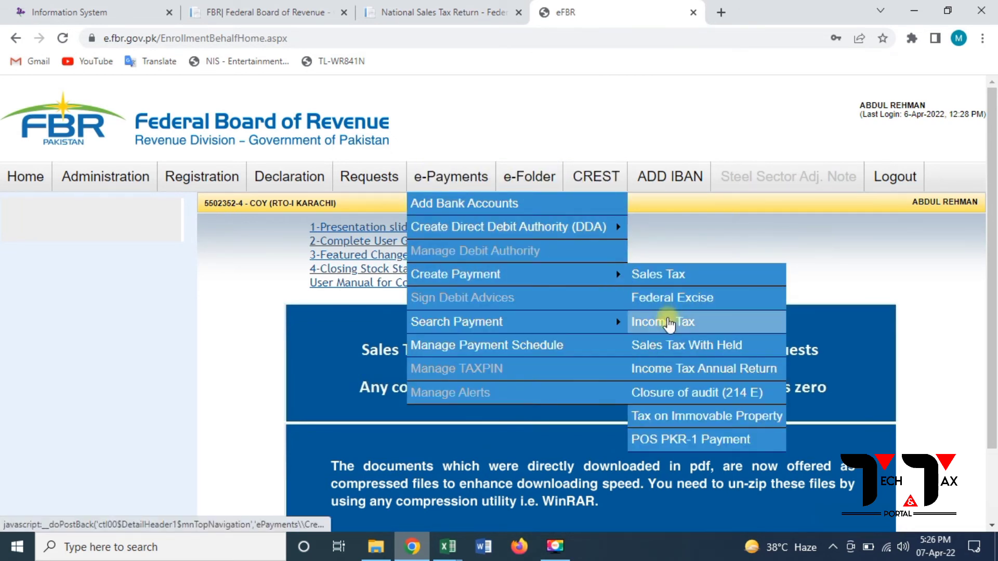
click(662, 274)
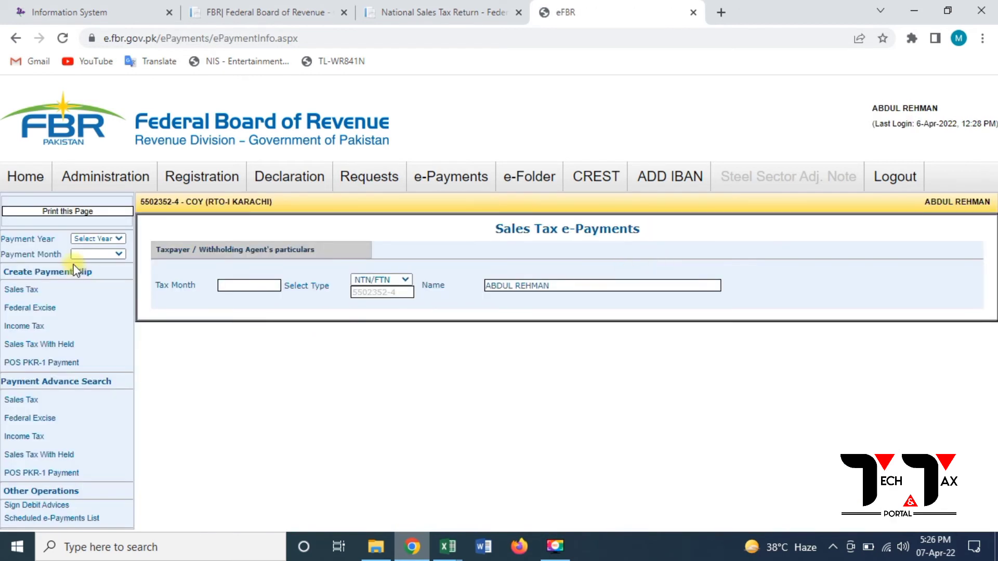
click(85, 240)
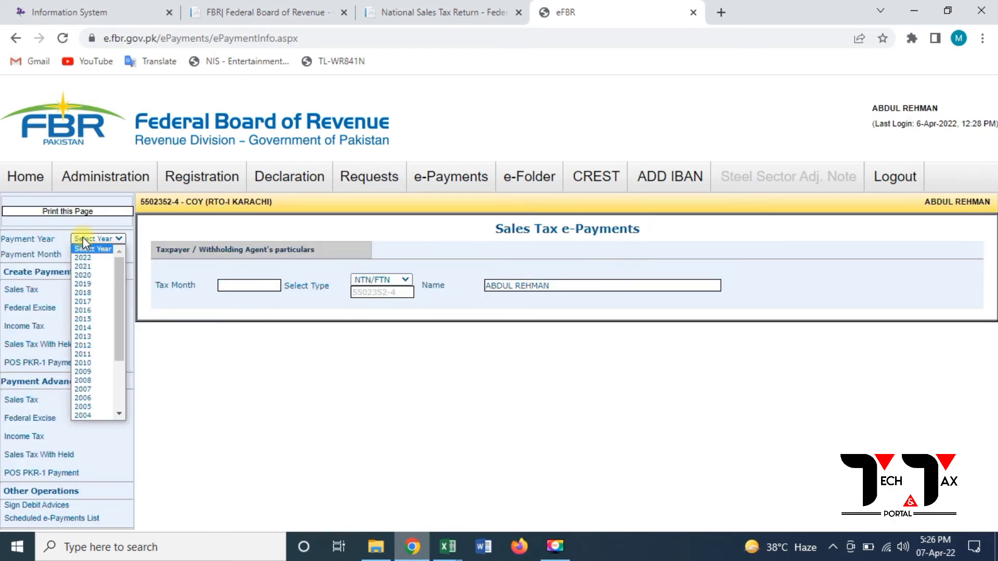
click(86, 258)
click(88, 254)
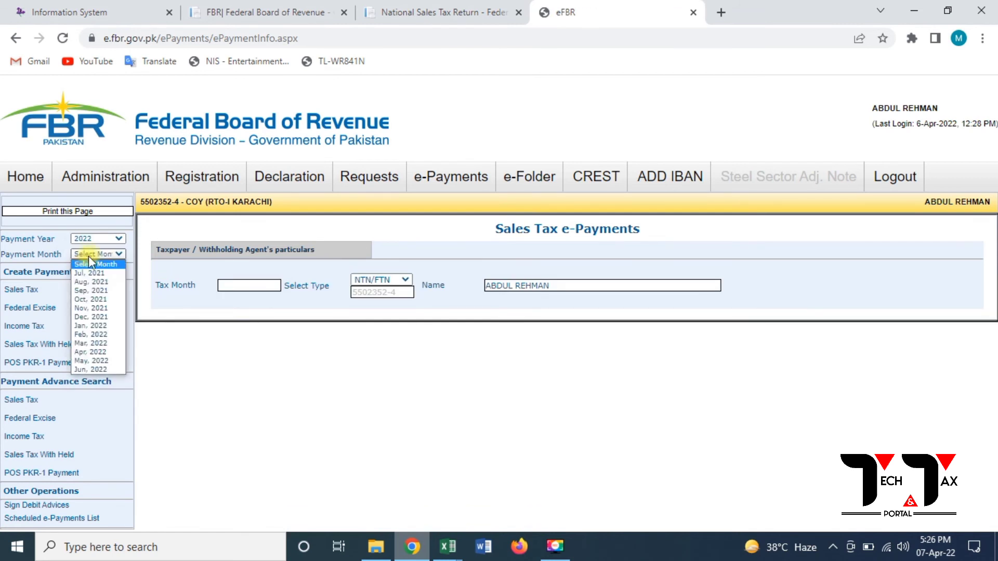
click(96, 343)
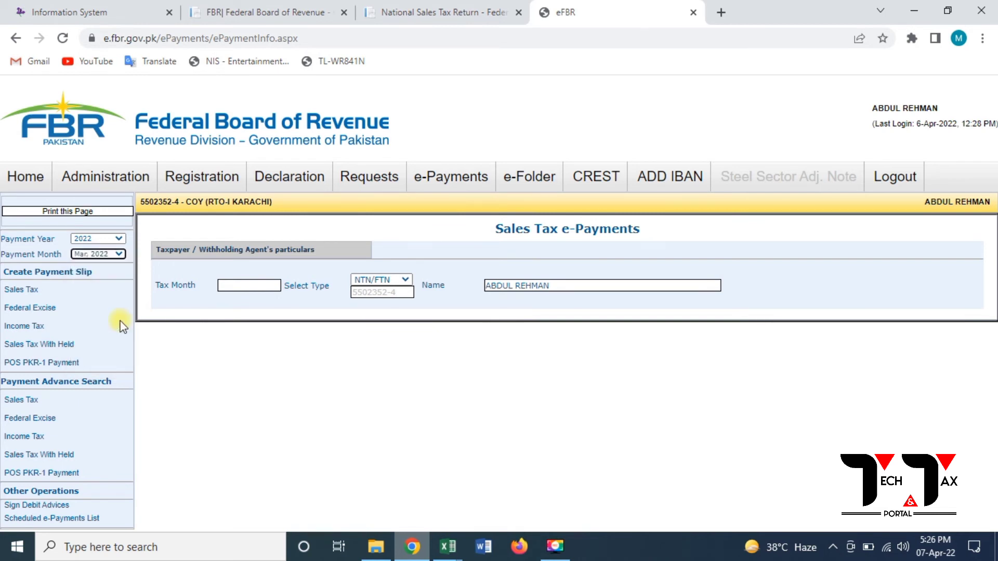
click(31, 292)
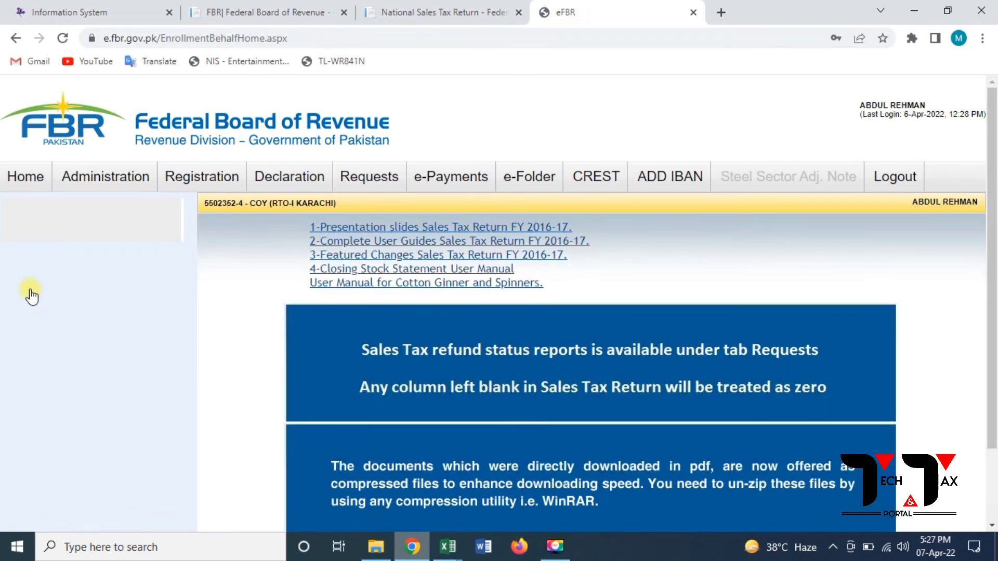
Step: Reopen the Sales Tax payment creation page, request a Sales Tax slip and dismiss the alert
mouse_move(450, 180)
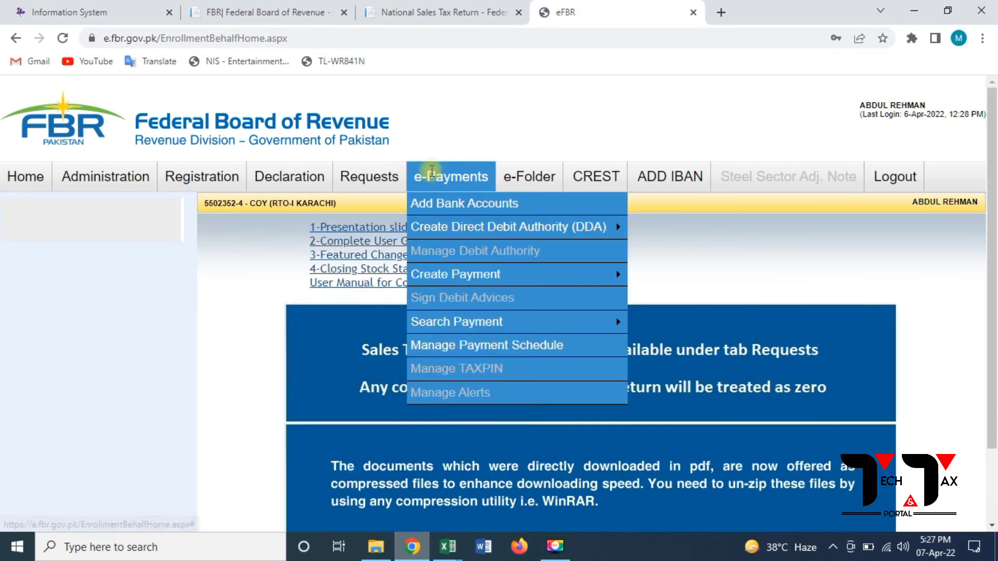
mouse_move(502, 236)
mouse_move(597, 280)
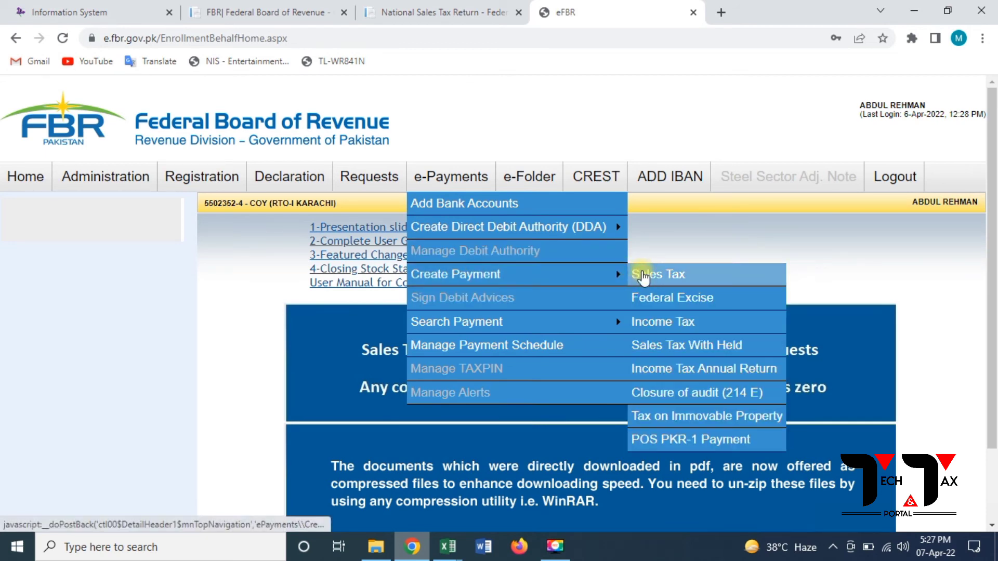
click(644, 277)
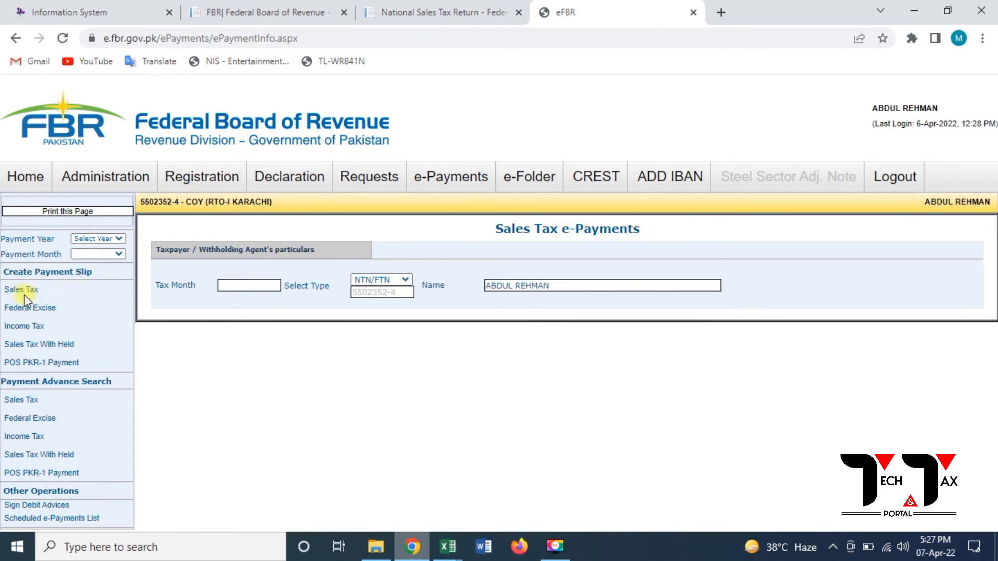
click(22, 290)
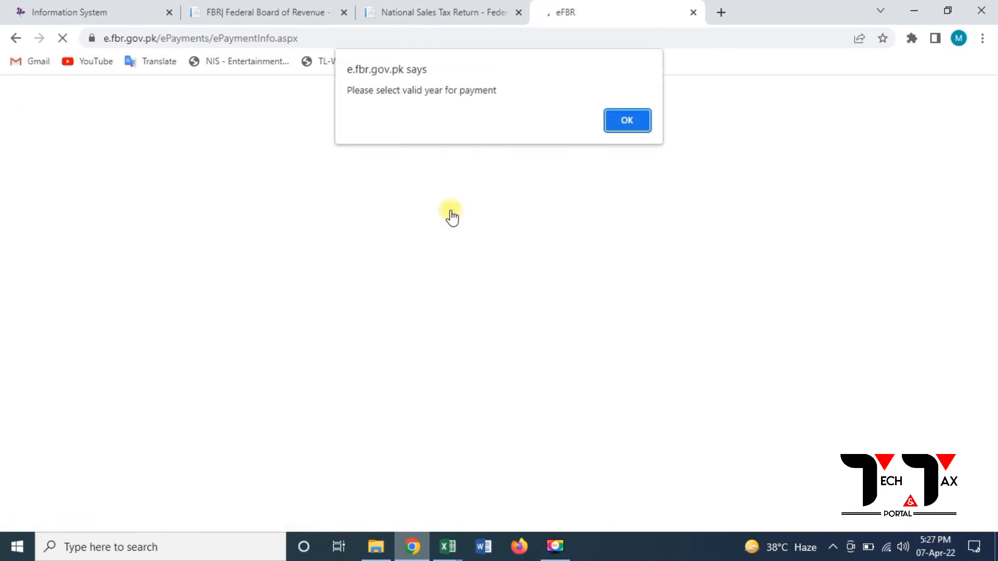
click(616, 114)
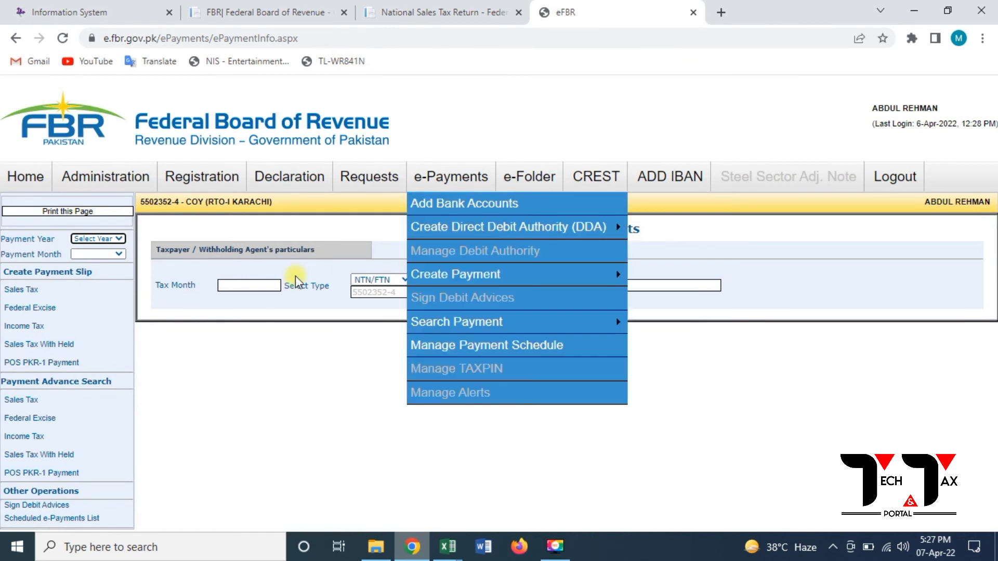
Step: Set the payment year to 2022 and the month to Mar, 2022, and open the Sales Tax payment slip
click(85, 239)
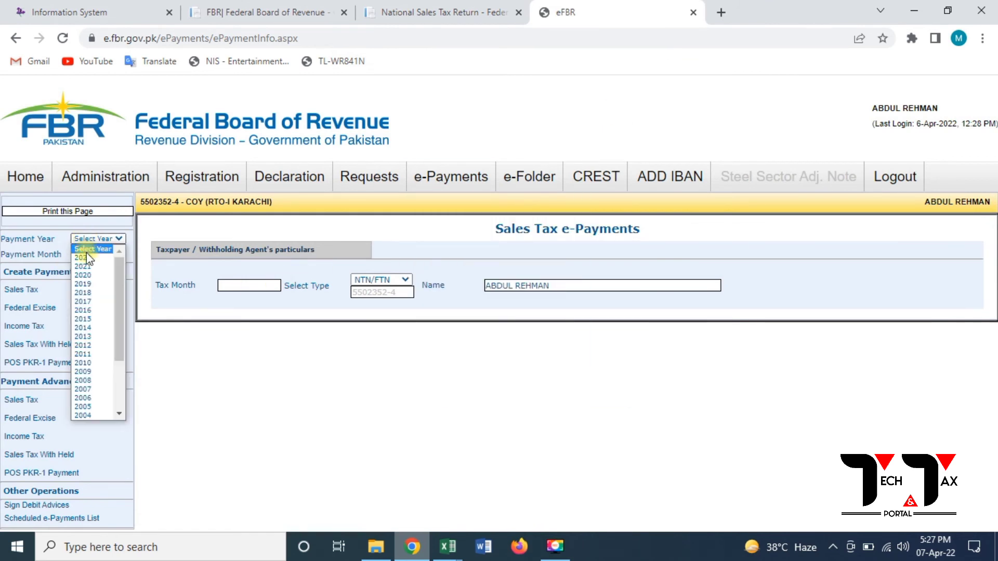
click(86, 259)
click(87, 254)
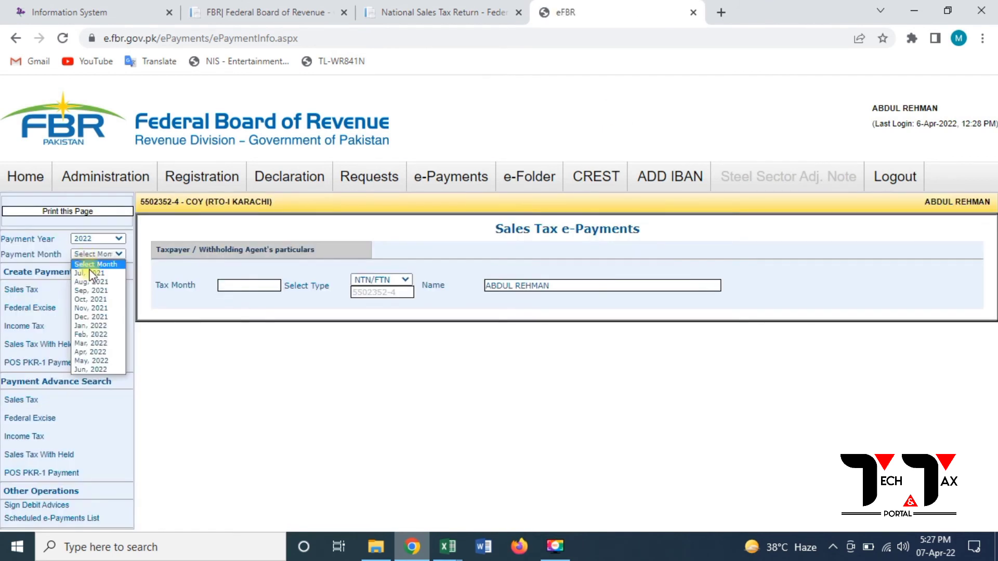
click(95, 344)
click(10, 292)
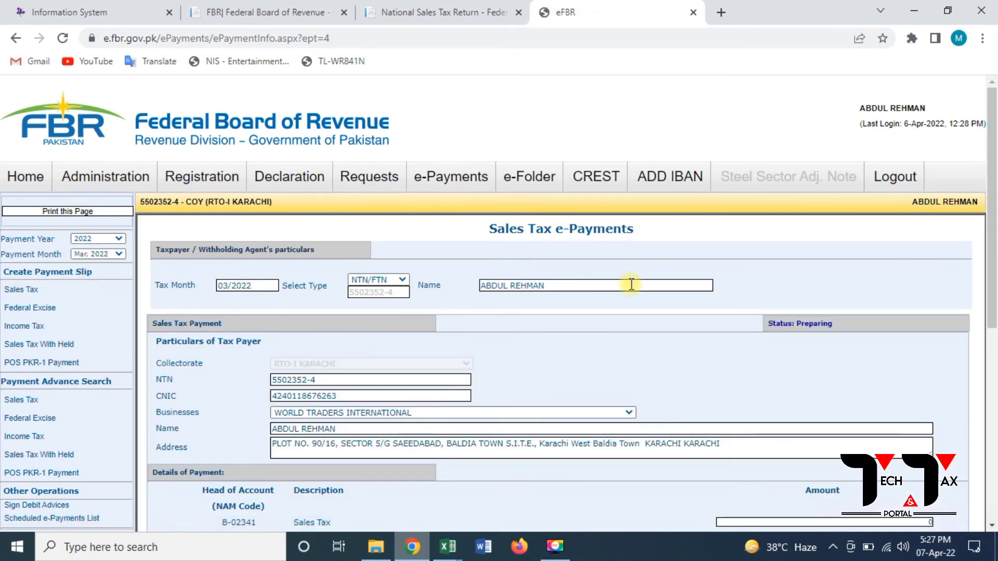
key(ctrl+plus)
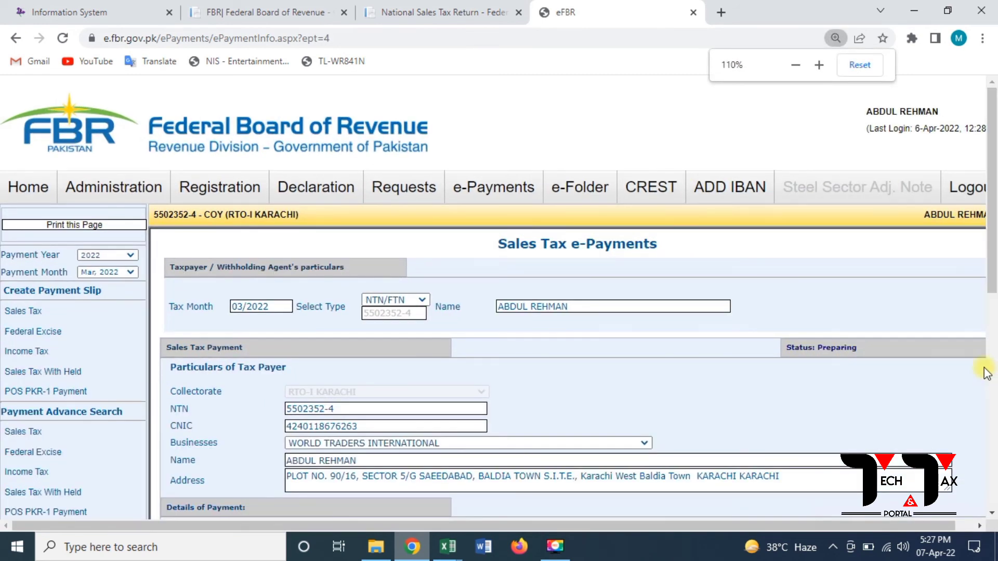
drag(986, 372, 984, 374)
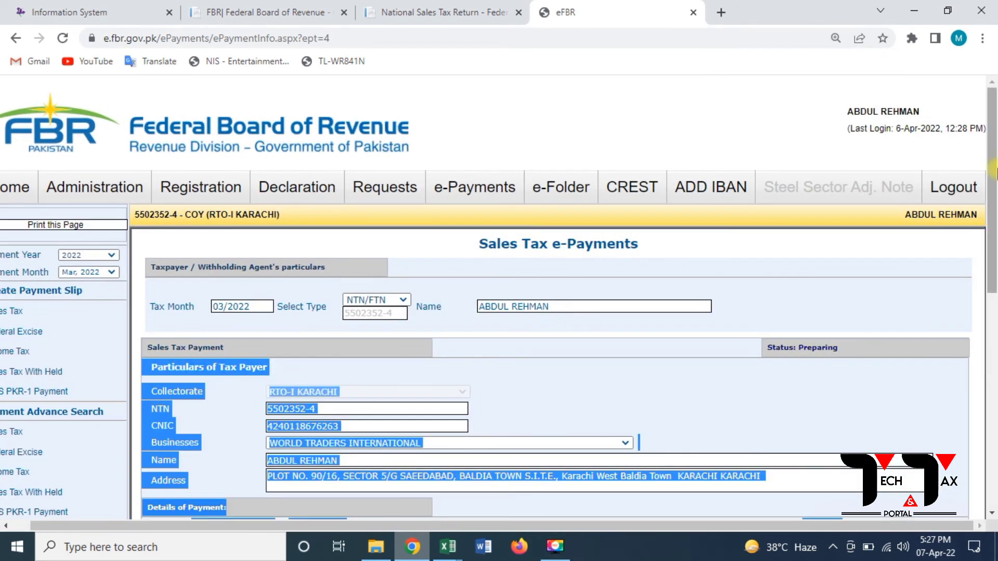
click(982, 39)
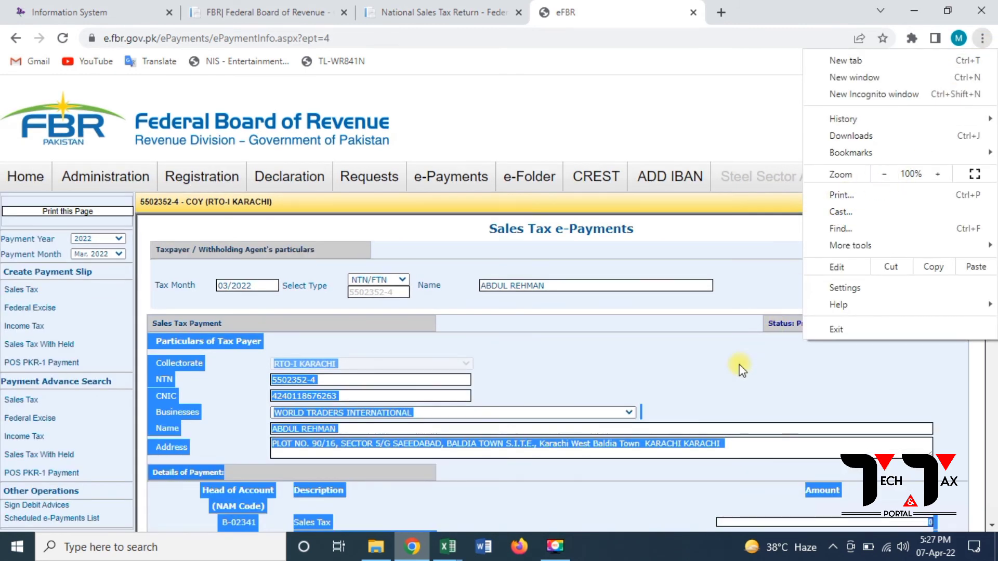
click(827, 348)
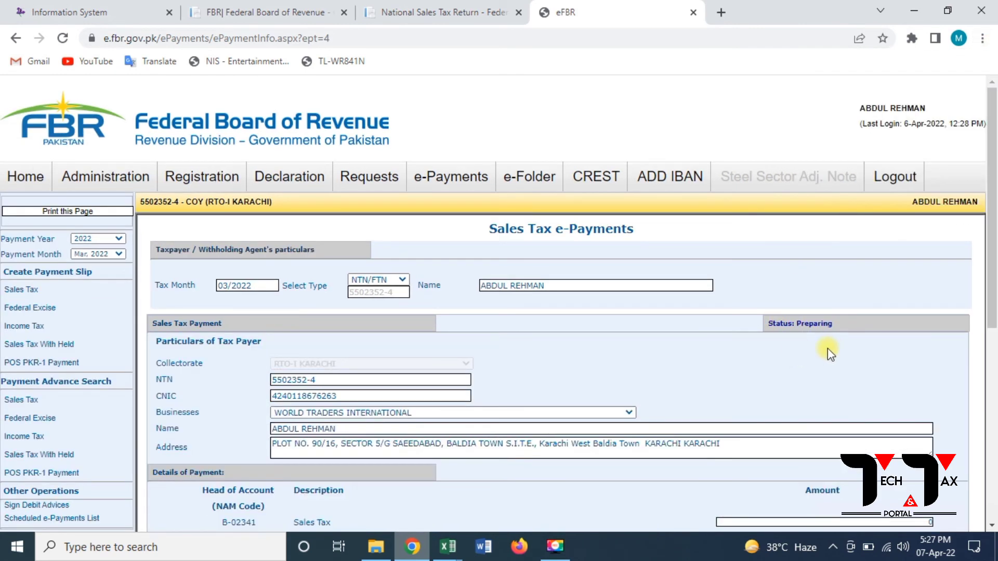
Step: Look up the payable sales tax on goods under Head wise Payable in the Iris return's data section
click(991, 397)
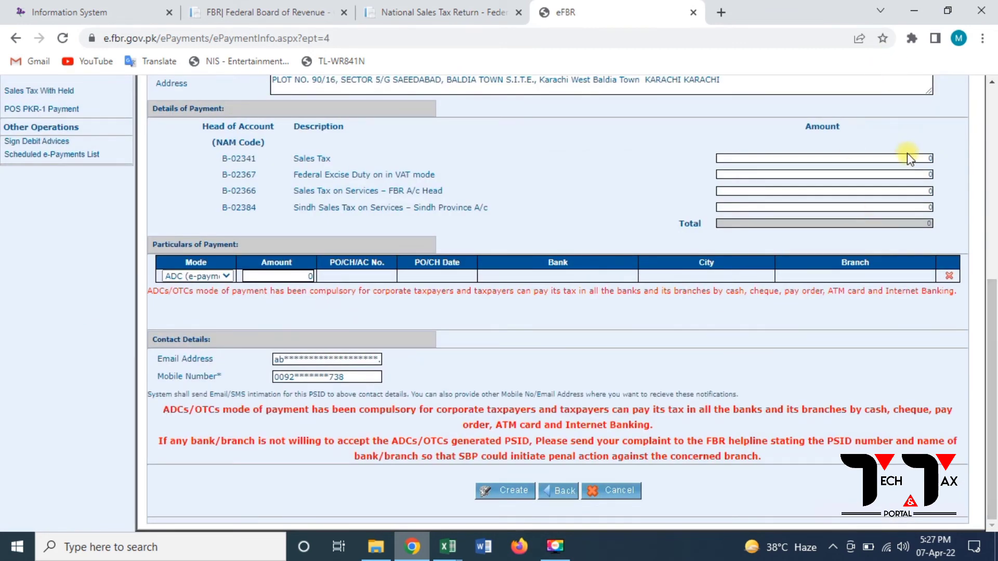
click(147, 13)
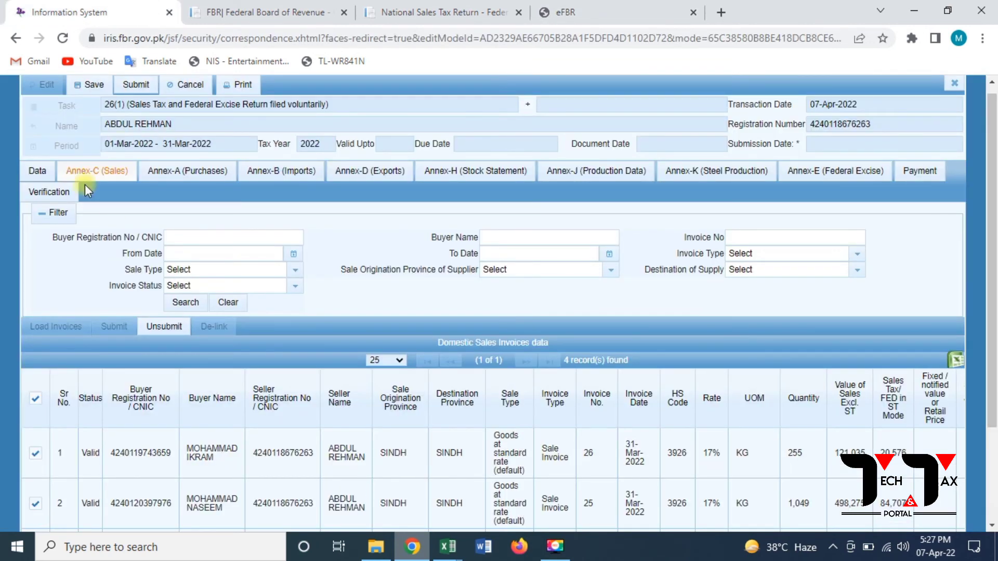
click(37, 174)
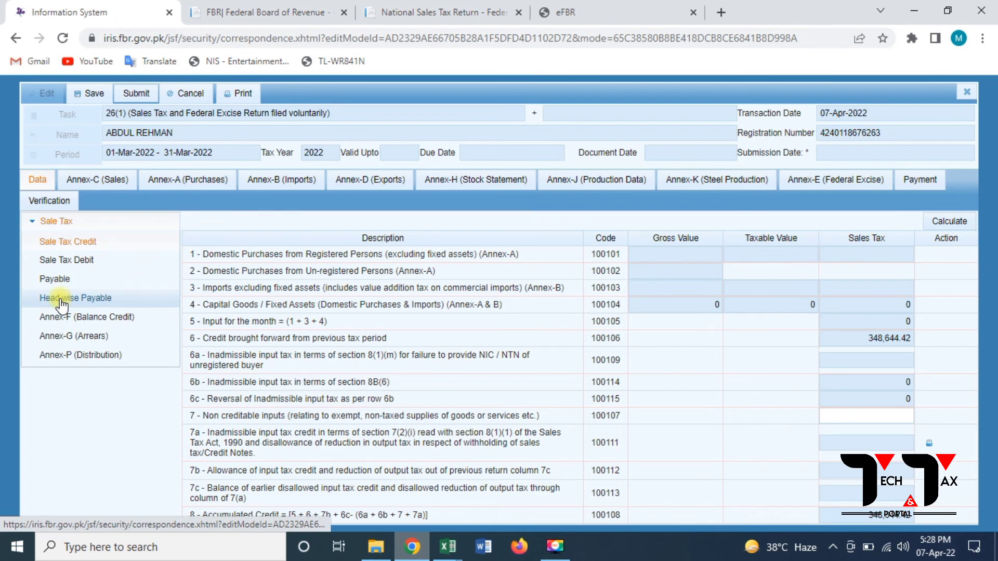
click(60, 300)
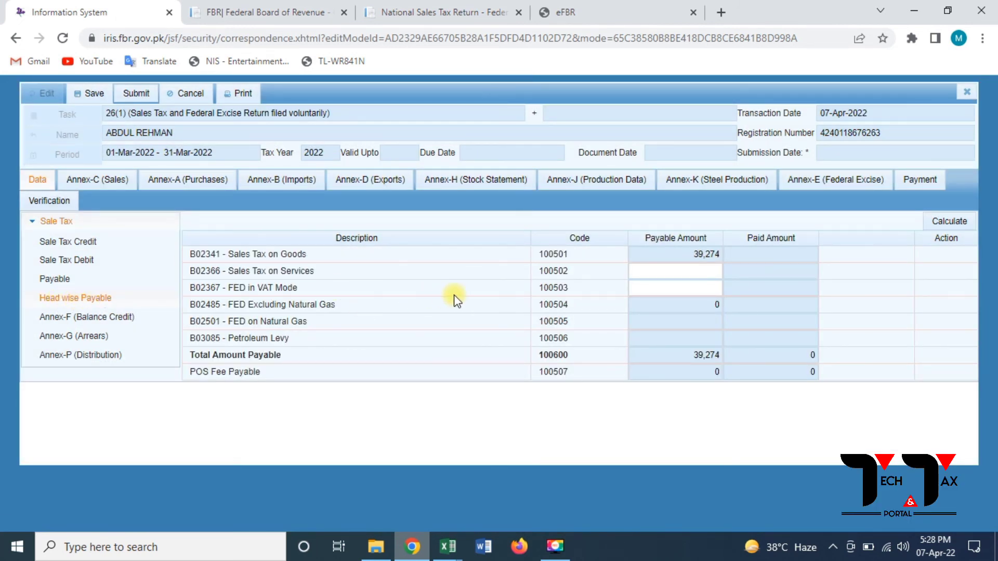
Step: Set the Sales Tax (B-02341) amount to 39,274 in the eFBR payment slip and cancel the slip
click(572, 12)
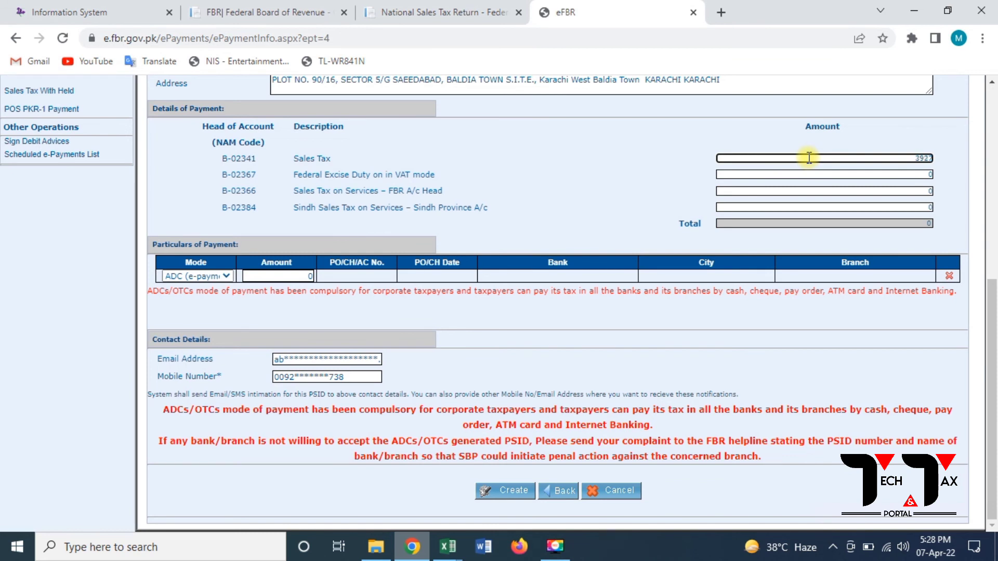
click(632, 194)
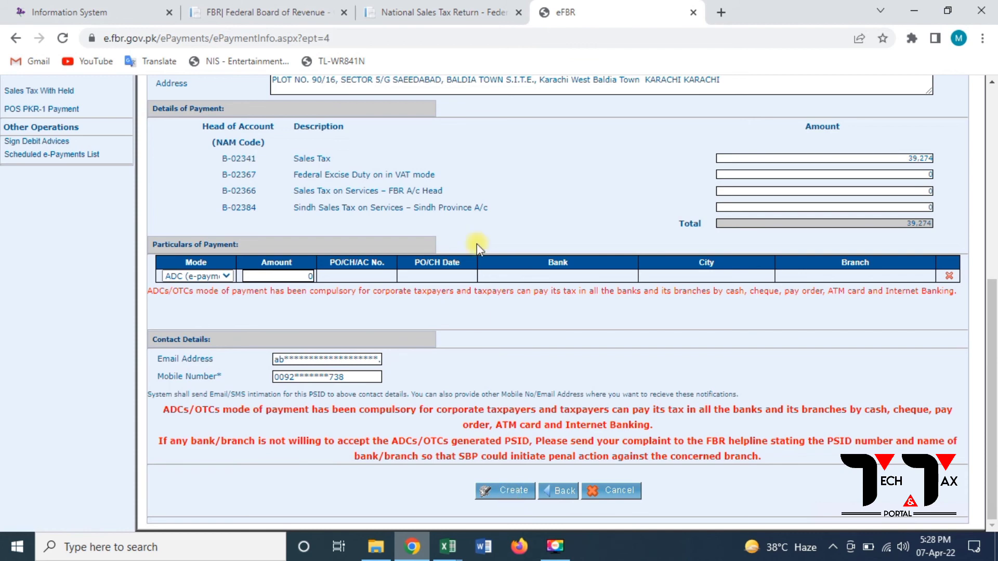
click(991, 84)
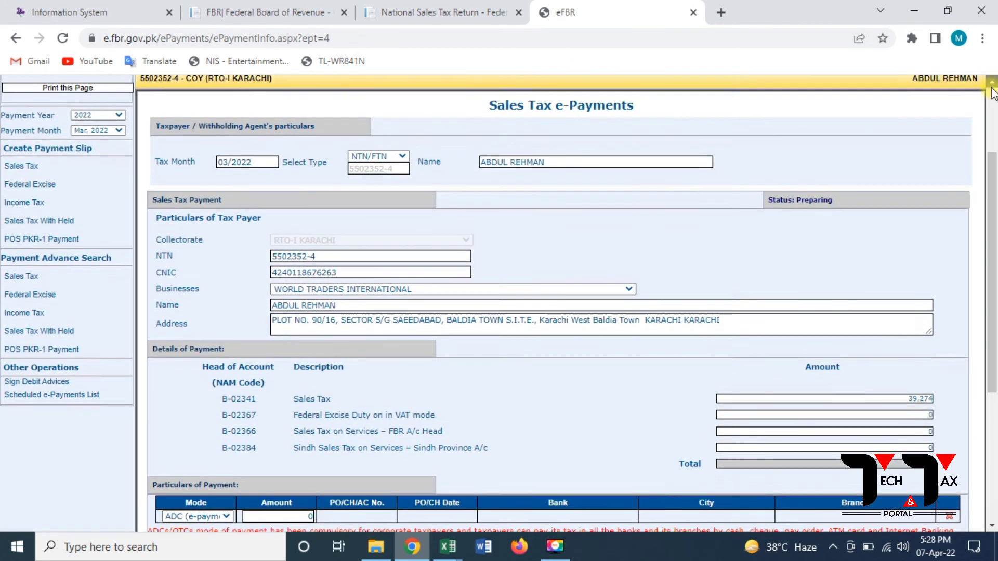
mouse_move(473, 138)
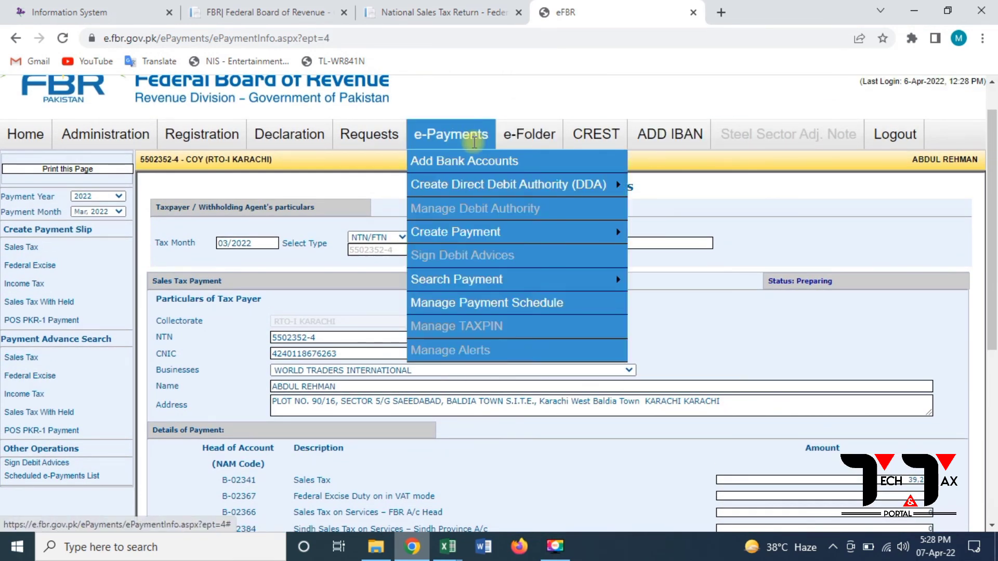
mouse_move(579, 280)
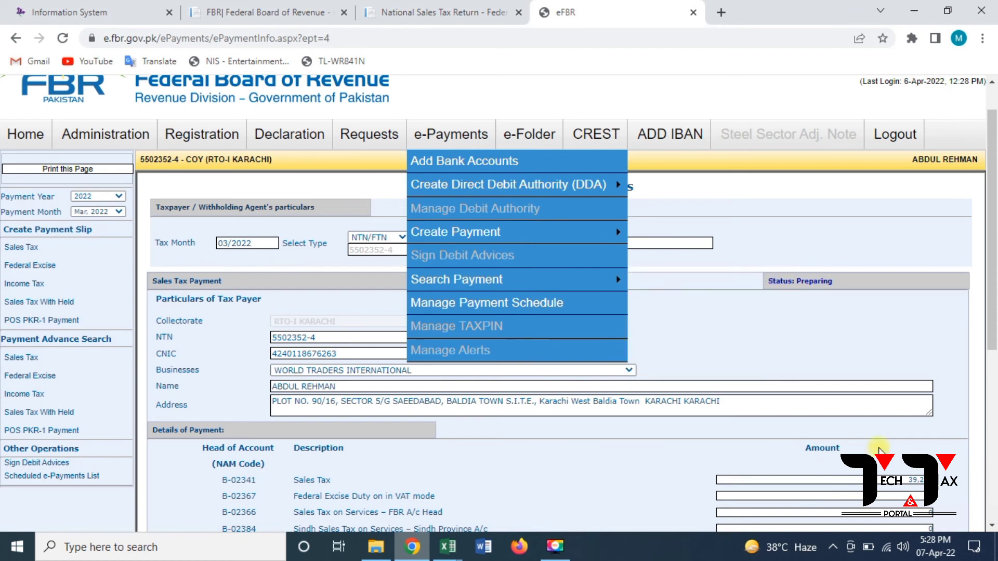
scroll(878, 448, down, 5)
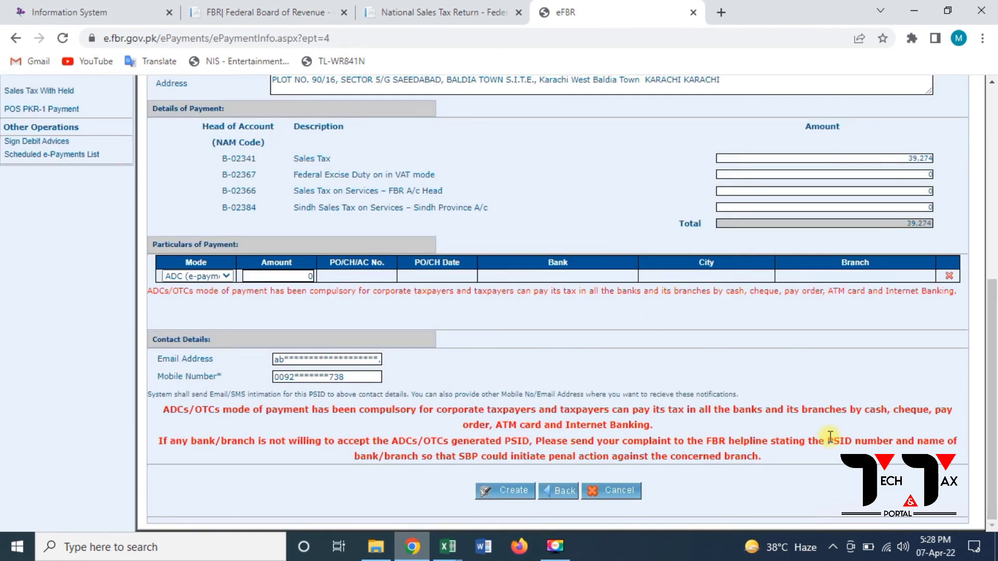
click(634, 493)
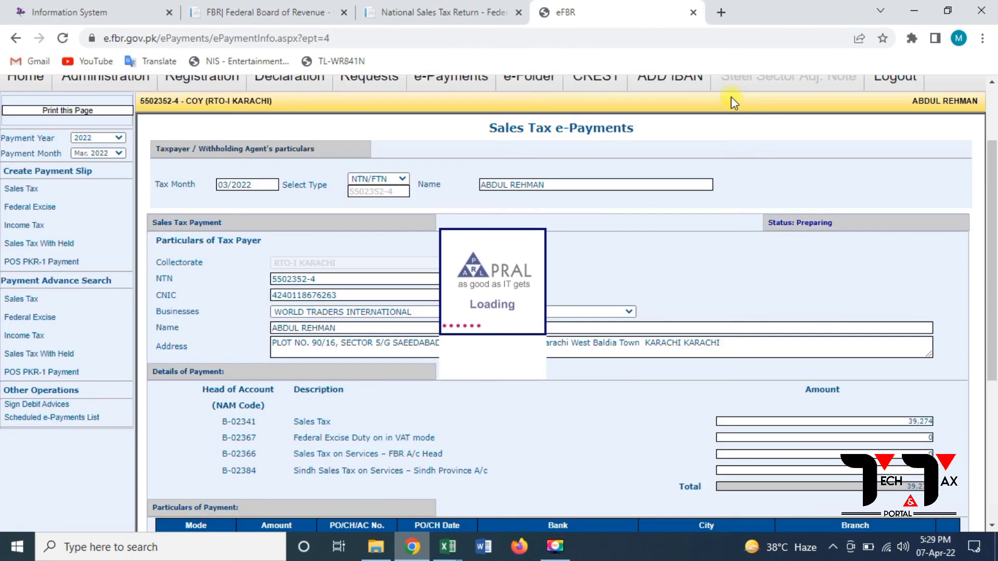
Step: Search the existing Sales Tax payments on the eFBR portal and open the received payment slip from the results
mouse_move(460, 79)
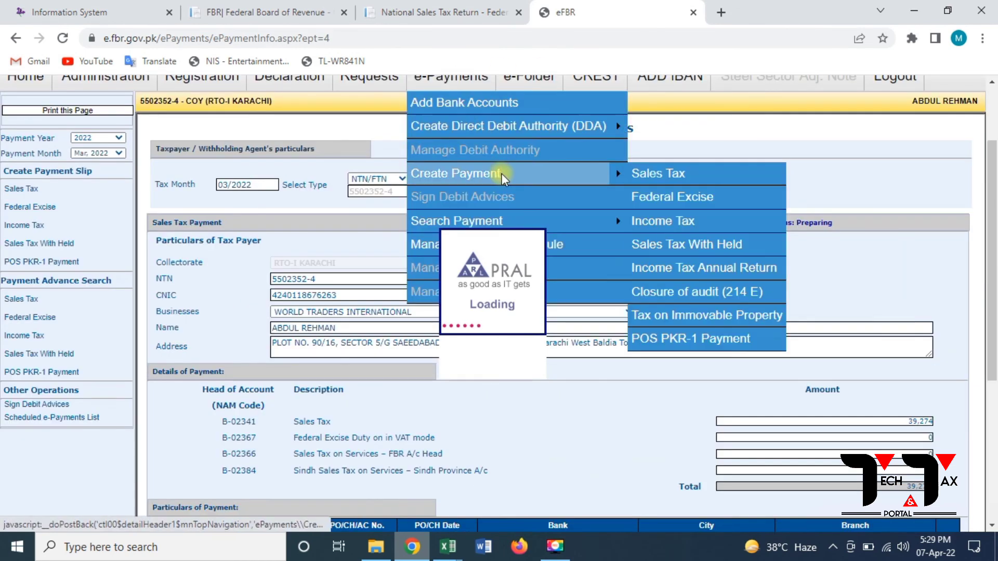
mouse_move(603, 229)
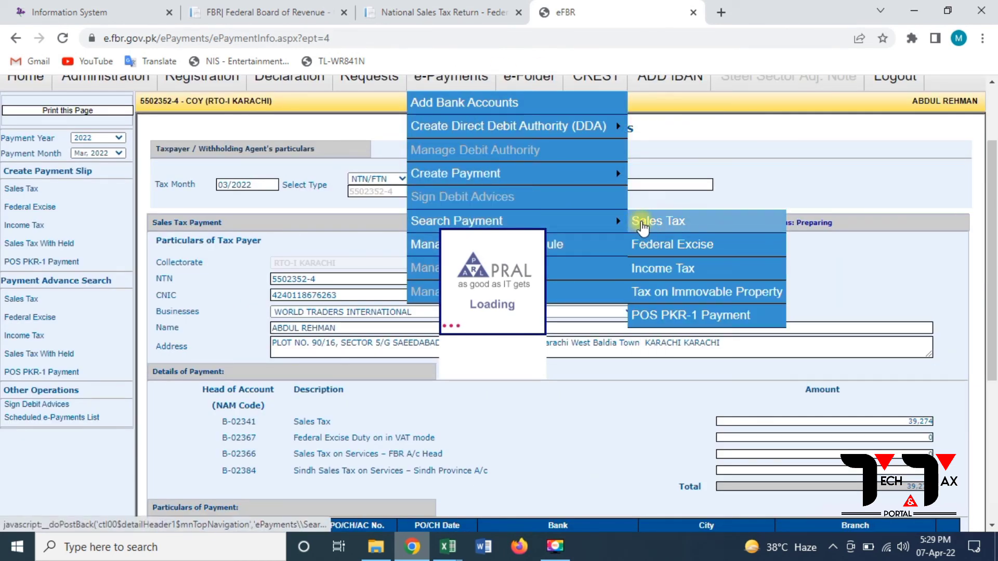
click(643, 224)
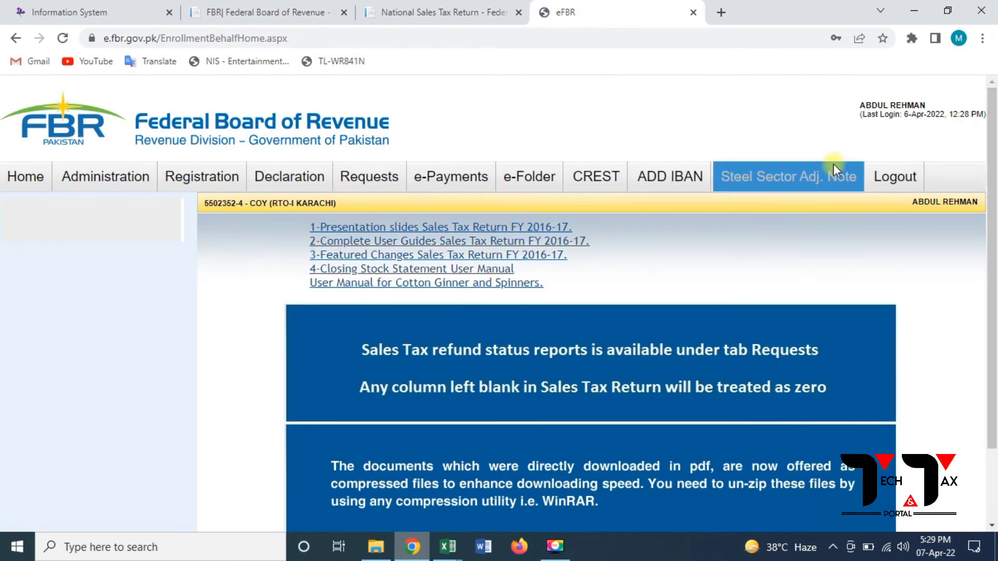
mouse_move(445, 174)
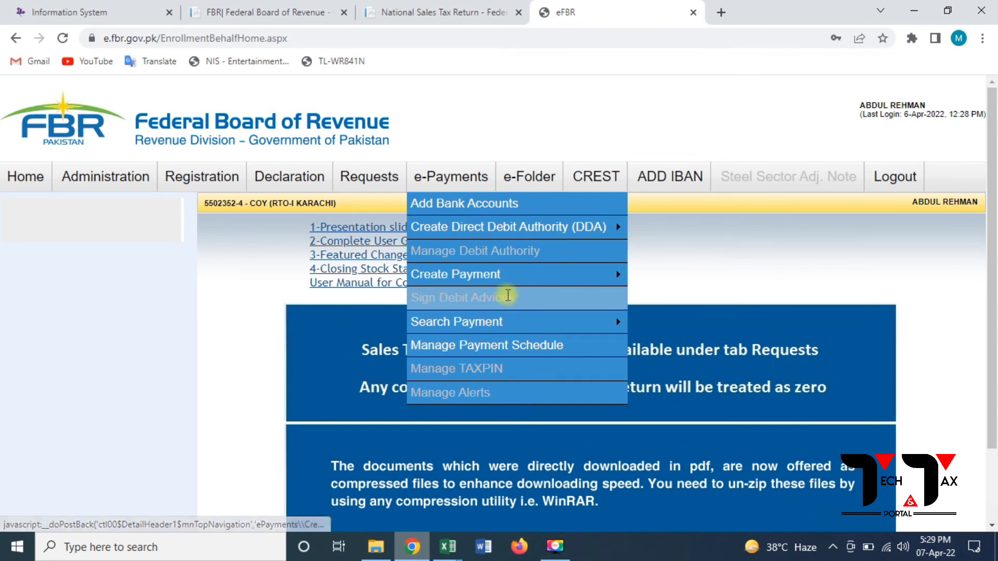
mouse_move(517, 321)
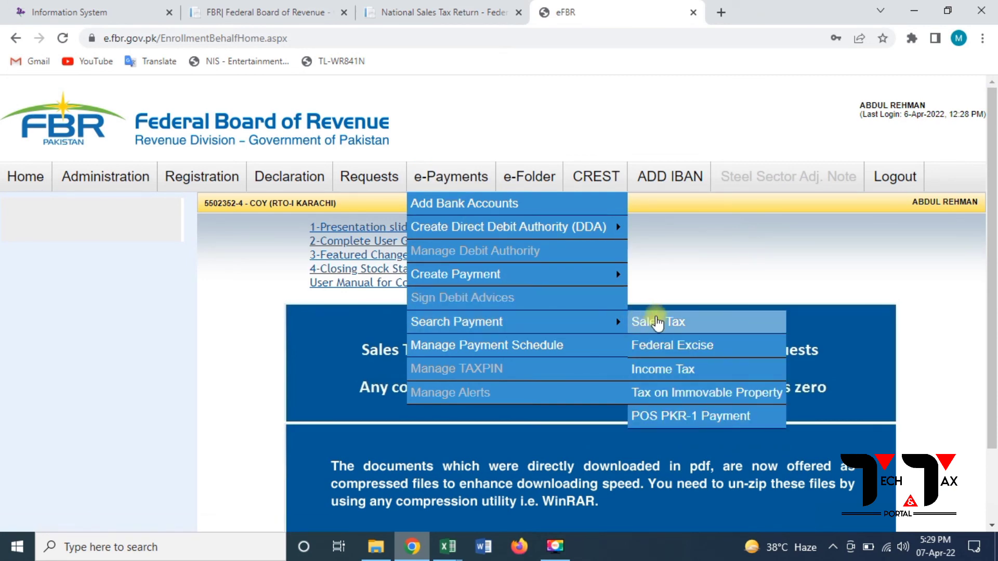
click(657, 322)
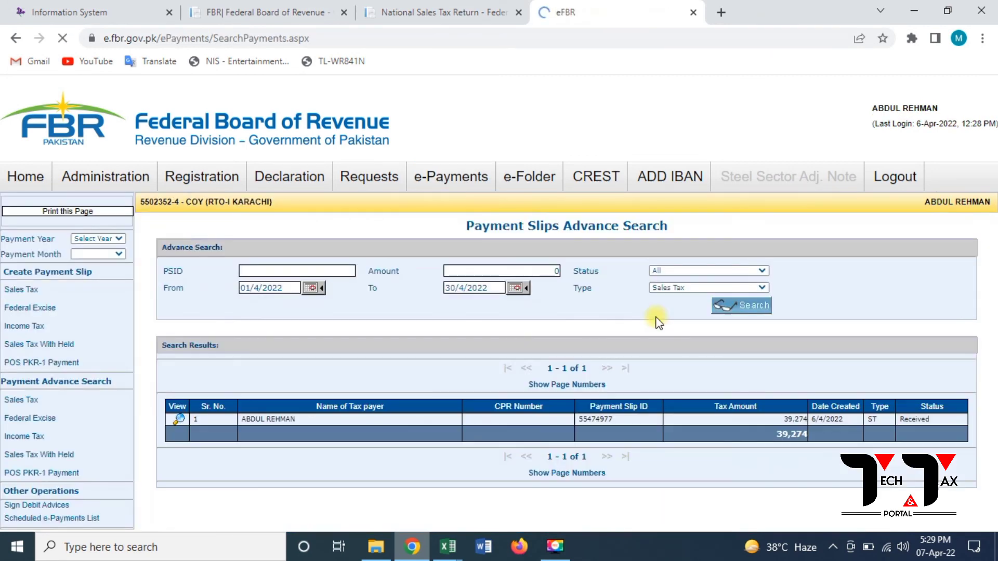
click(182, 420)
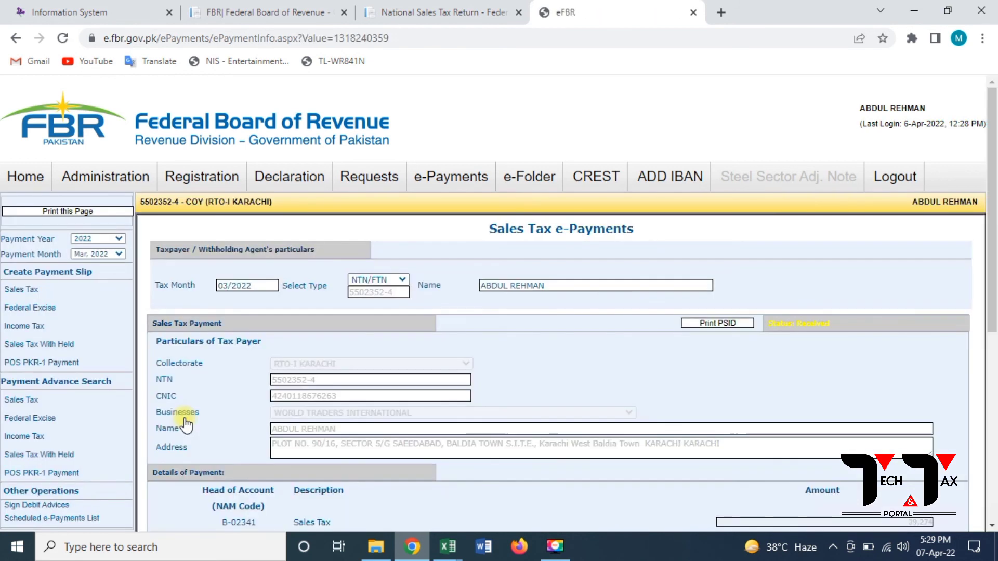
Step: Print the payment slip's PSID, download the challan PDF to Downloads\Documents and open its folder
click(717, 323)
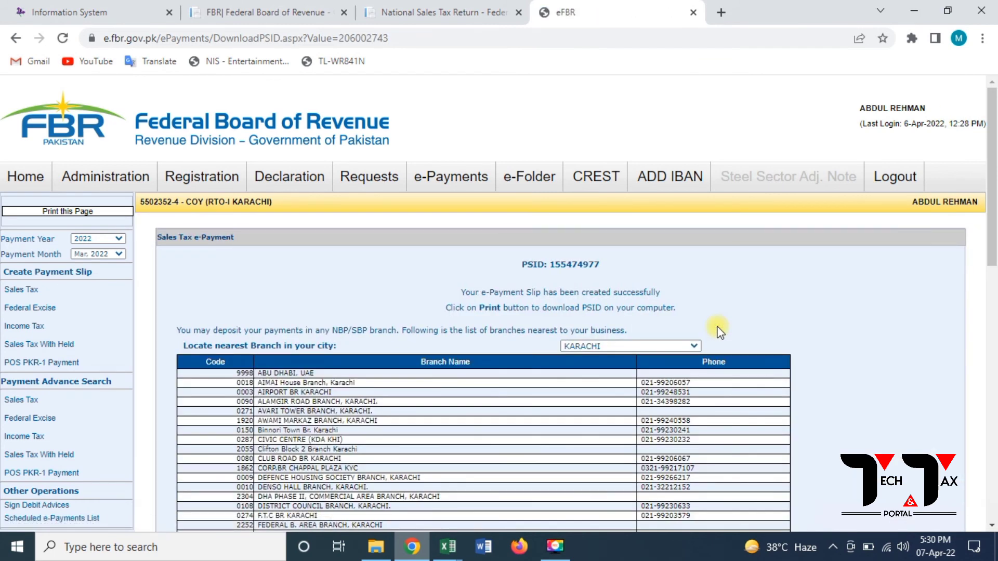
click(992, 356)
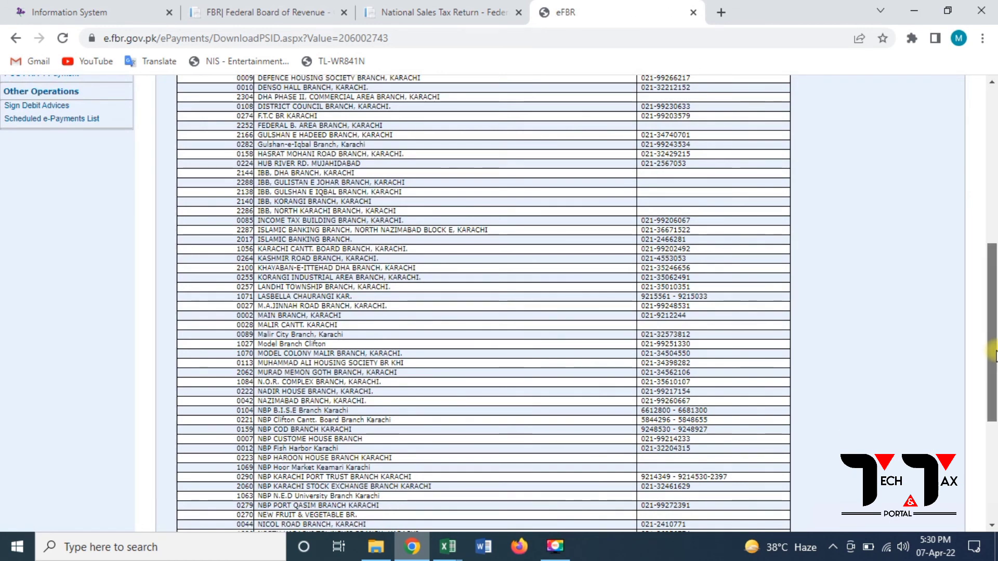
click(993, 470)
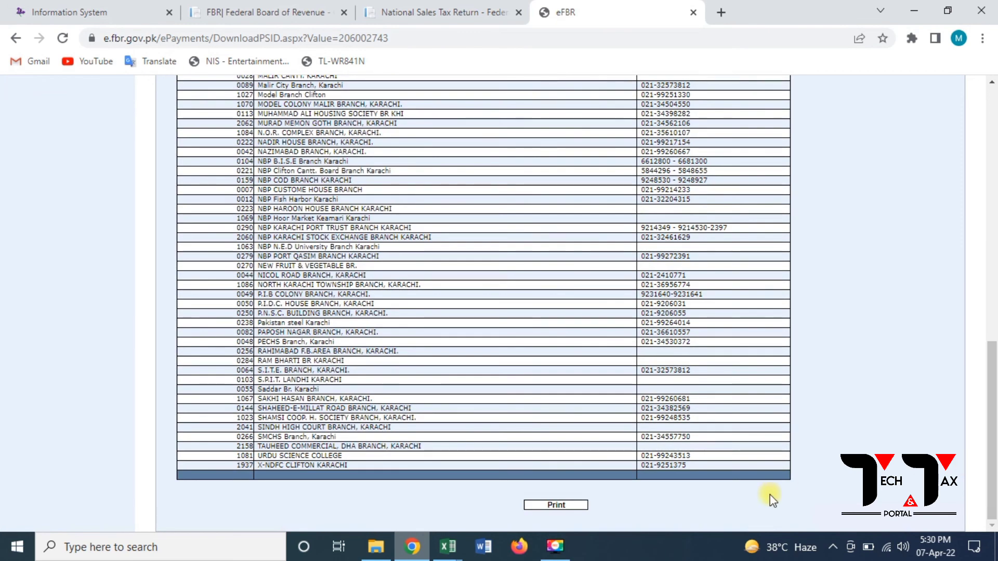
click(569, 504)
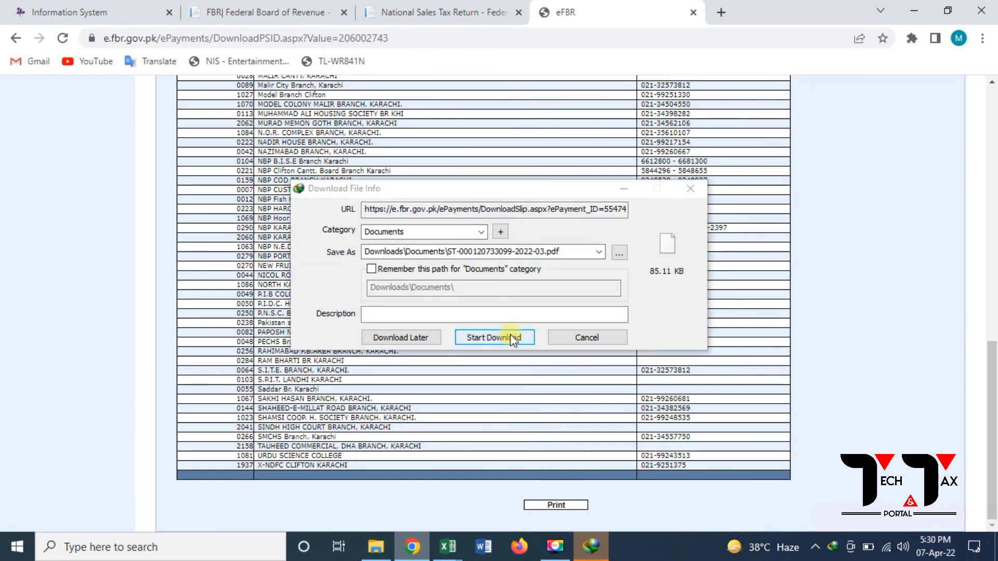
click(512, 338)
click(524, 319)
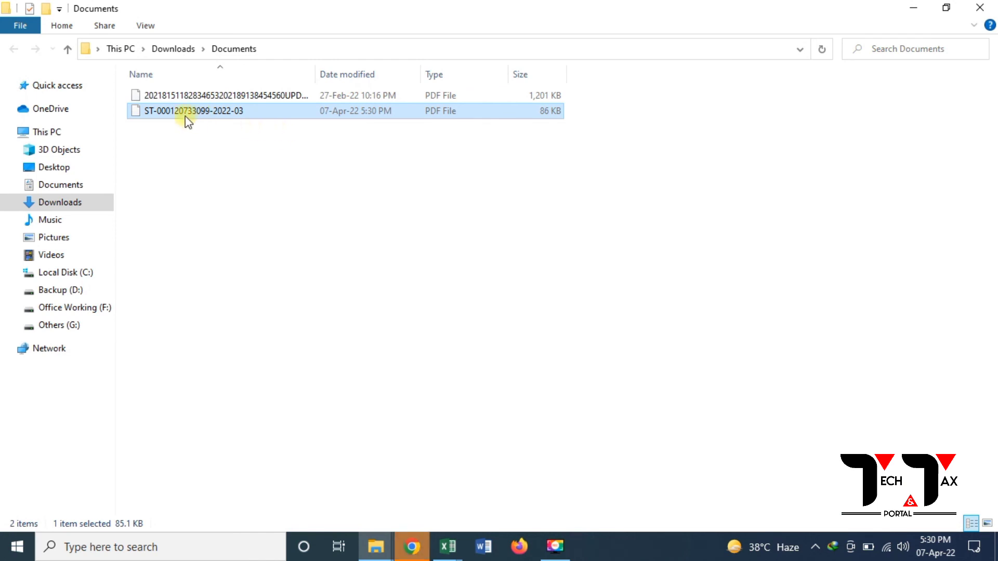
Step: Open the downloaded sales tax challan PDF in Google Chrome and review its amounts, payment particulars and declaration
double_click(184, 116)
right_click(184, 115)
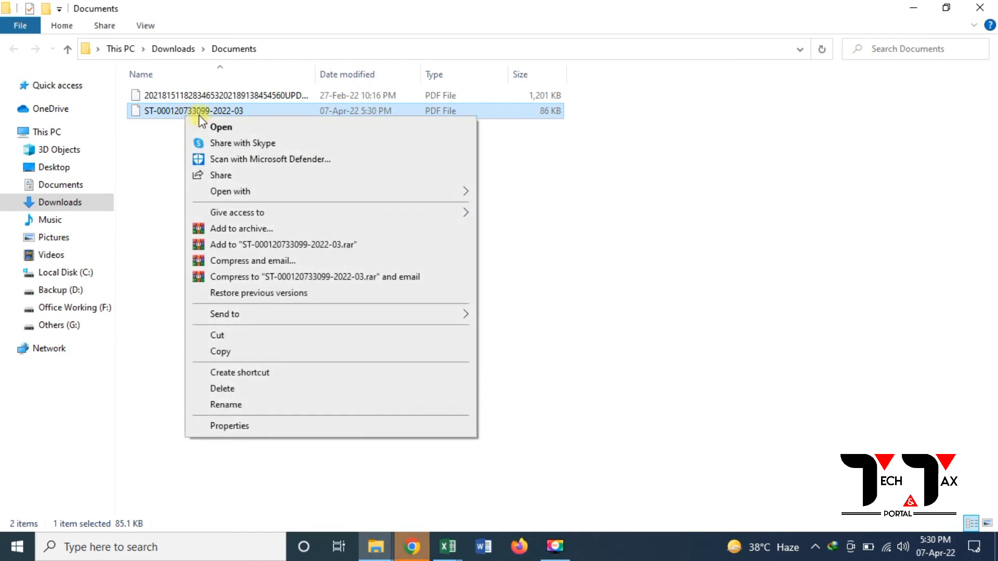
mouse_move(281, 206)
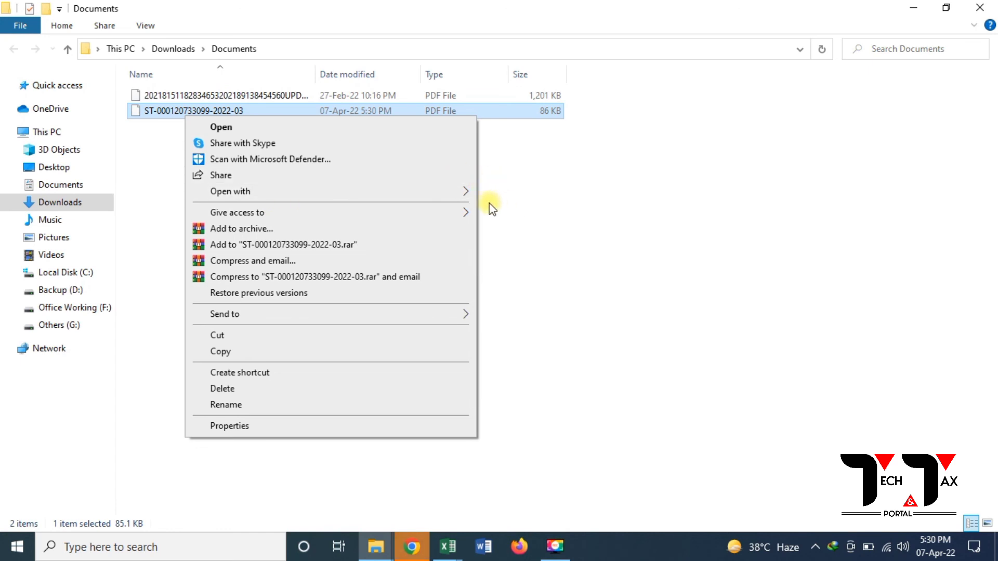
mouse_move(461, 192)
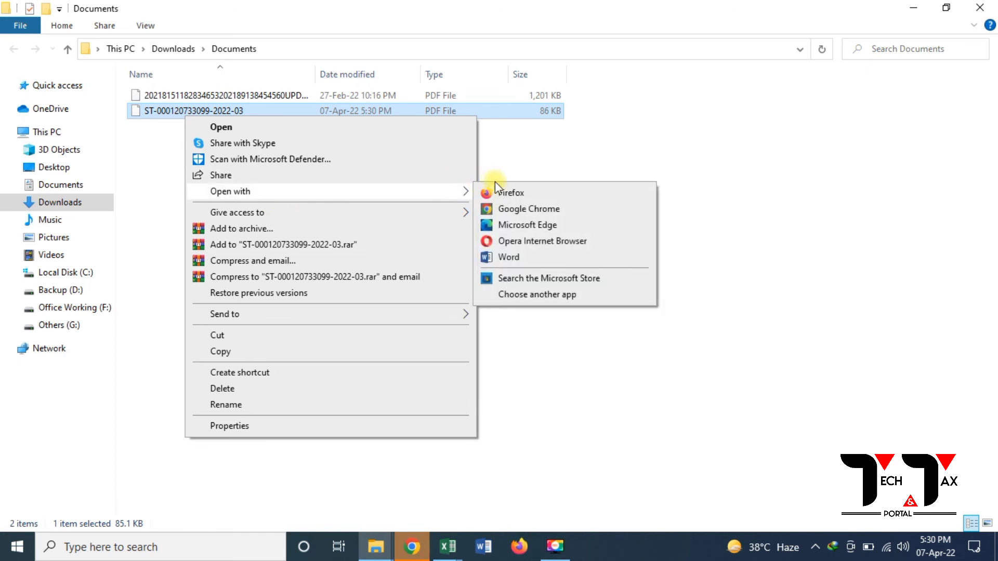
click(537, 209)
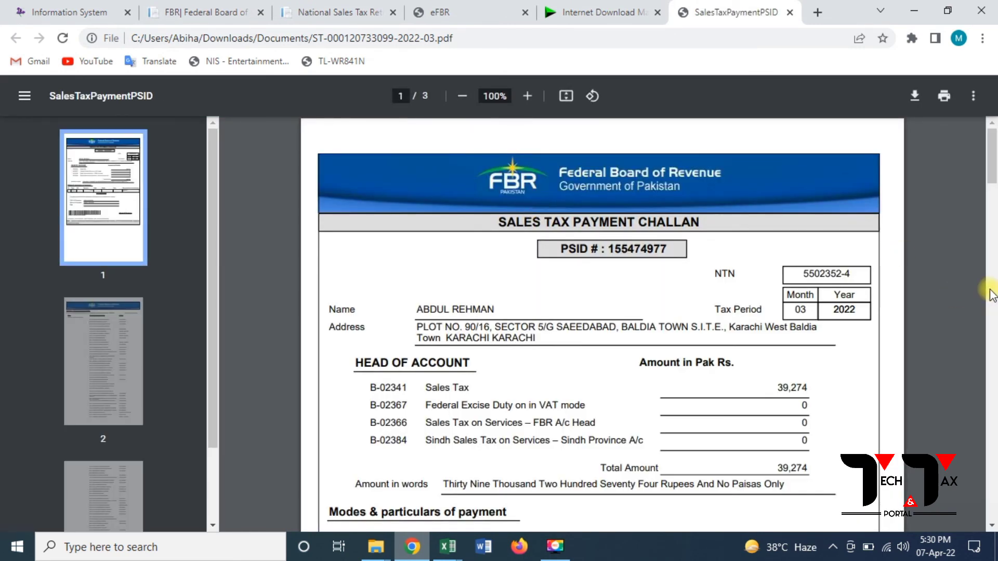
scroll(992, 337, down, 7)
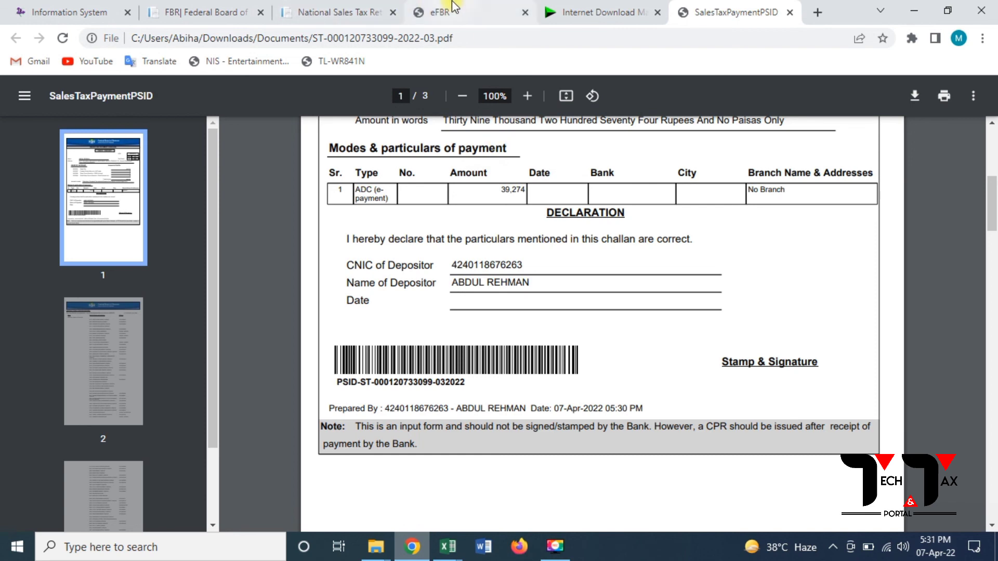
Step: Switch to the Iris return, view the payment search for adding workflow return payments, and close it
click(90, 11)
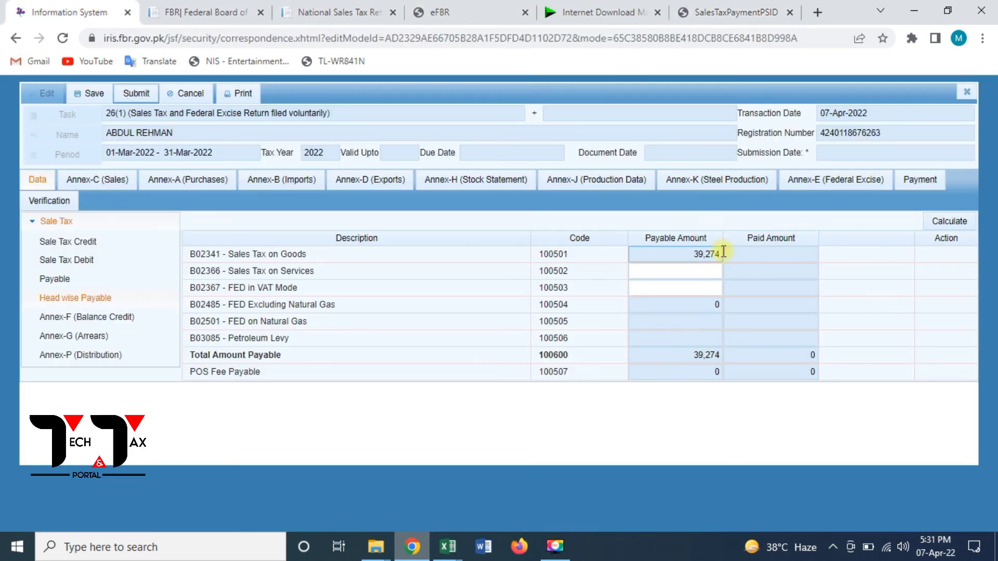
click(919, 189)
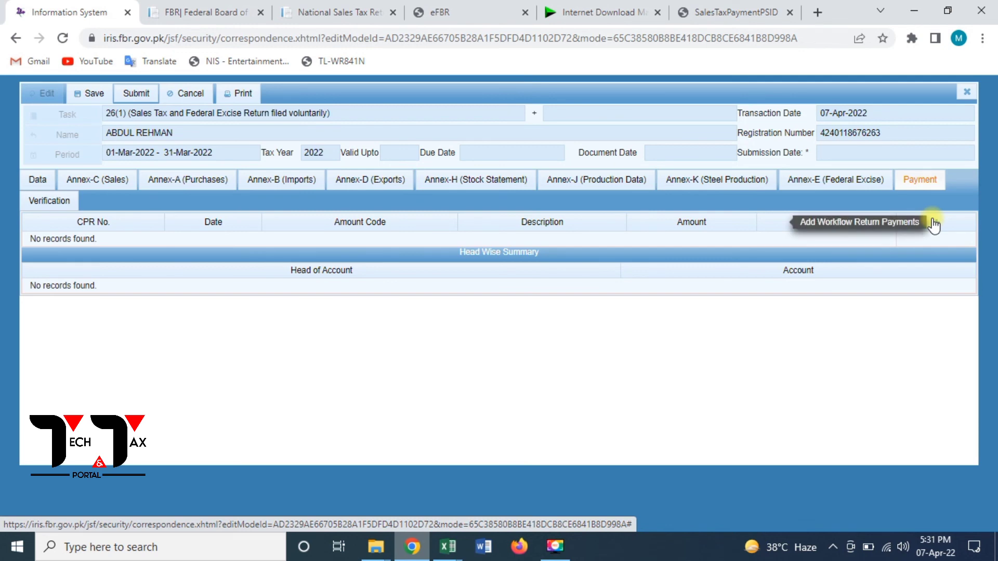
click(933, 221)
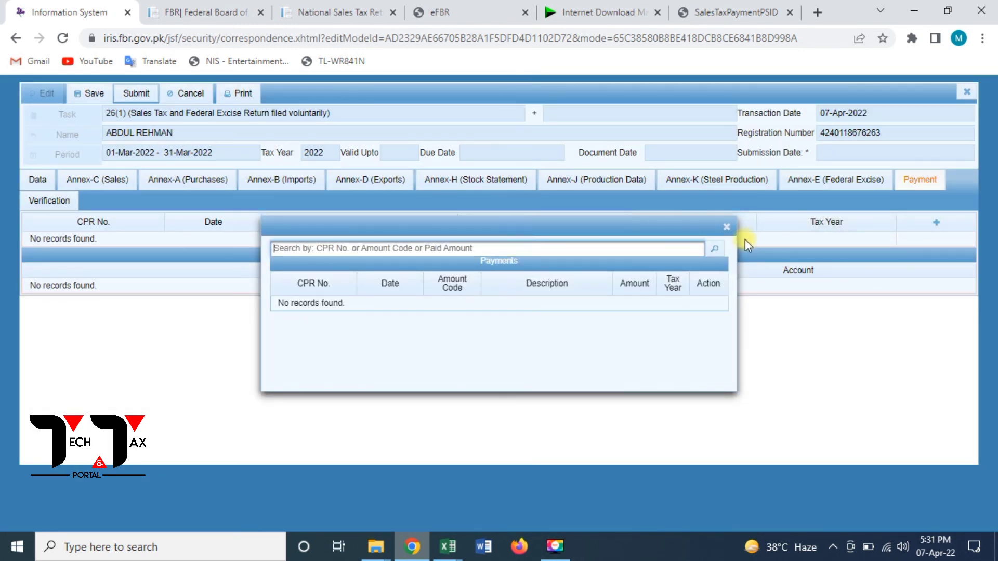
click(727, 227)
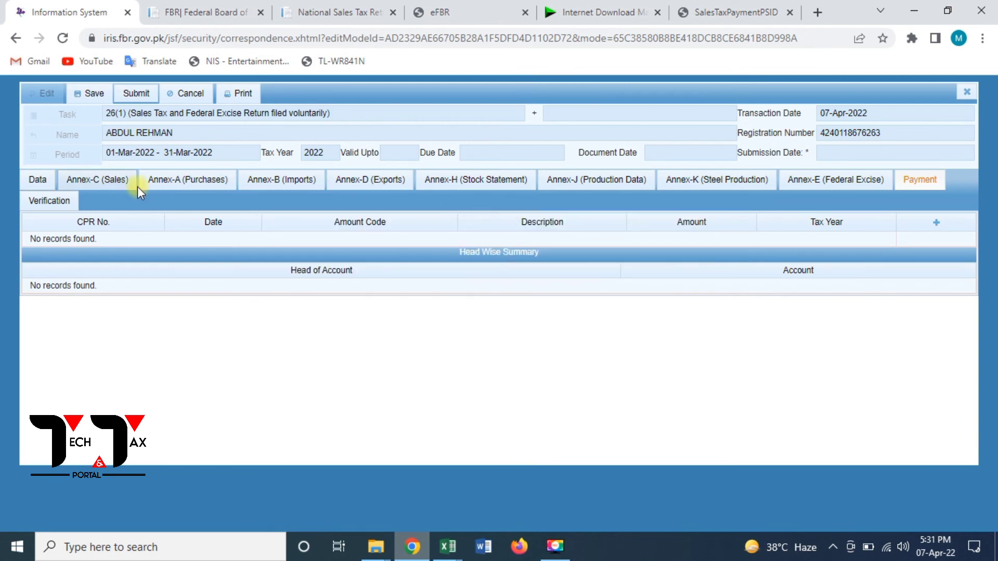
Step: Recalculate the Head wise Payable amounts in the return's data section
click(34, 179)
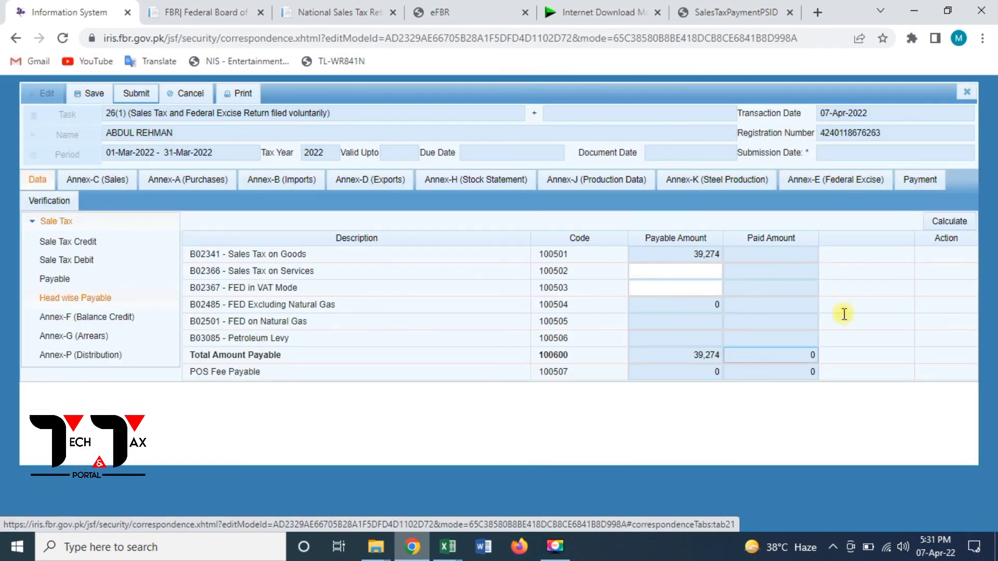
click(957, 221)
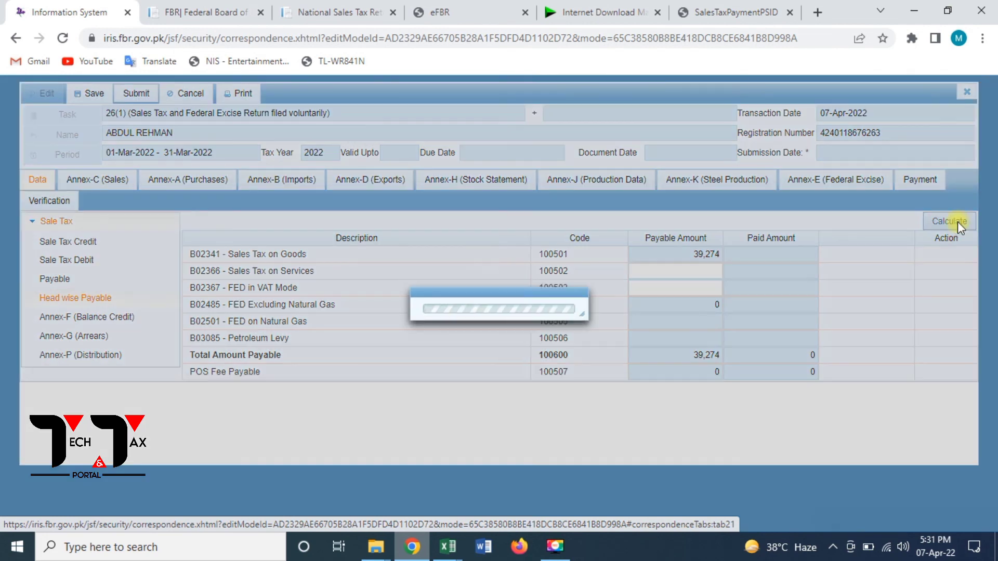